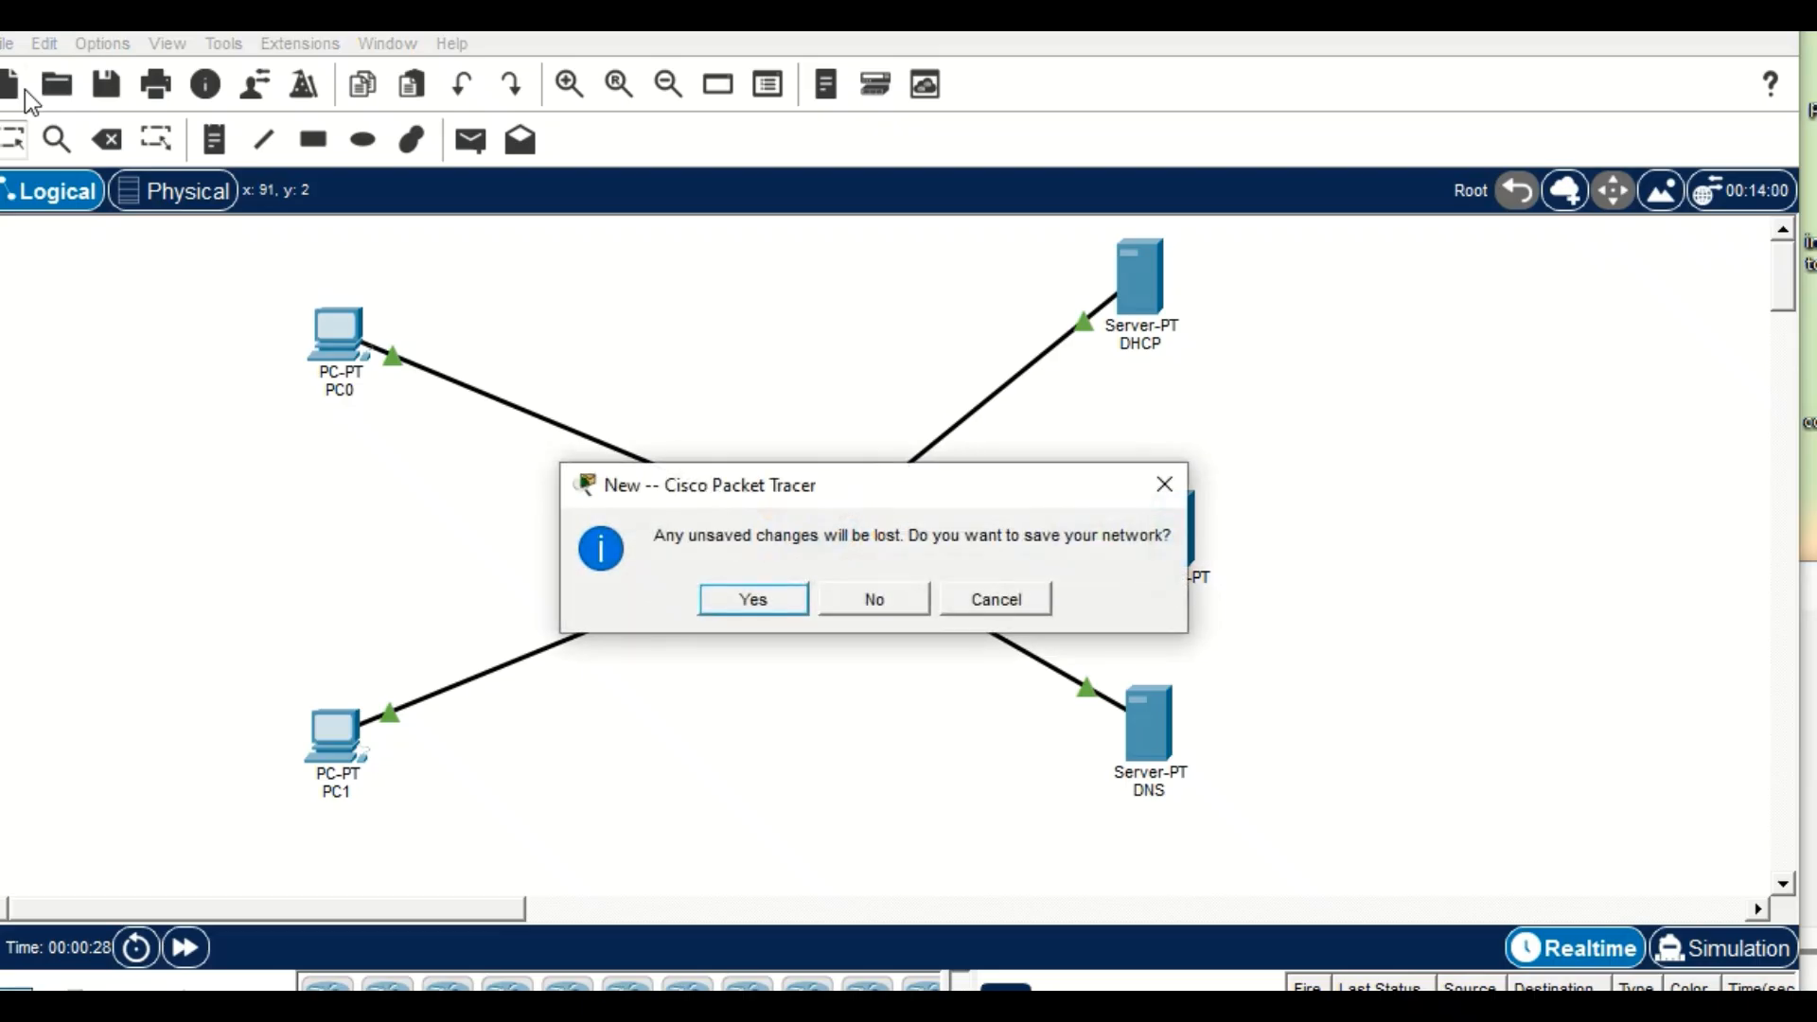
Start a new blank network and place two PCs, one above the other.
left_click(730, 603)
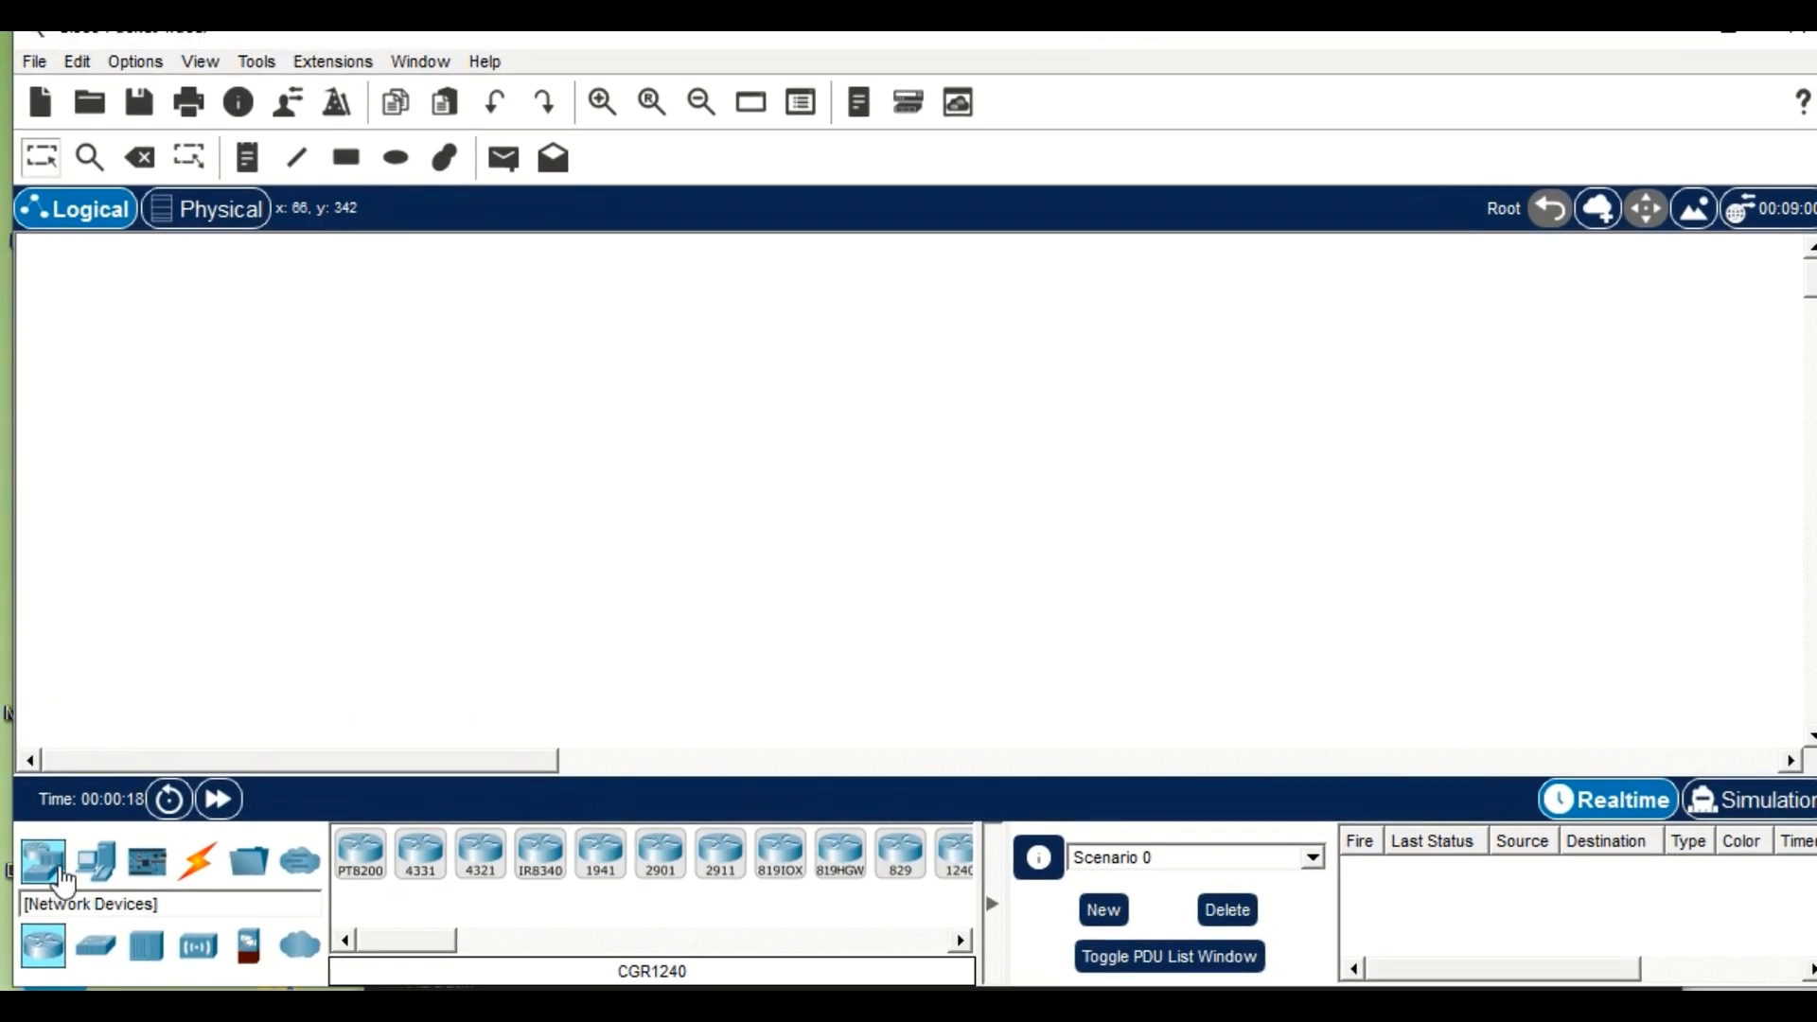
left_click(95, 866)
left_click(360, 853)
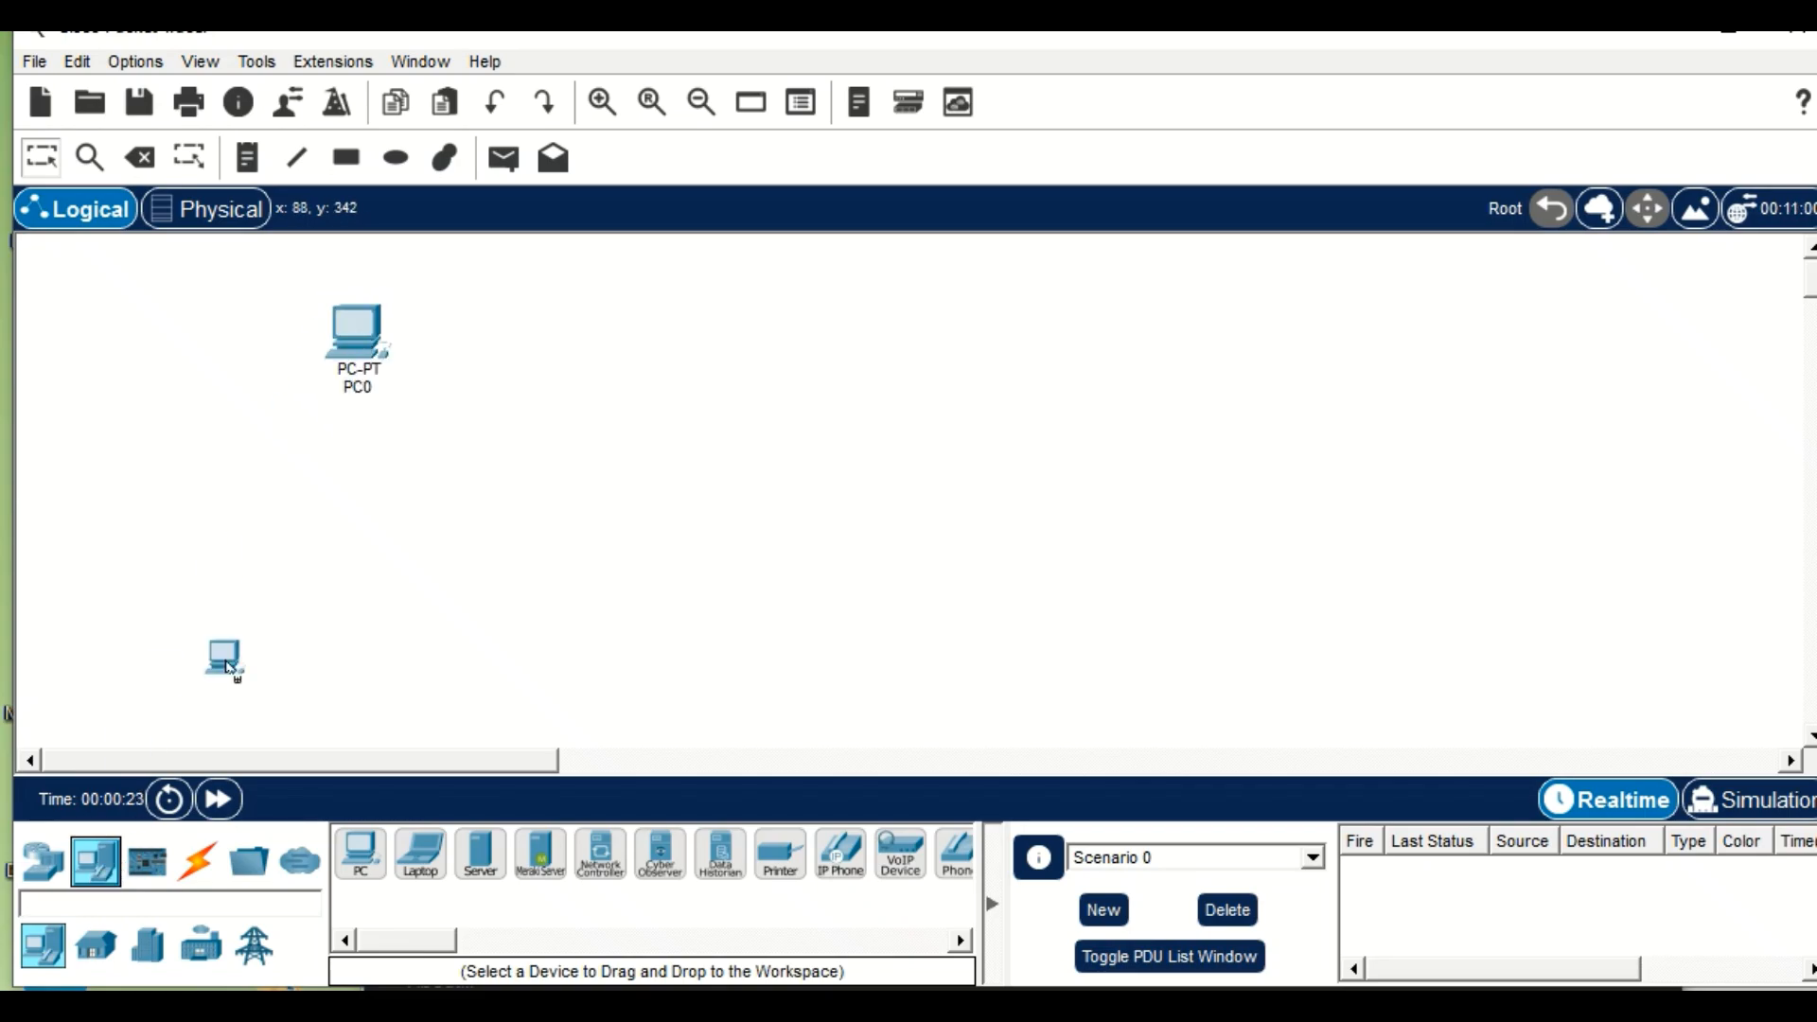
left_click(350, 538)
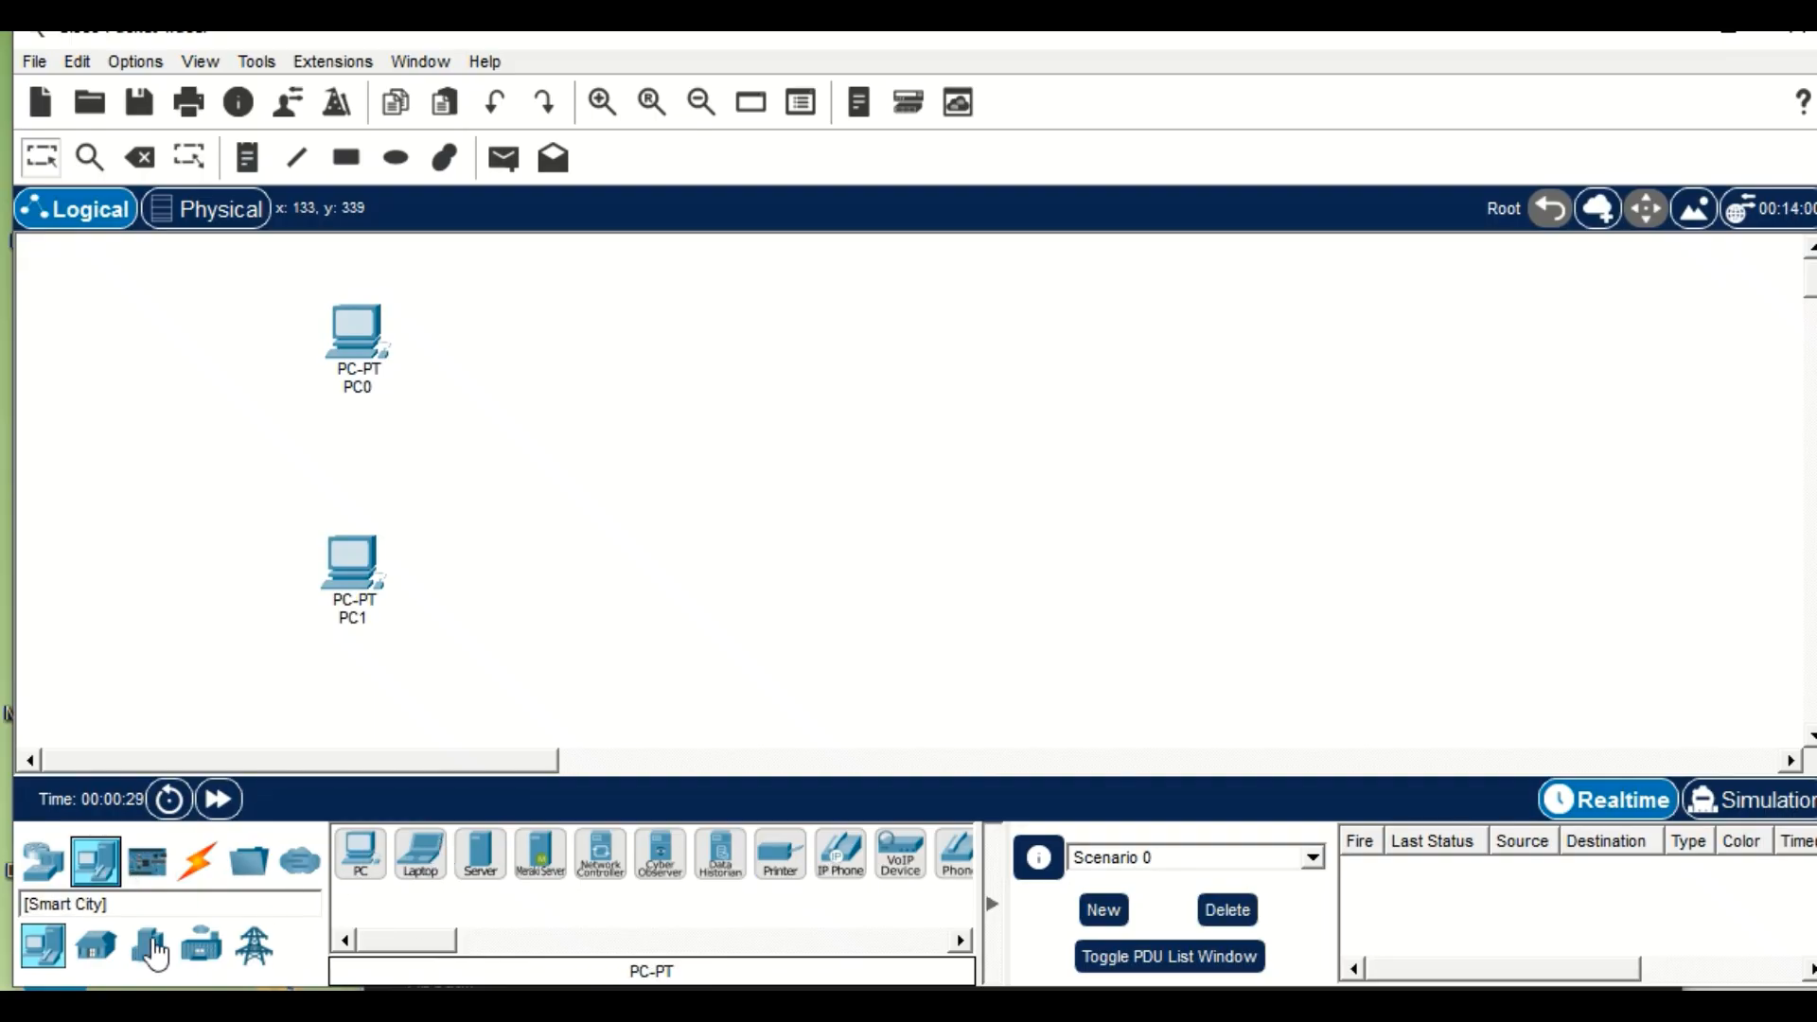
Place a 2960-24TT switch to the right of the two PCs, between them in height.
left_click(43, 861)
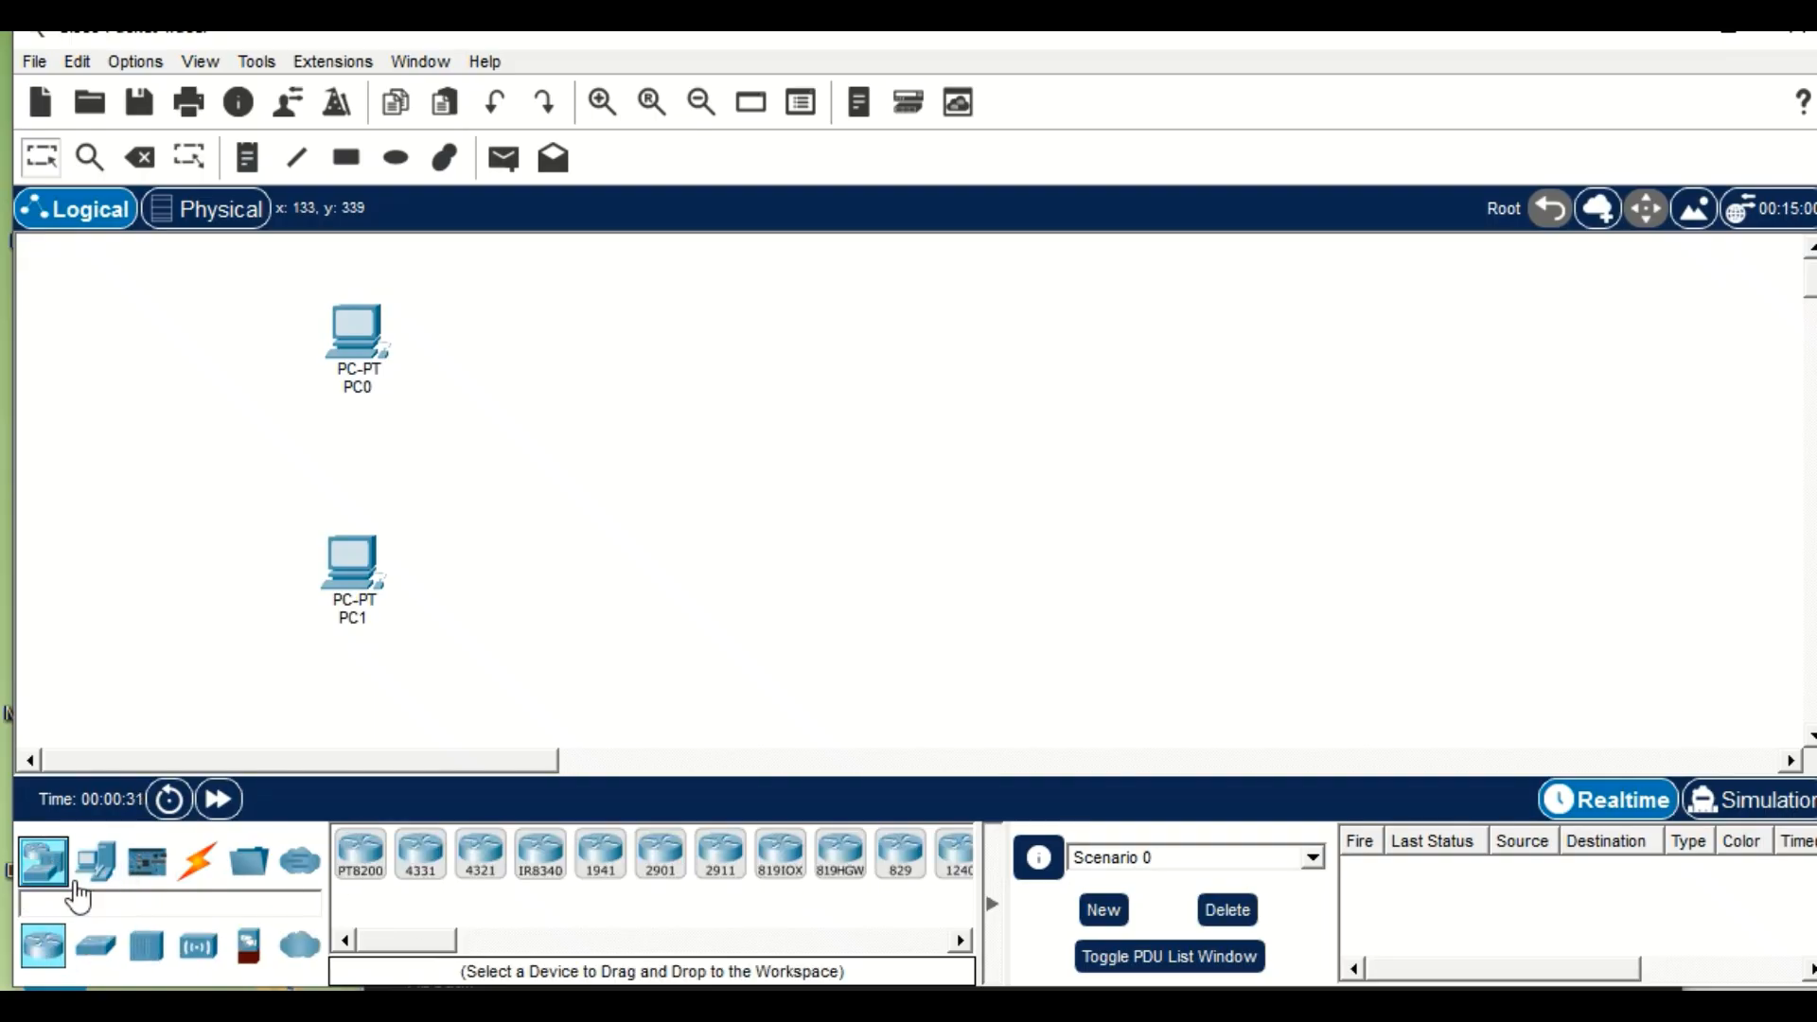
left_click(96, 944)
left_click(696, 487)
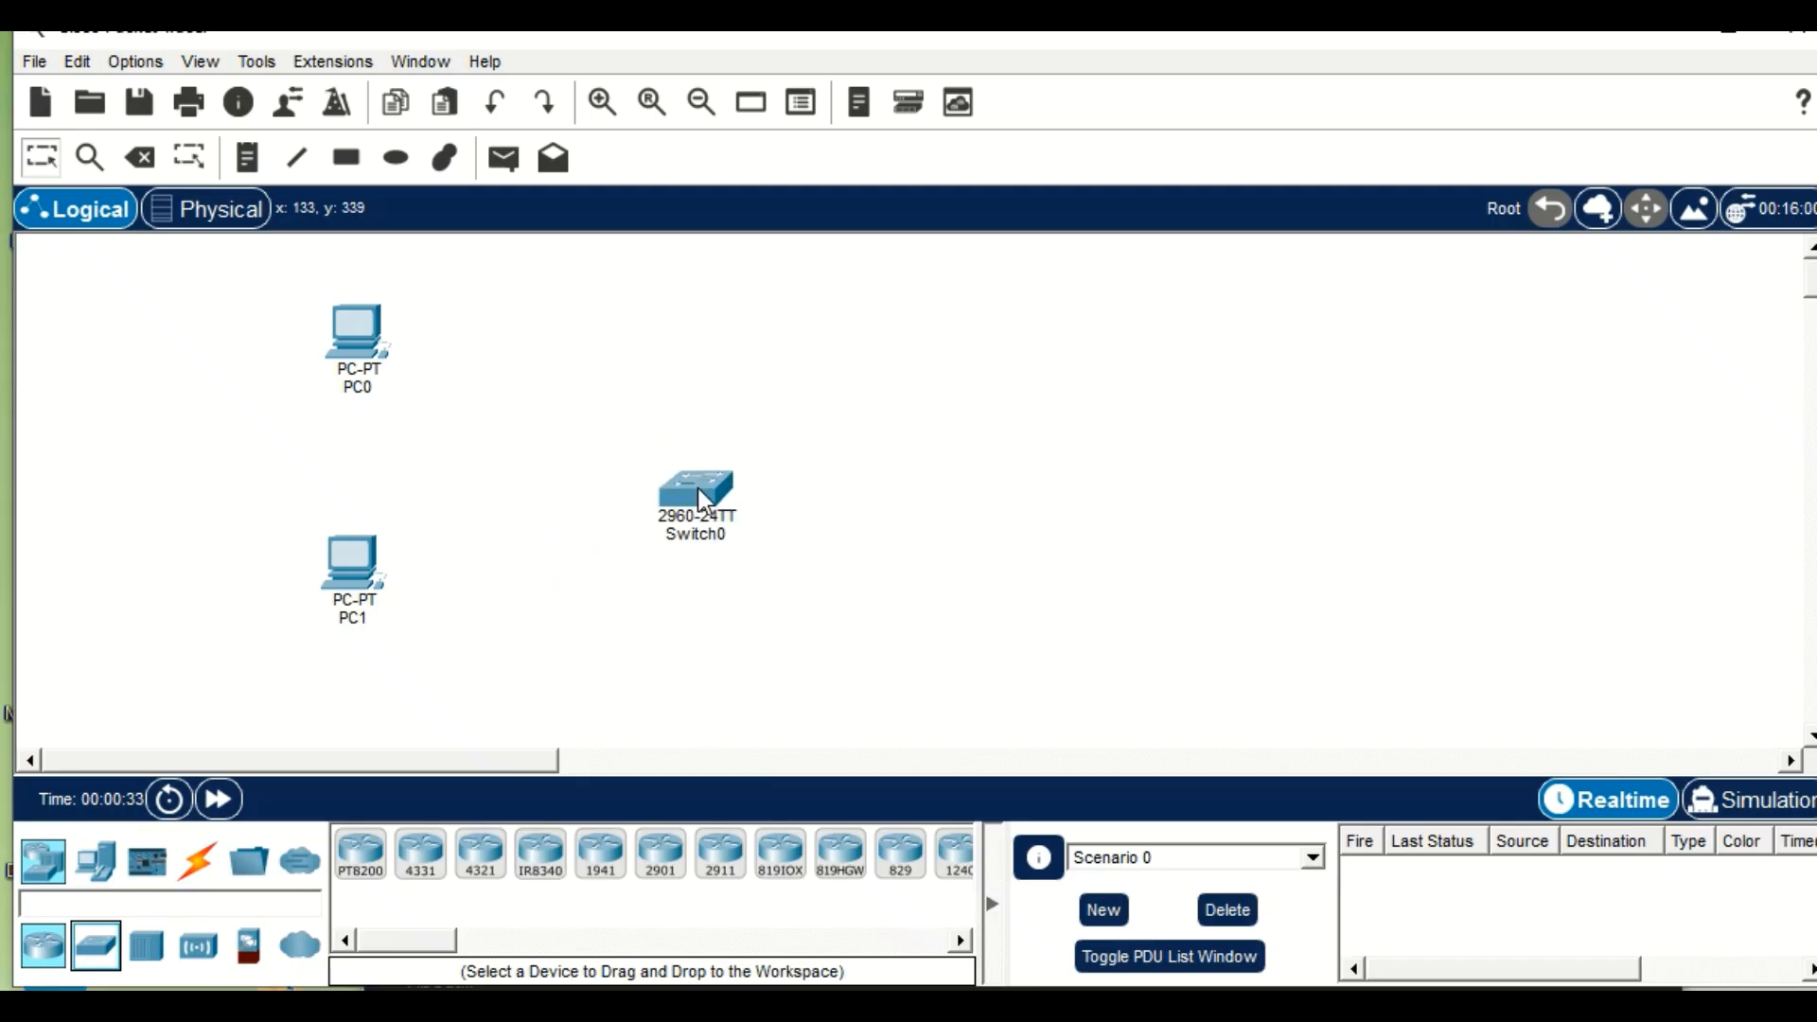
Place three Server-PT devices in a vertical column to the right of the switch.
left_click(96, 861)
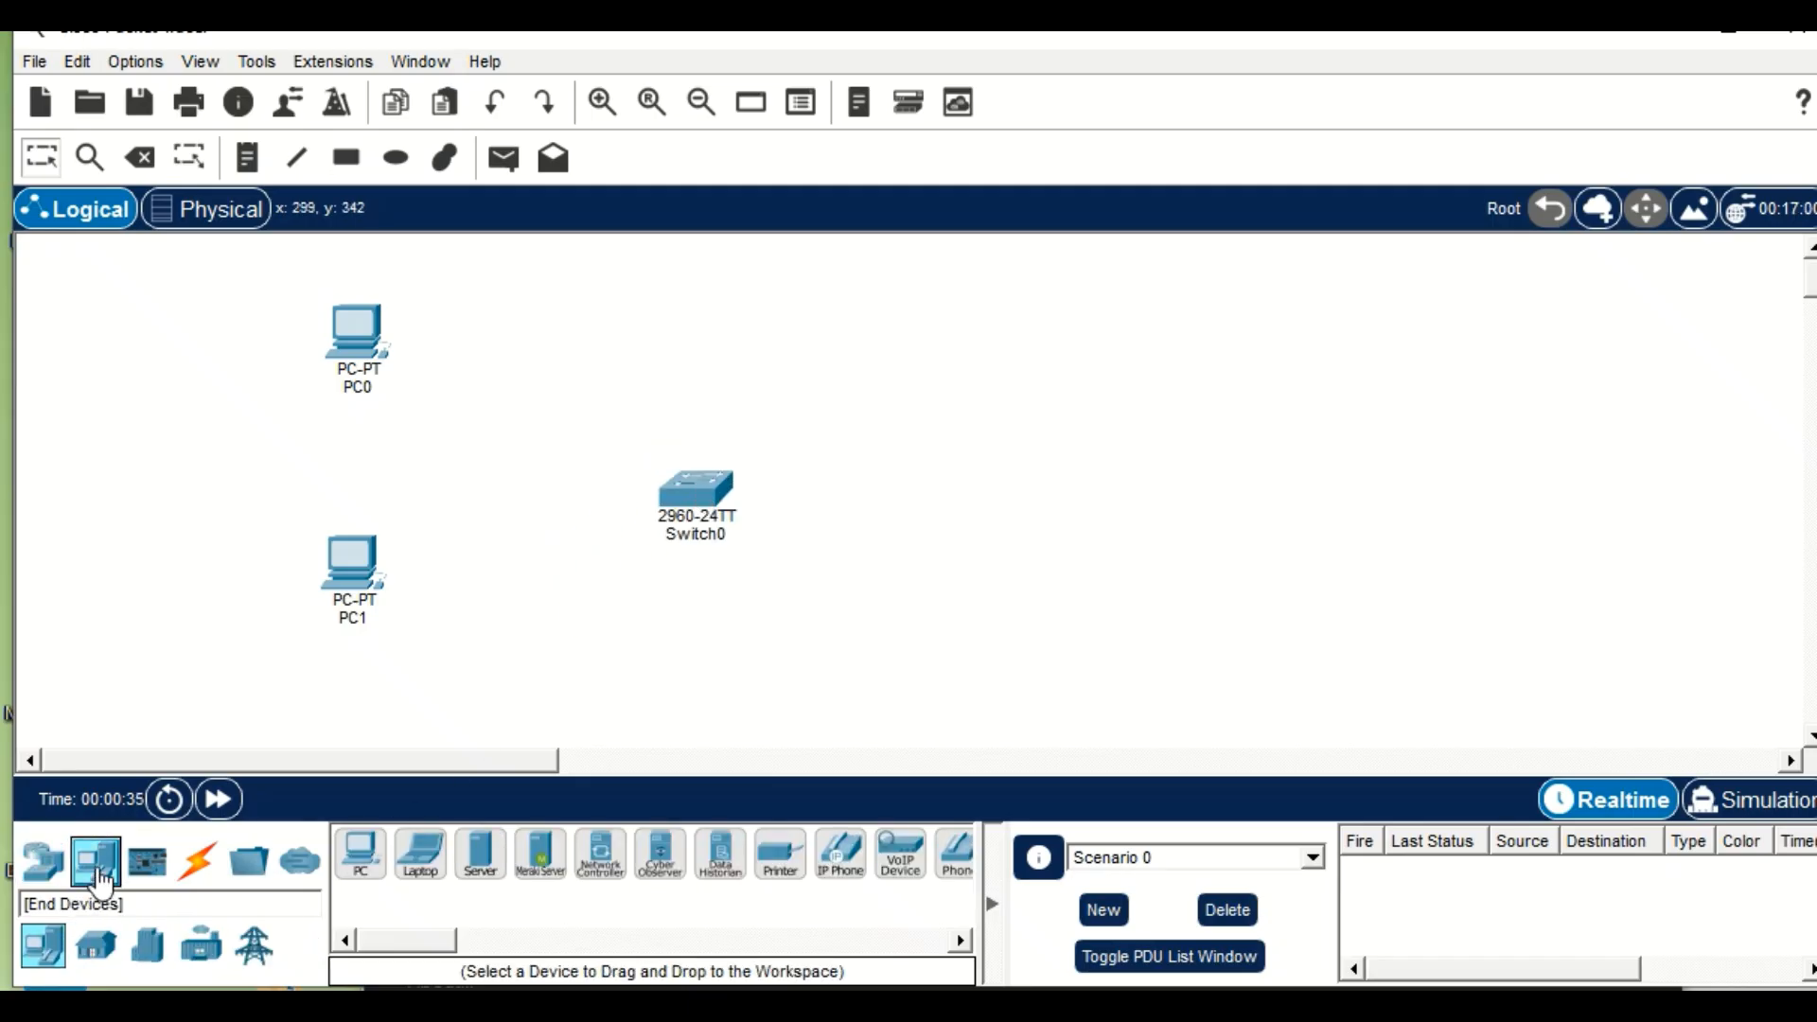
left_click(481, 854)
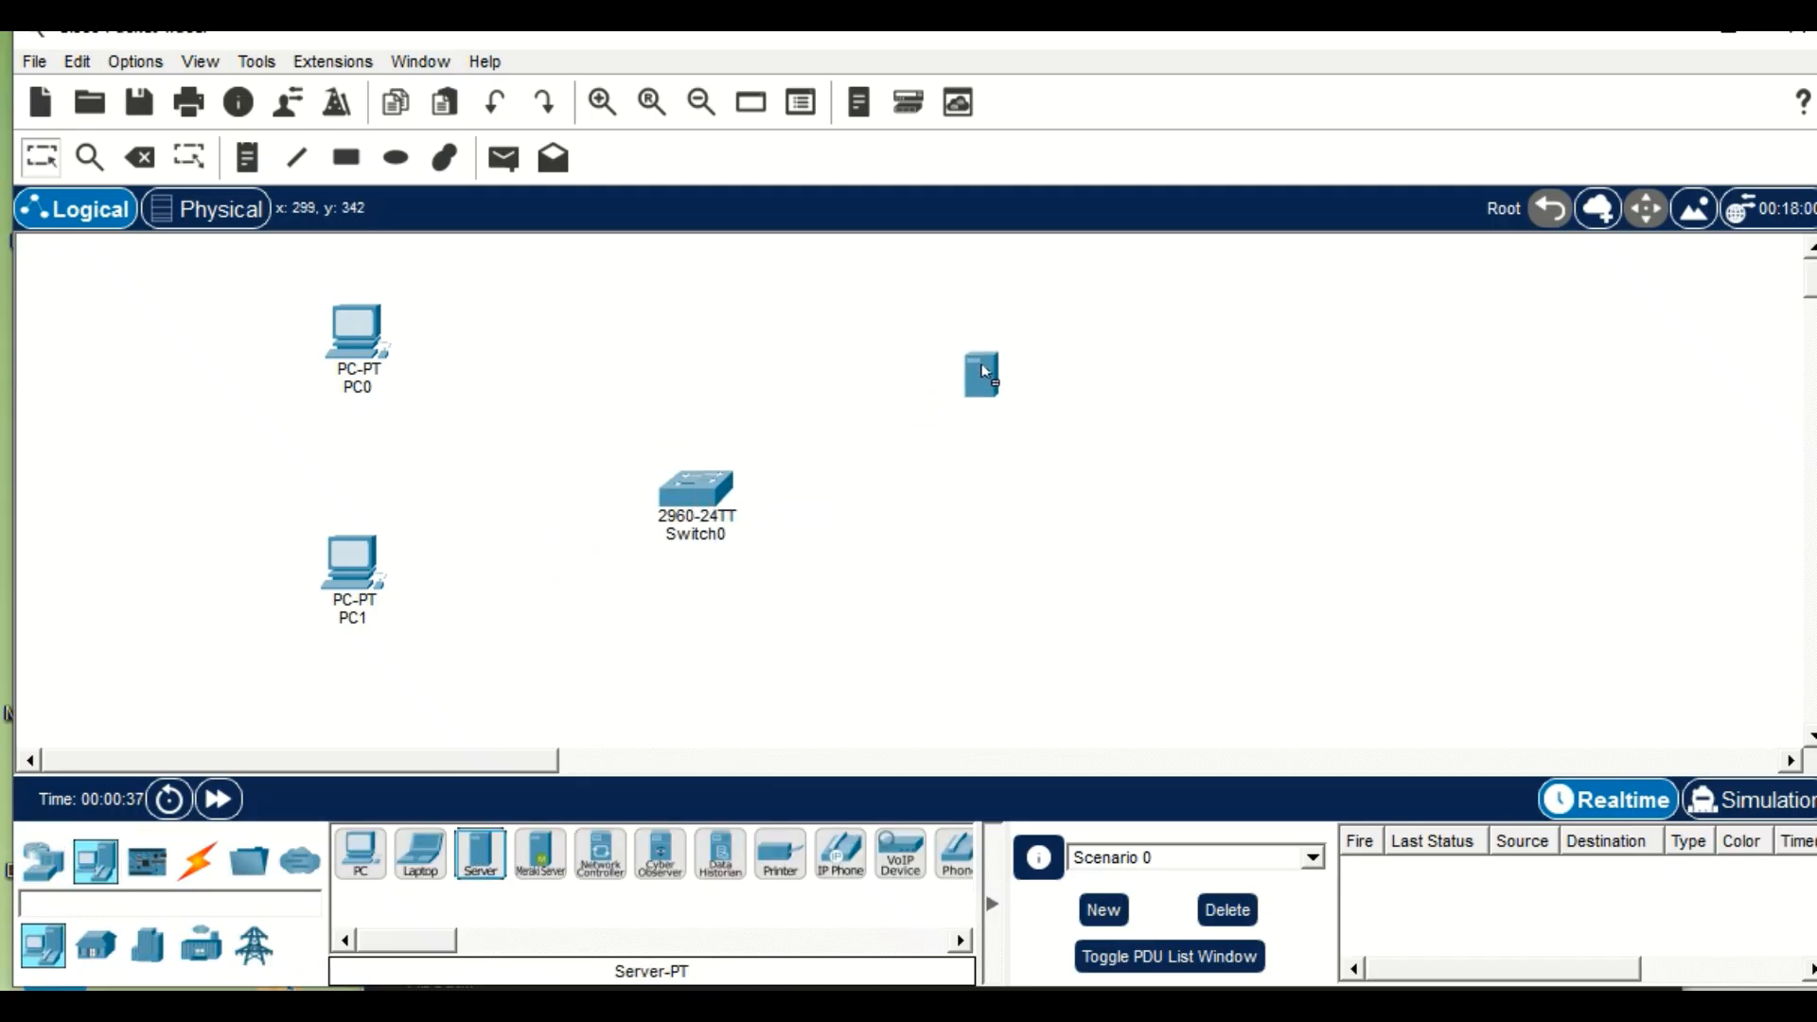
left_click(1175, 310)
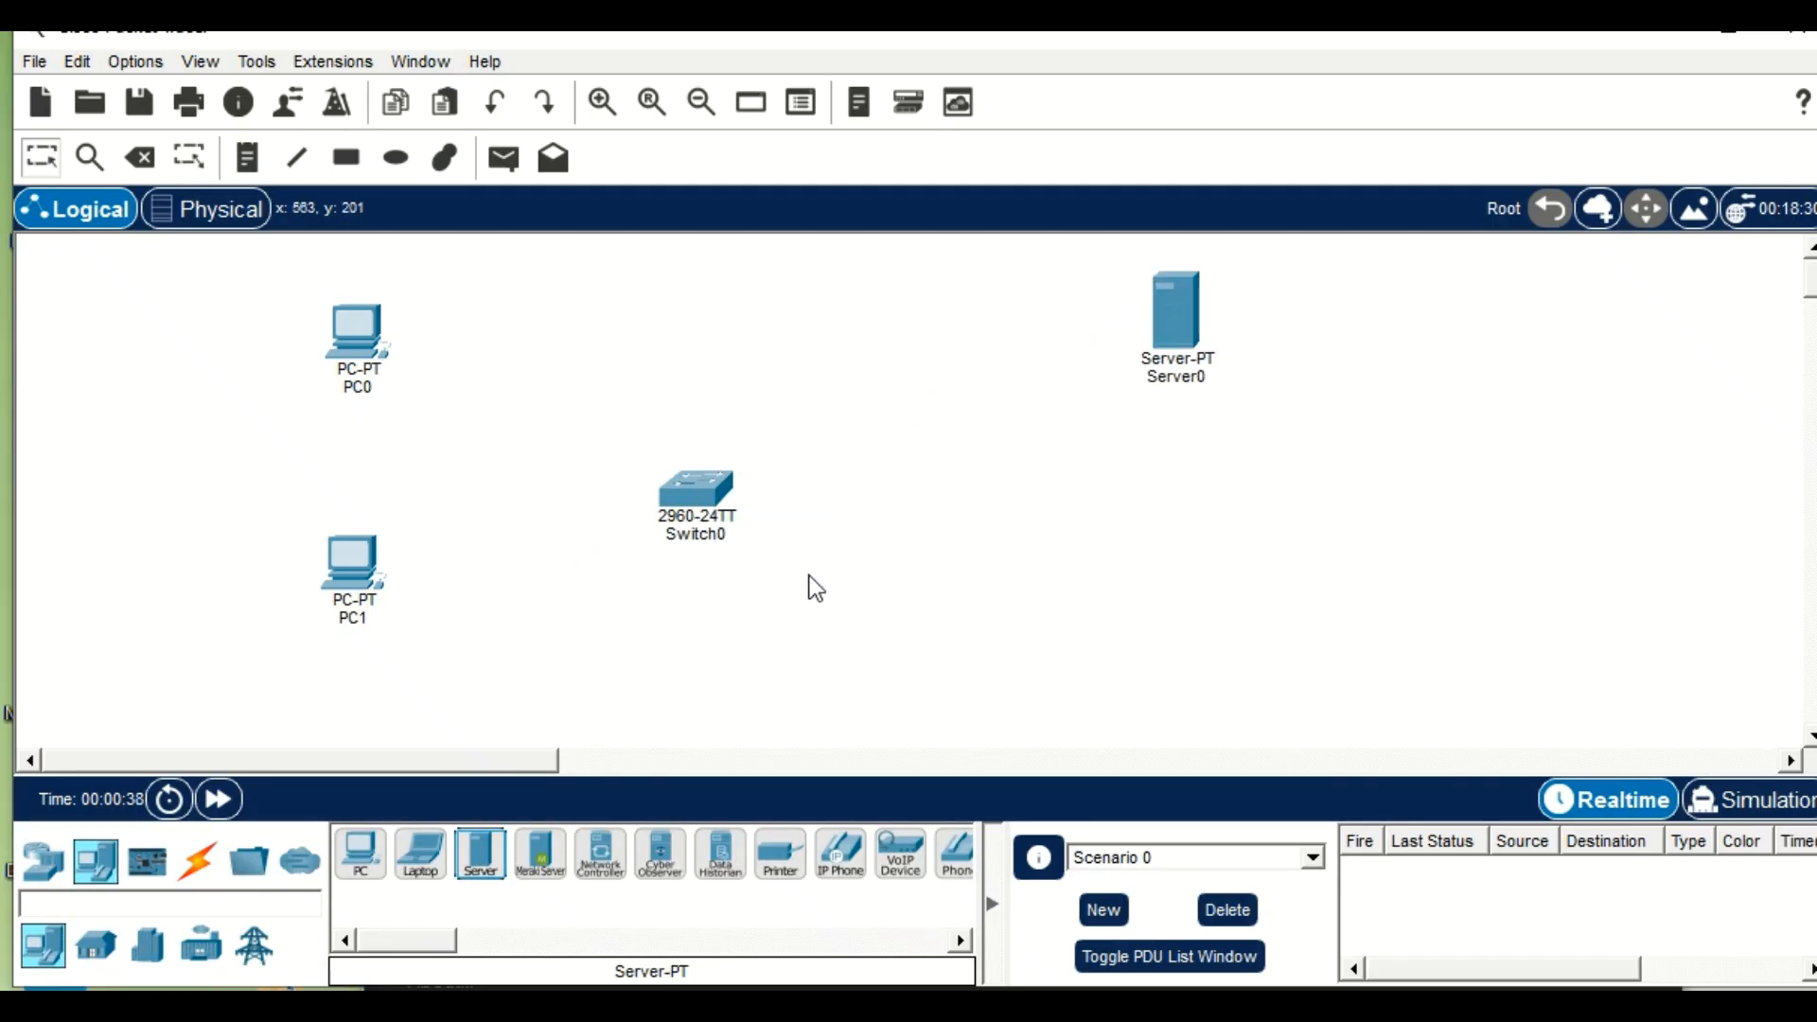
left_click(481, 855)
left_click(1169, 461)
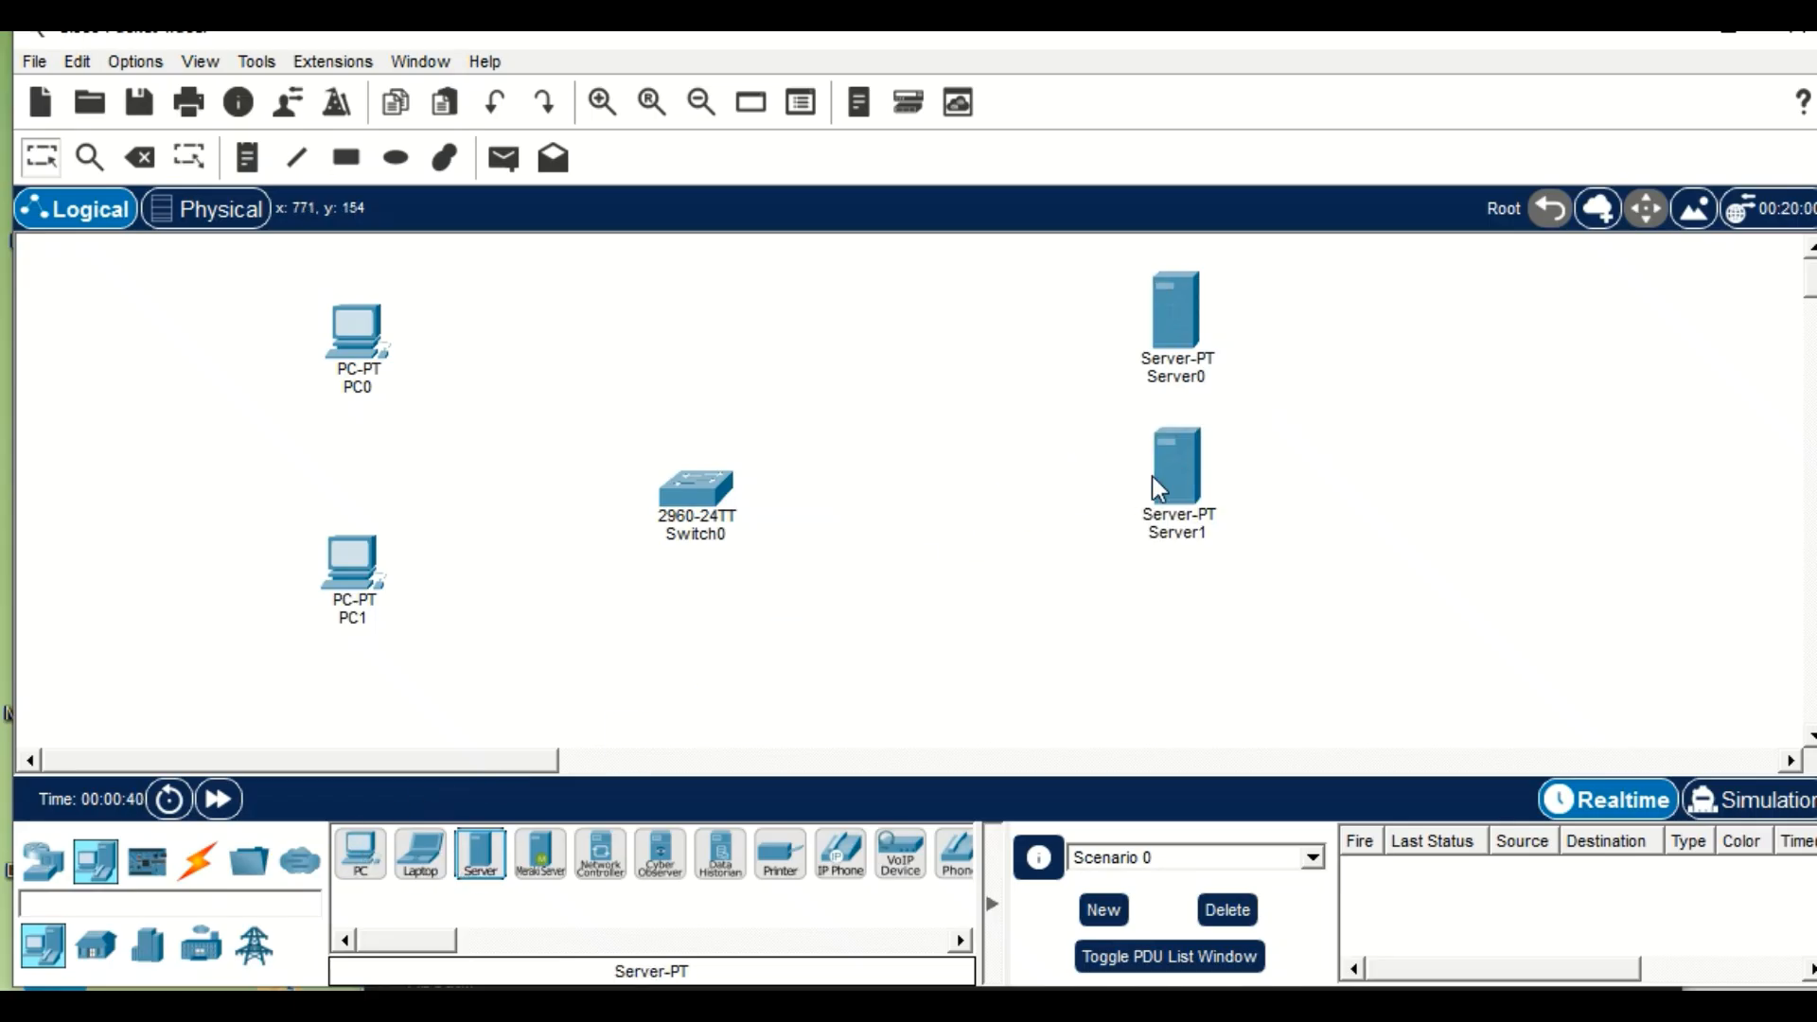
left_click(470, 863)
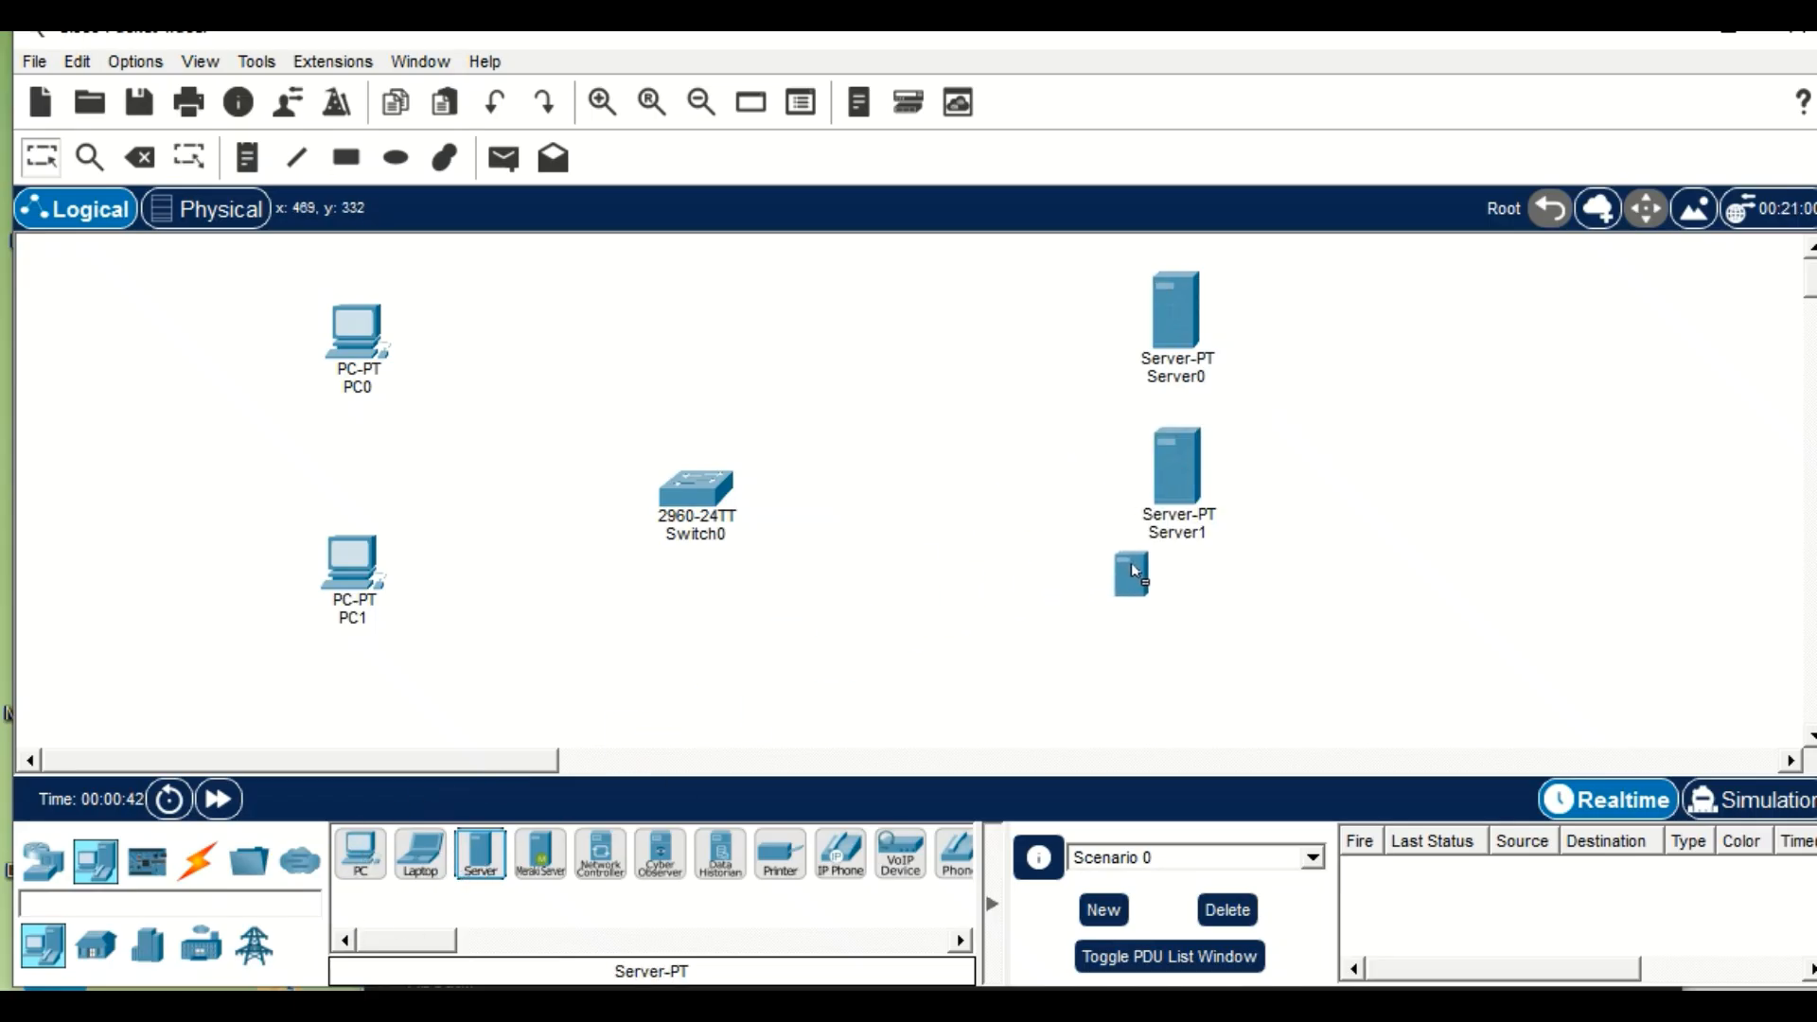
left_click(1179, 623)
Tidy the layout by nudging the servers upward, centring the switch between PCs and servers, and spacing PC0 and PC1 in one column.
left_click_drag(1162, 313, 1163, 295)
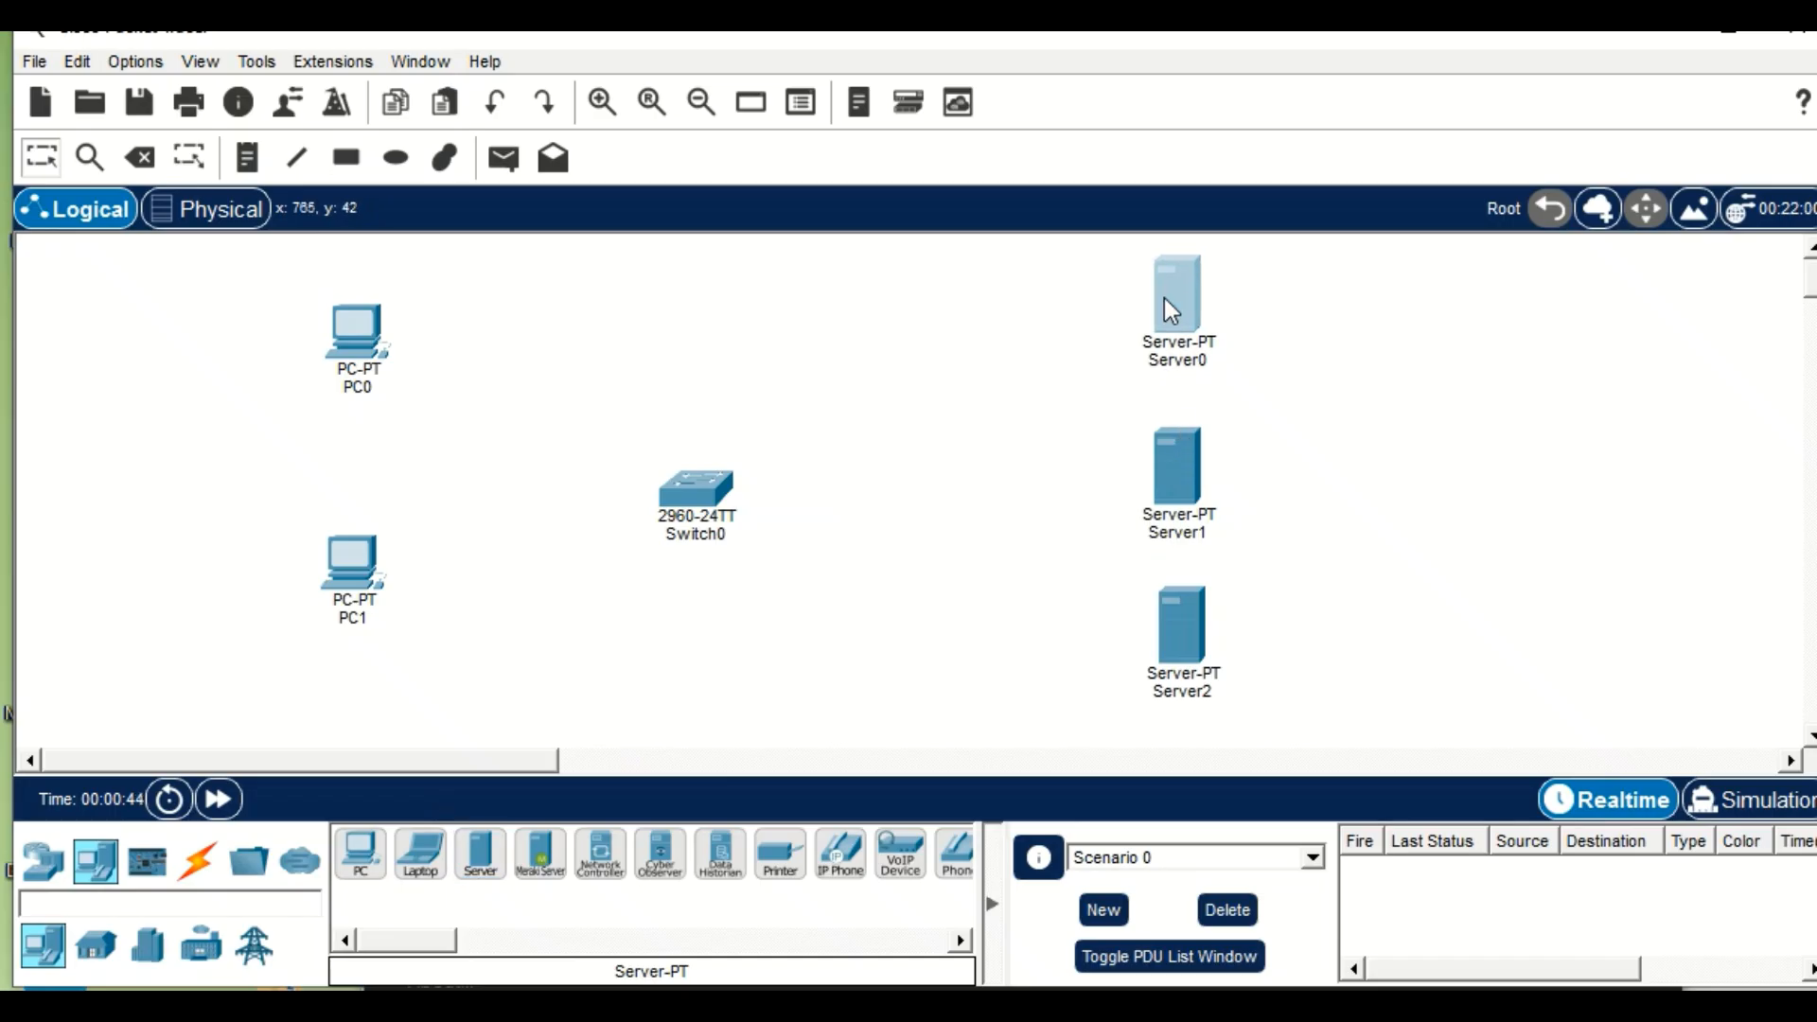
left_click_drag(1183, 463, 1183, 445)
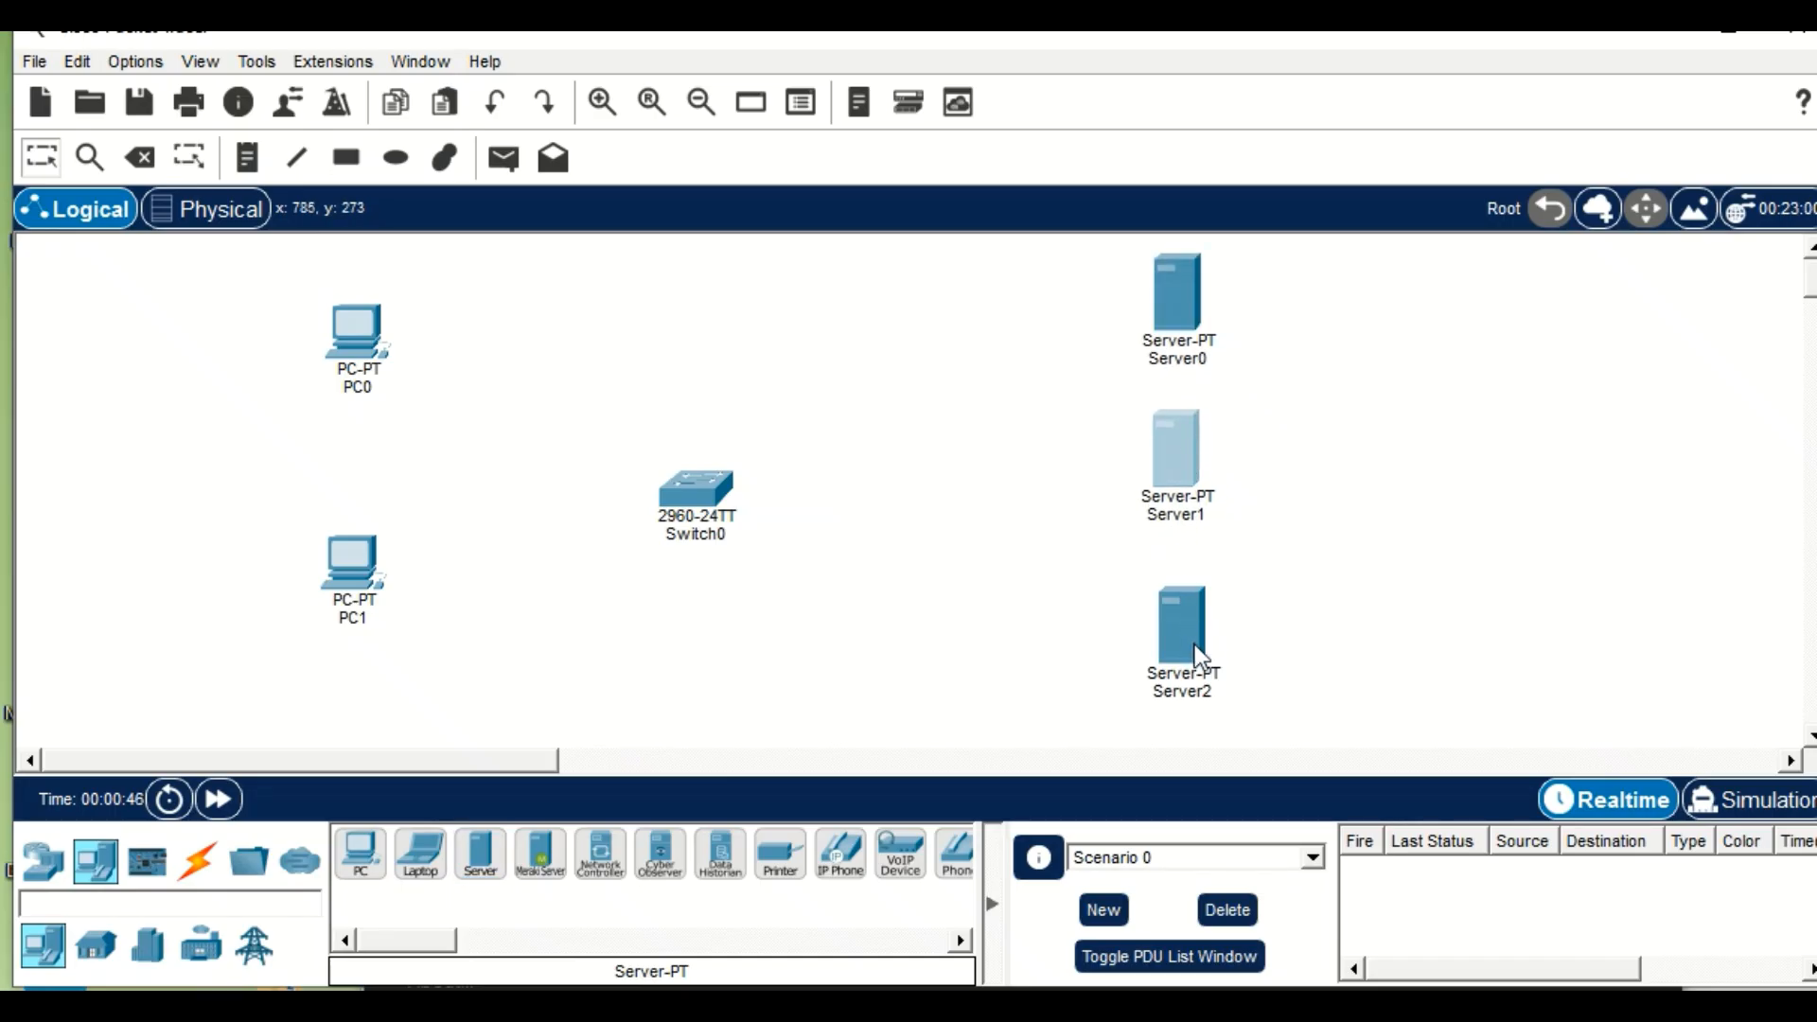
left_click_drag(1194, 645, 1189, 634)
left_click_drag(676, 507, 756, 474)
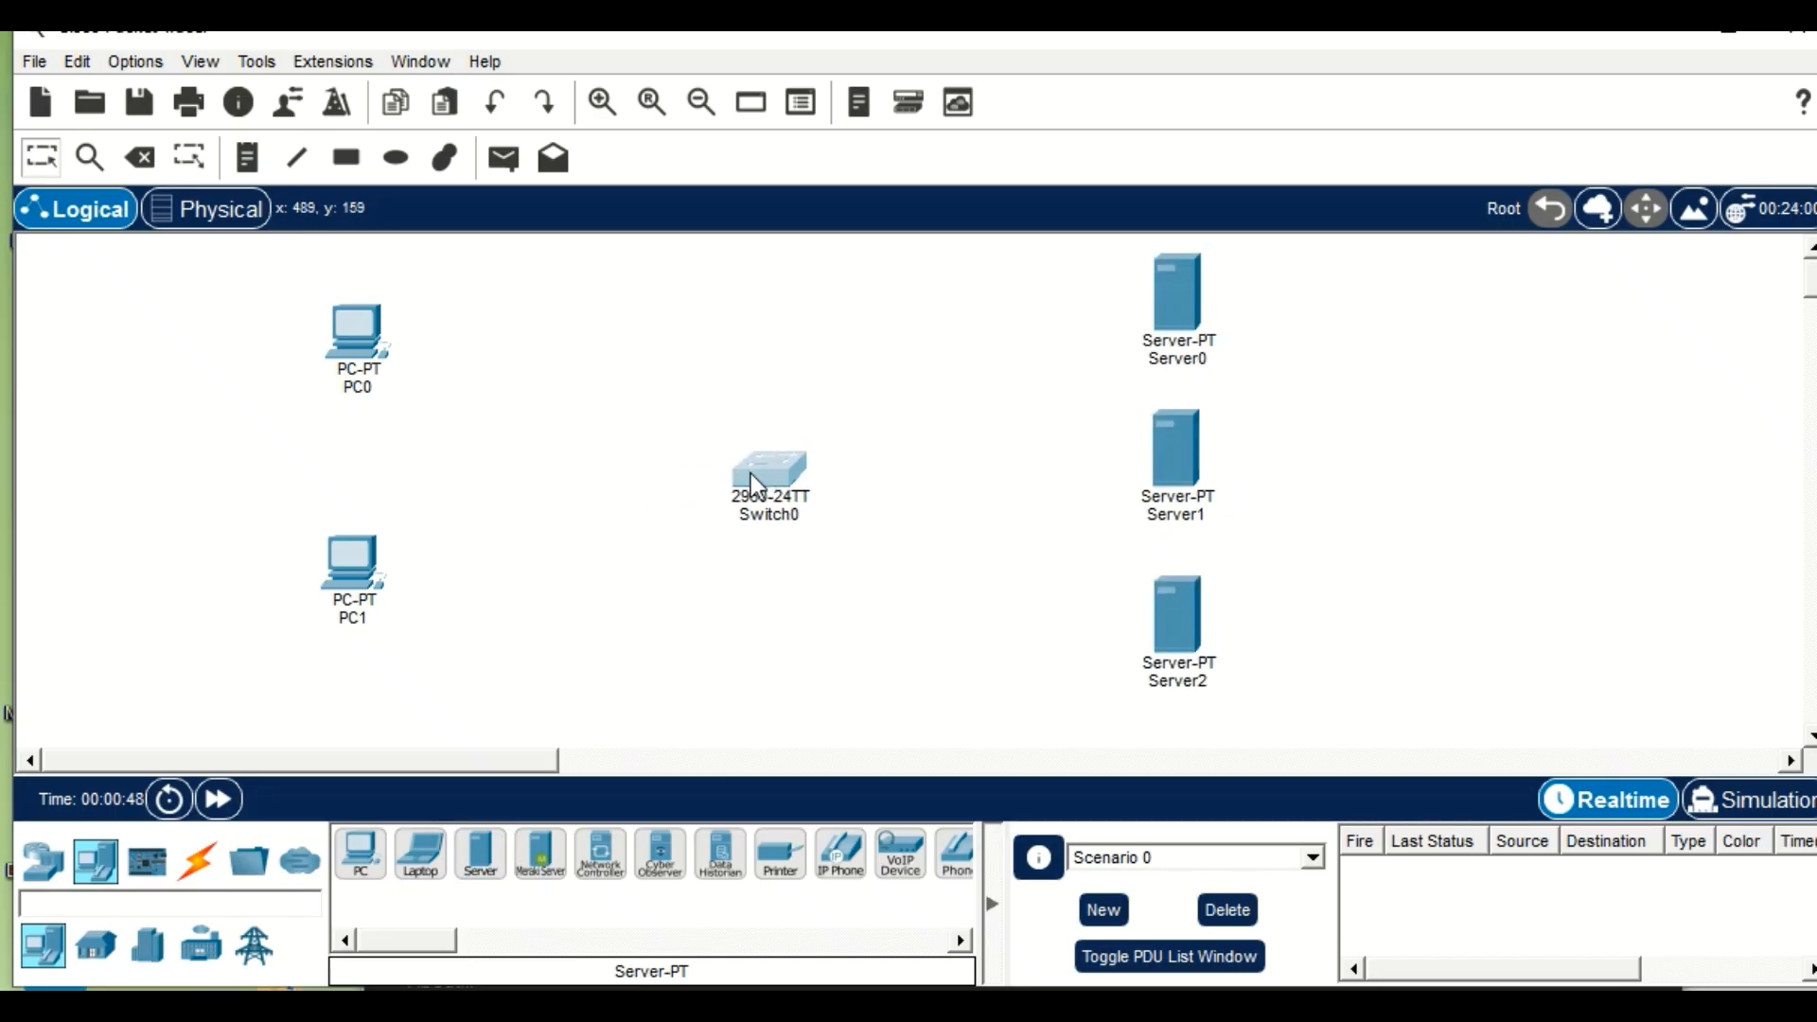
left_click_drag(350, 556, 355, 594)
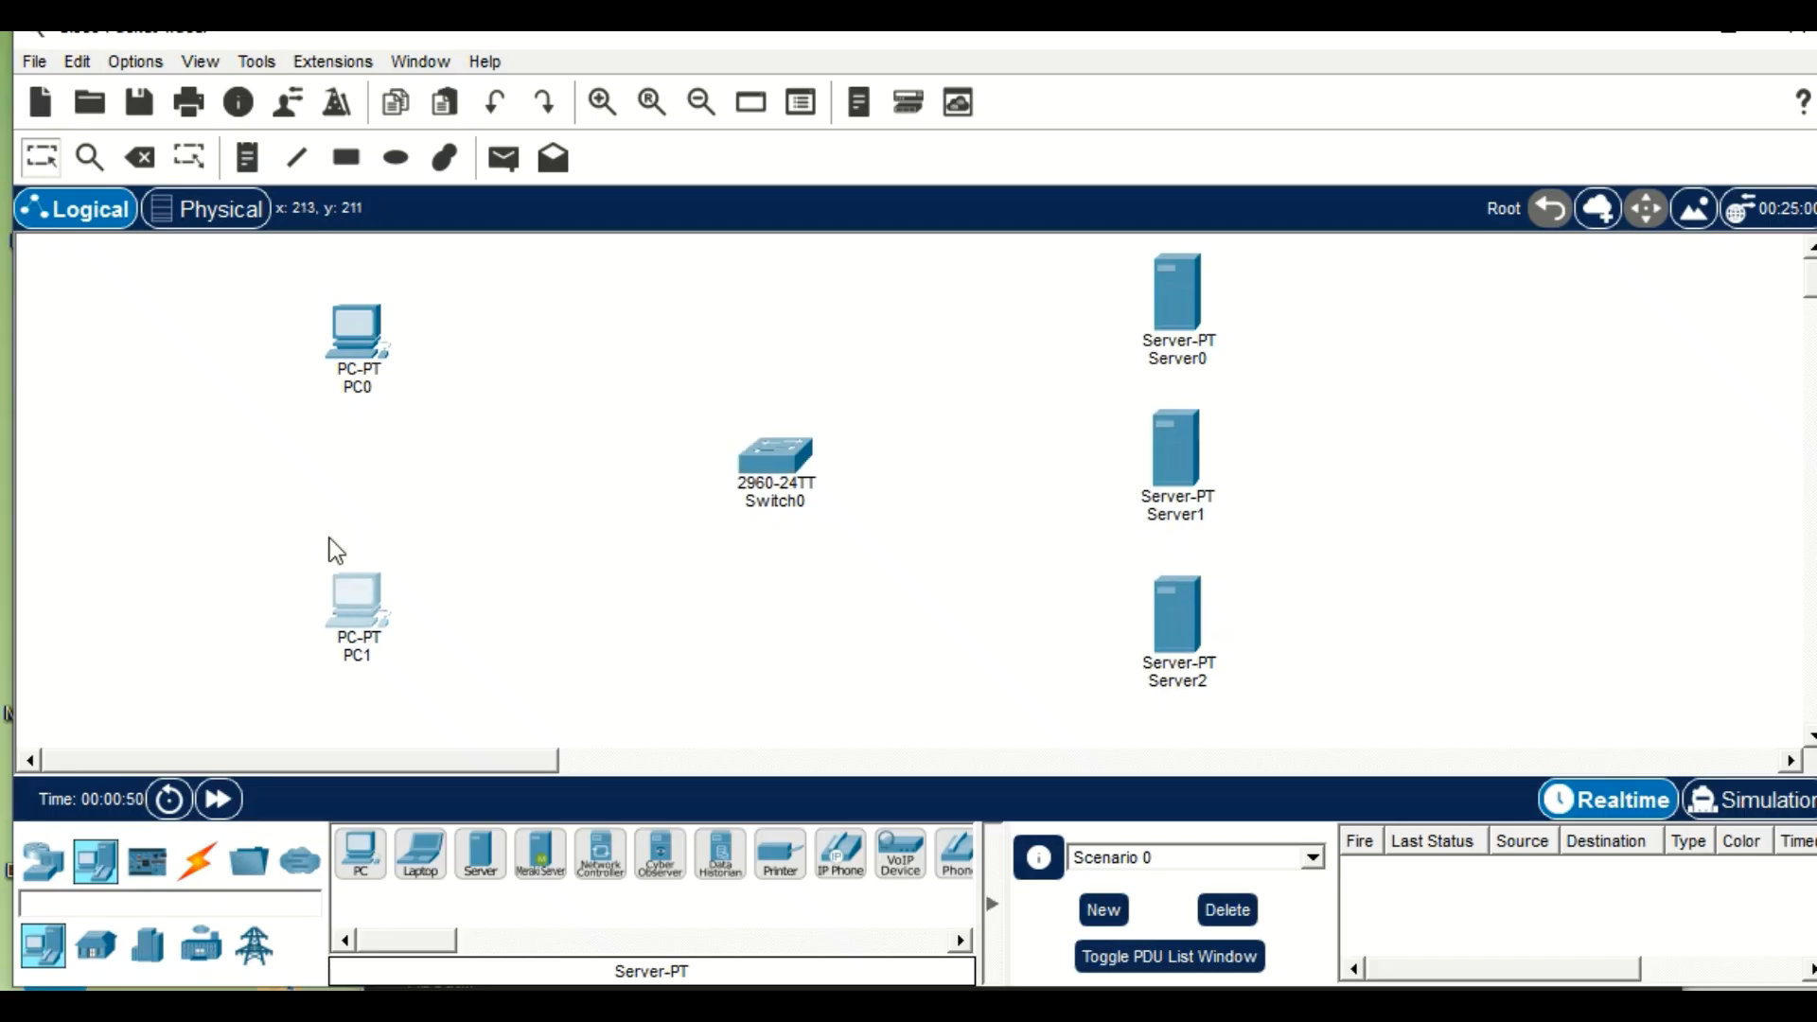
left_click_drag(327, 328, 345, 348)
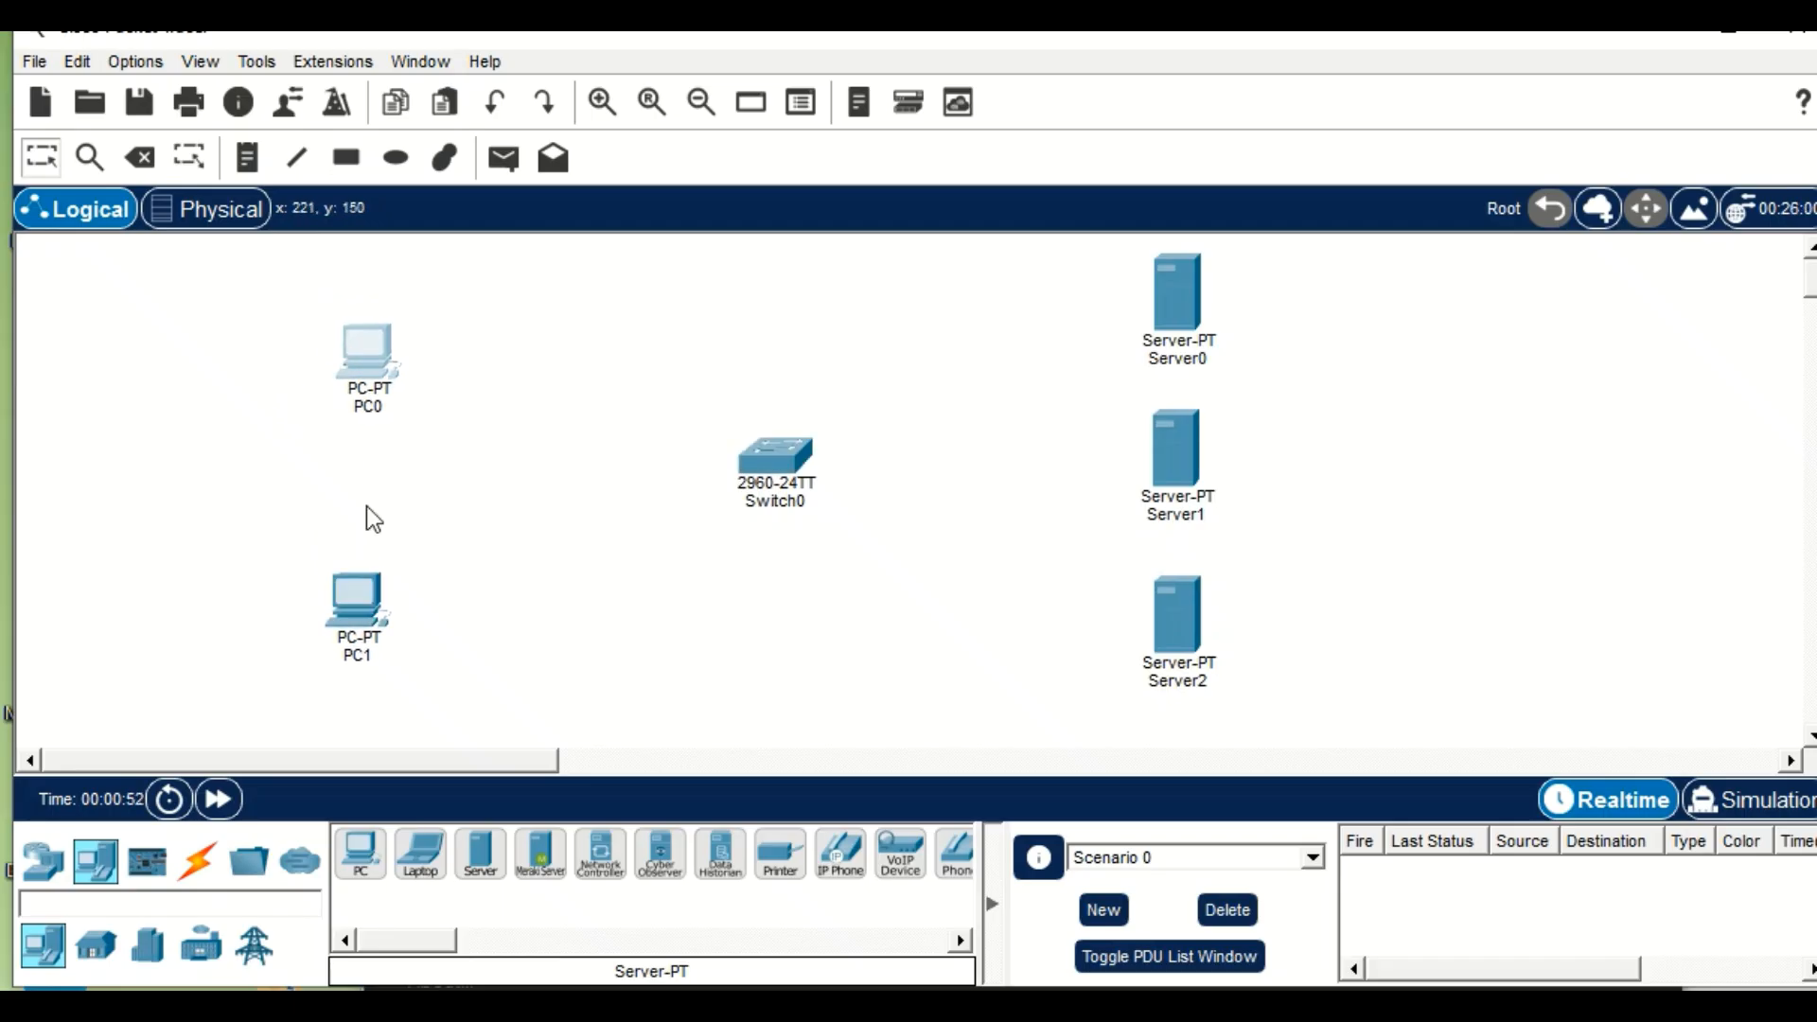
left_click_drag(374, 610, 388, 613)
Connect PC0's FastEthernet0 port to Switch0's FastEthernet0/1 port with a copper straight-through cable.
left_click(196, 863)
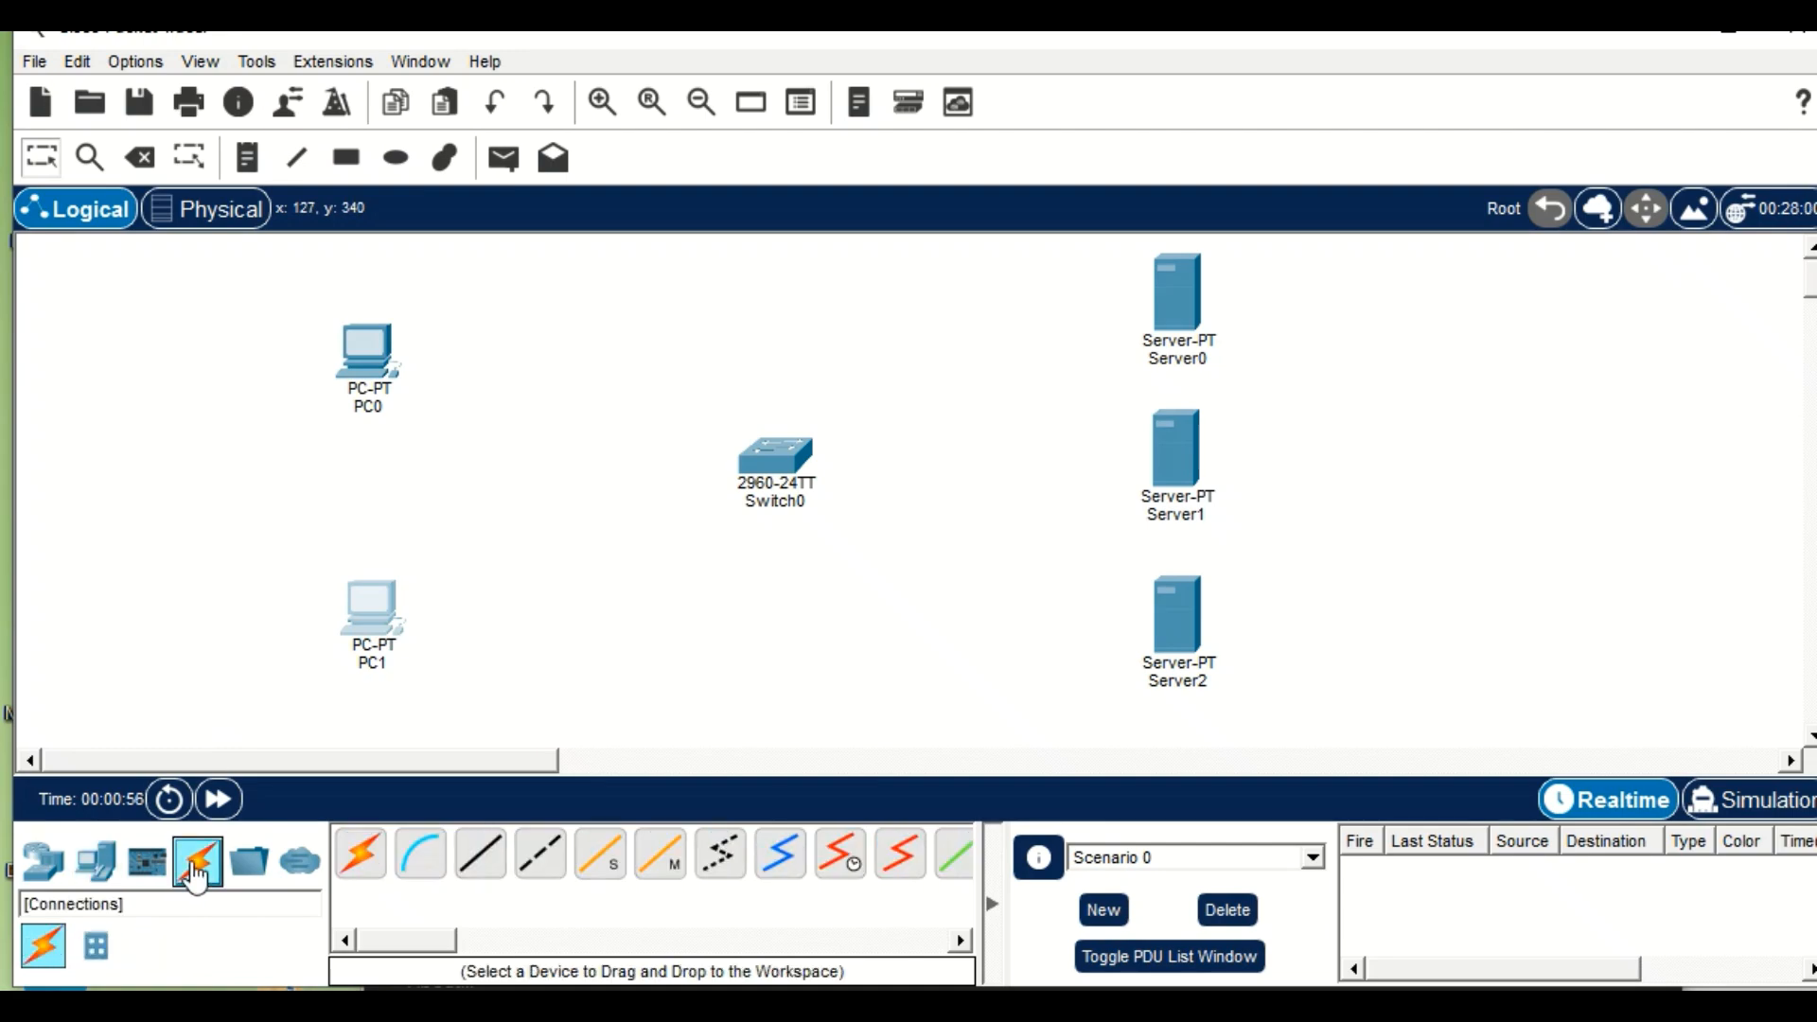
left_click(480, 854)
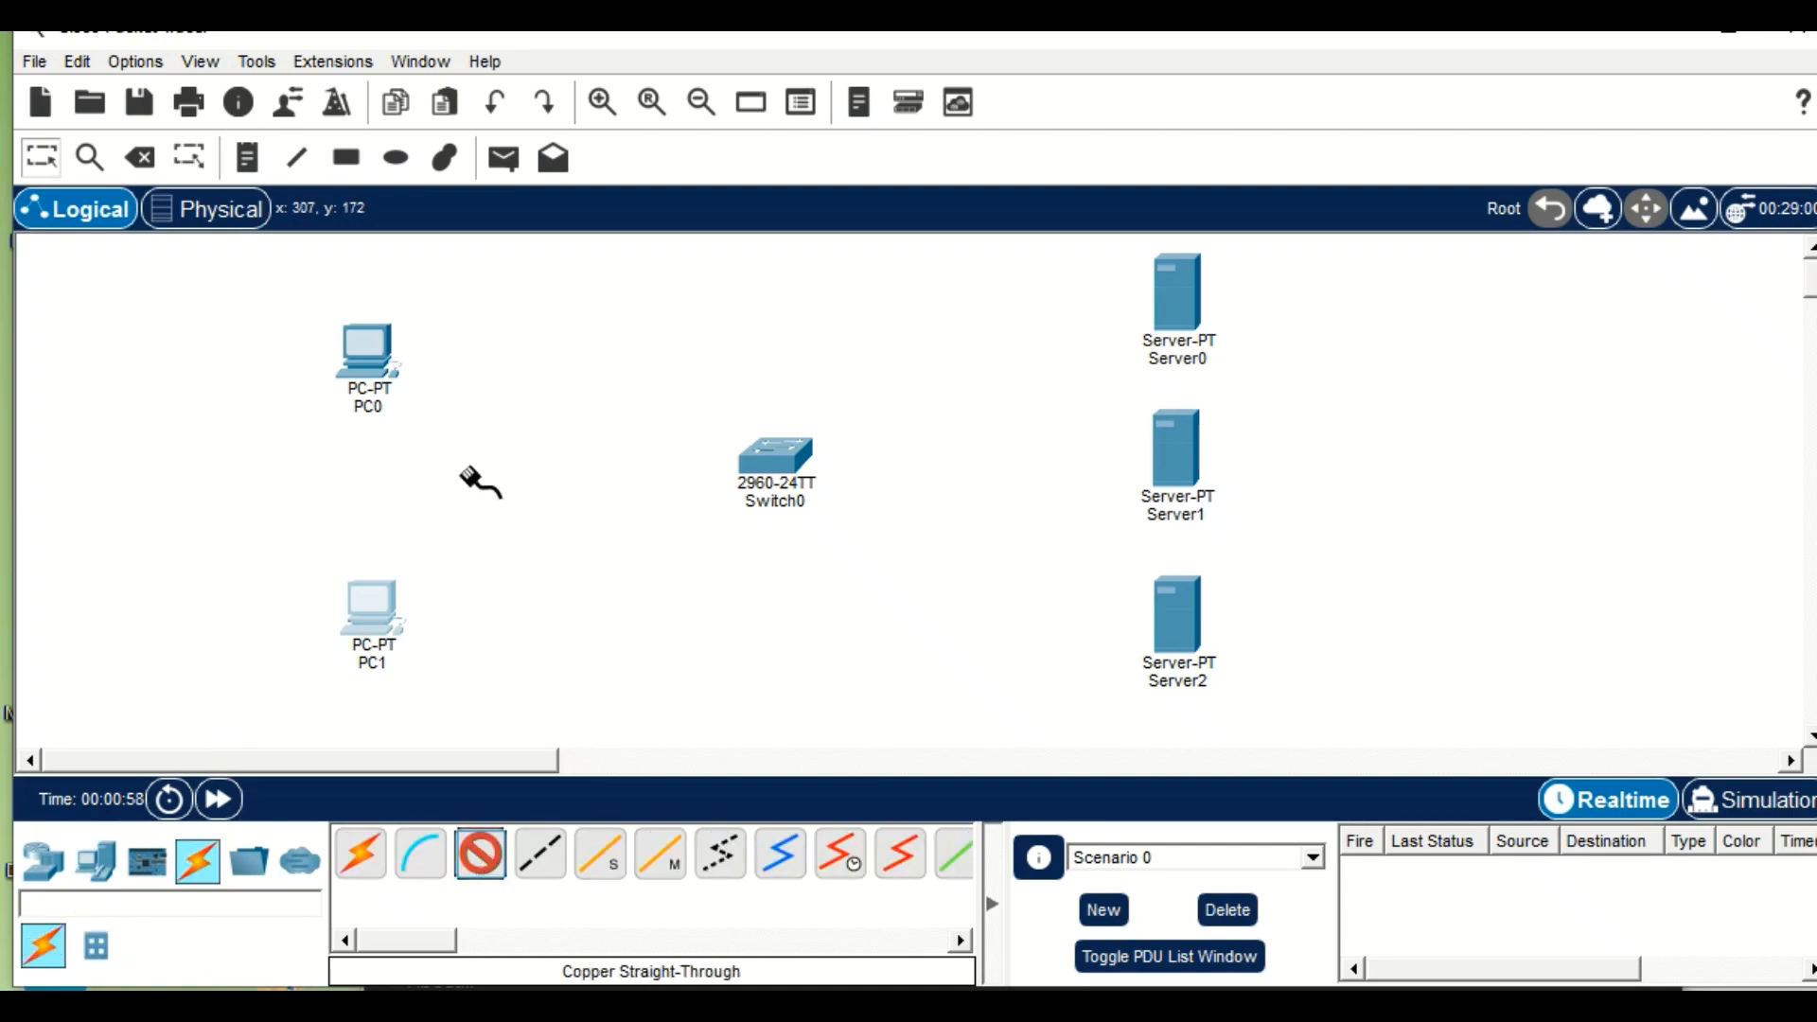
left_click(374, 342)
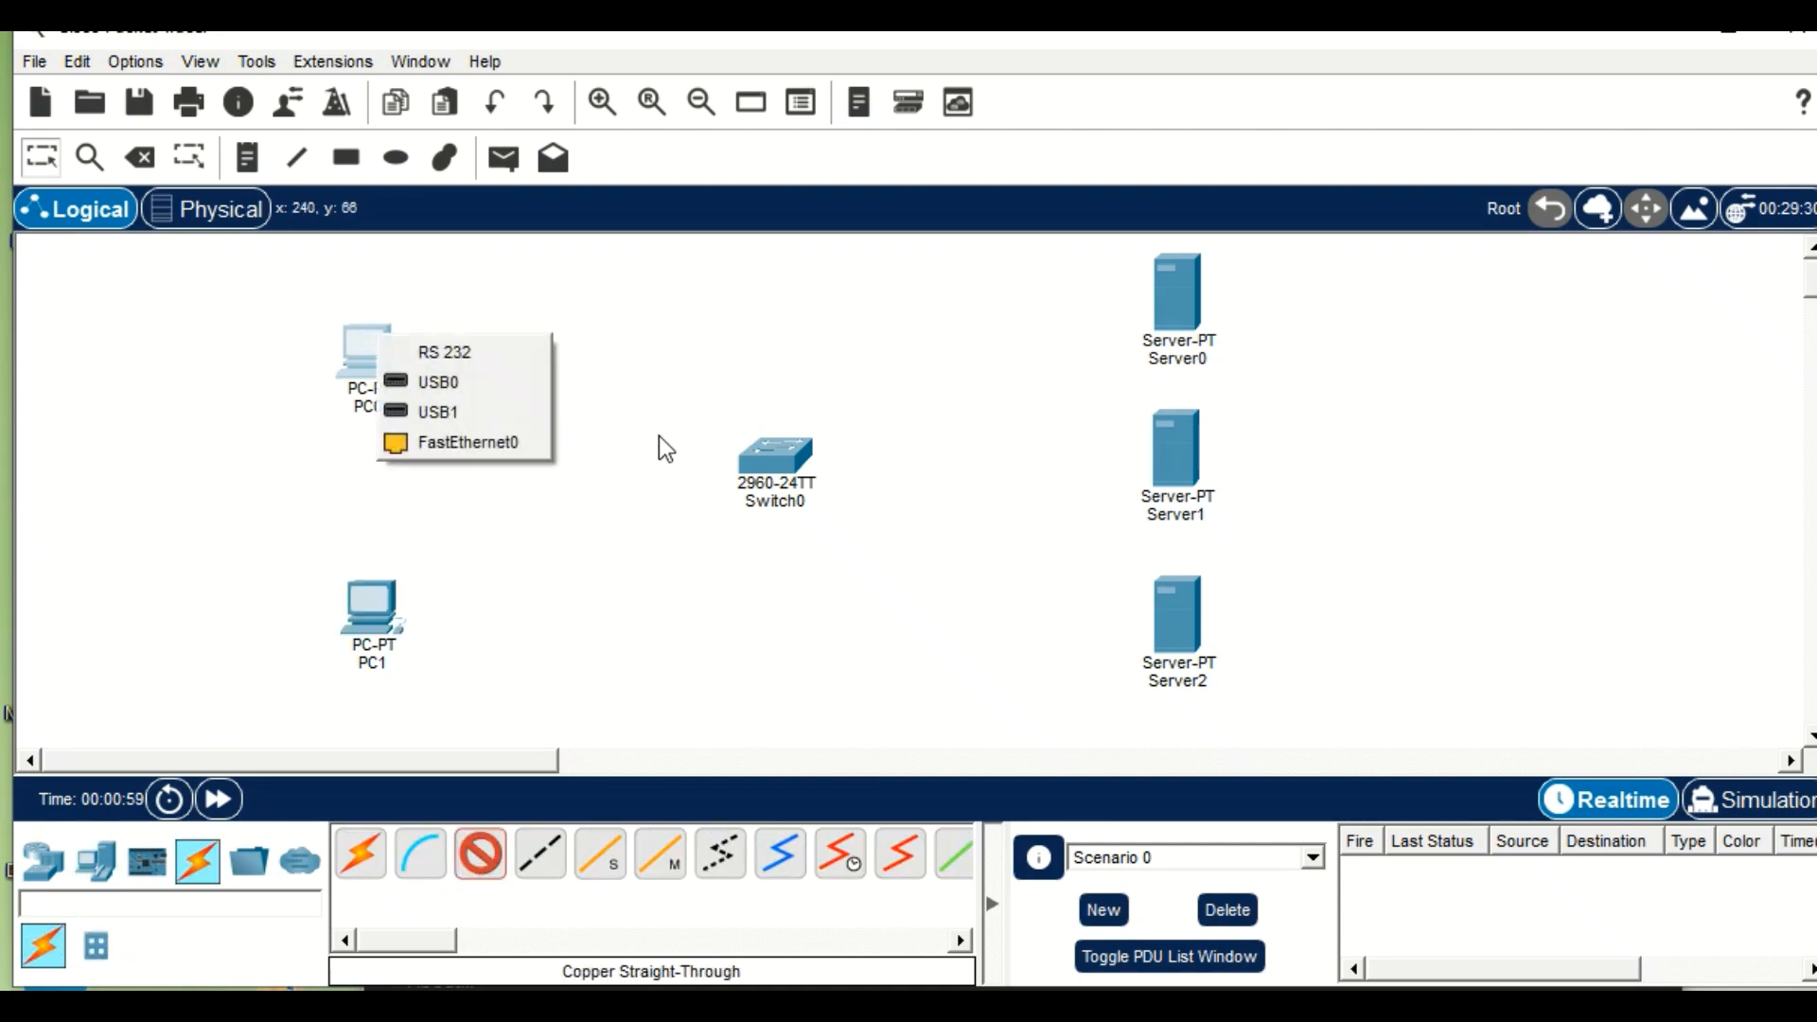
left_click(496, 444)
left_click(773, 460)
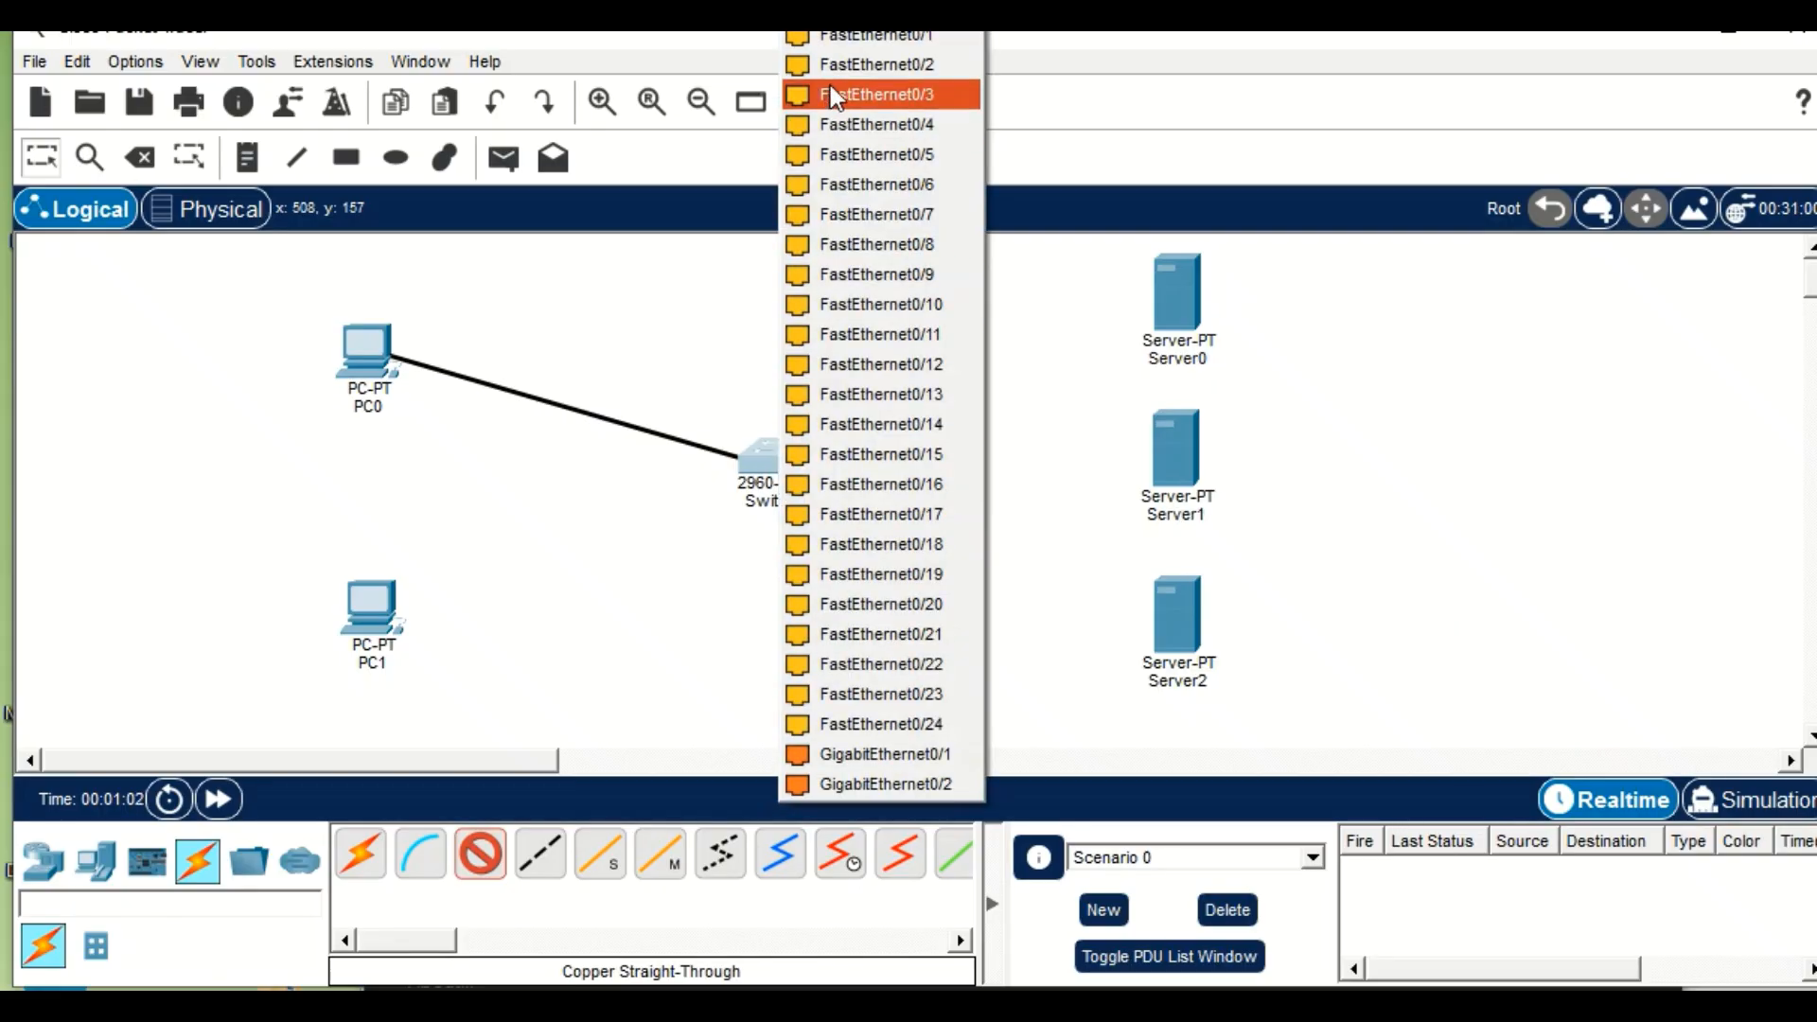
left_click(837, 40)
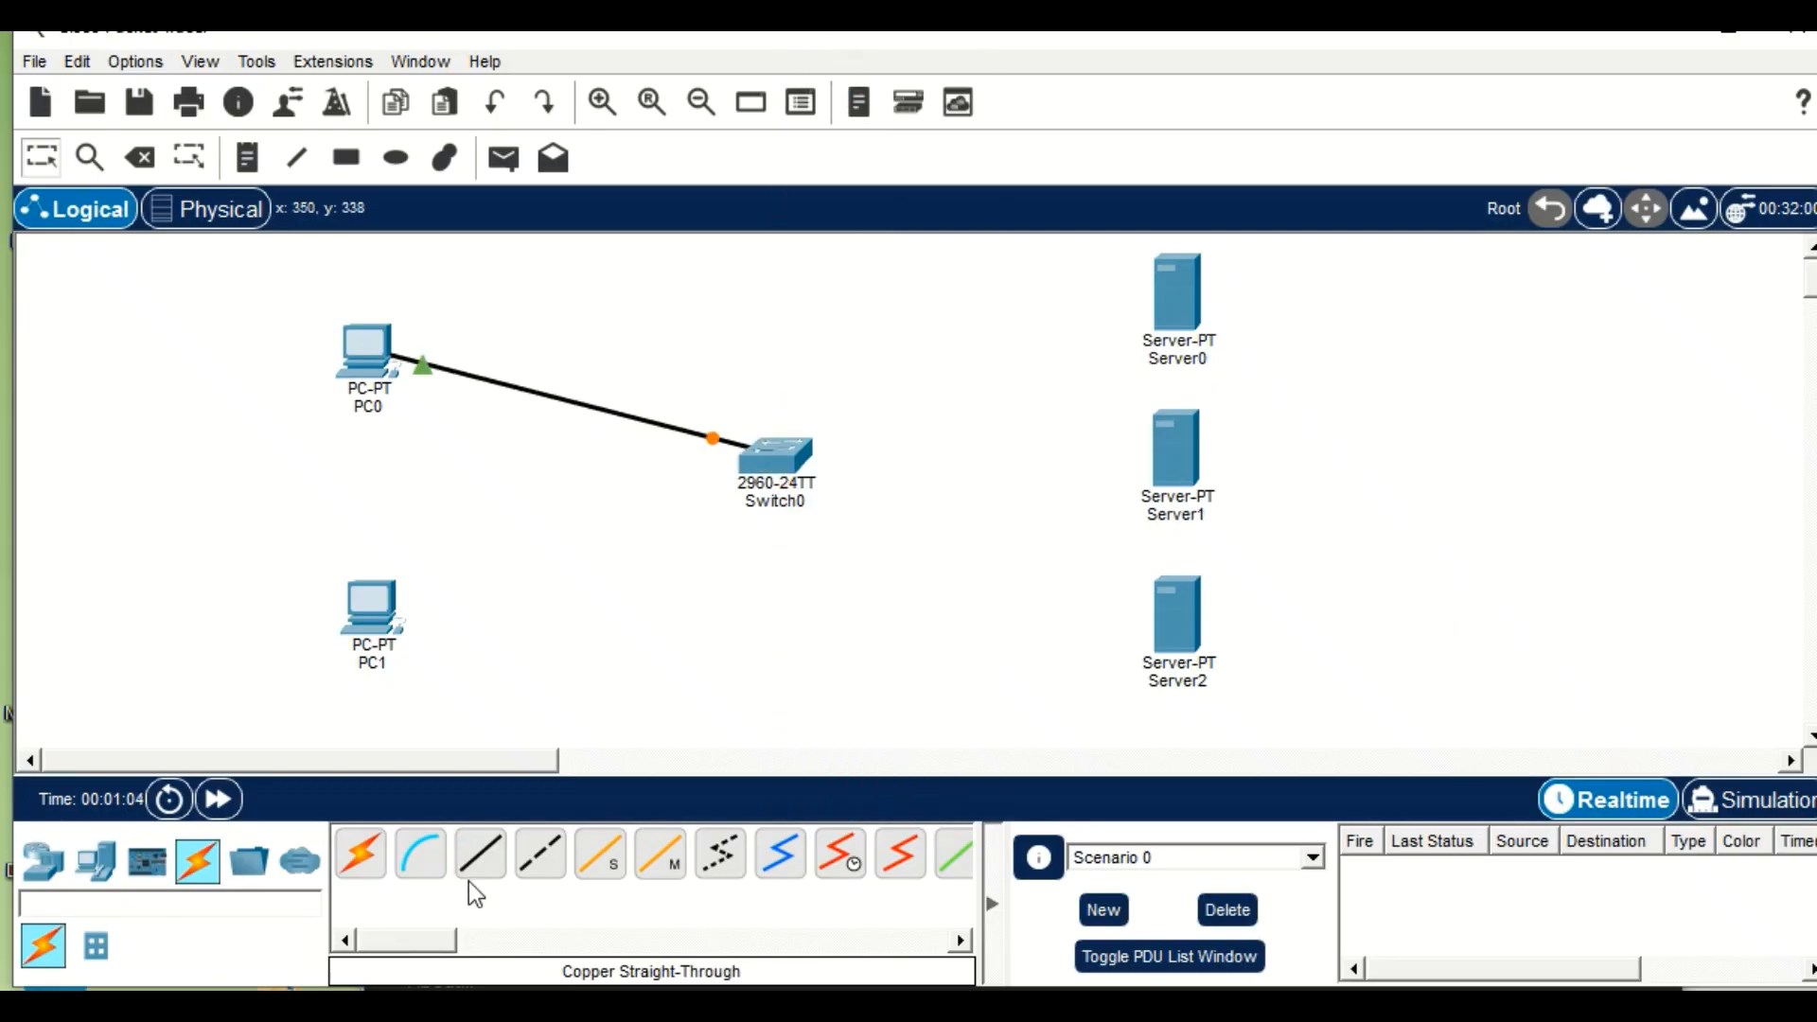
Try to connect PC1's FastEthernet0 port to Switch0 with a copper straight-through cable.
left_click(478, 856)
left_click(371, 615)
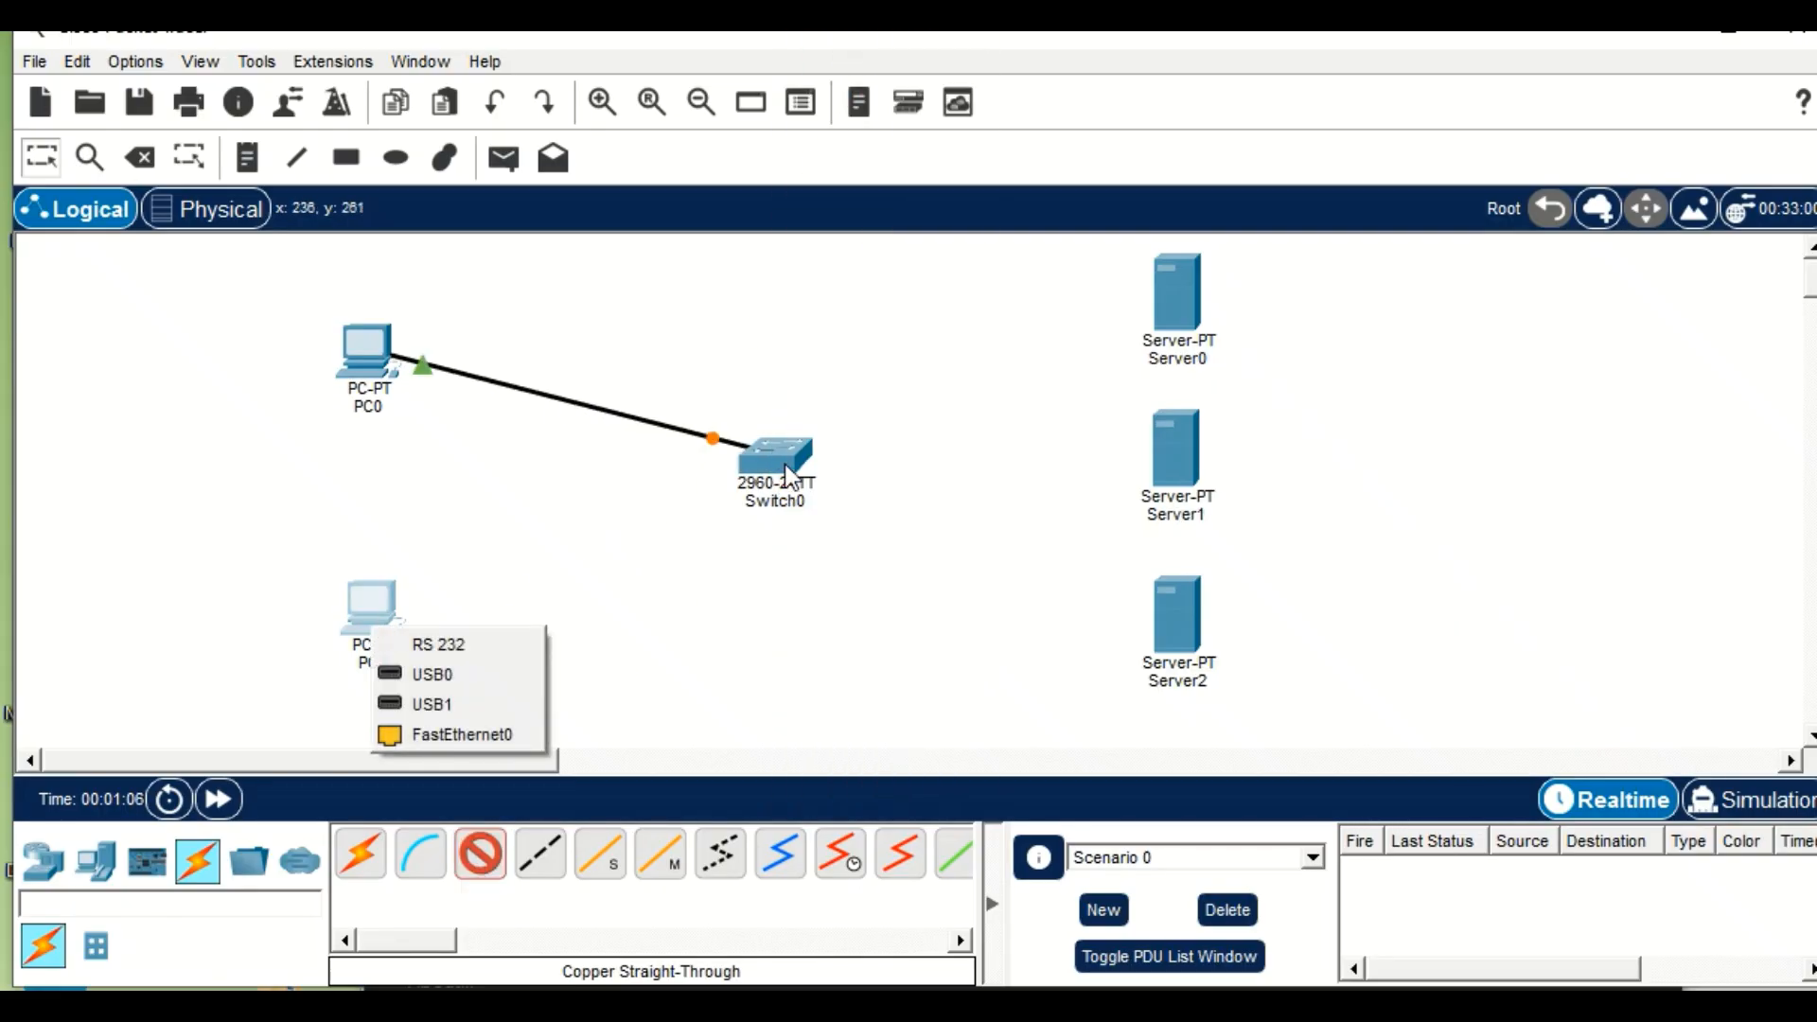
left_click(458, 731)
left_click(711, 454)
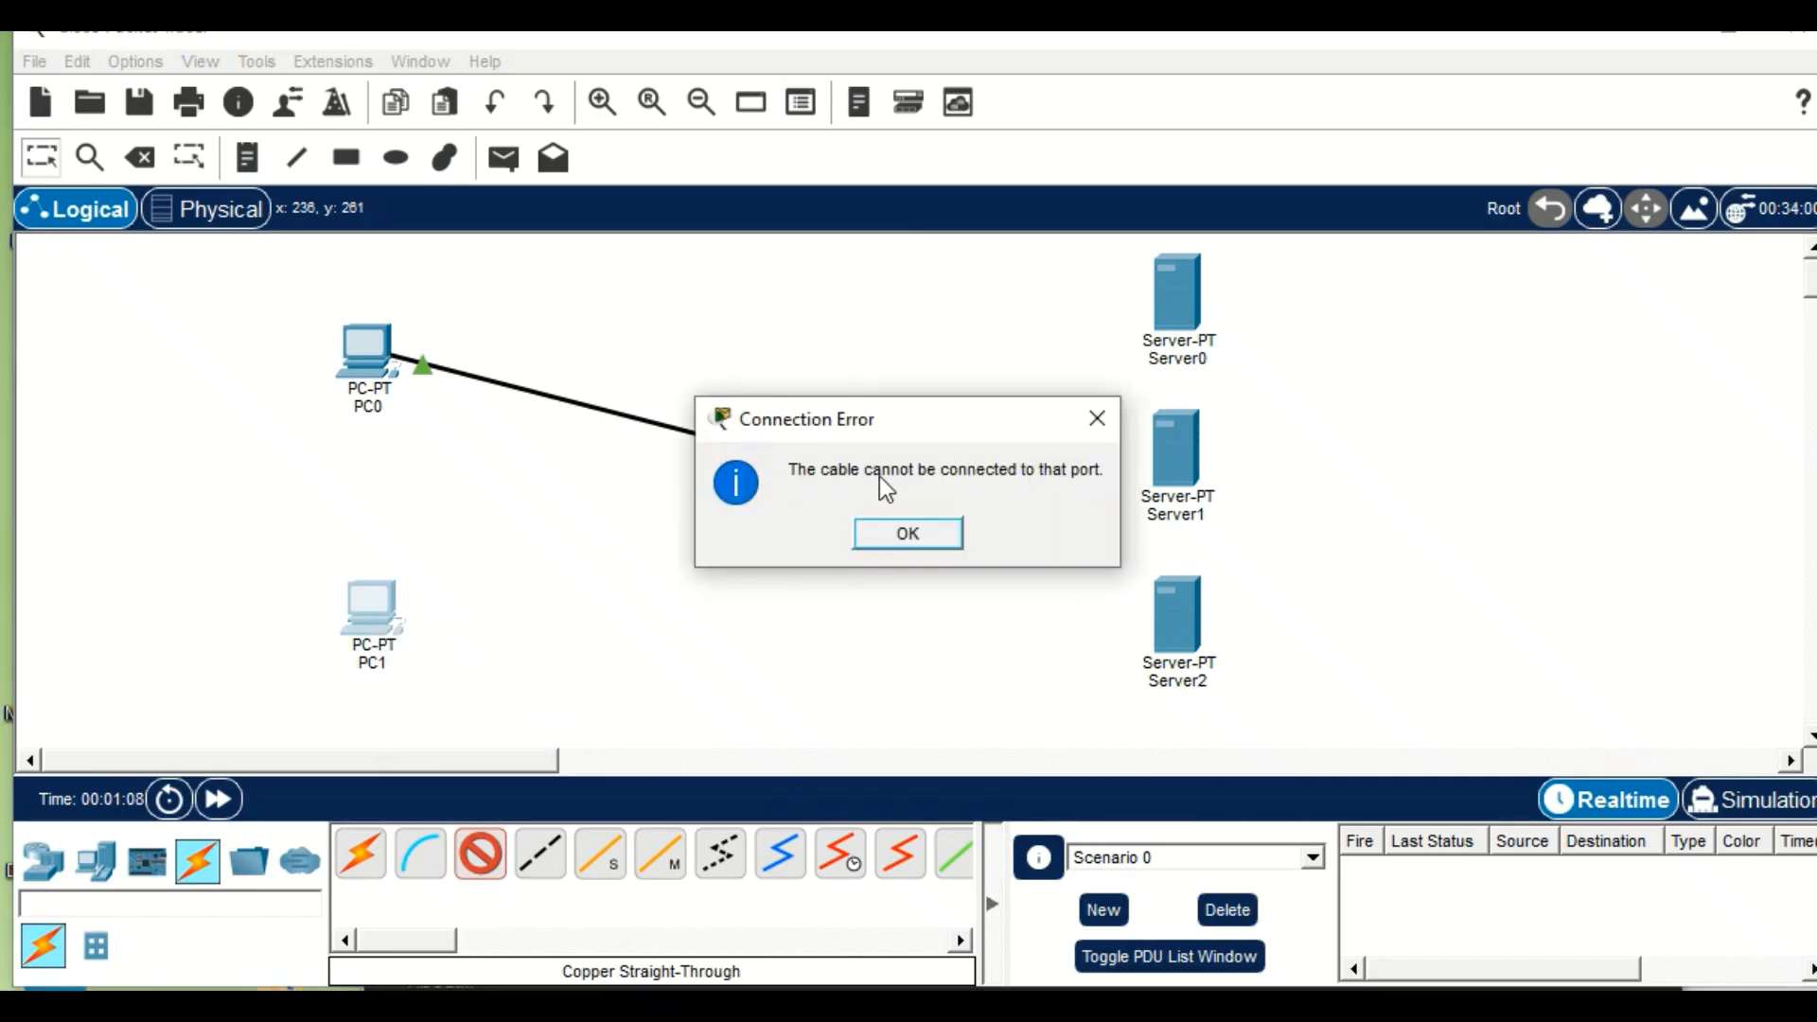
left_click(1097, 418)
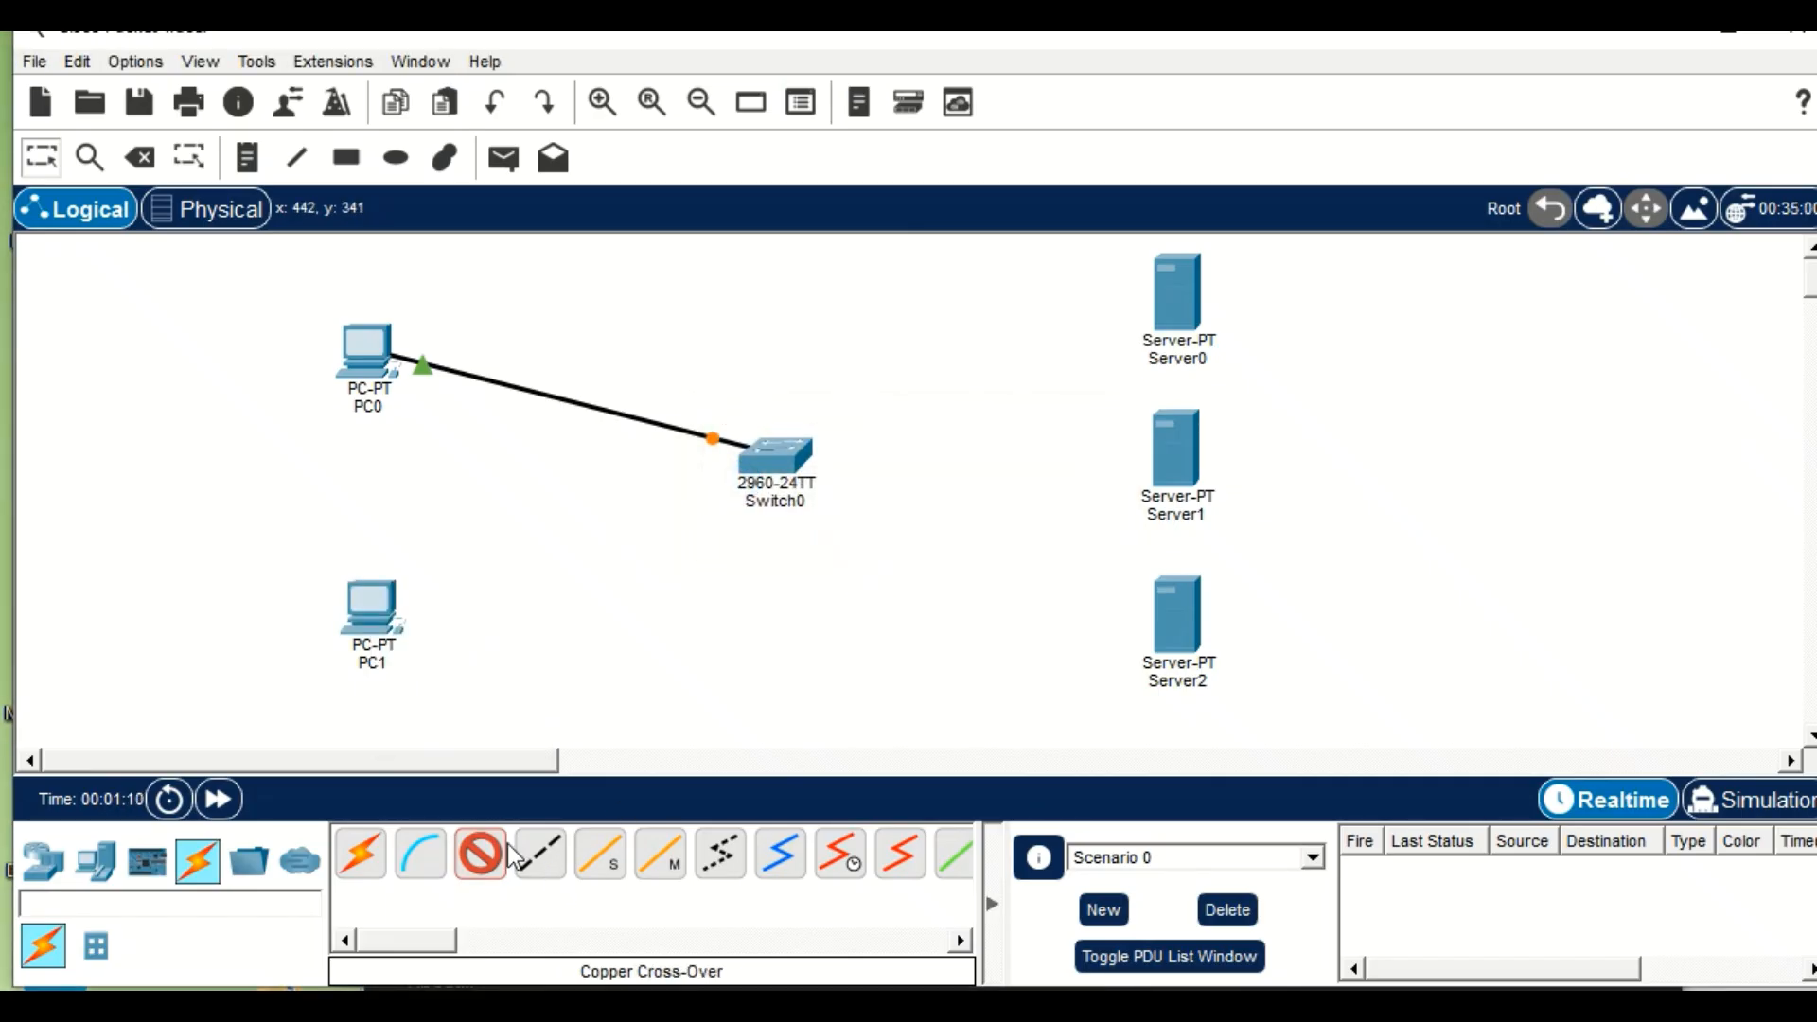
left_click(378, 622)
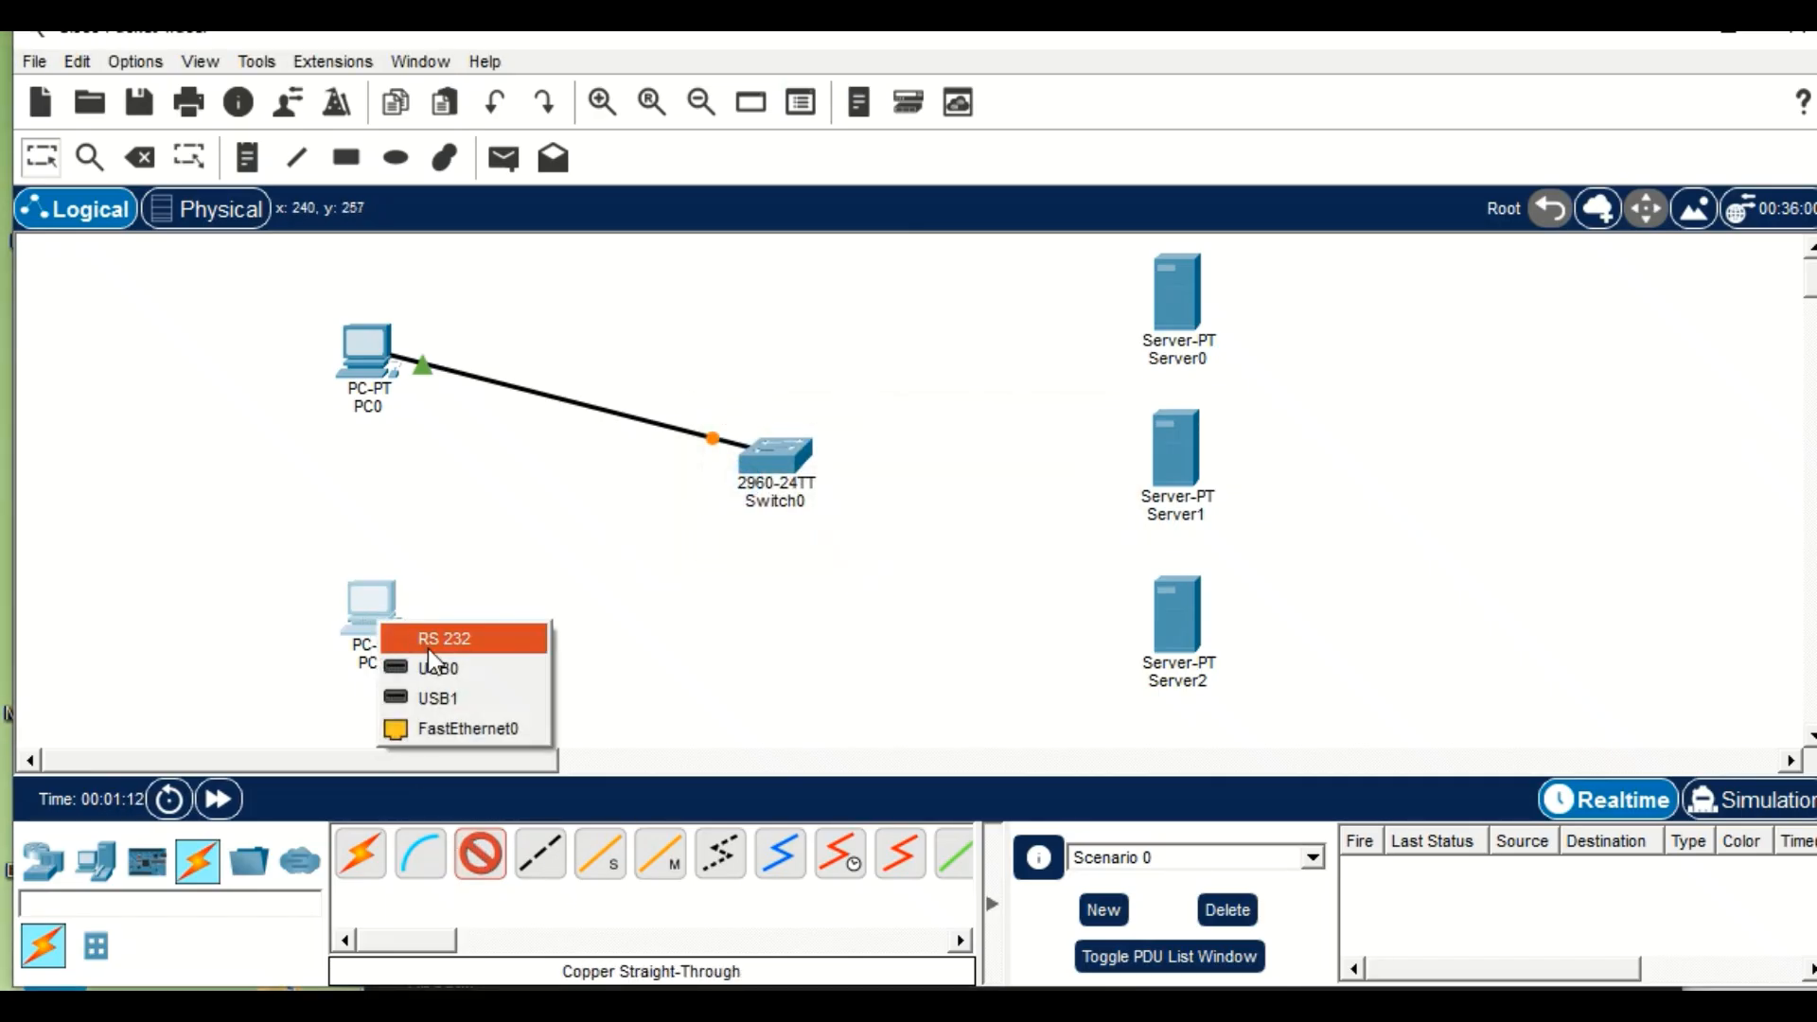
left_click(473, 727)
left_click(722, 478)
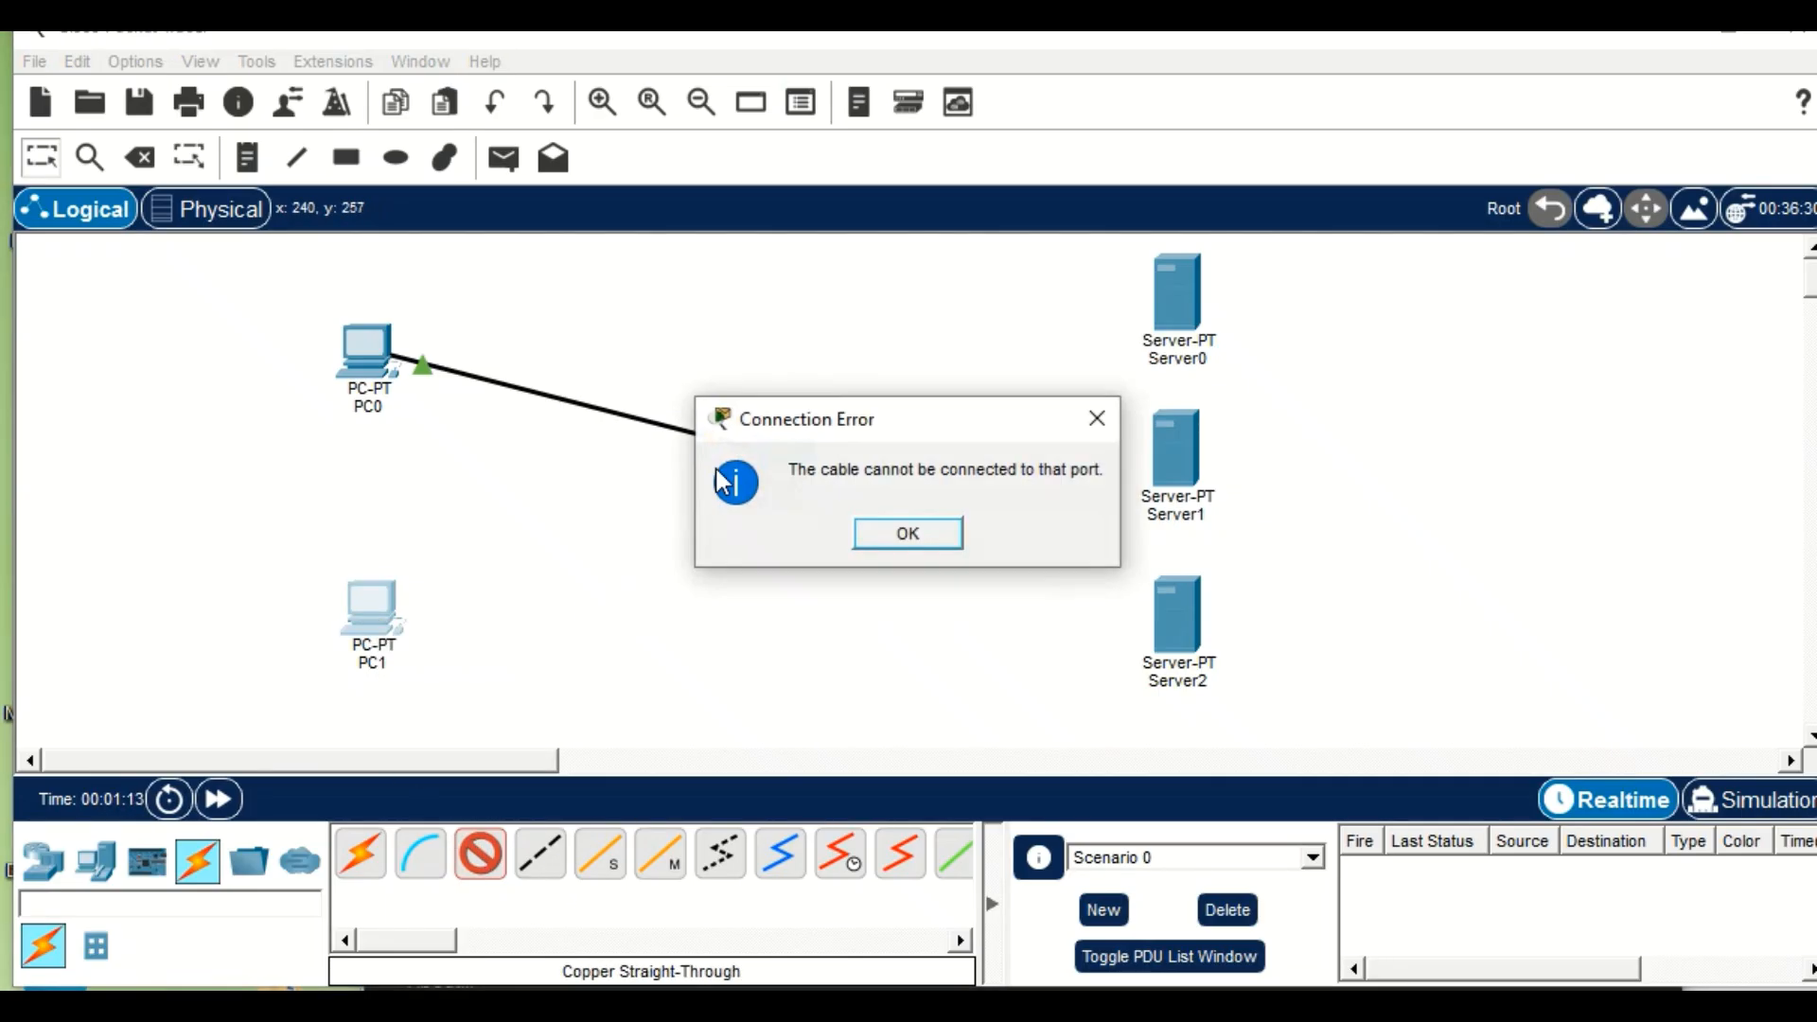
left_click(908, 533)
Connect PC1's FastEthernet0 port to a free FastEthernet port on Switch0 with the copper straight-through cable.
left_click(380, 624)
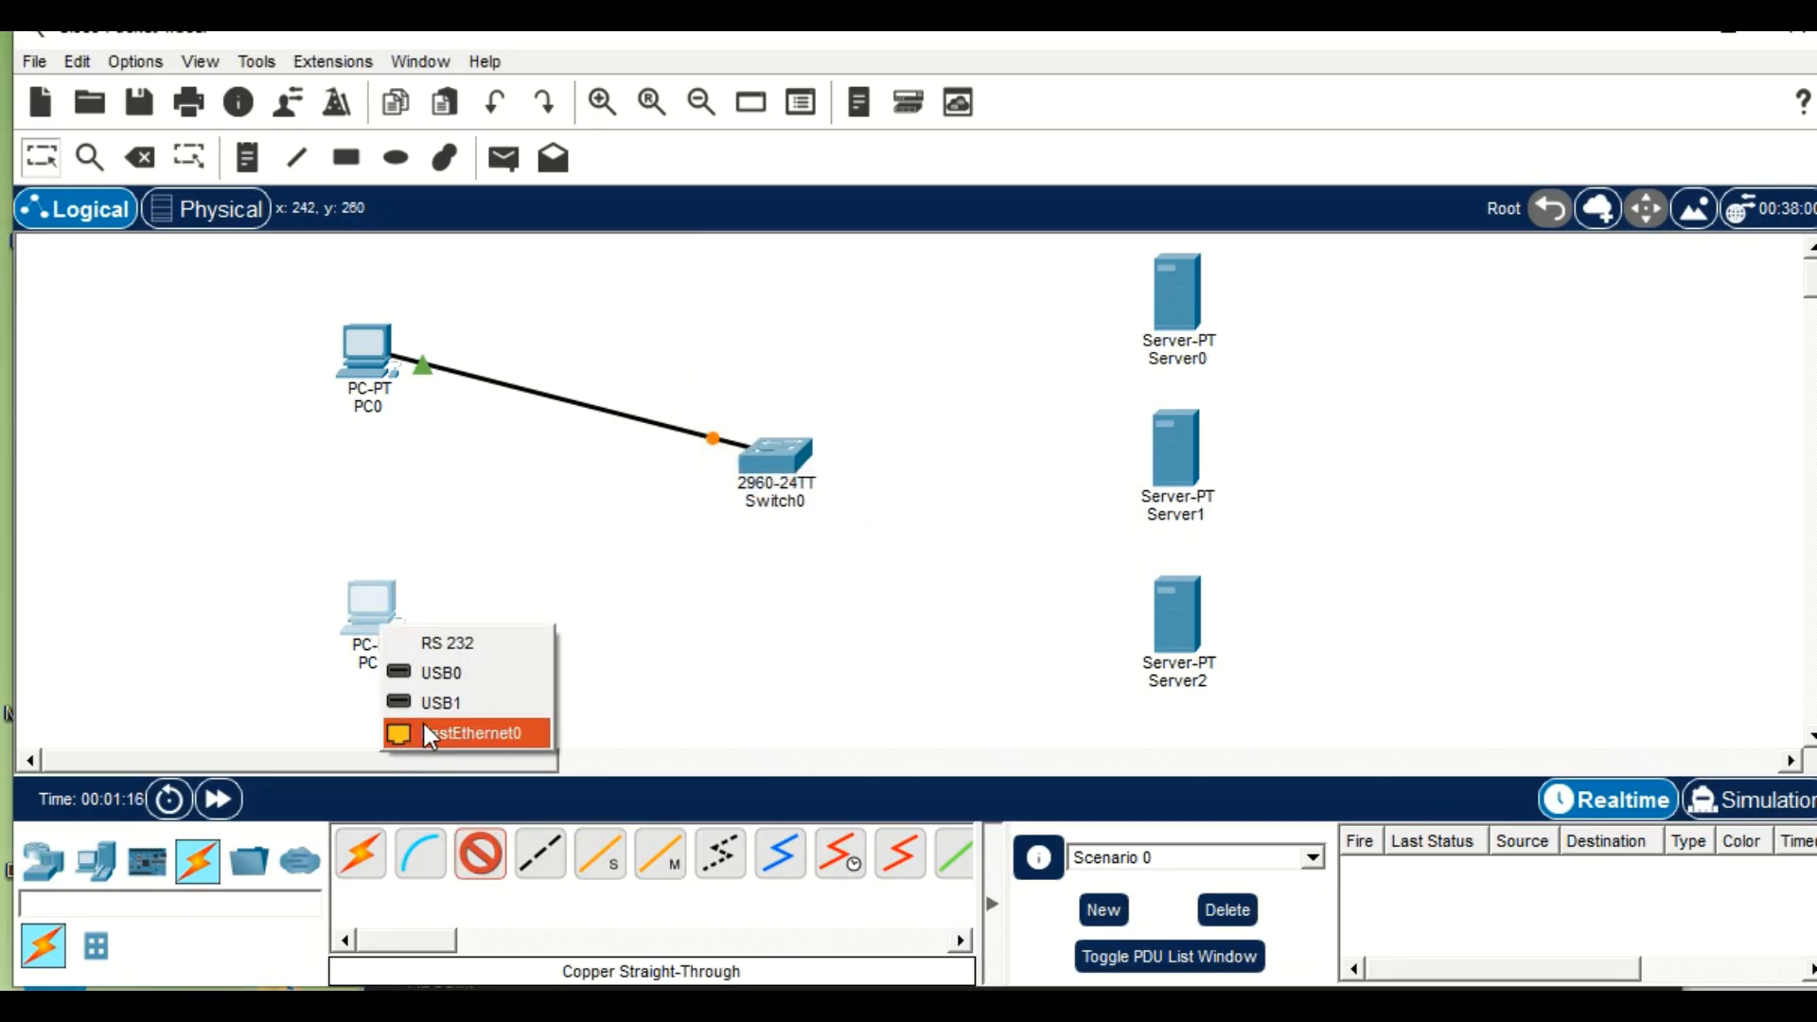
left_click(445, 734)
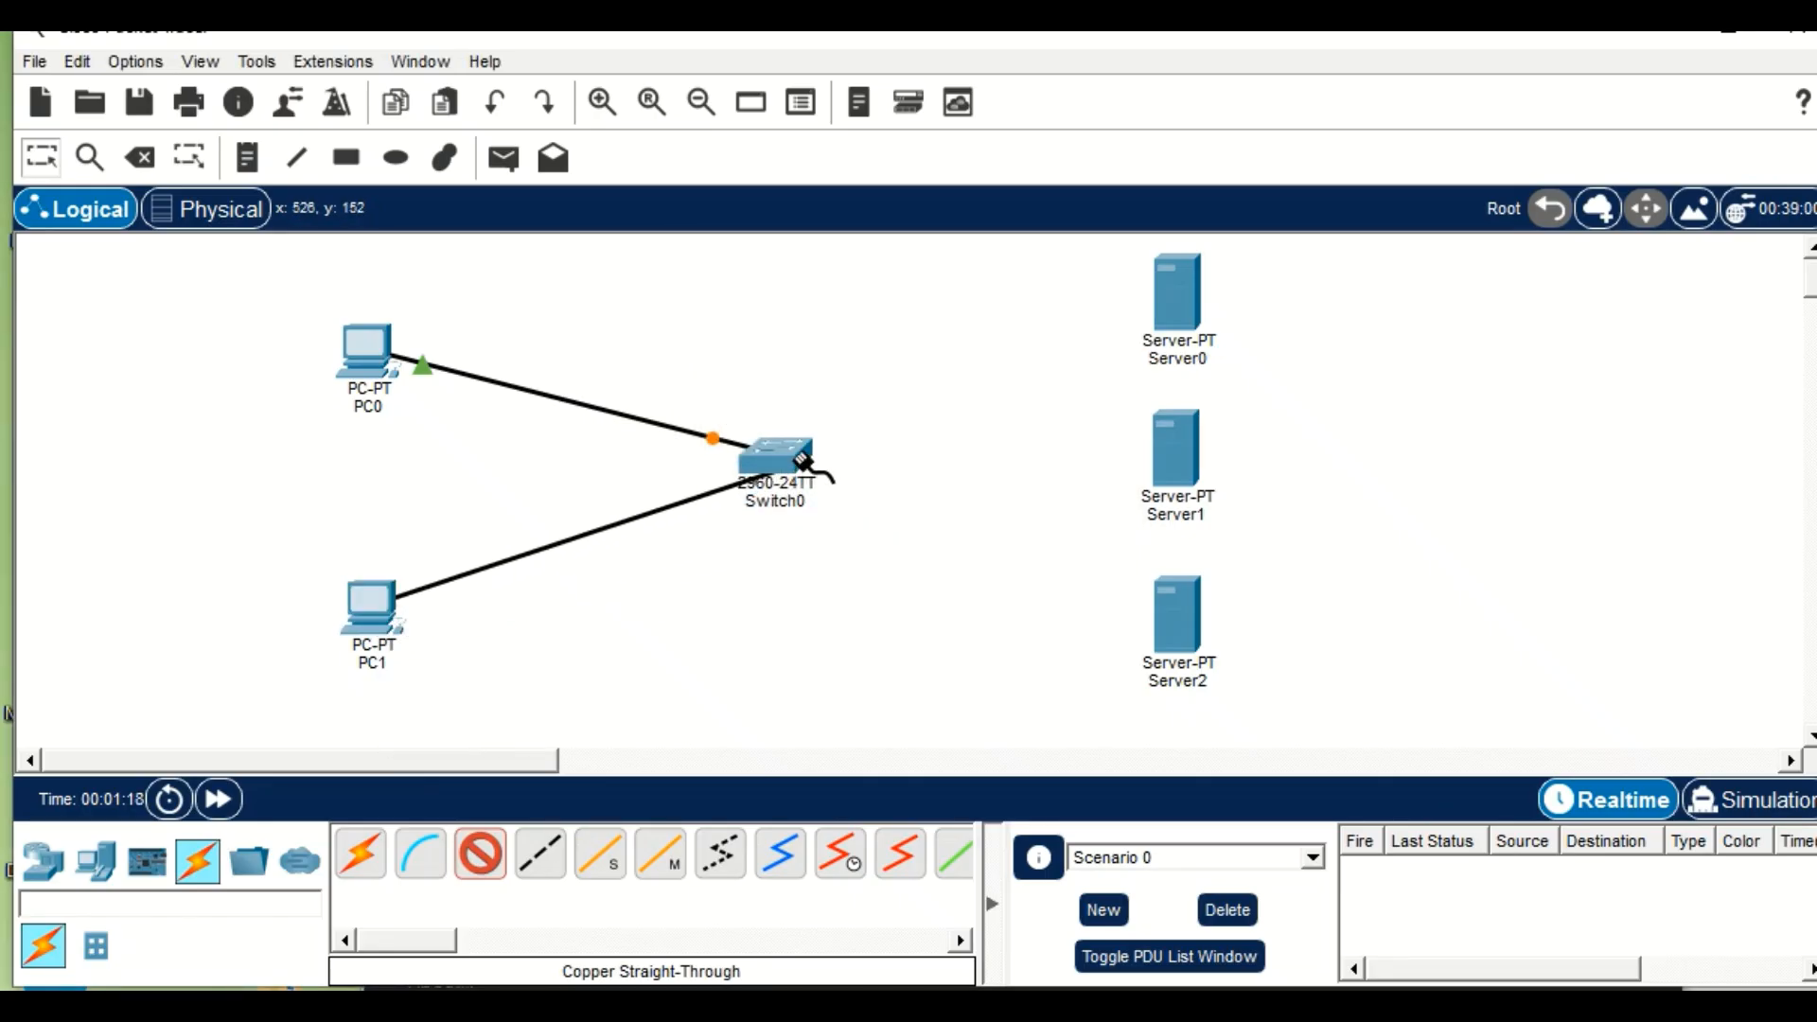
left_click(754, 466)
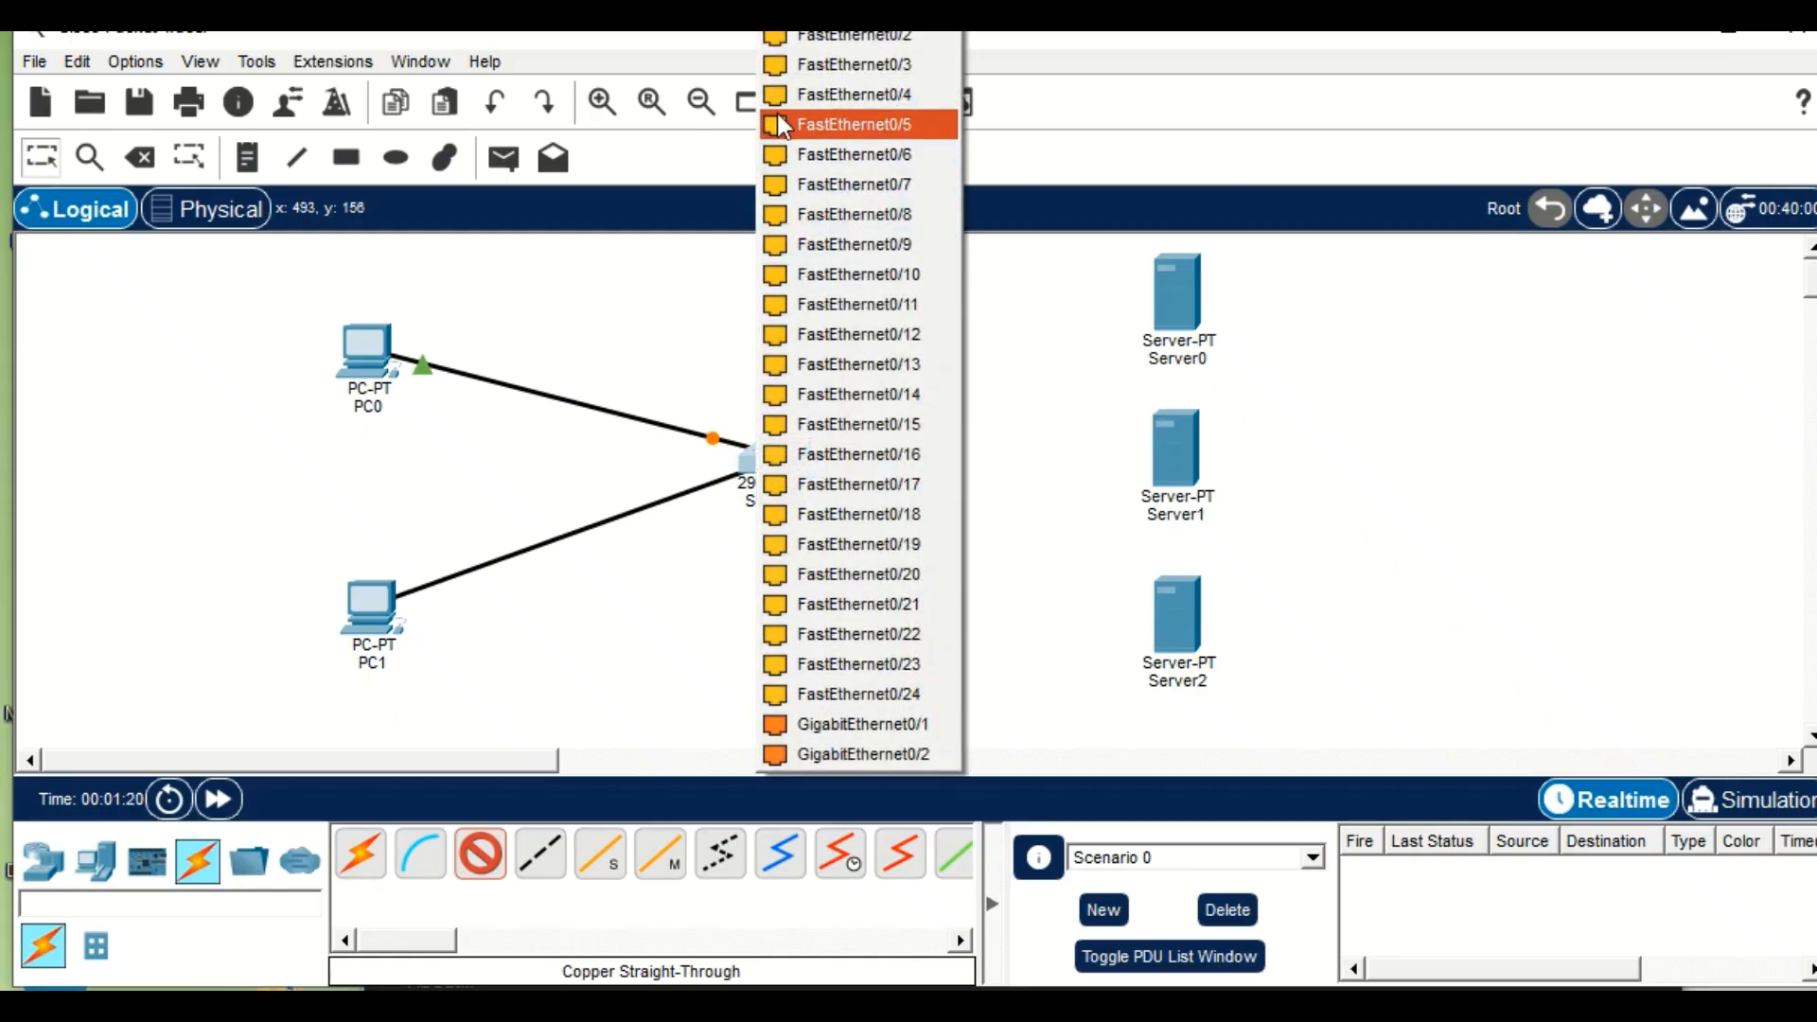
left_click(773, 63)
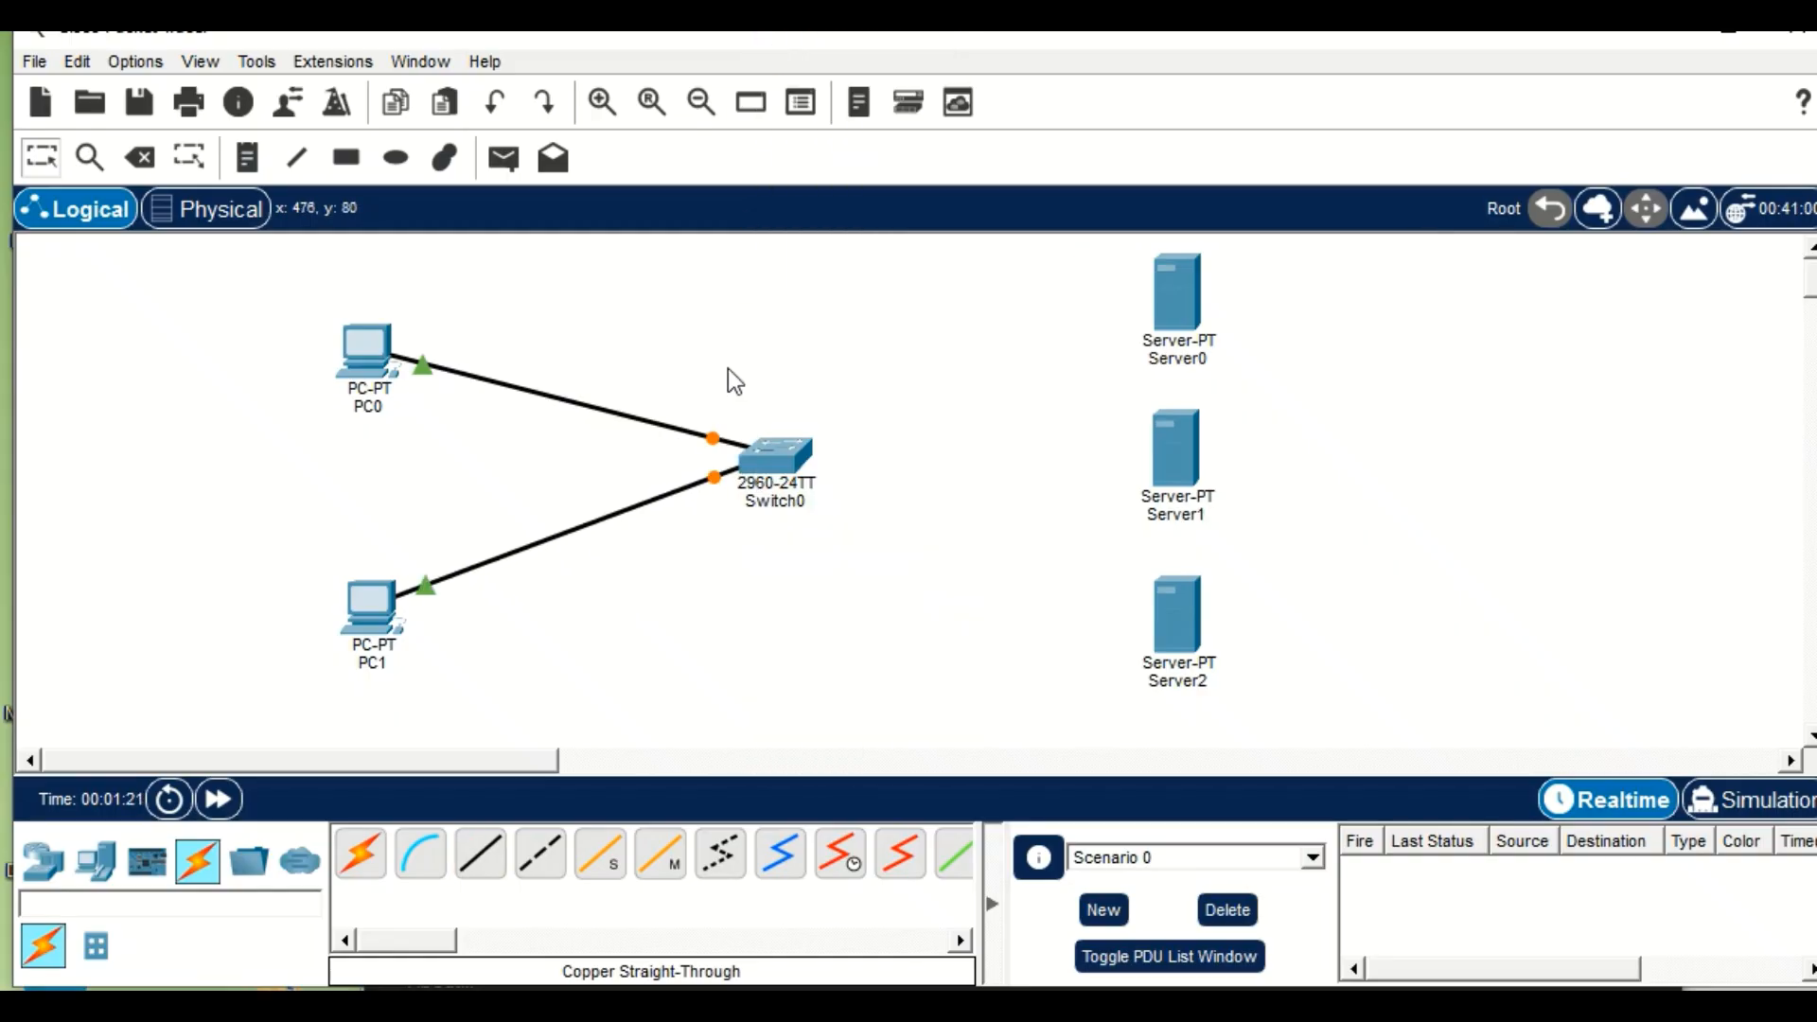
Connect a free FastEthernet port on Switch0 to Server0's FastEthernet0 port with a copper straight-through cable.
left_click(461, 873)
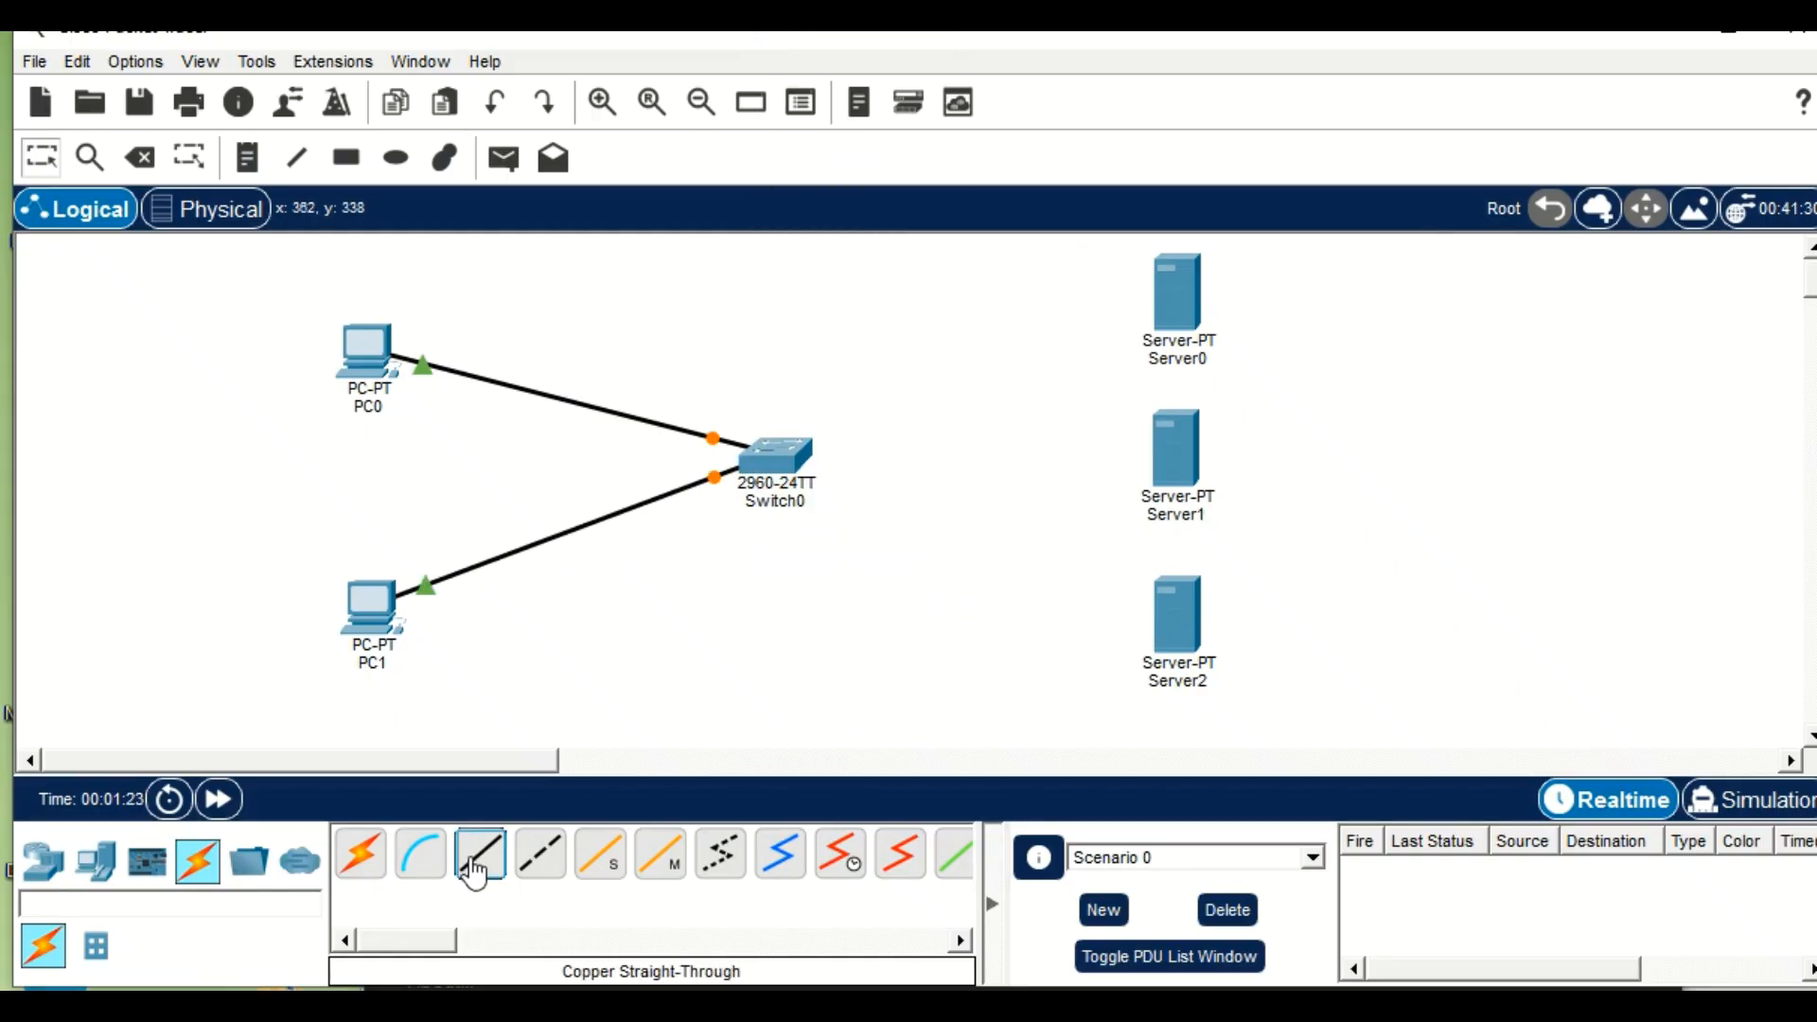
left_click(802, 447)
left_click(868, 40)
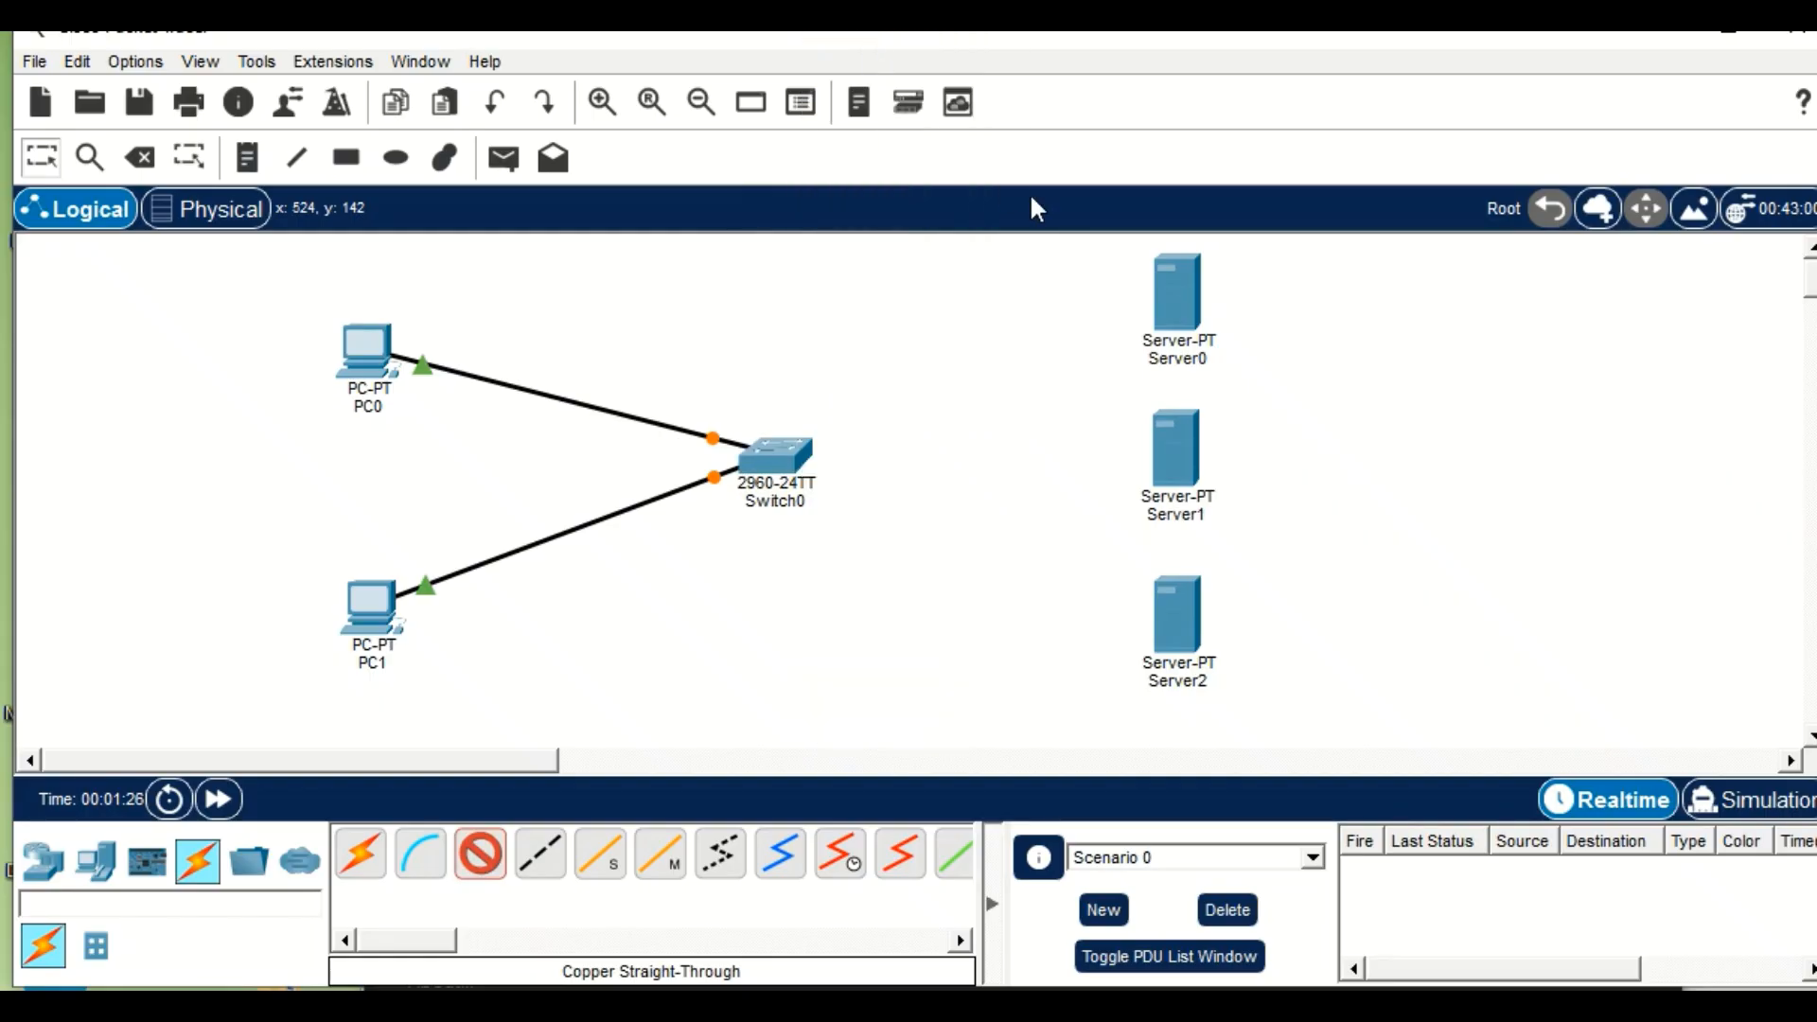
left_click(1183, 312)
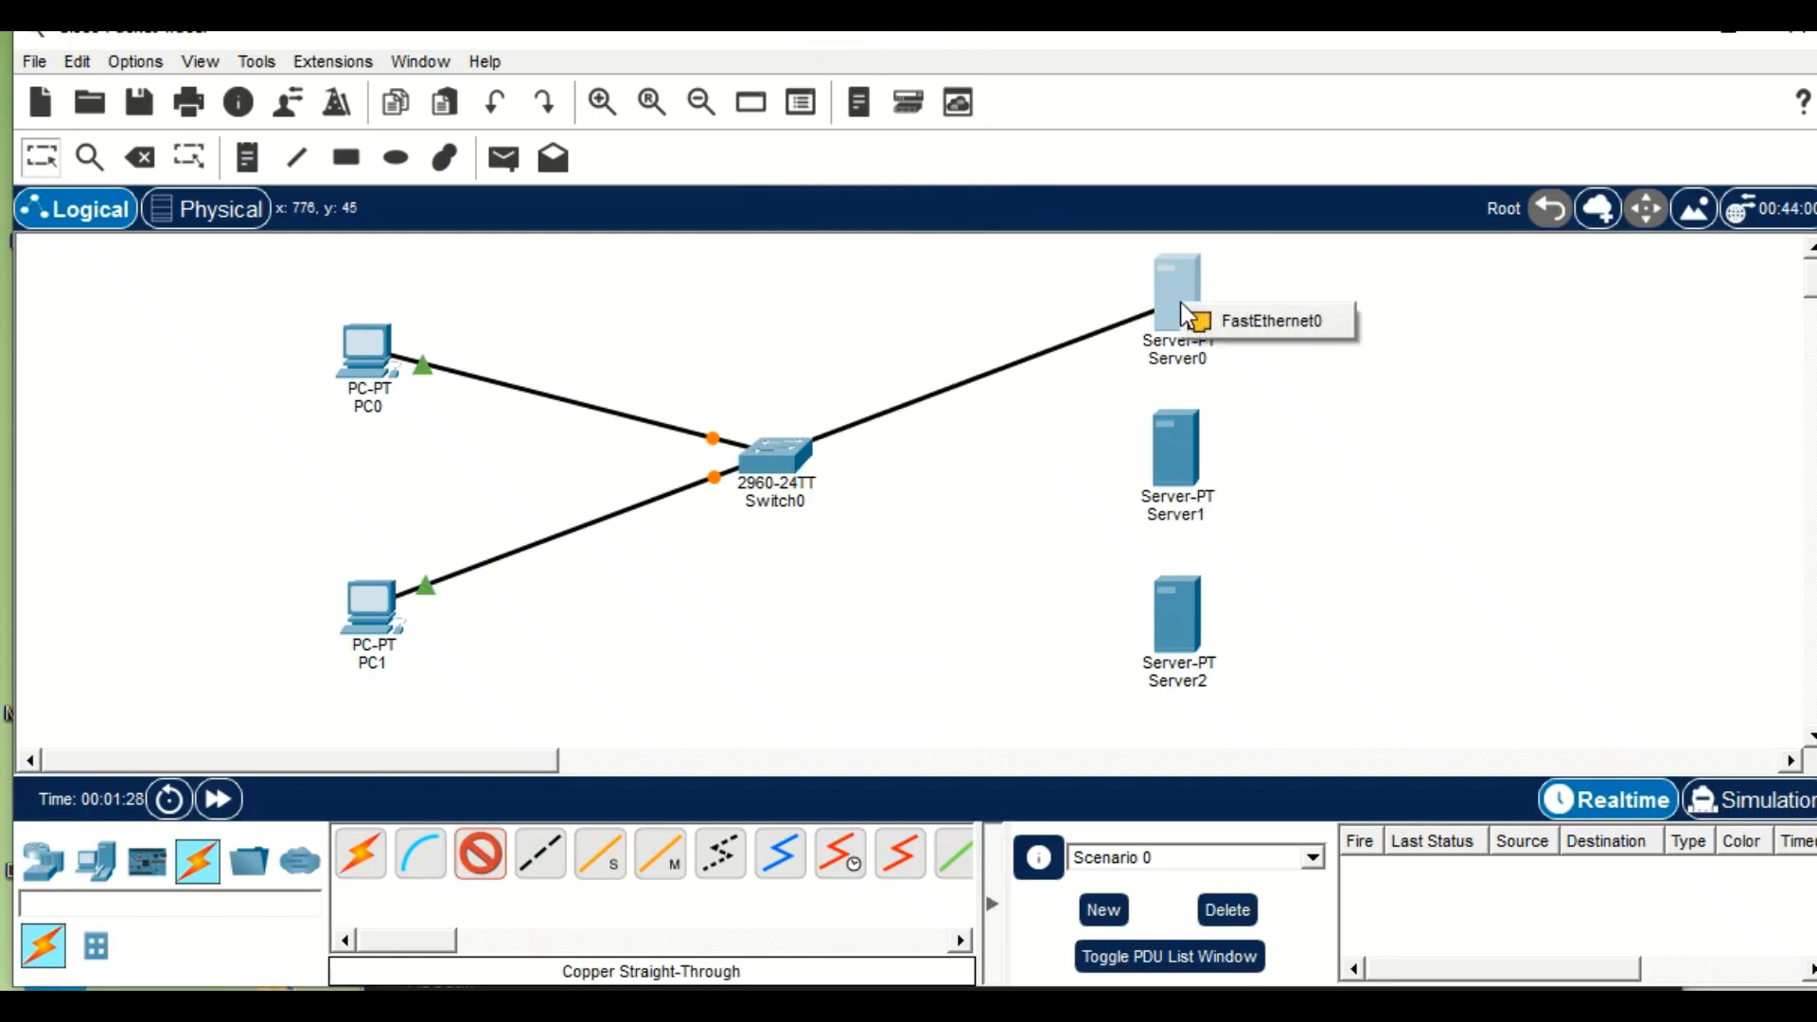
left_click(1211, 322)
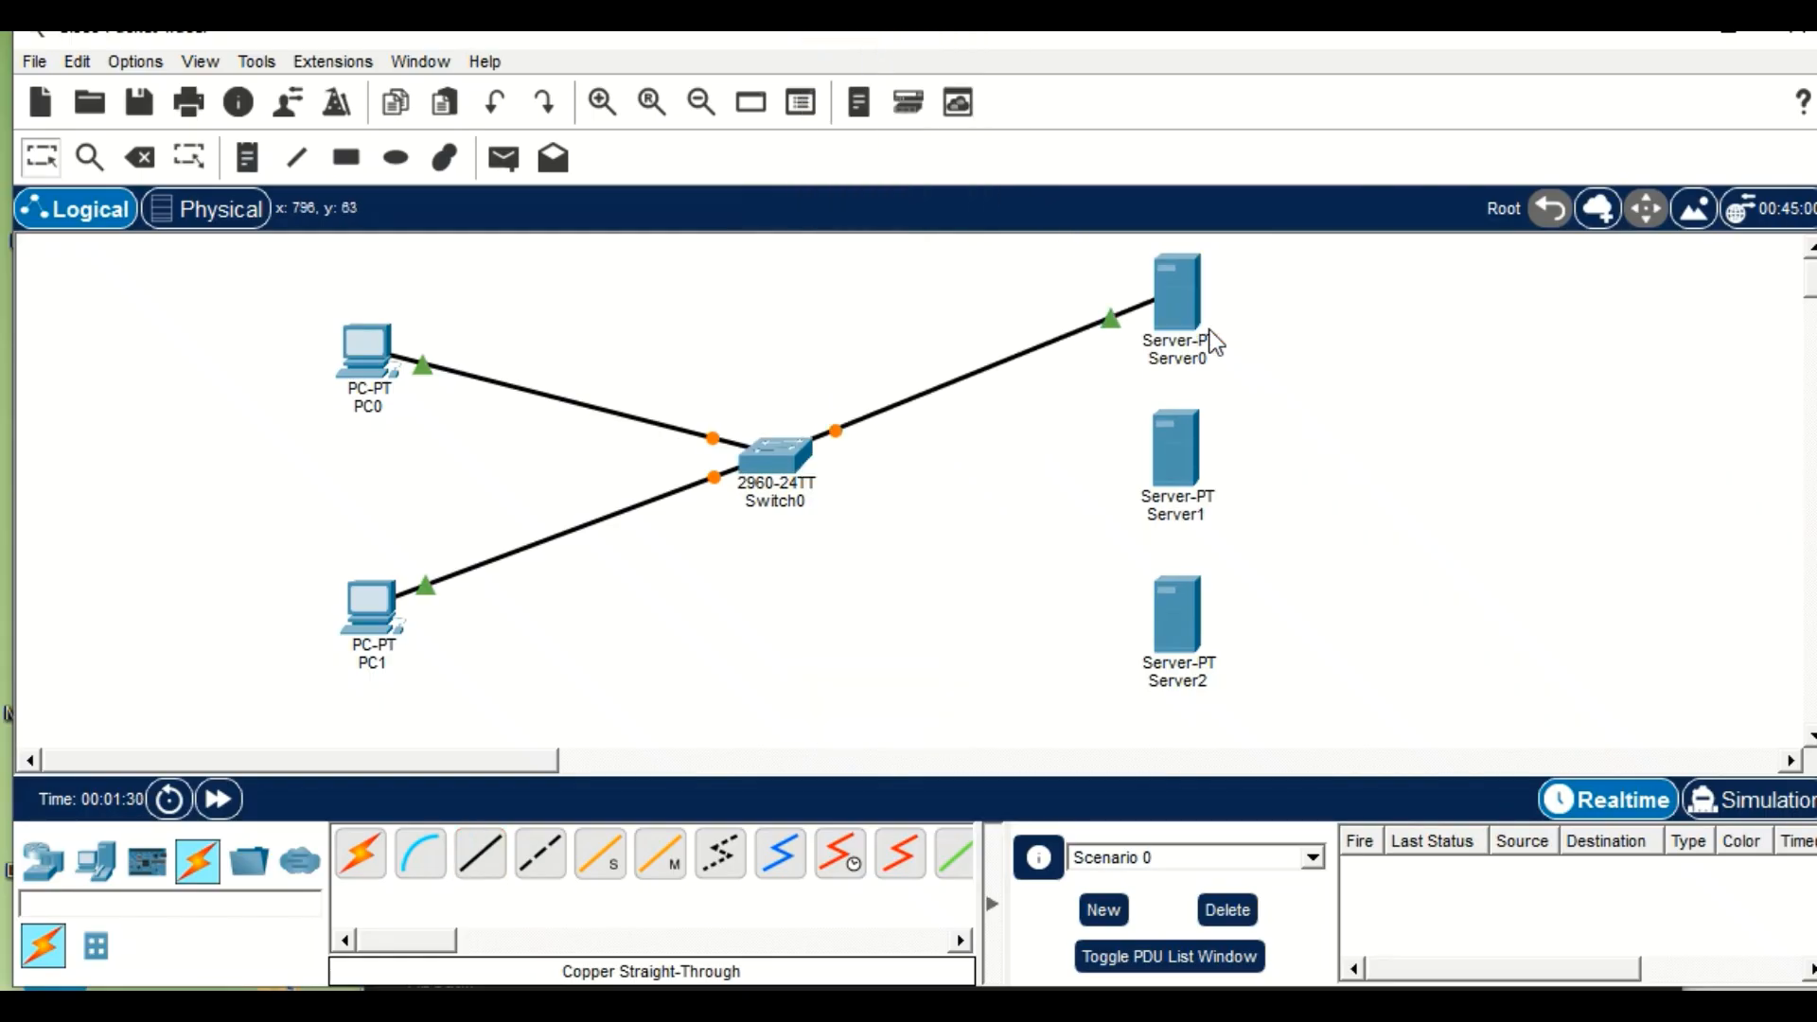
Connect Switch0's FastEthernet0/4 port to Server1's FastEthernet0 port with a copper straight-through cable.
left_click(478, 887)
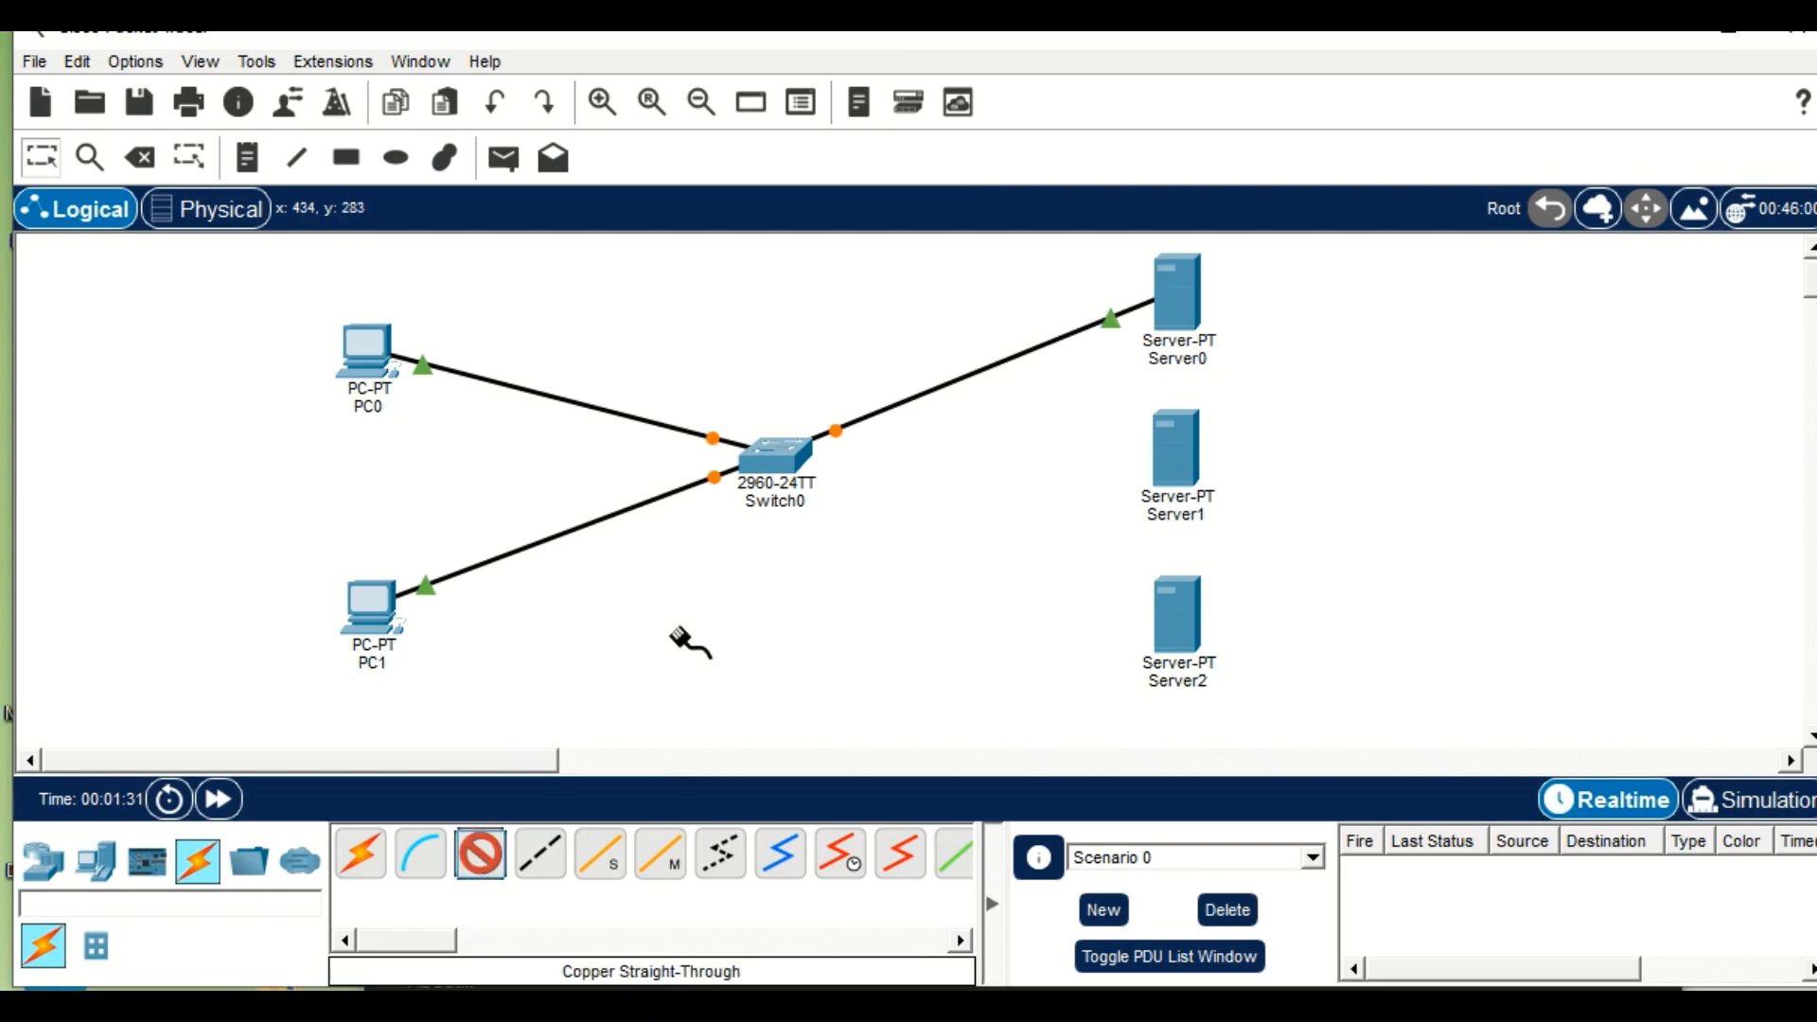
left_click(796, 462)
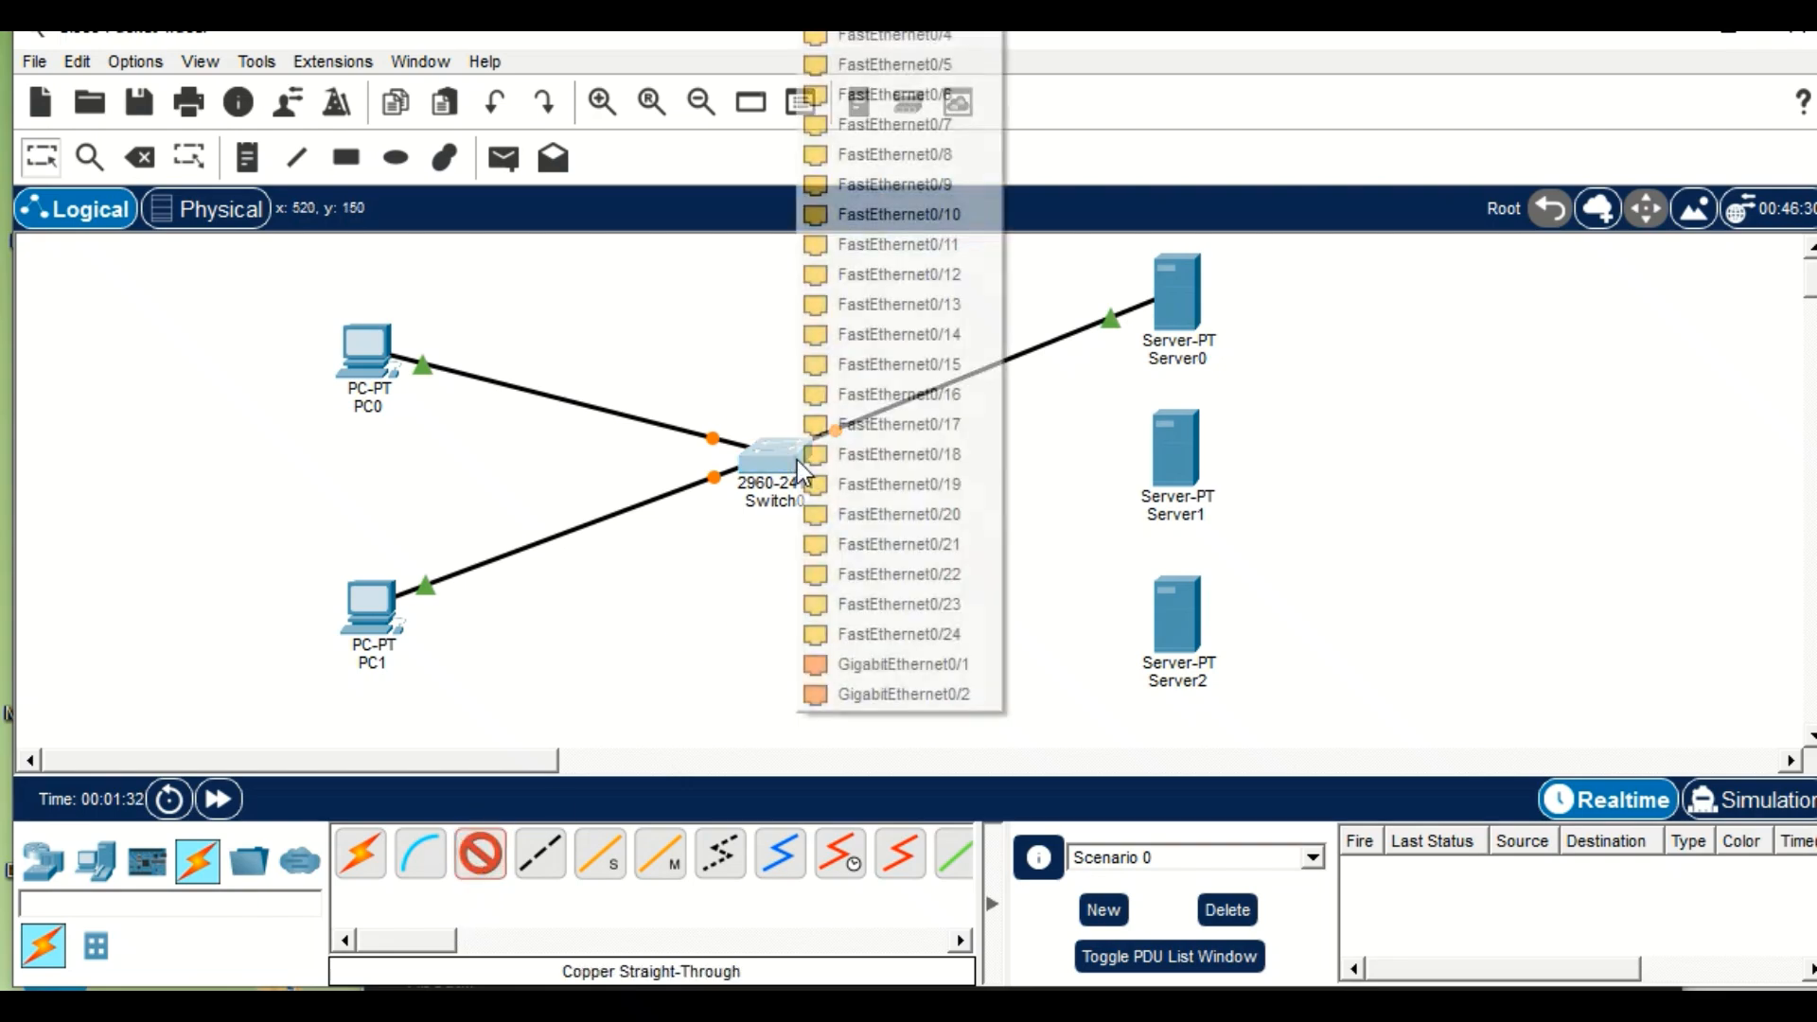
left_click(815, 44)
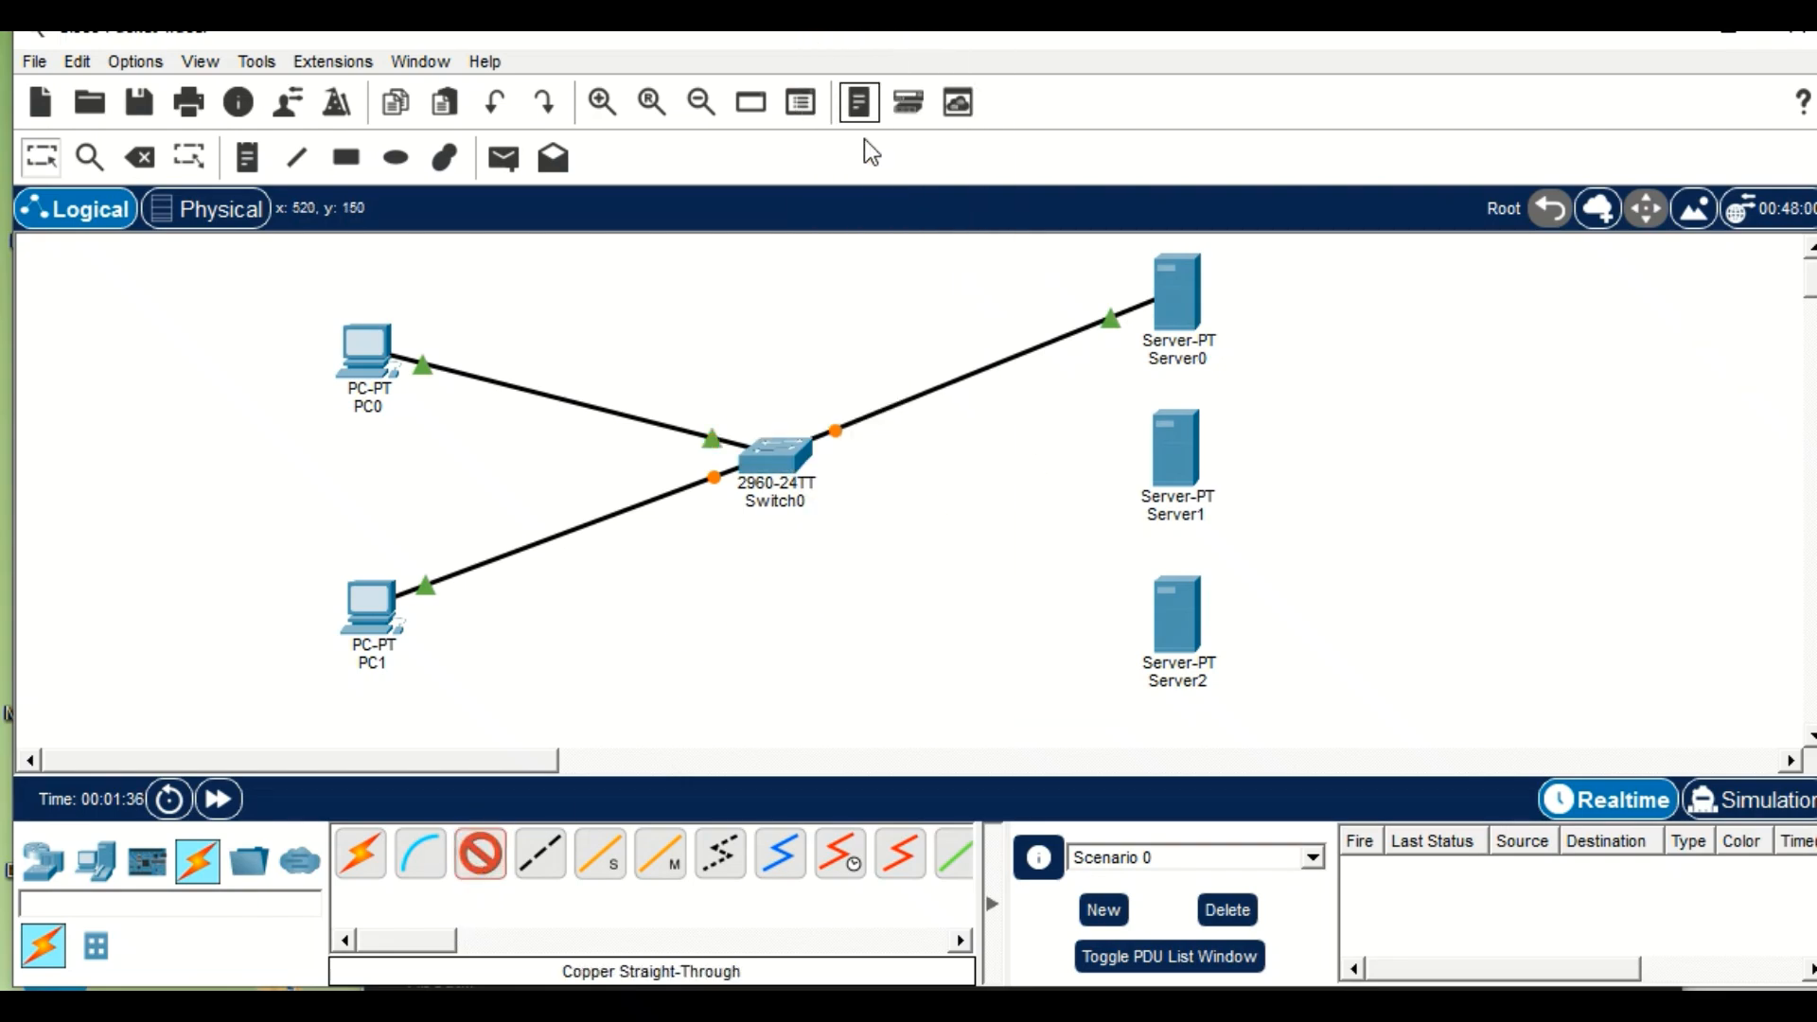
left_click(1181, 444)
left_click(1230, 478)
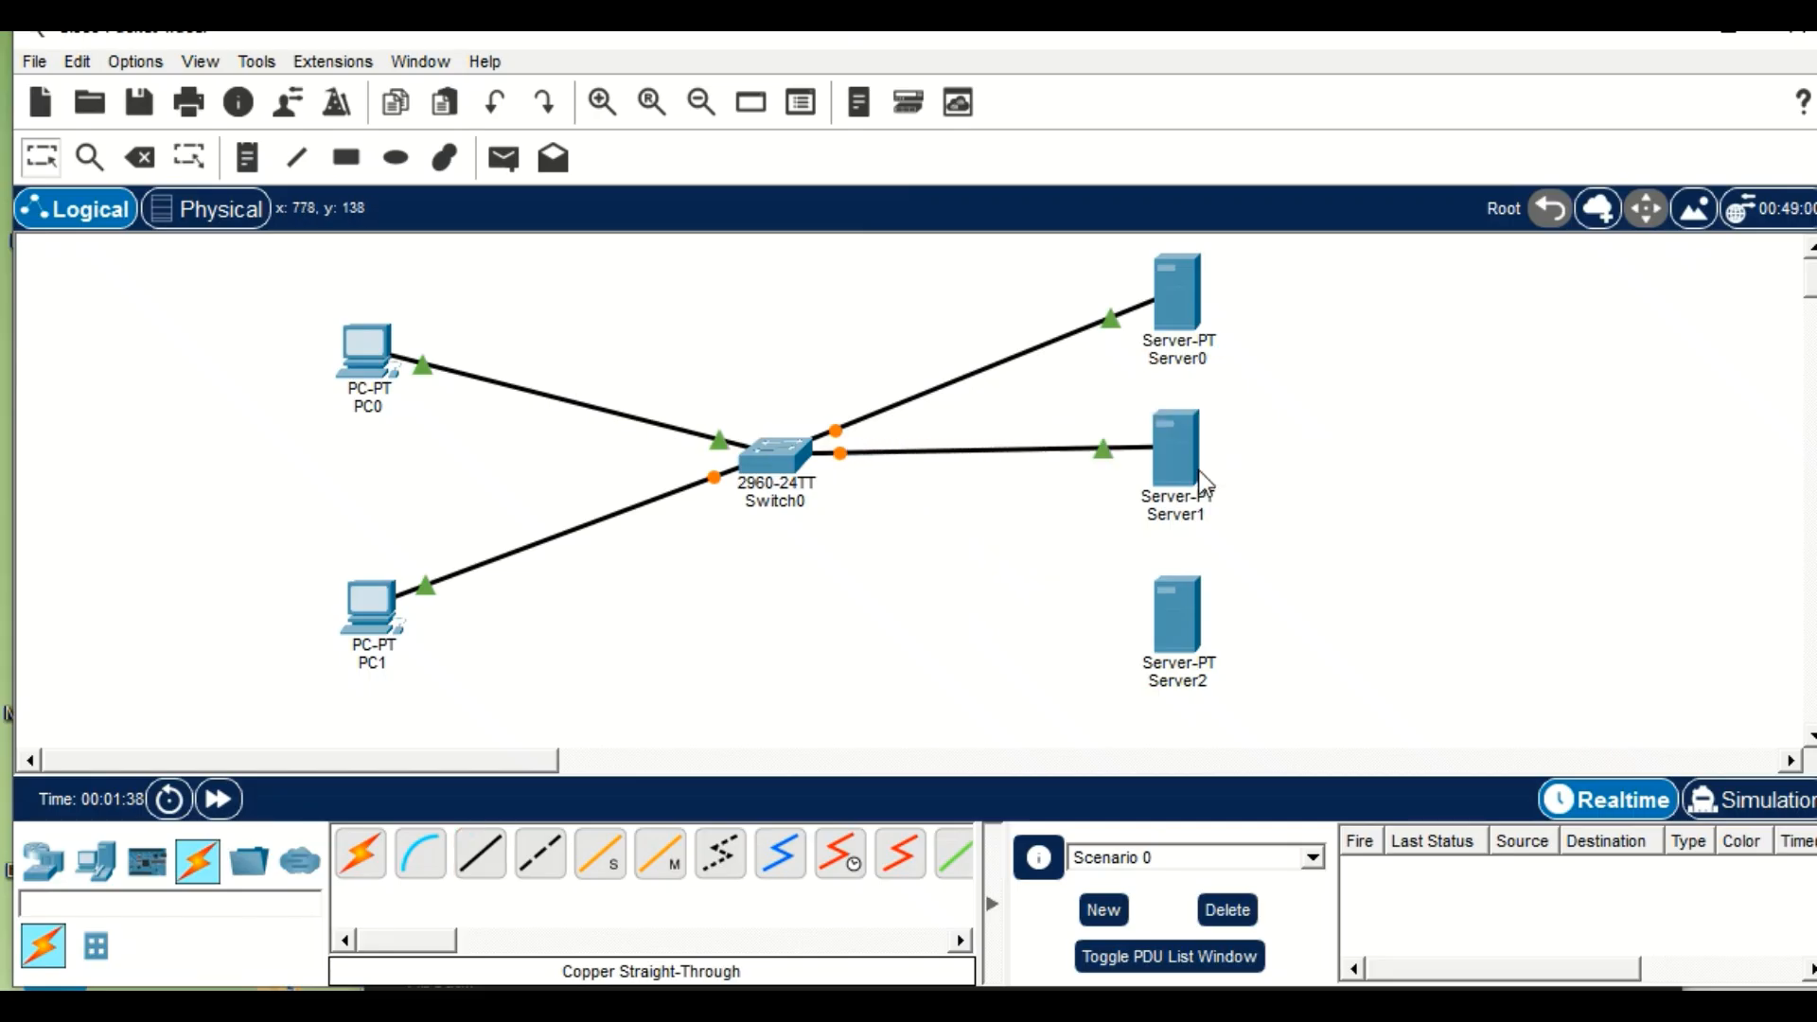
Connect Switch0's FastEthernet0/5 port to Server2's FastEthernet0 port with a copper straight-through cable.
left_click(483, 872)
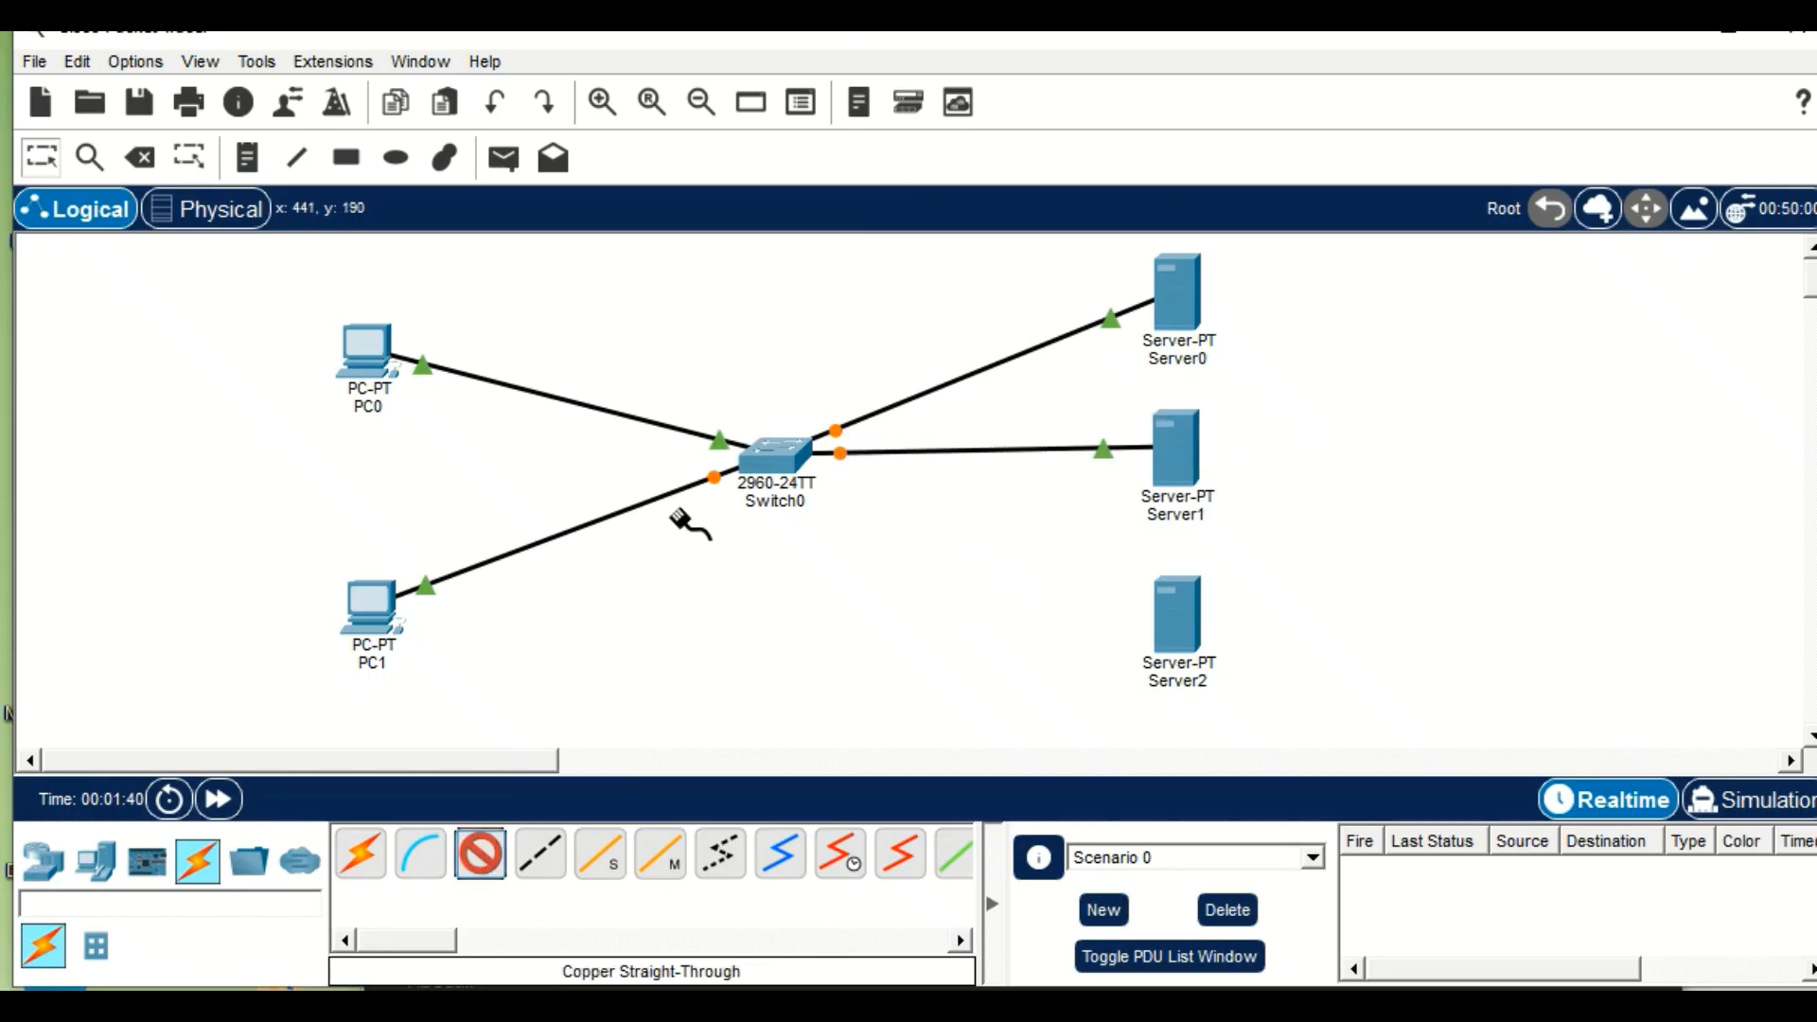
left_click(780, 462)
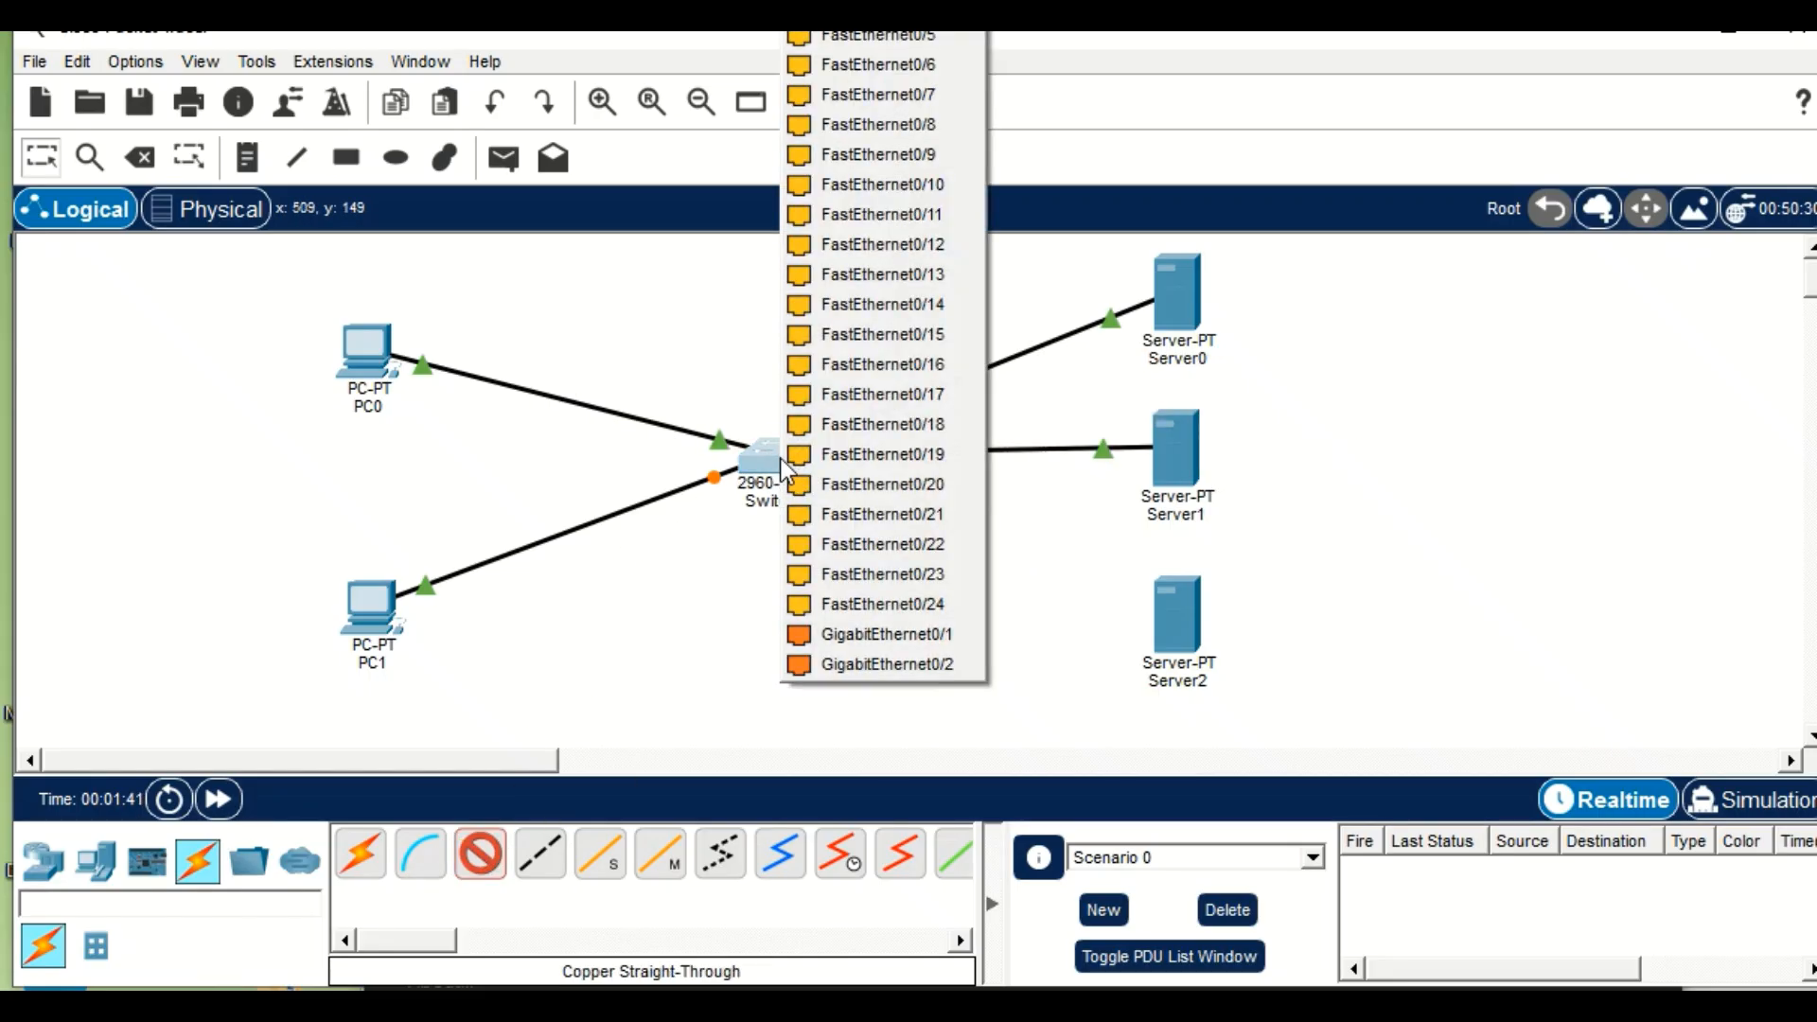
left_click(901, 37)
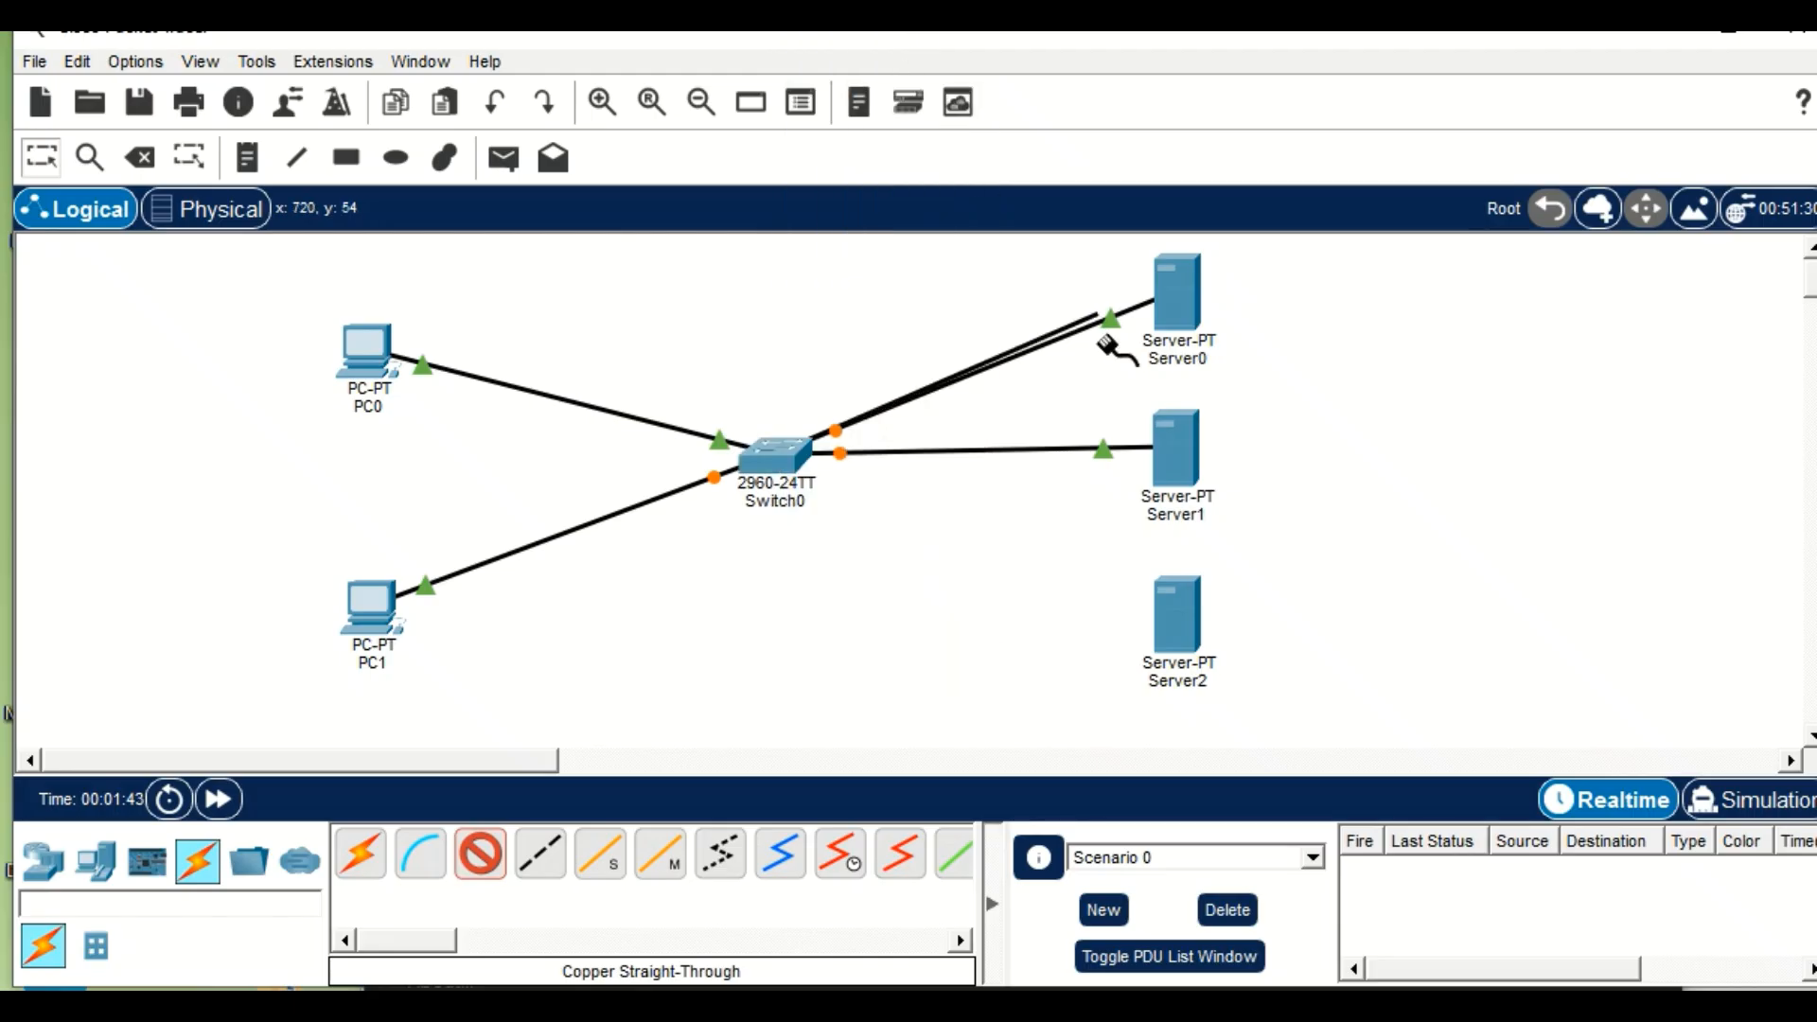
left_click(1190, 627)
left_click(1218, 648)
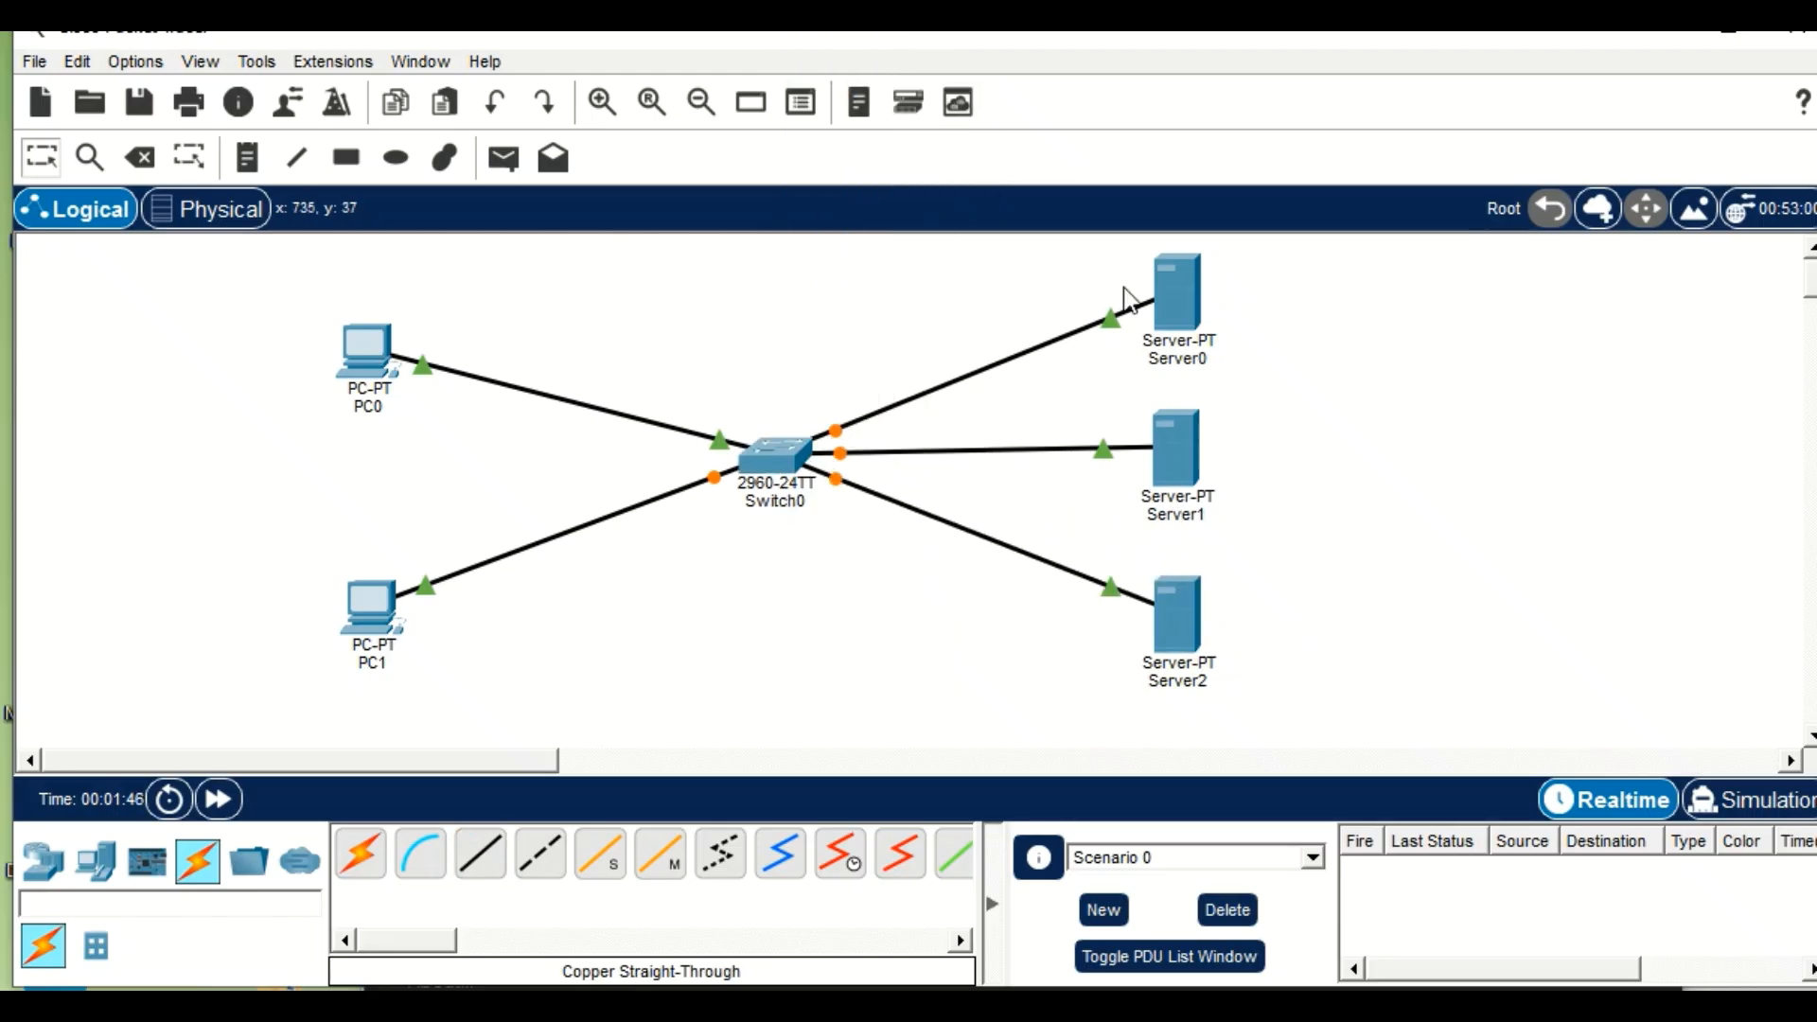
Set Server0's static IPv4 default gateway to 192.168.1.1 in its global settings.
left_click(1160, 299)
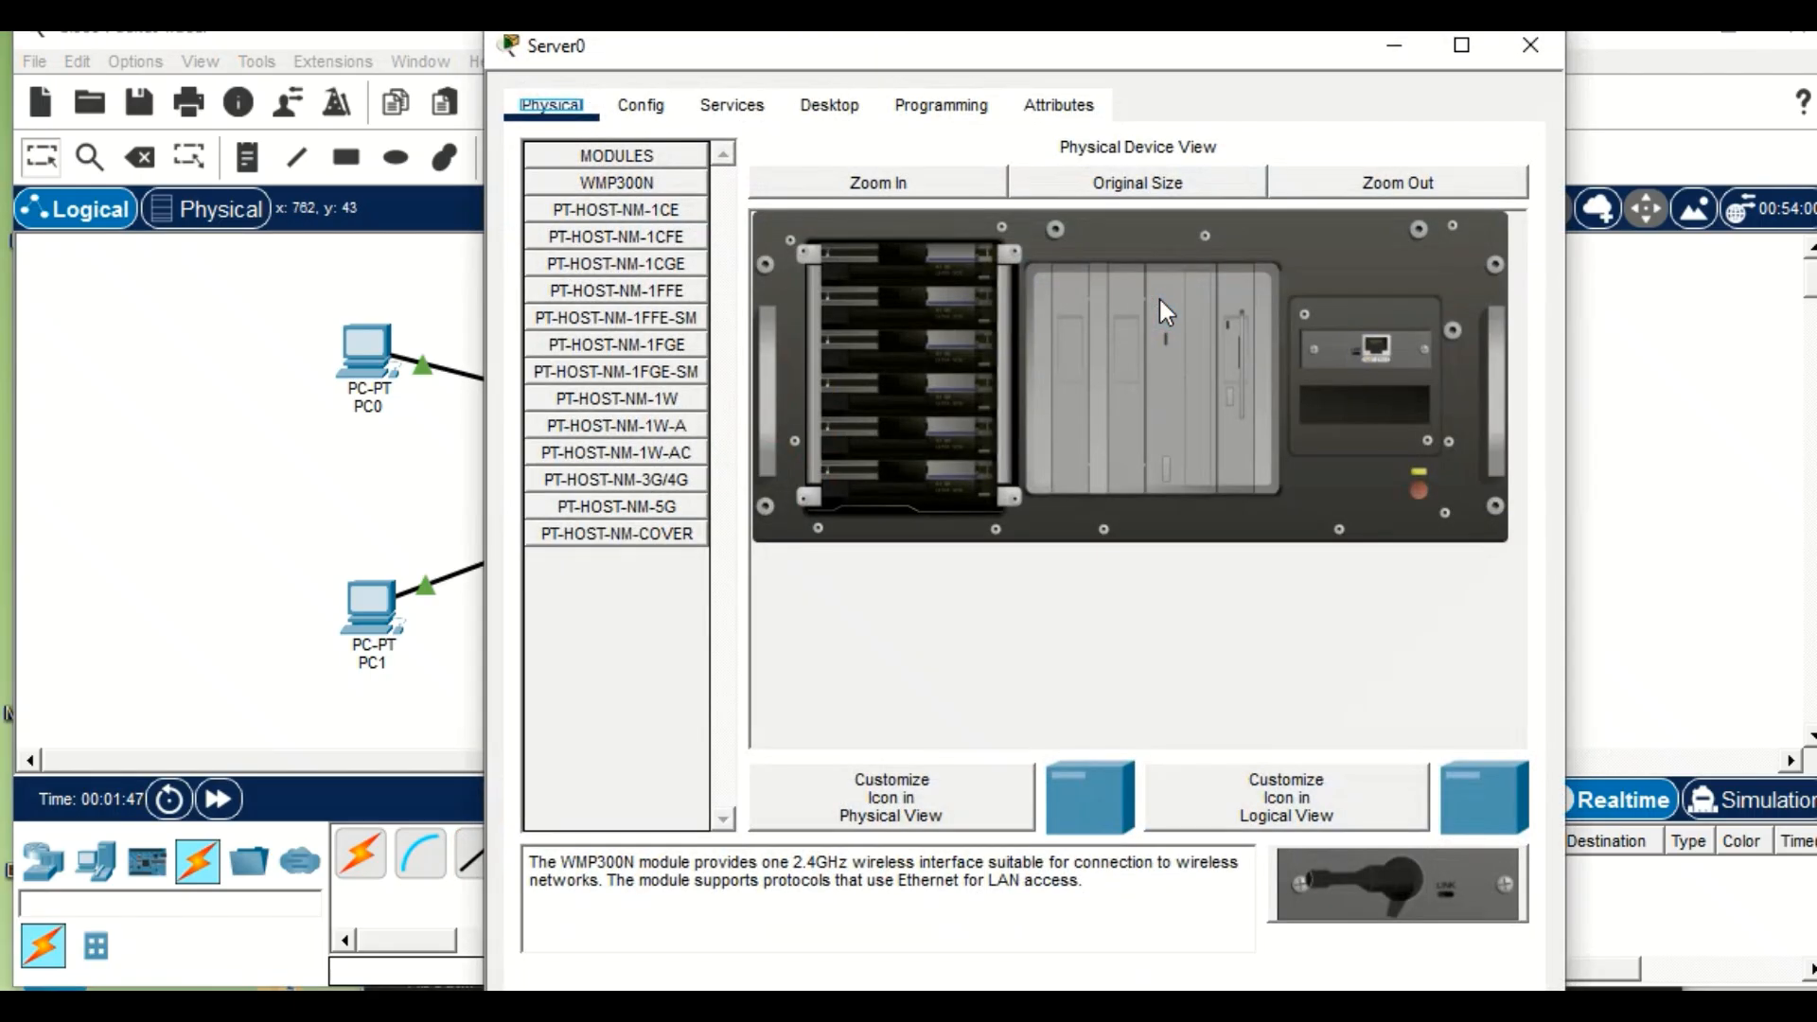
left_click(642, 109)
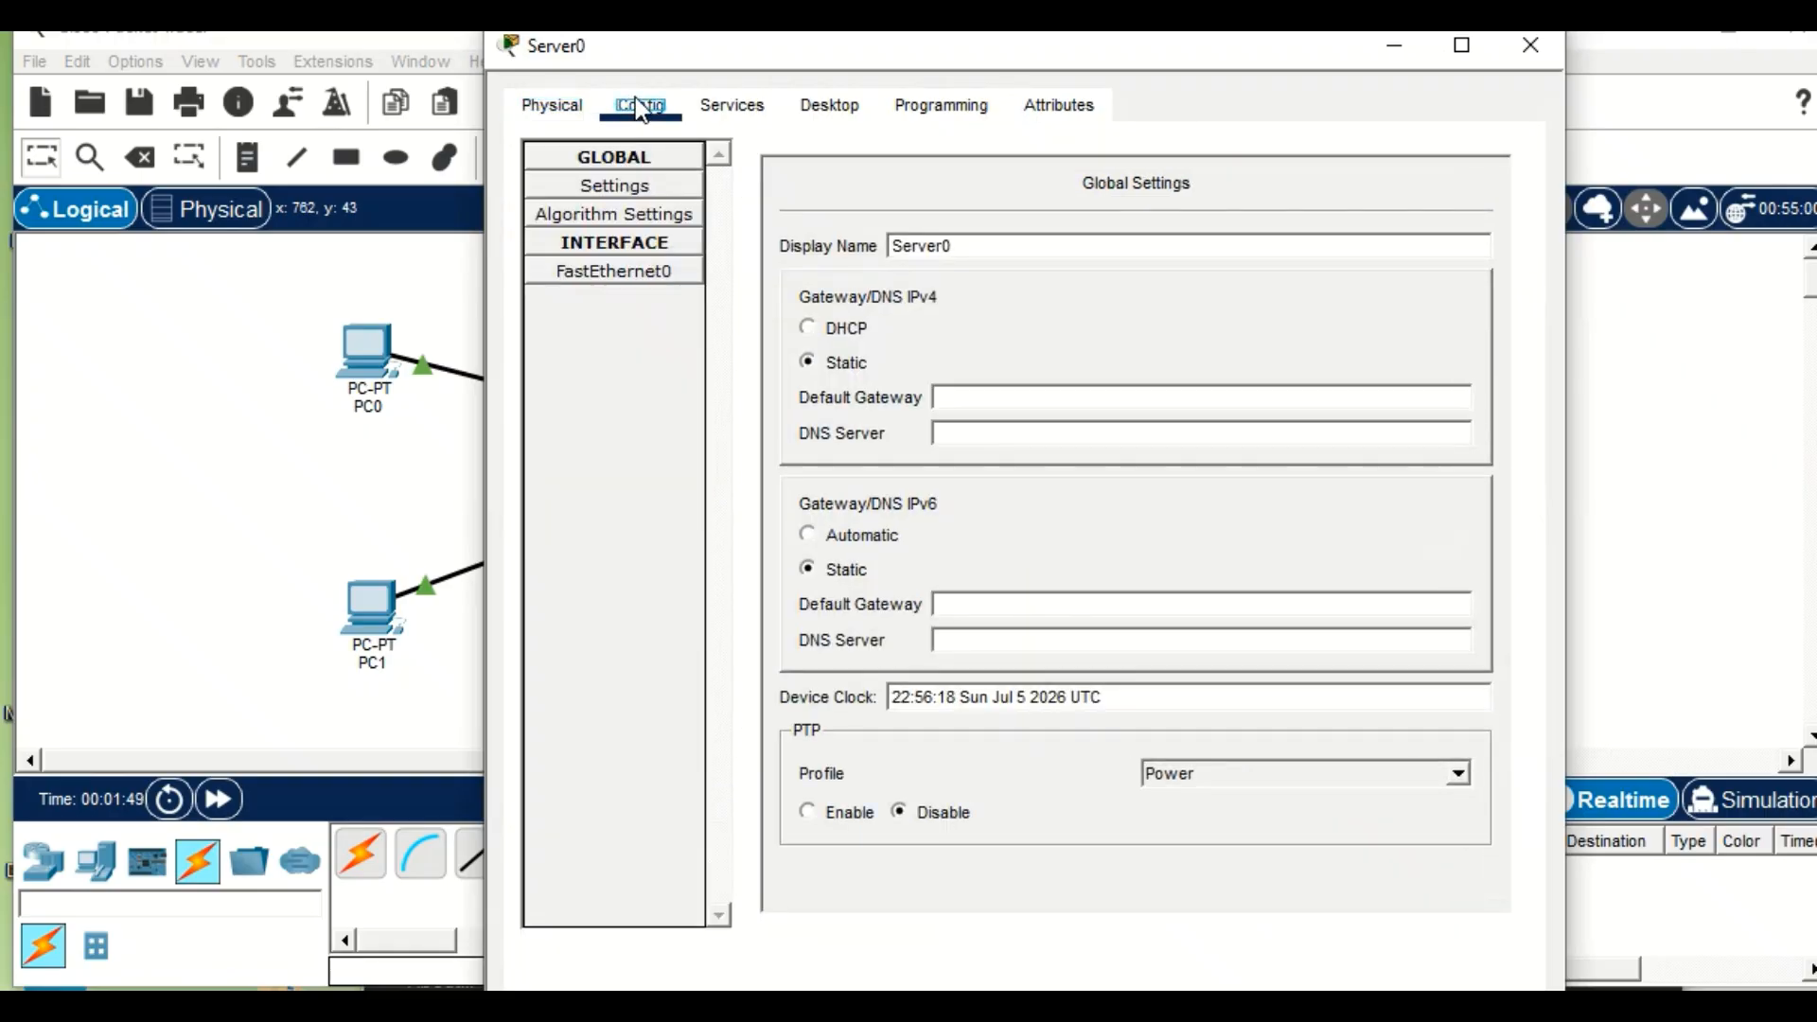
left_click(999, 395)
type("192.1698.1.1")
left_click(1013, 431)
Give Server0 the static IPv4 address 192.168.1.1 with subnet mask 255.255.255.0 in its IP configuration.
left_click(714, 107)
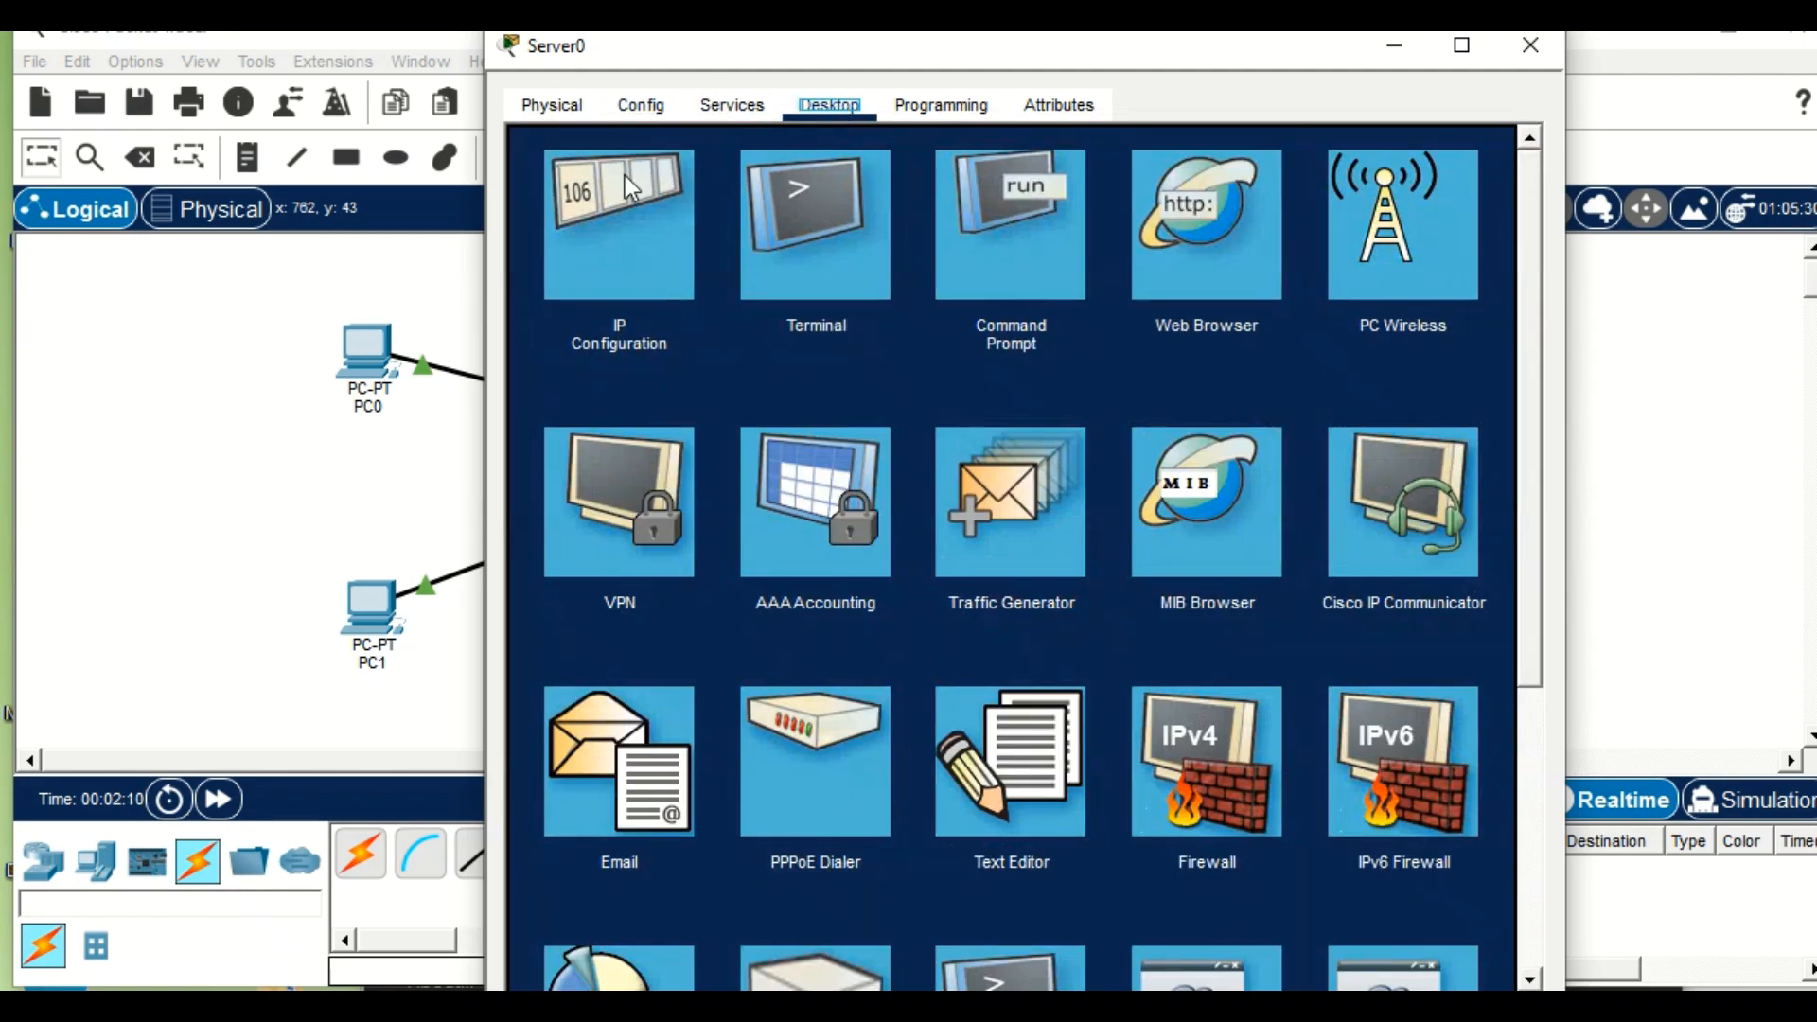
left_click(628, 187)
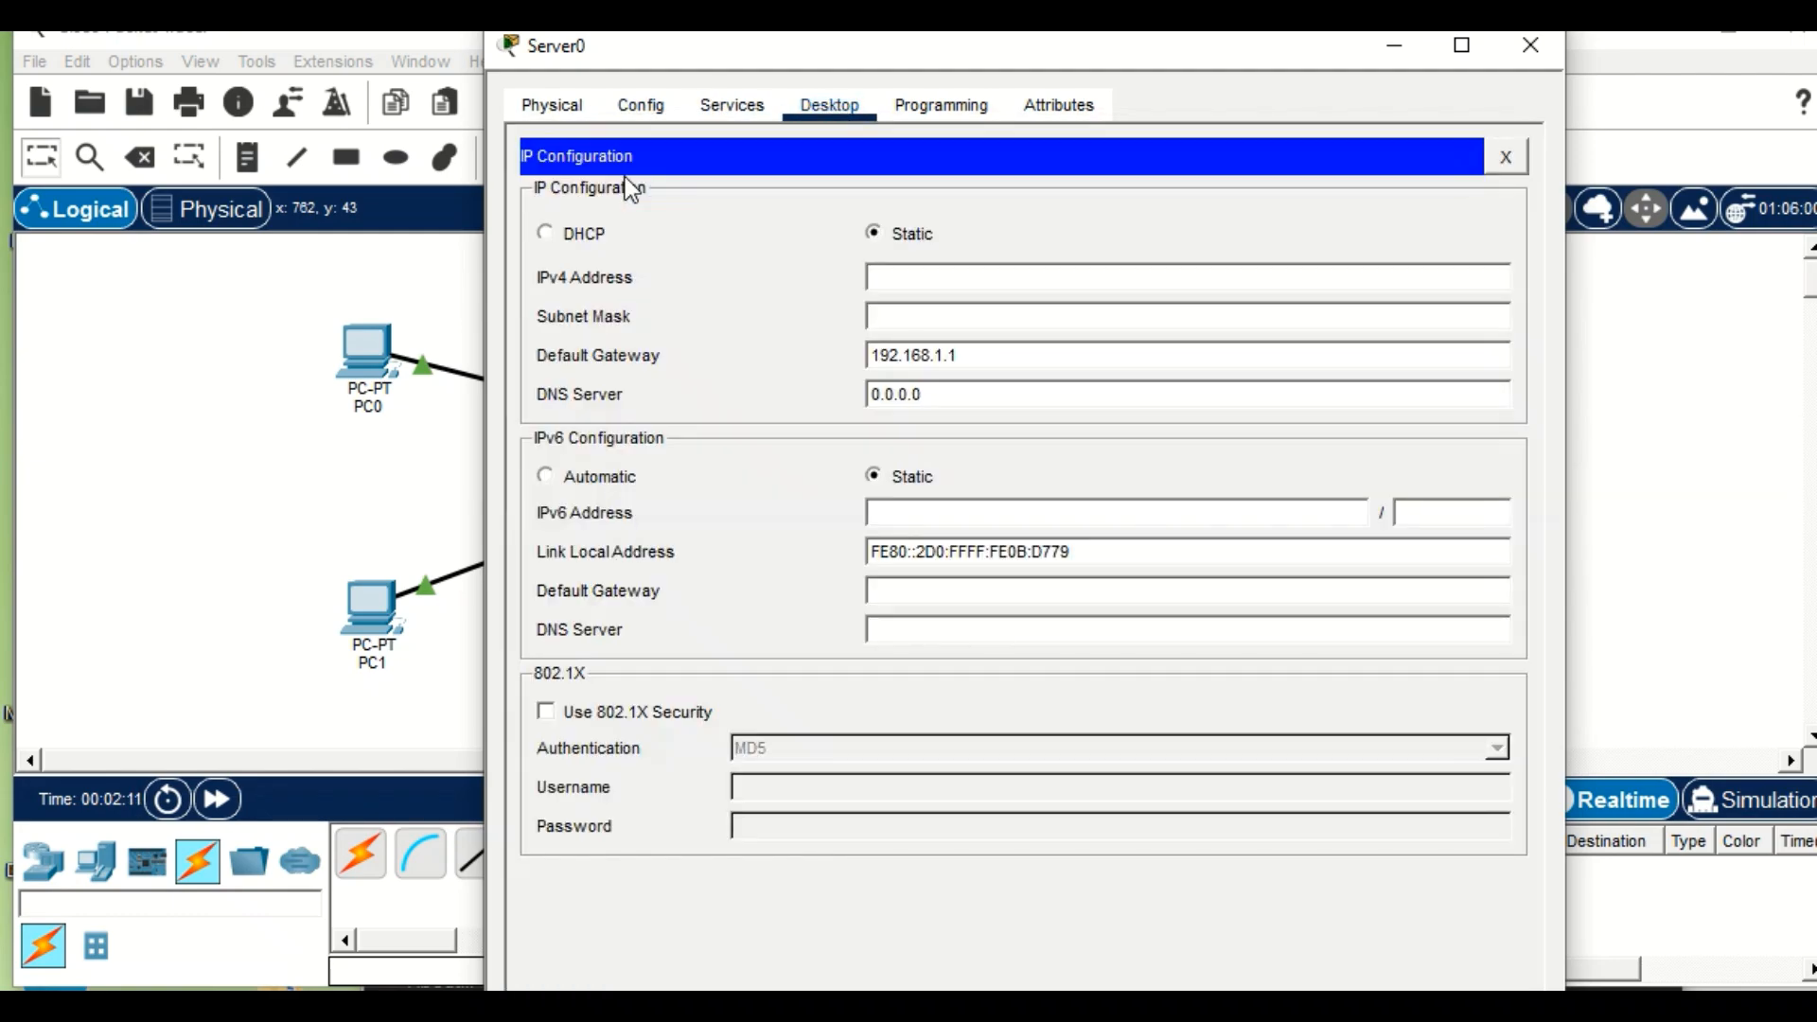
left_click(1057, 274)
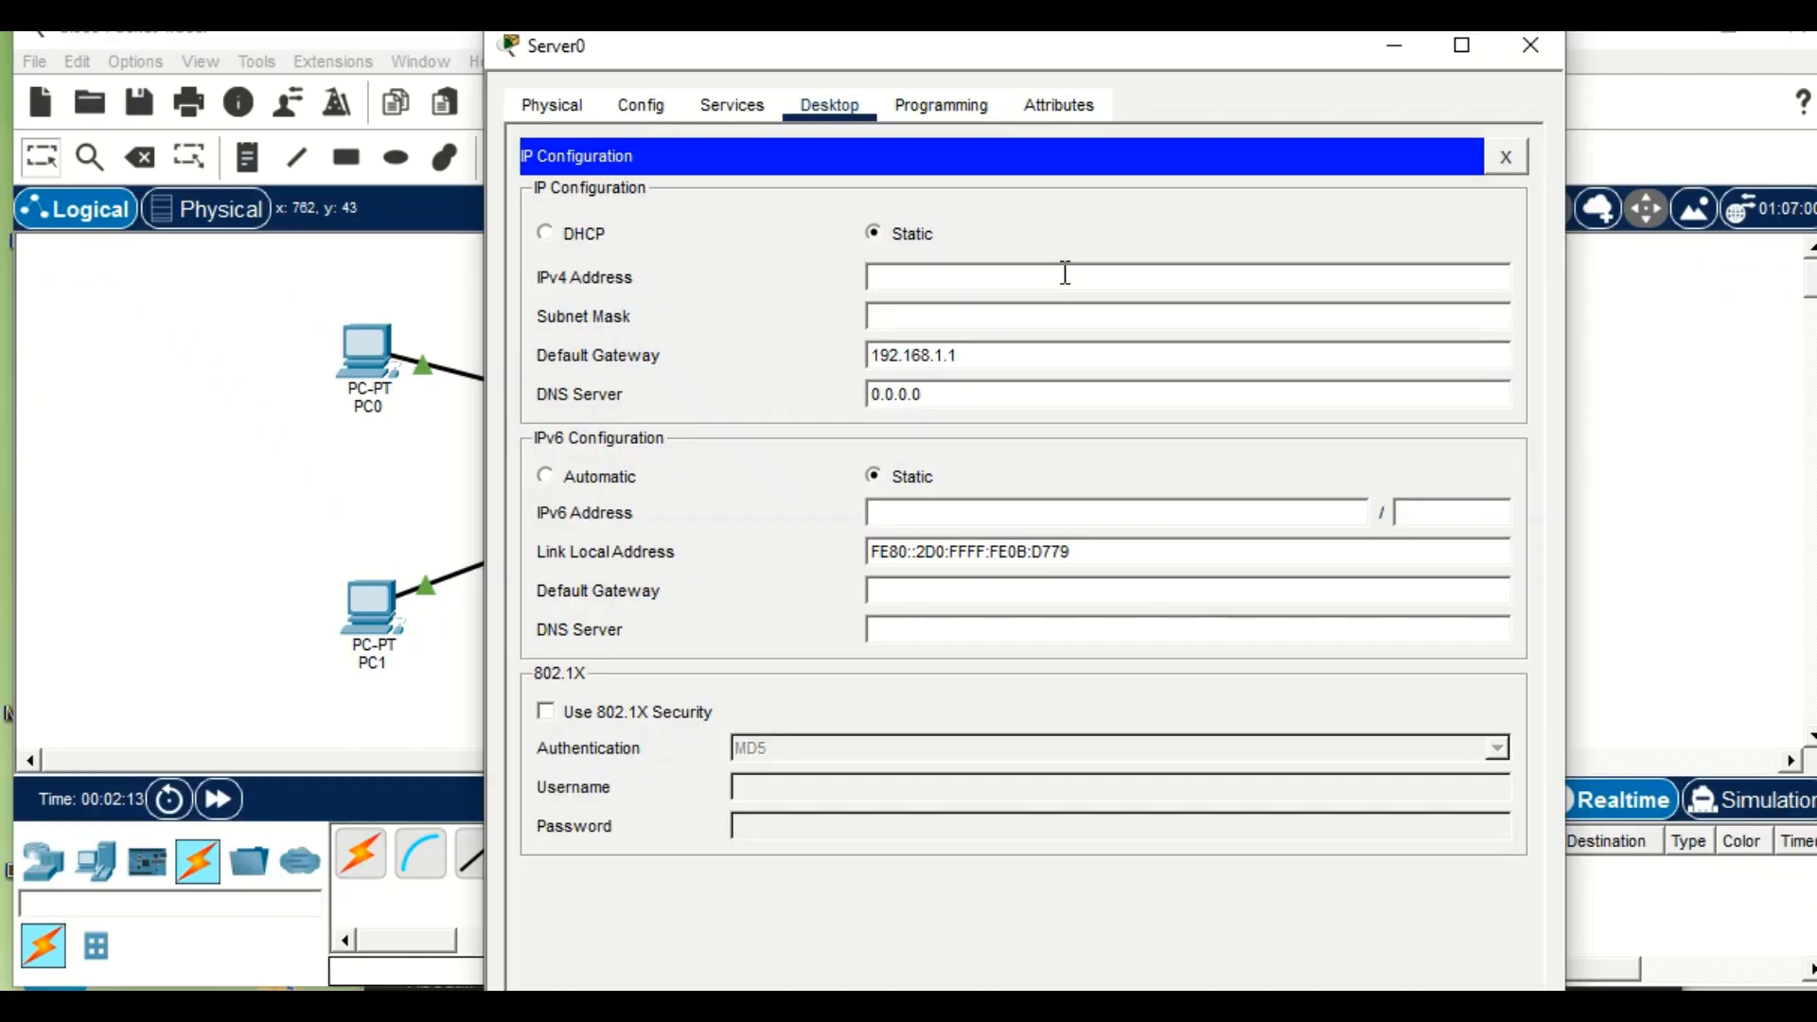
type("192.168.1.1")
left_click(1394, 47)
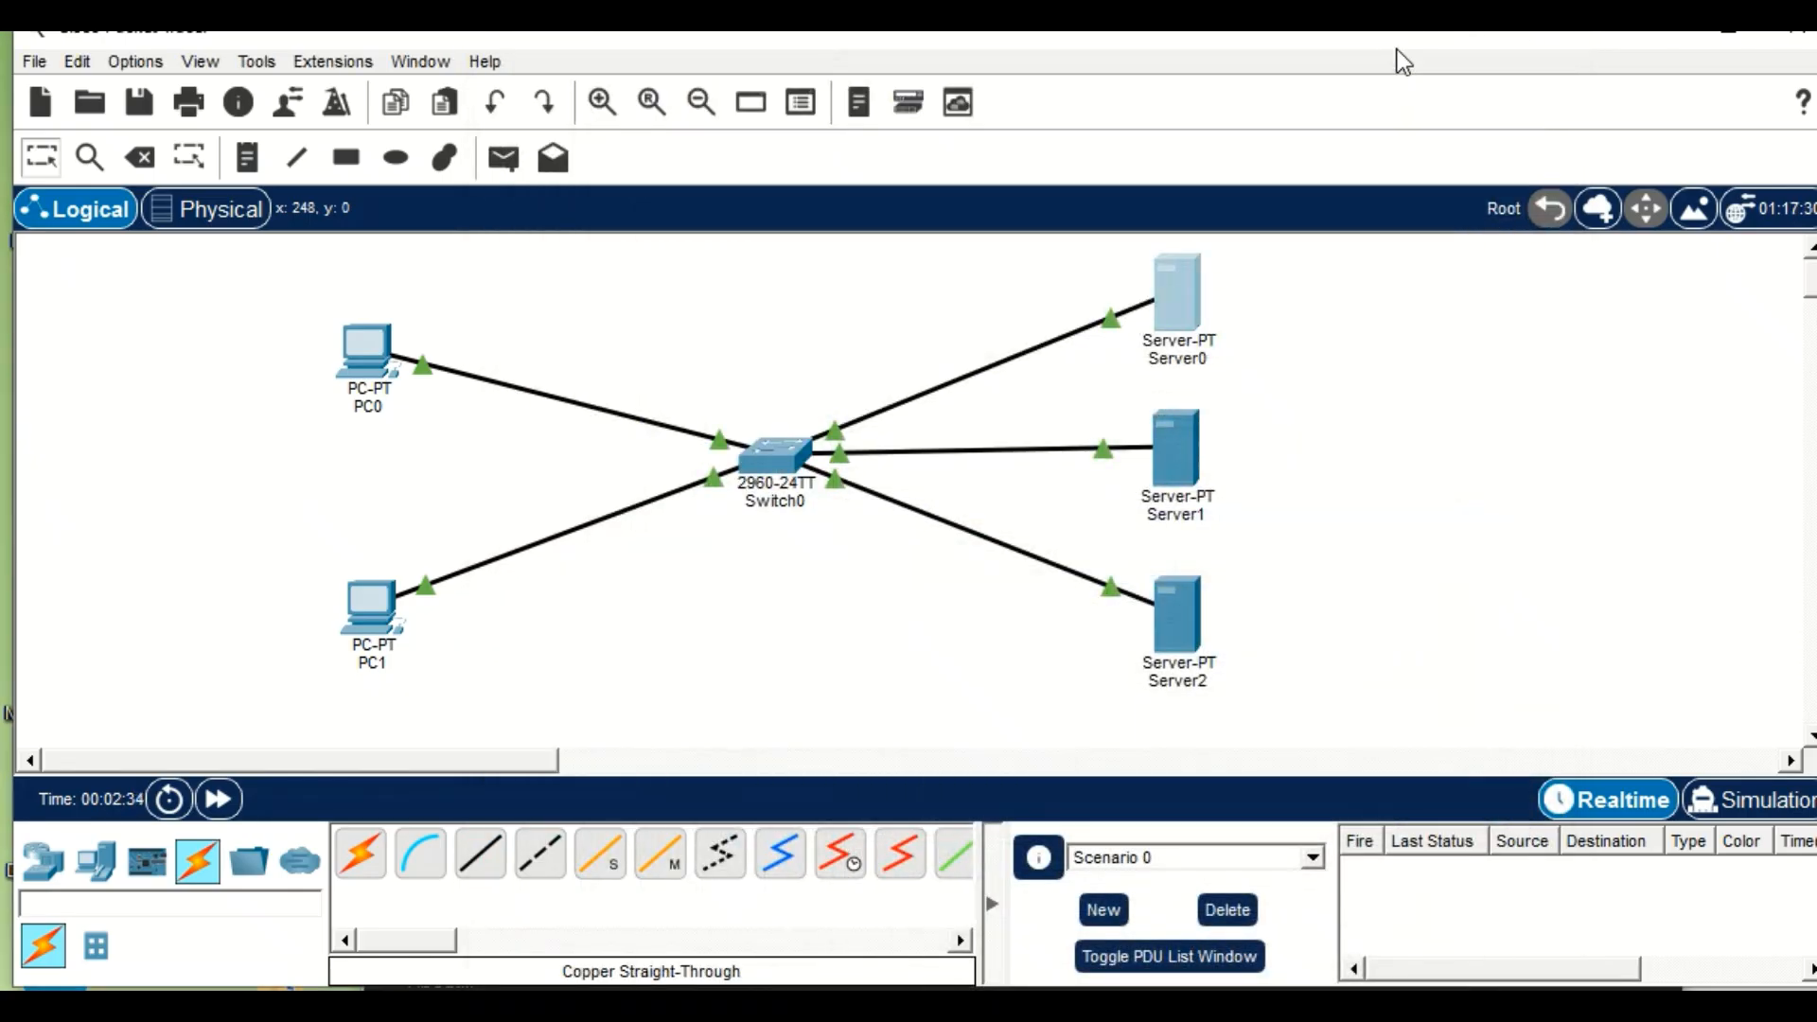
Replace the IPv4 DNS server address in Server0's IP configuration and put the server window away.
left_click(1173, 291)
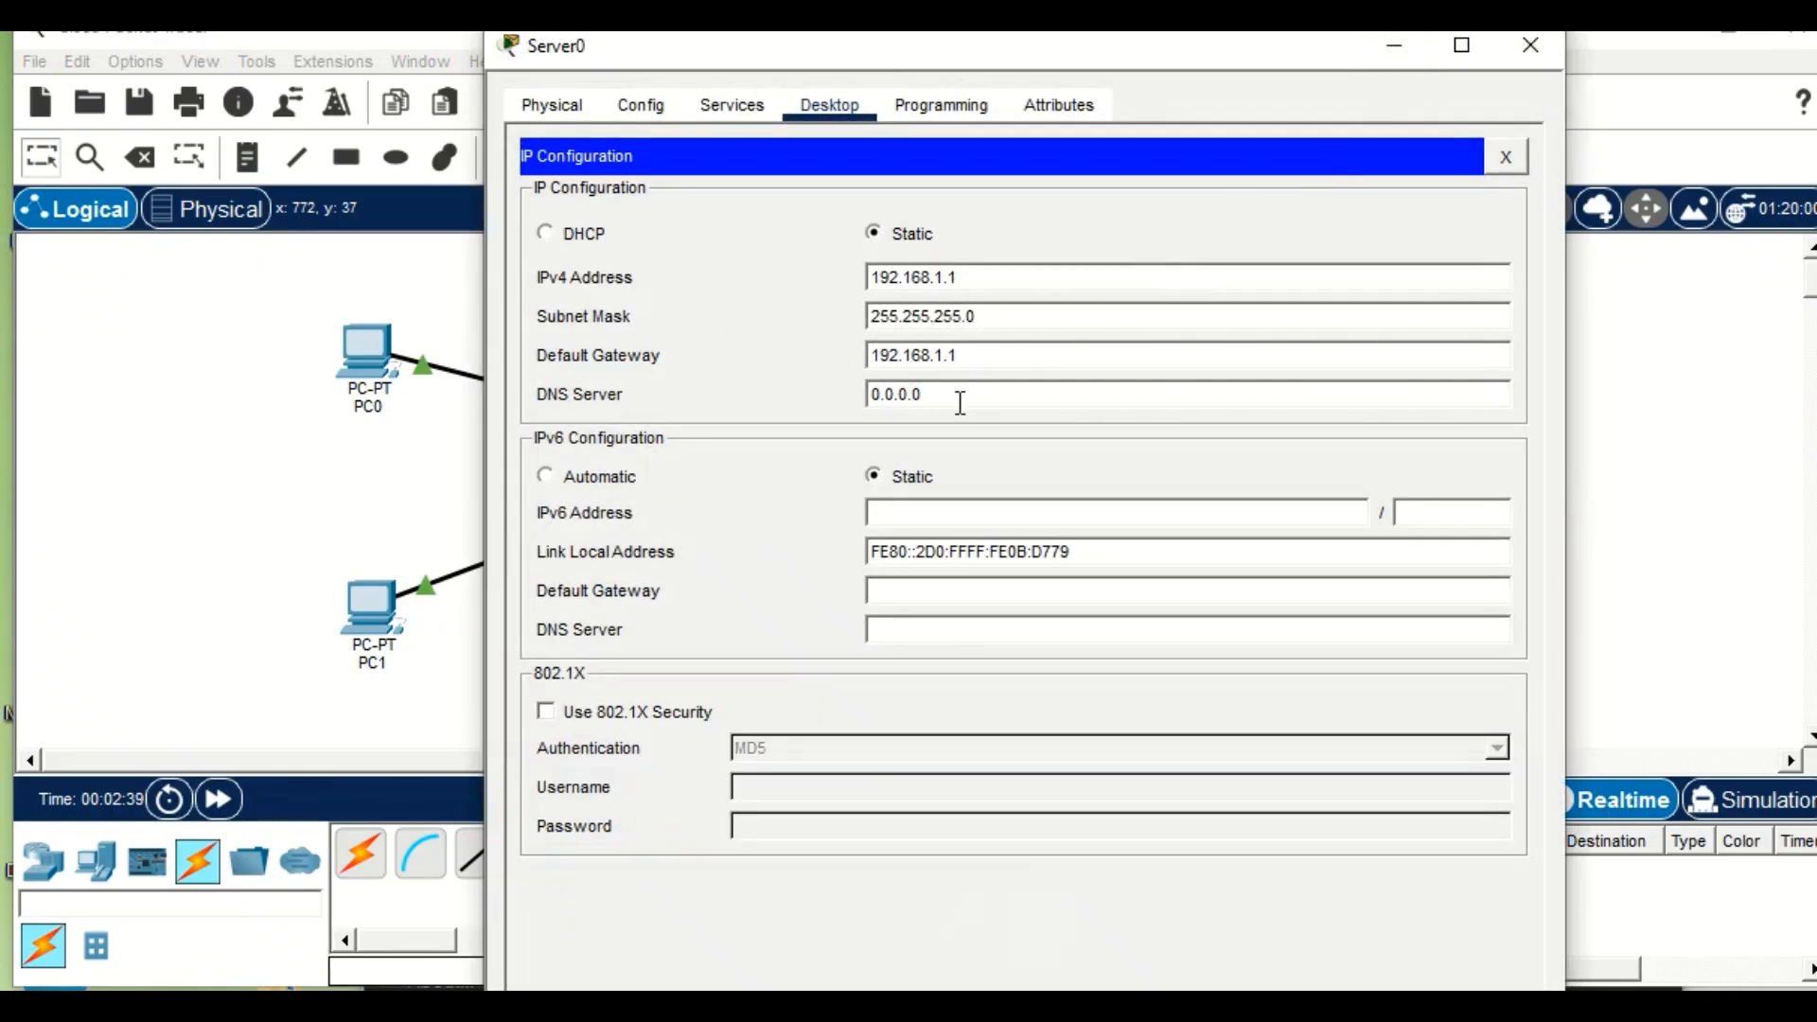
key("BackSpace")
key("BackSpace")
key("BackSpace")
key("BackSpace")
key("BackSpace")
key("BackSpace")
key("BackSpace")
type("192.1")
left_click(1389, 47)
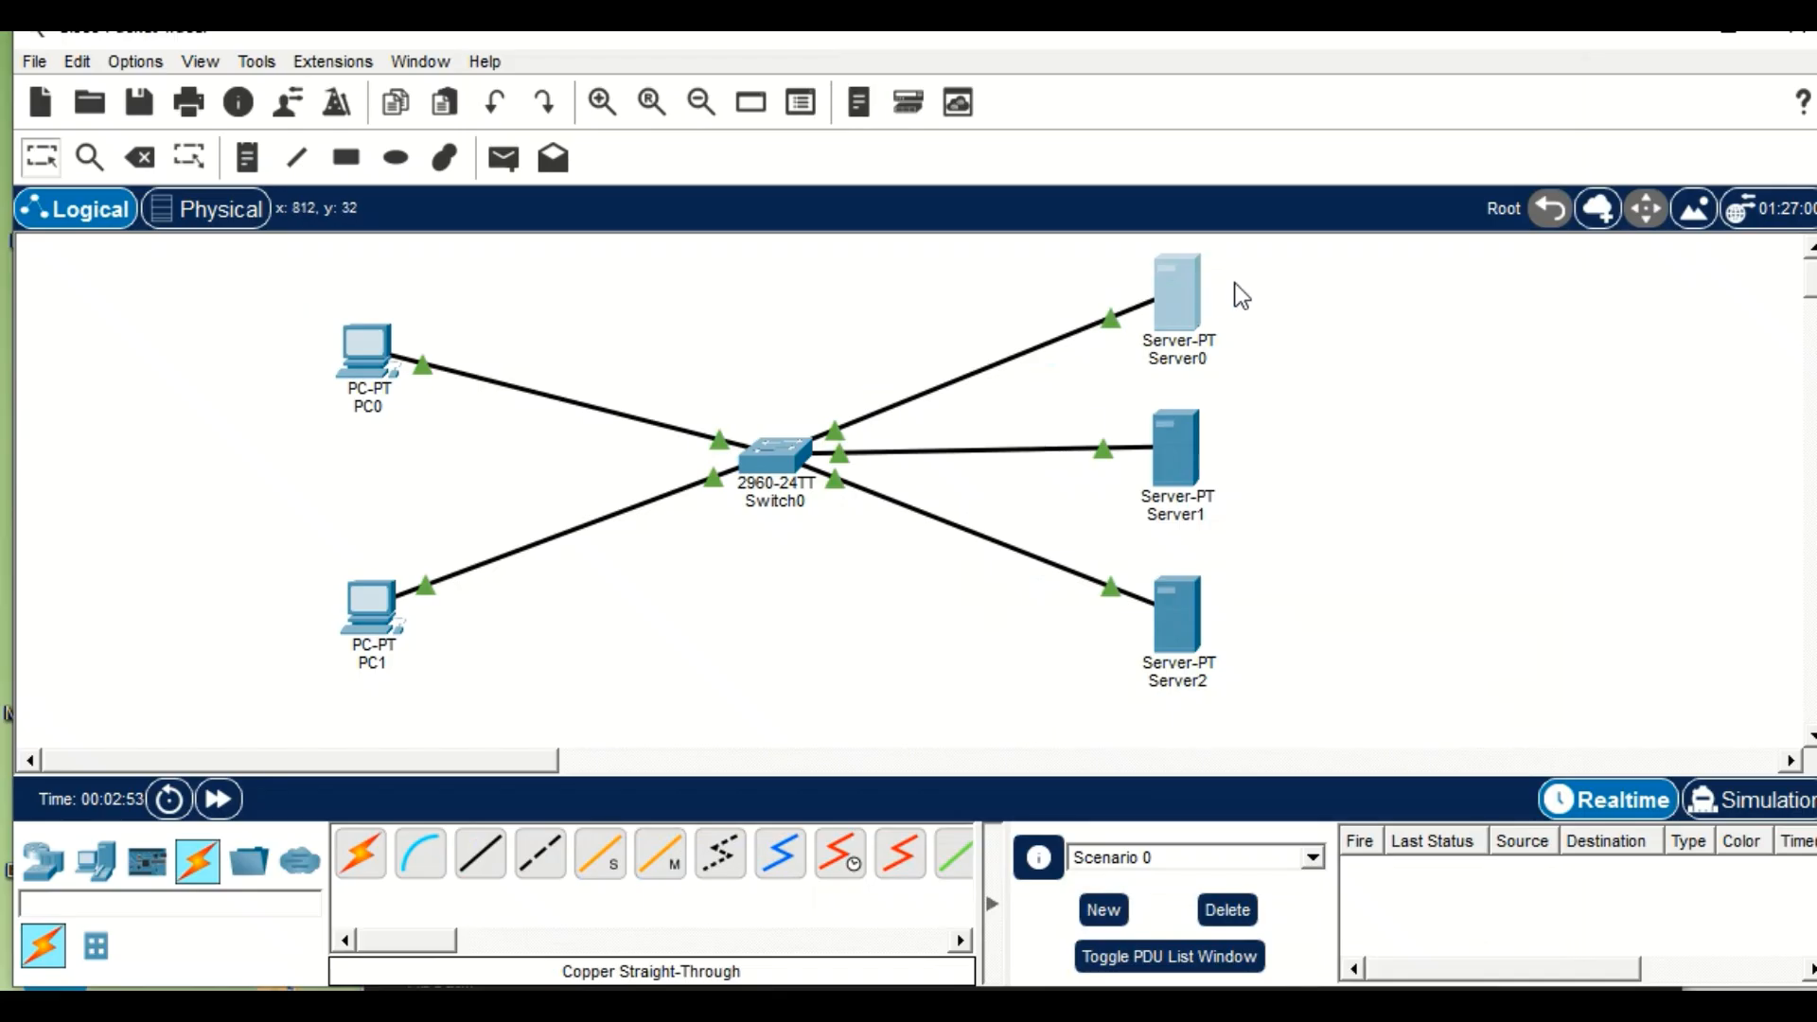
Rename Server0 as DHCP SERVER on the workspace.
left_click(1182, 358)
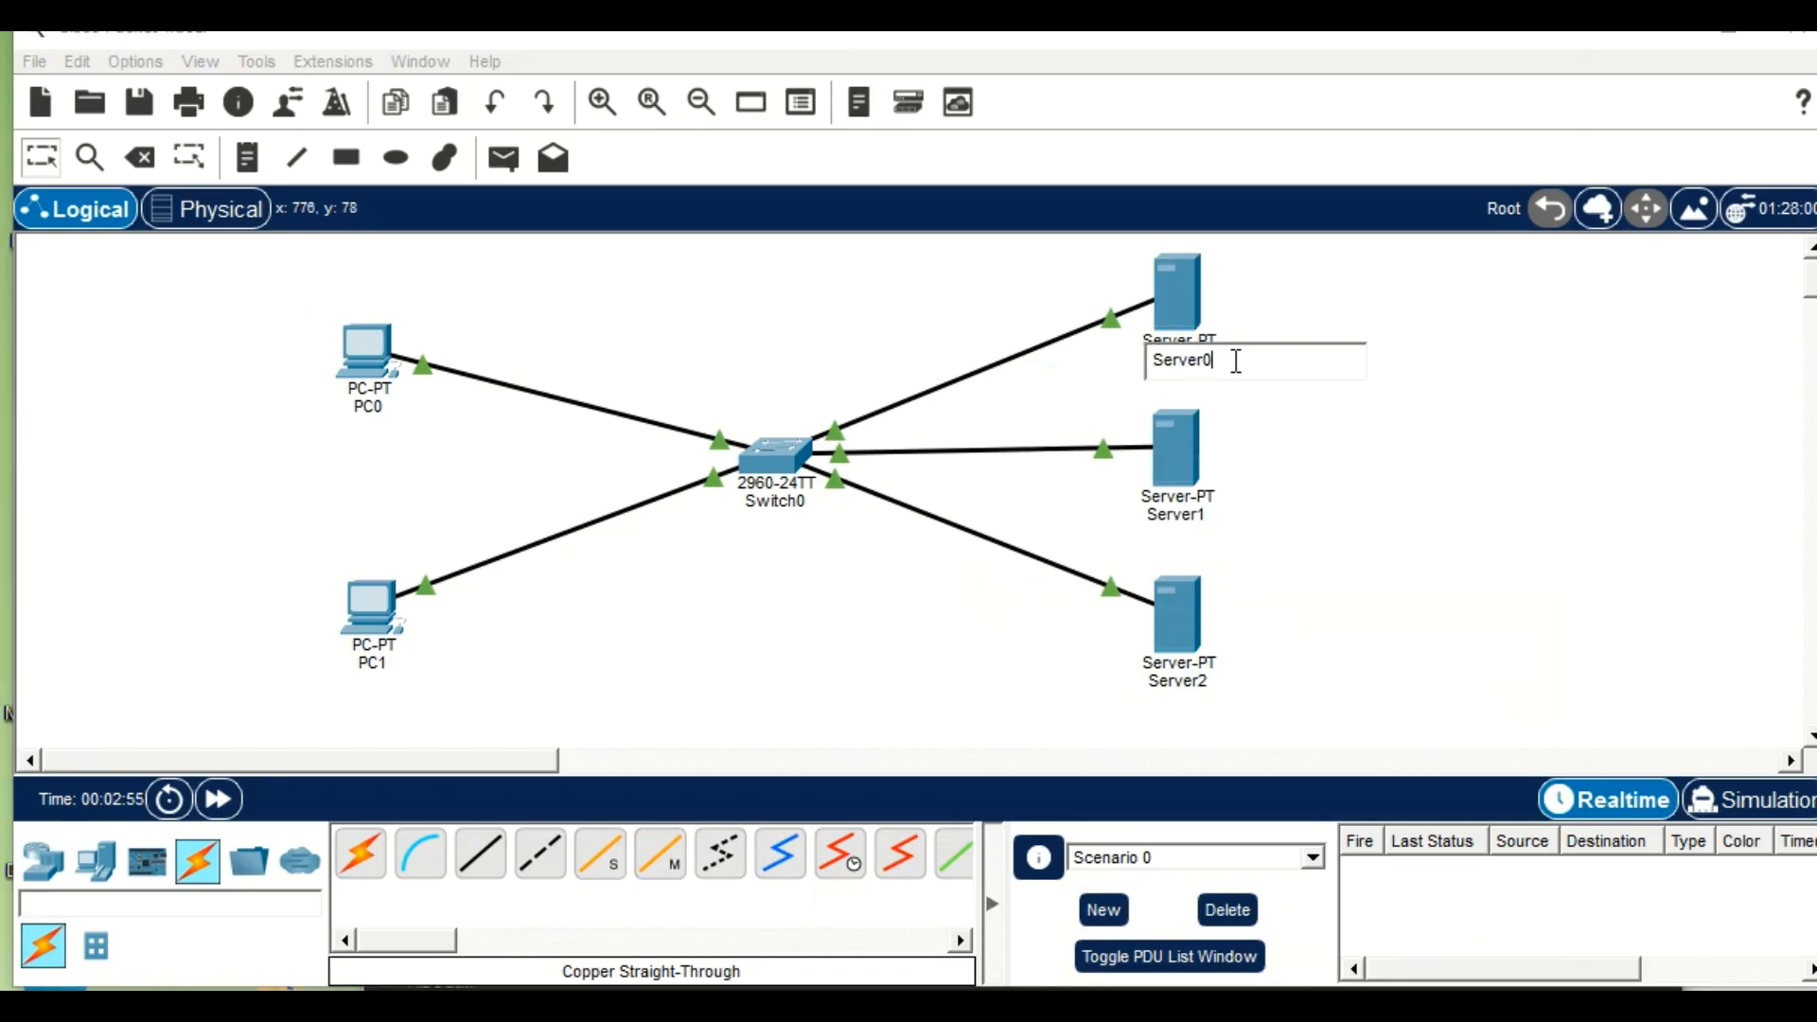
key("BackSpace")
key("BackSpace")
type("DH")
type("CO")
key("BackSpace")
type("P SERVER")
key("Return")
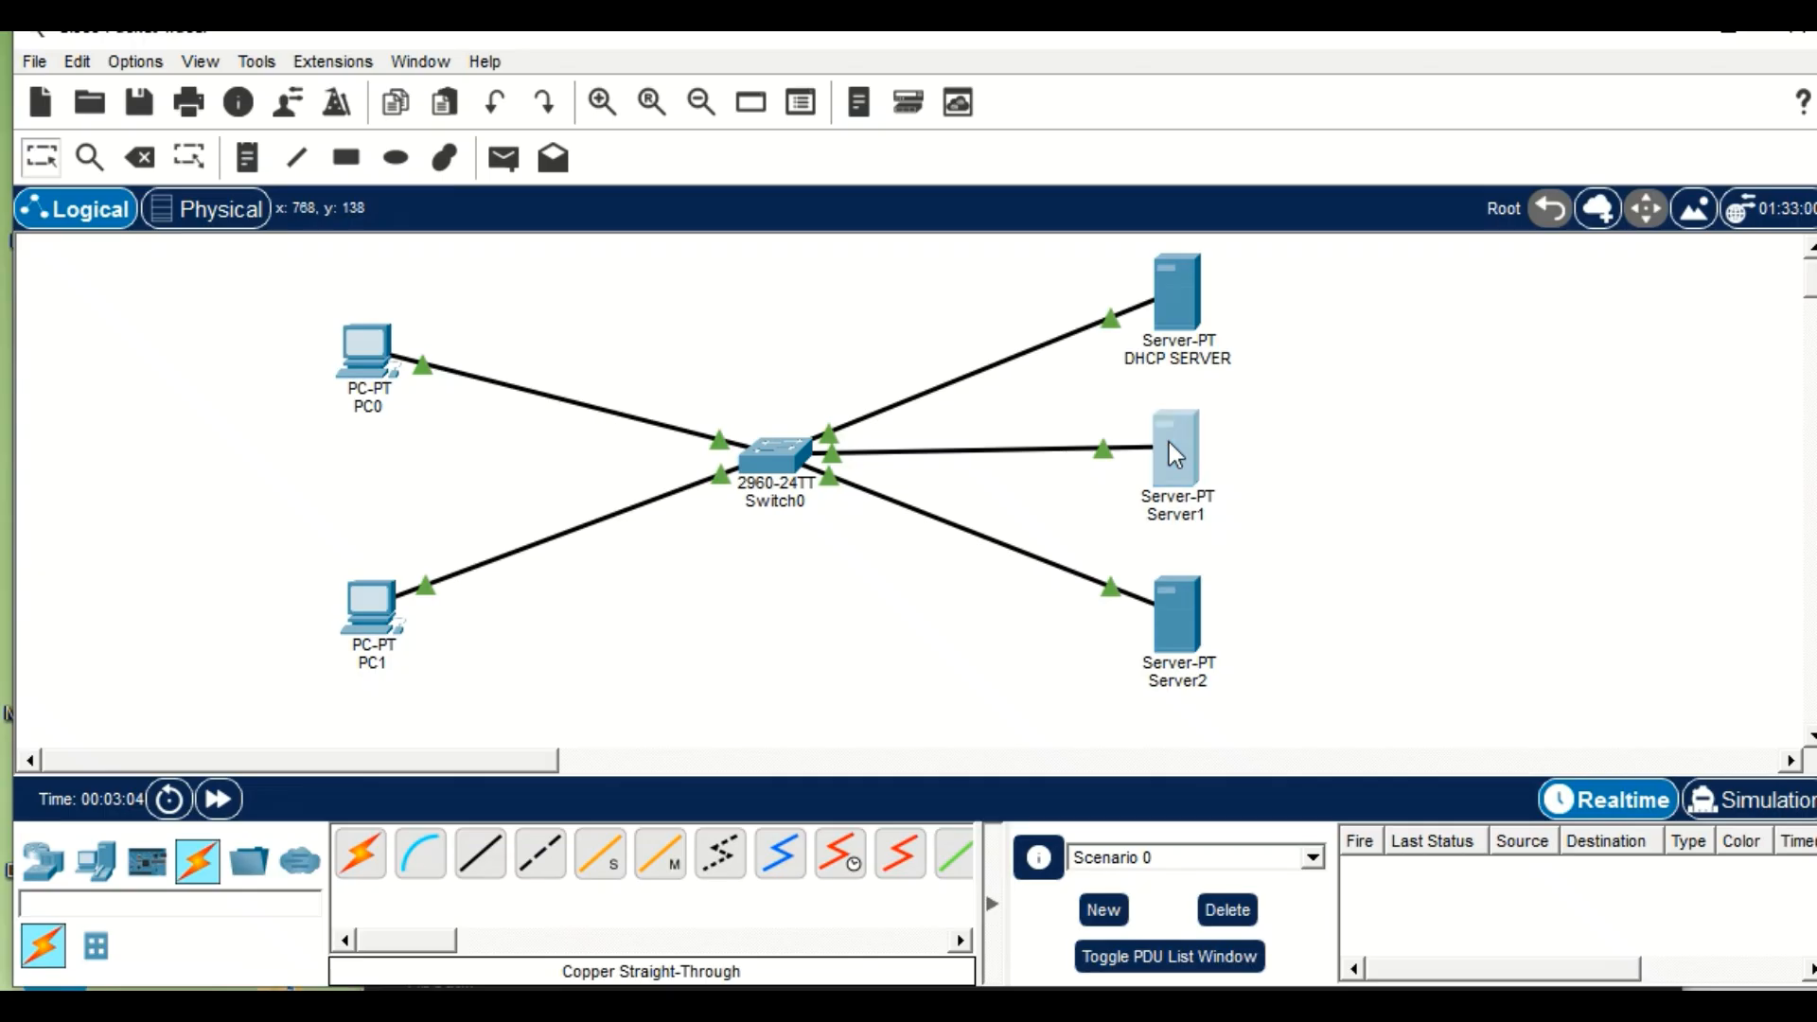
Give Server1 the static IPv4 address 192.168.1.2 with subnet mask 255.255.255.0 in its IP configuration.
left_click(1169, 443)
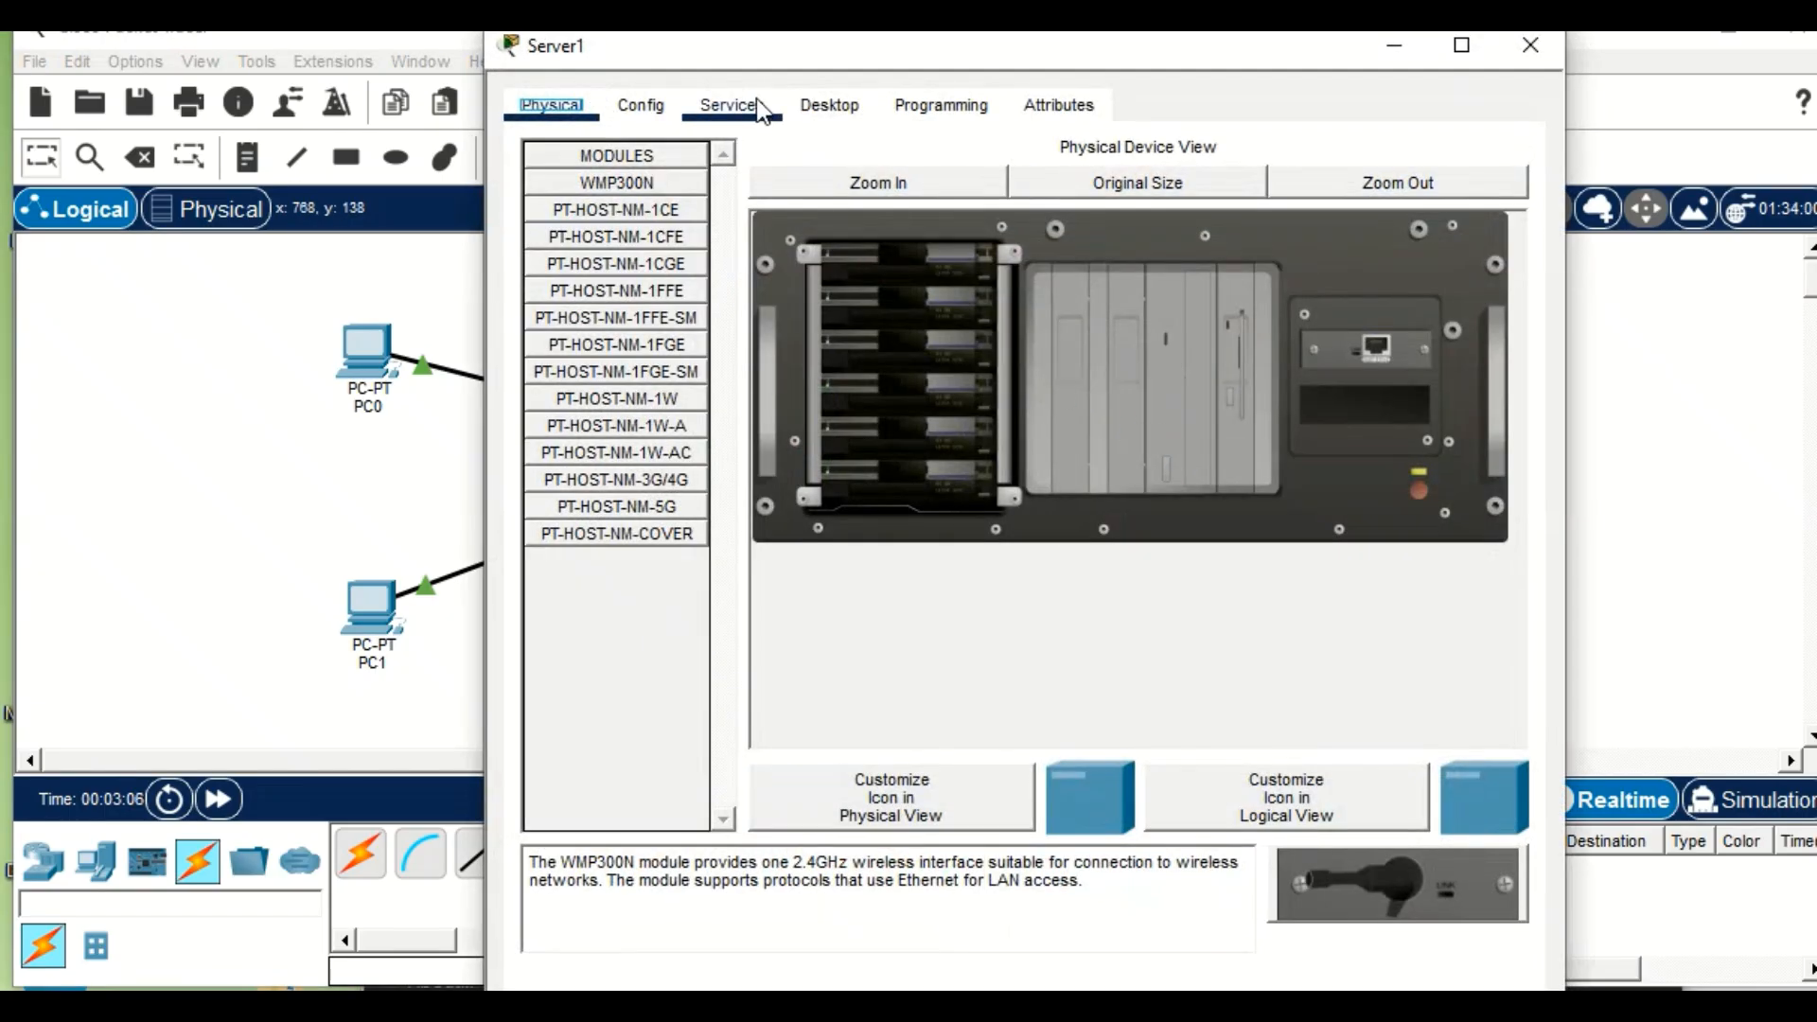
left_click(811, 112)
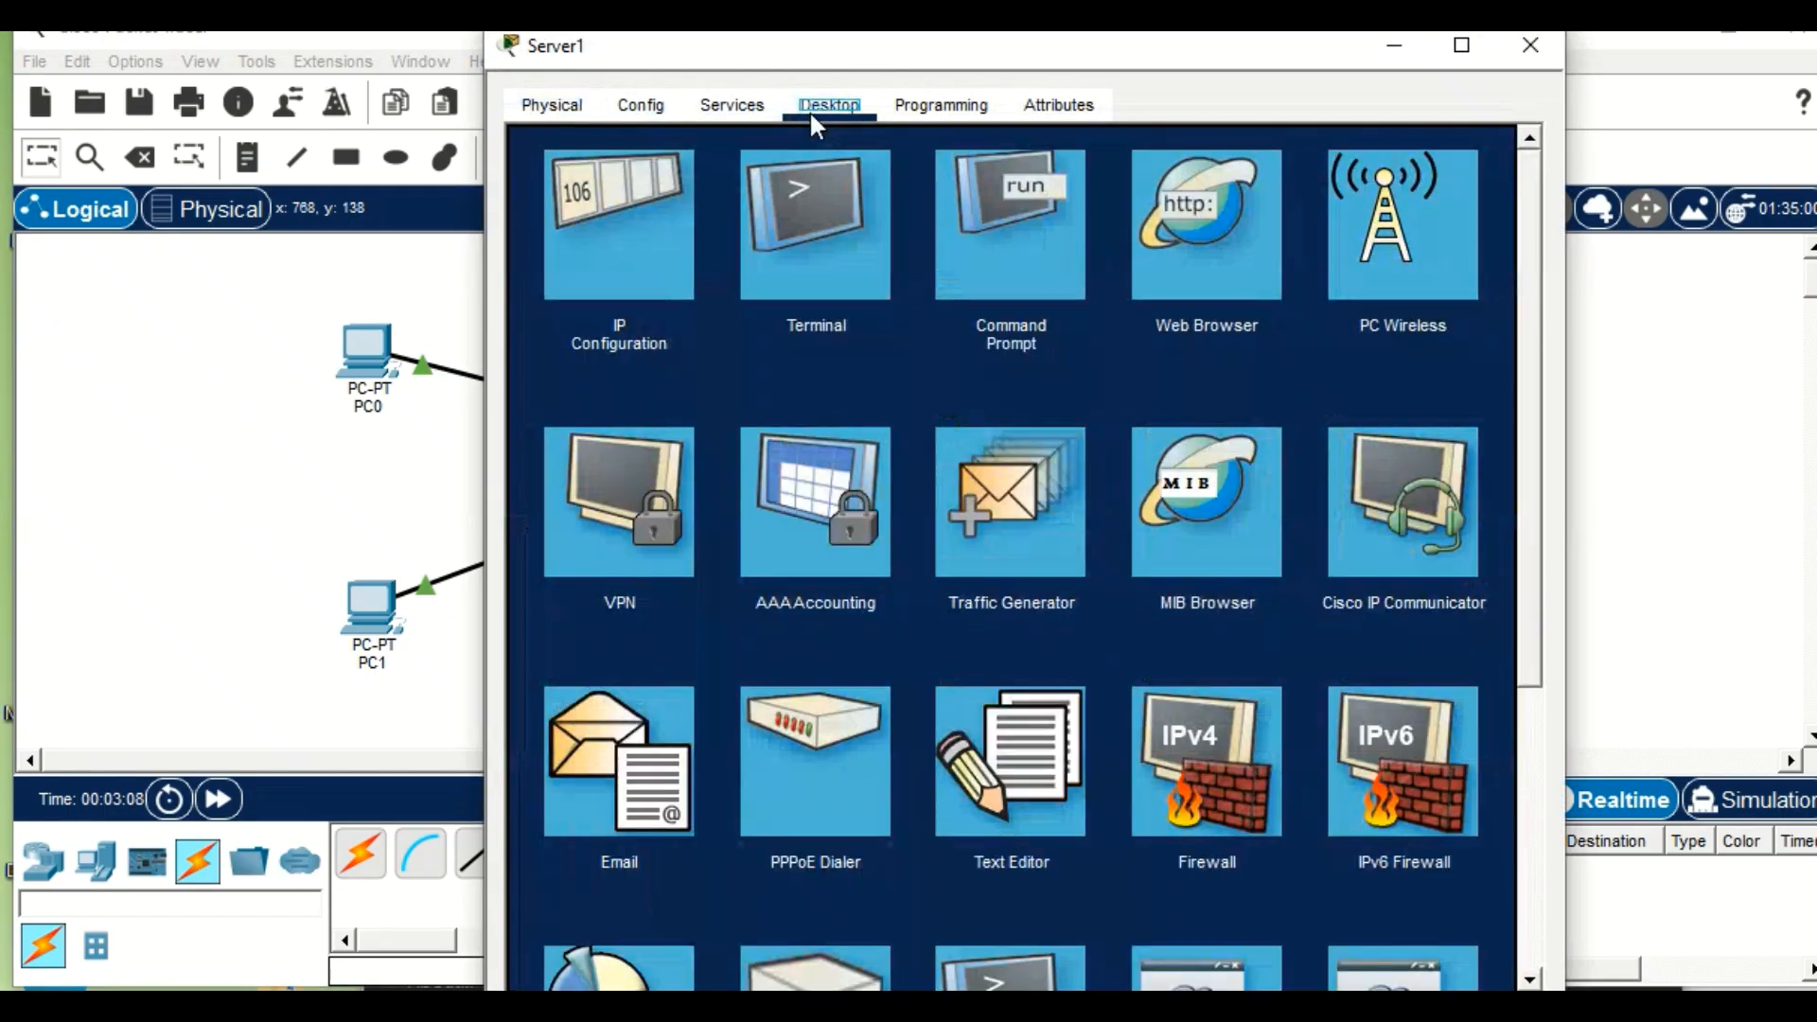
left_click(655, 244)
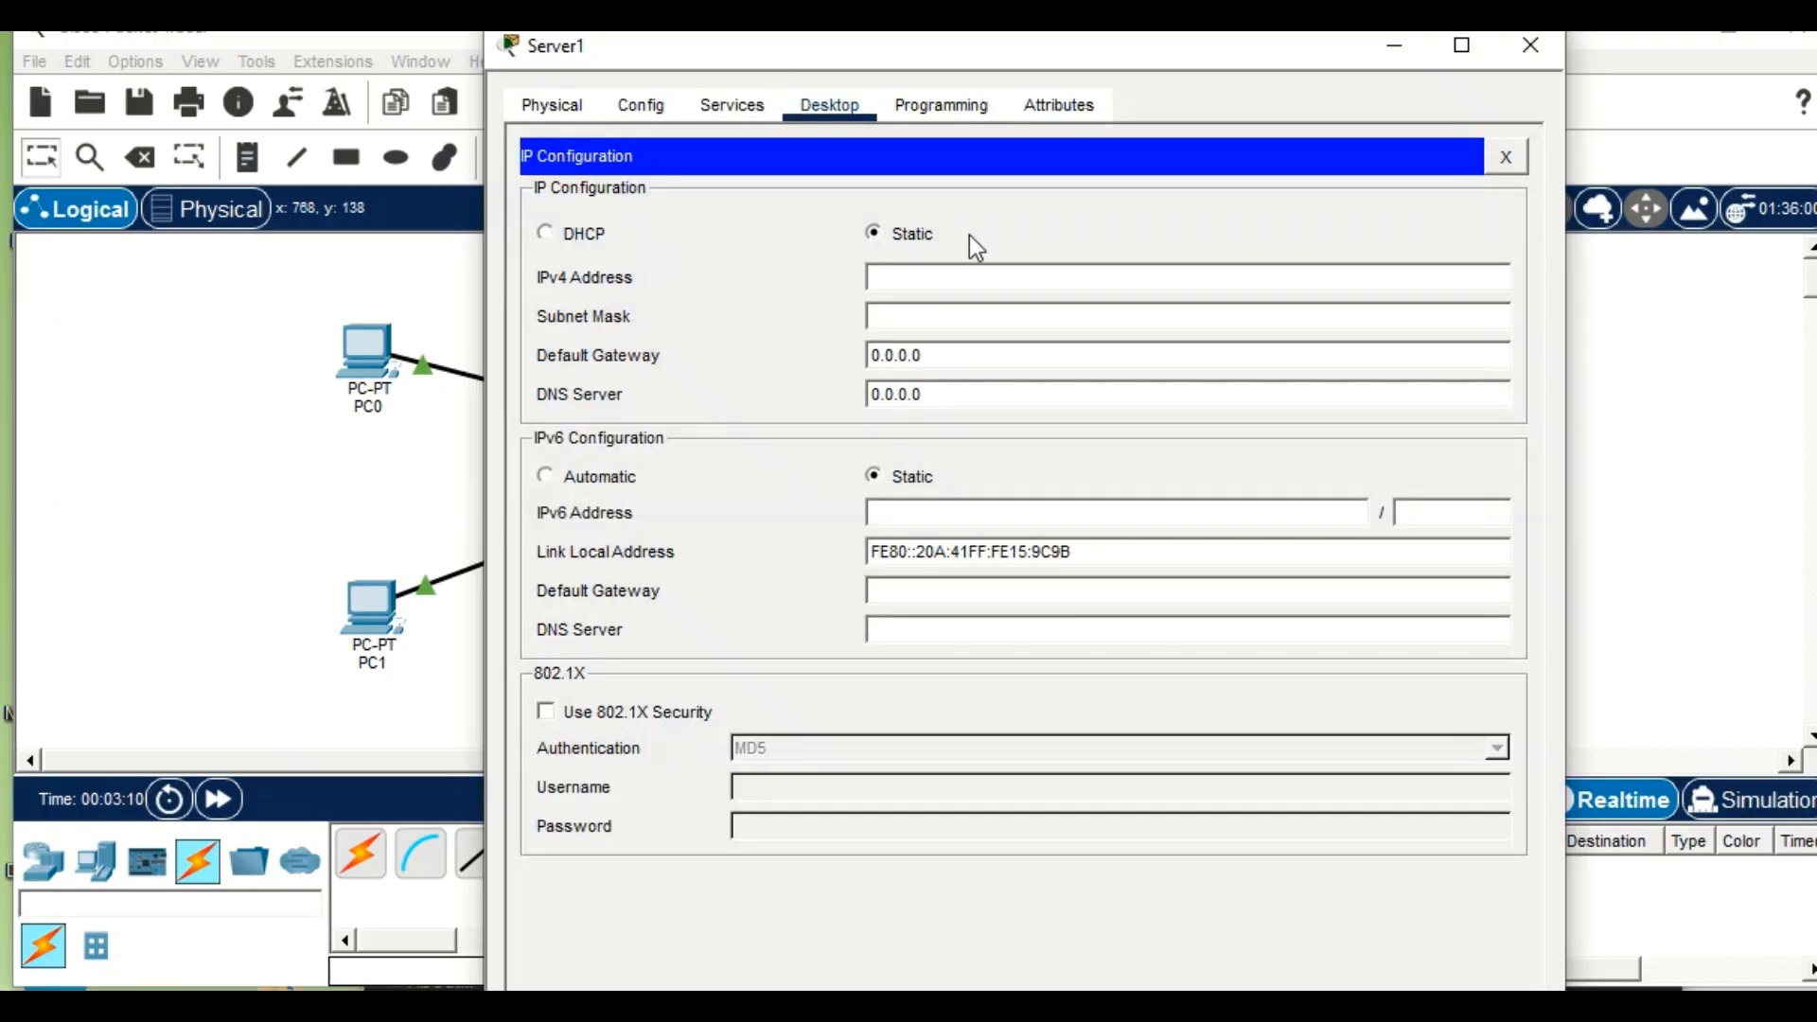
left_click(966, 271)
type("192.1")
type("68.1.2")
left_click(948, 316)
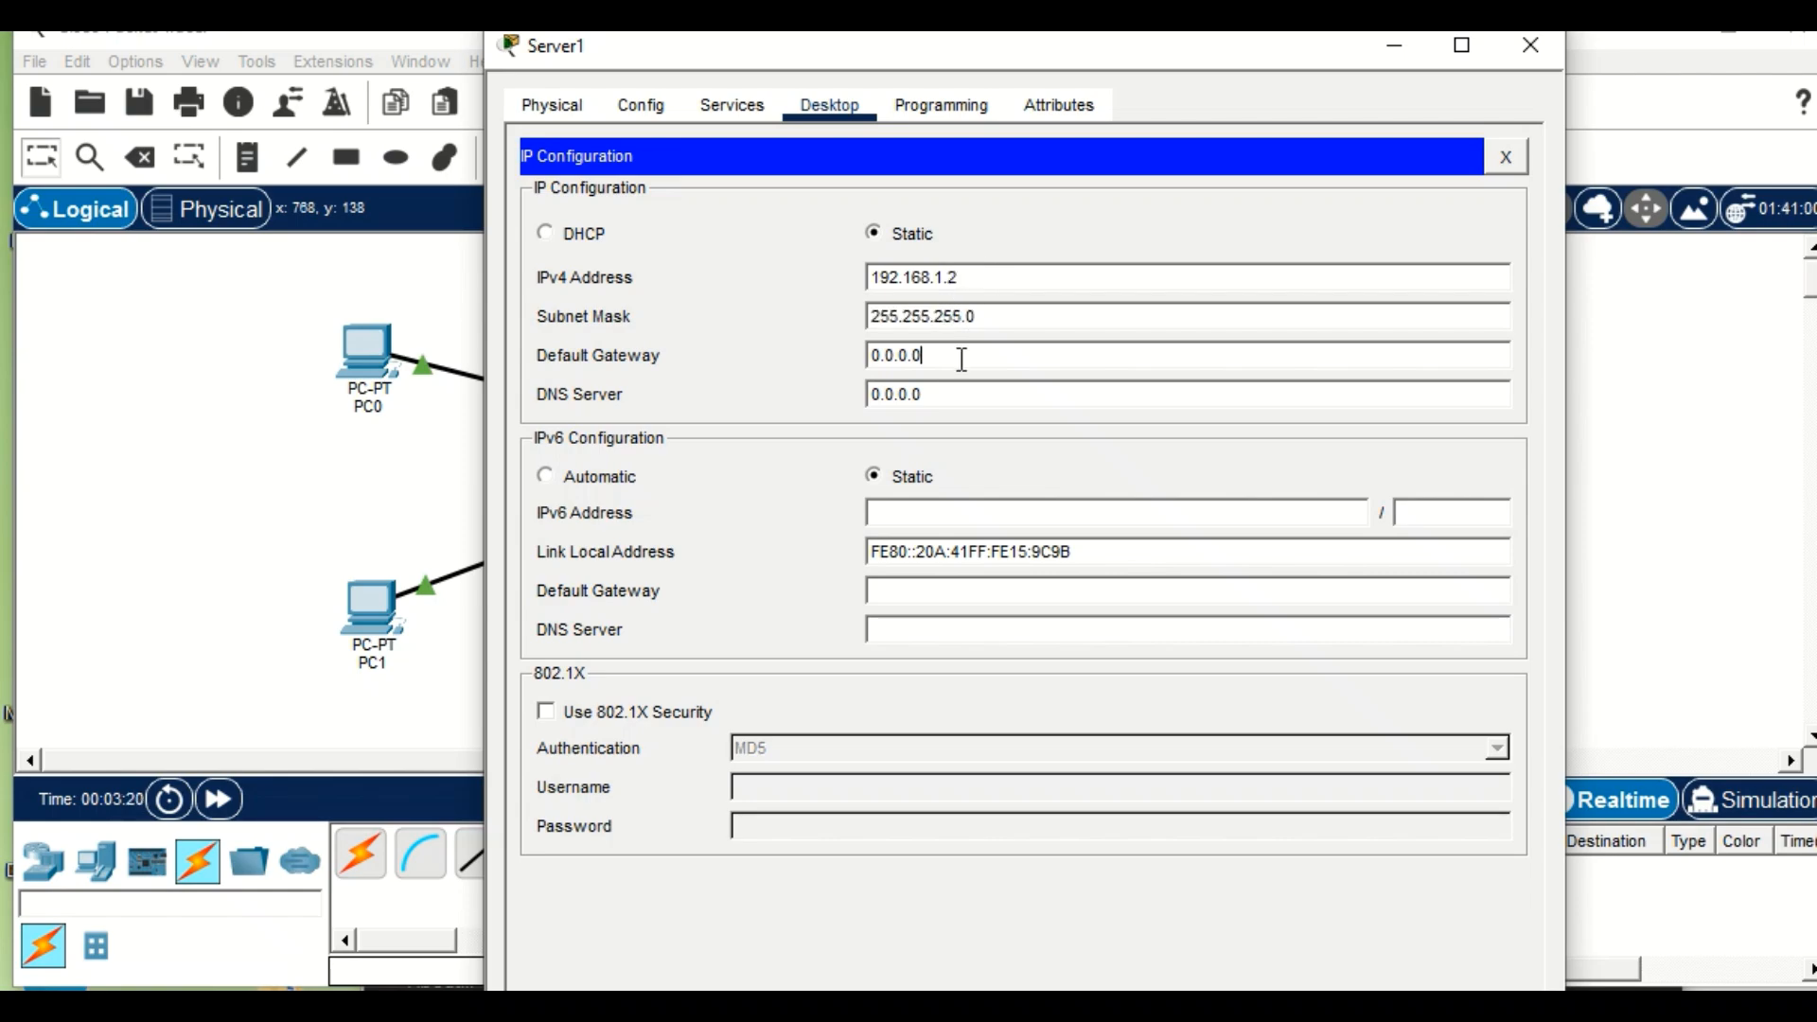
Set Server1's IPv4 default gateway to 192.168.1.1.
left_click(969, 356)
key("BackSpace")
Set Server1's IPv4 DNS server to 192.168.1.2 and return to the network workspace.
key("BackSpace")
key("BackSpace")
key("BackSpace")
key("BackSpace")
key("BackSpace")
key("BackSpace")
type("192.168.1.1")
left_click(957, 400)
key("BackSpace")
key("BackSpace")
key("BackSpace")
key("BackSpace")
key("BackSpace")
key("BackSpace")
key("BackSpace")
type("192.16")
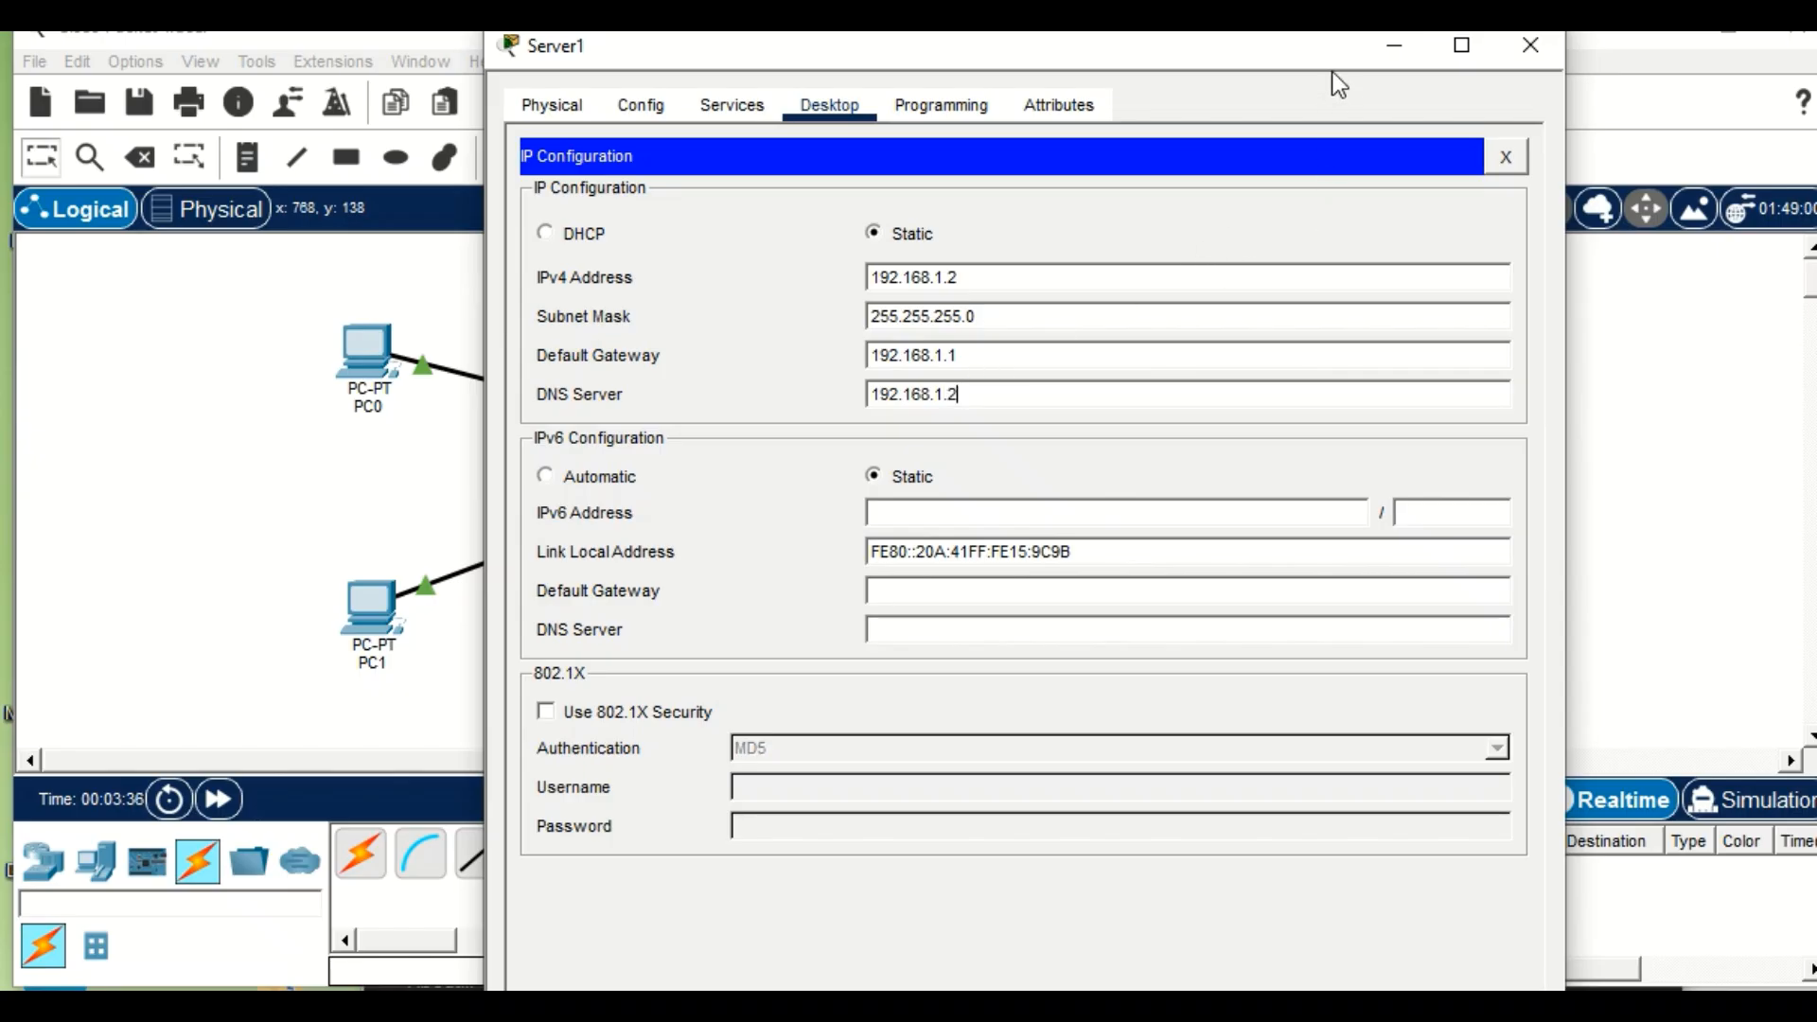
left_click(1382, 47)
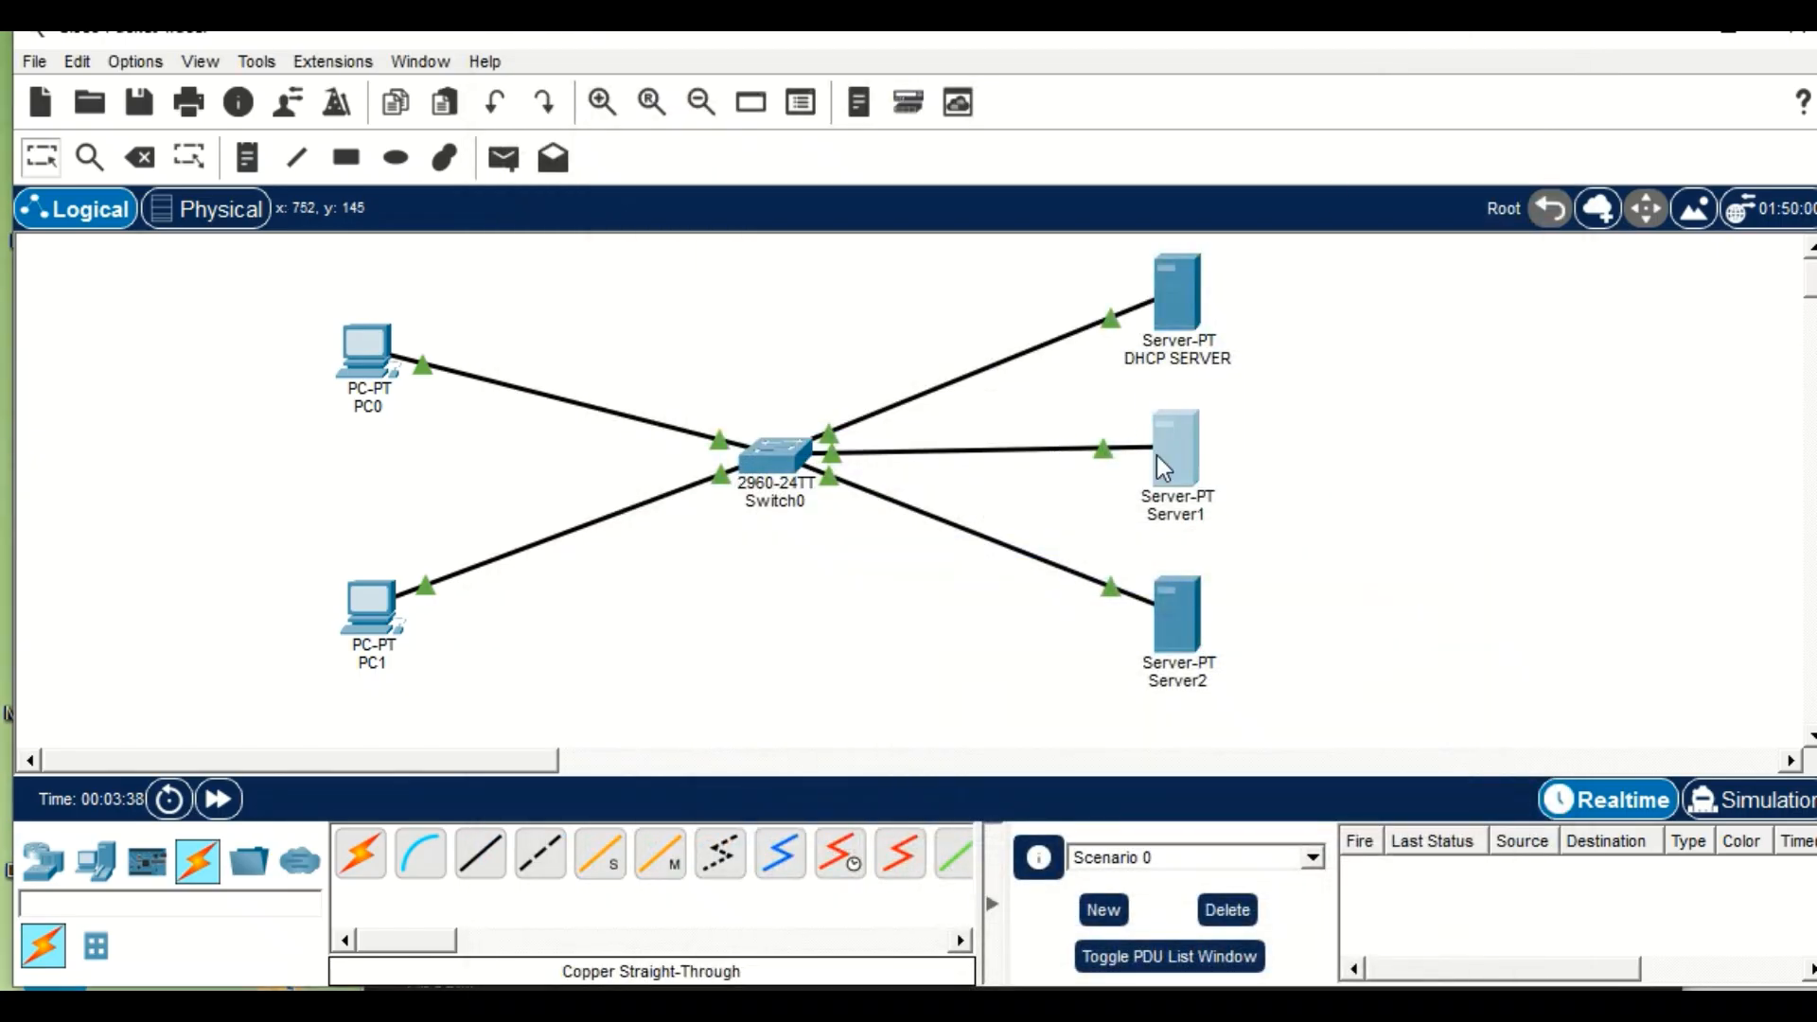
left_click(1183, 619)
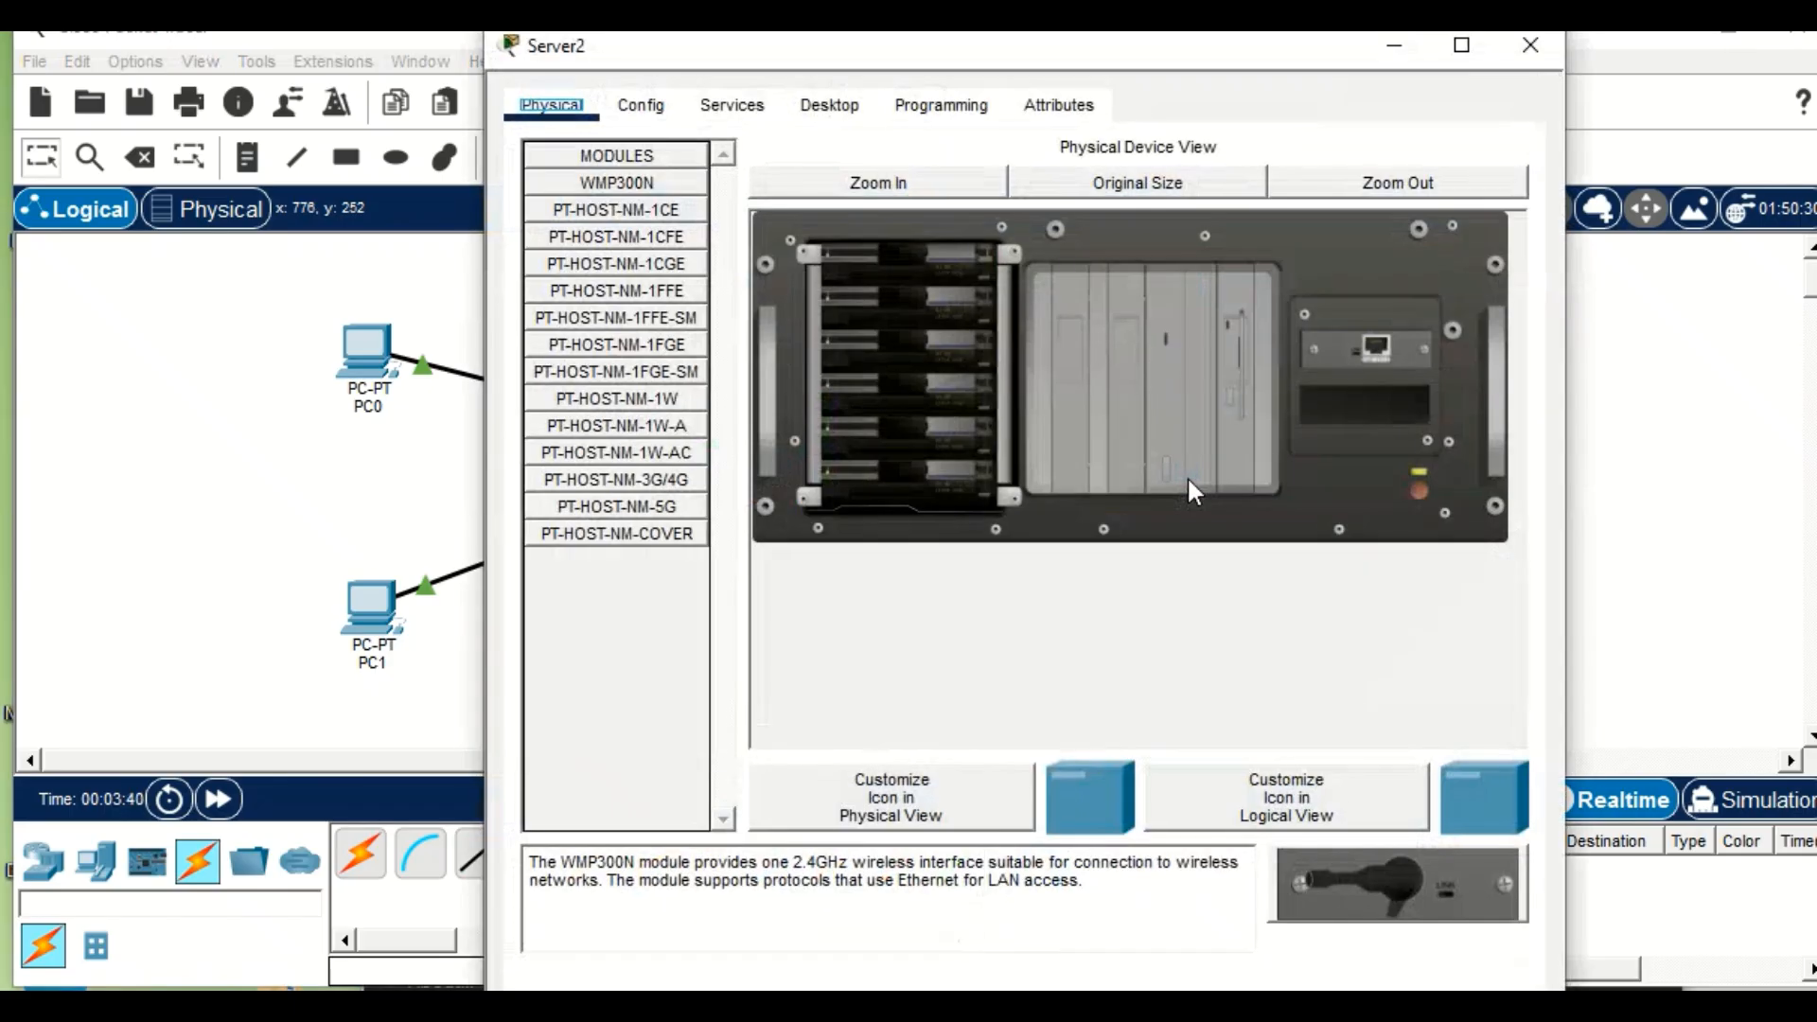
left_click(1532, 47)
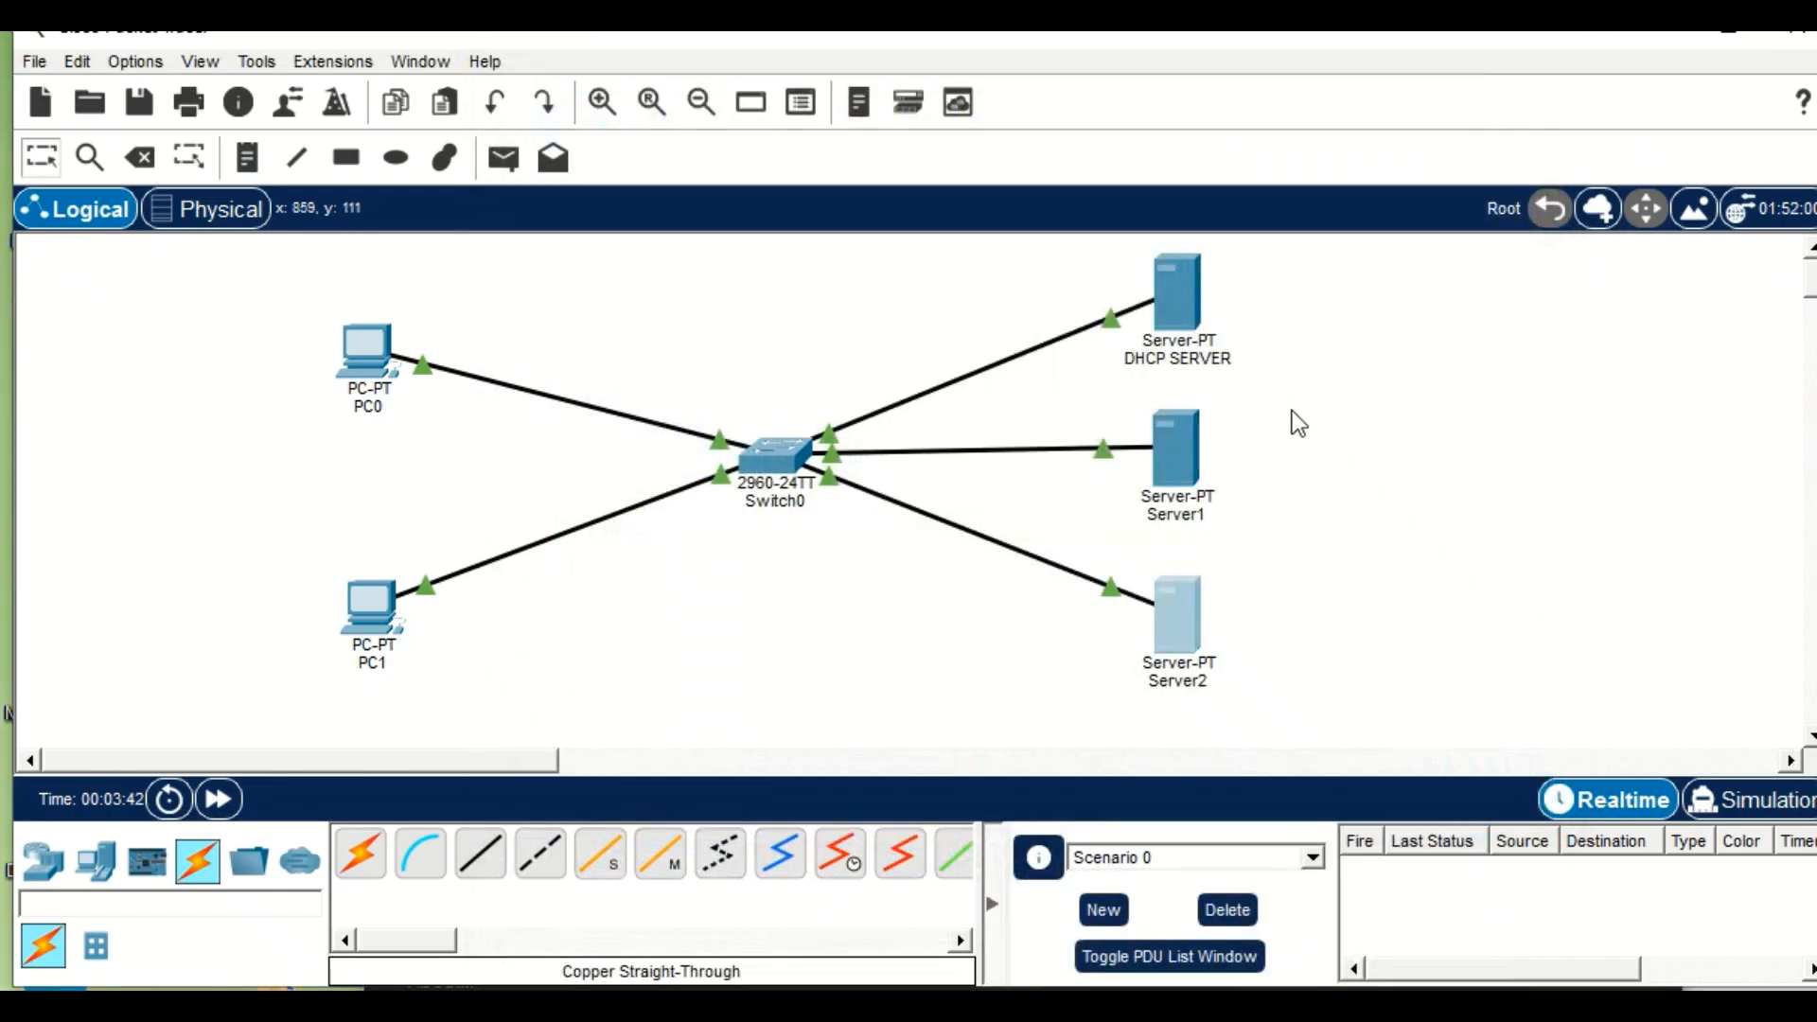
Rename Server1 as DNS SERVER on the workspace.
left_click(1203, 511)
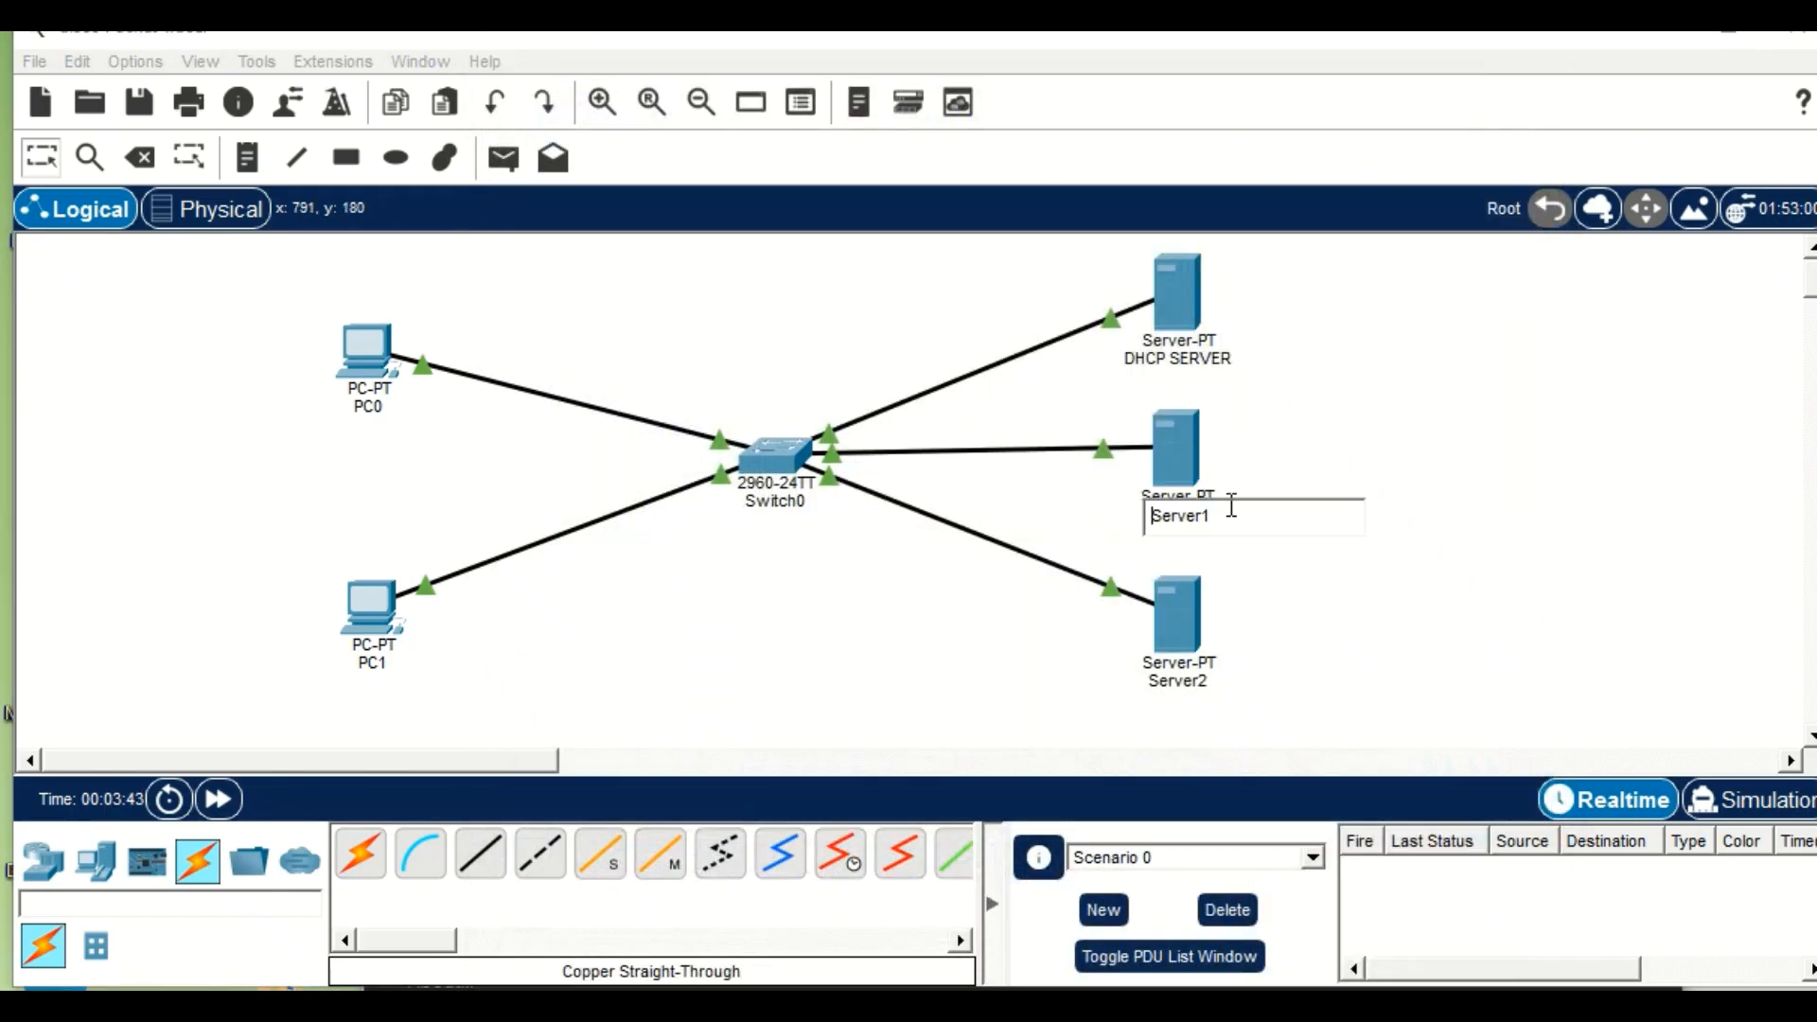
key("BackSpace")
key("BackSpace")
key("BackSpace")
key("BackSpace")
key("BackSpace")
key("BackSpace")
type("DNS SERVER")
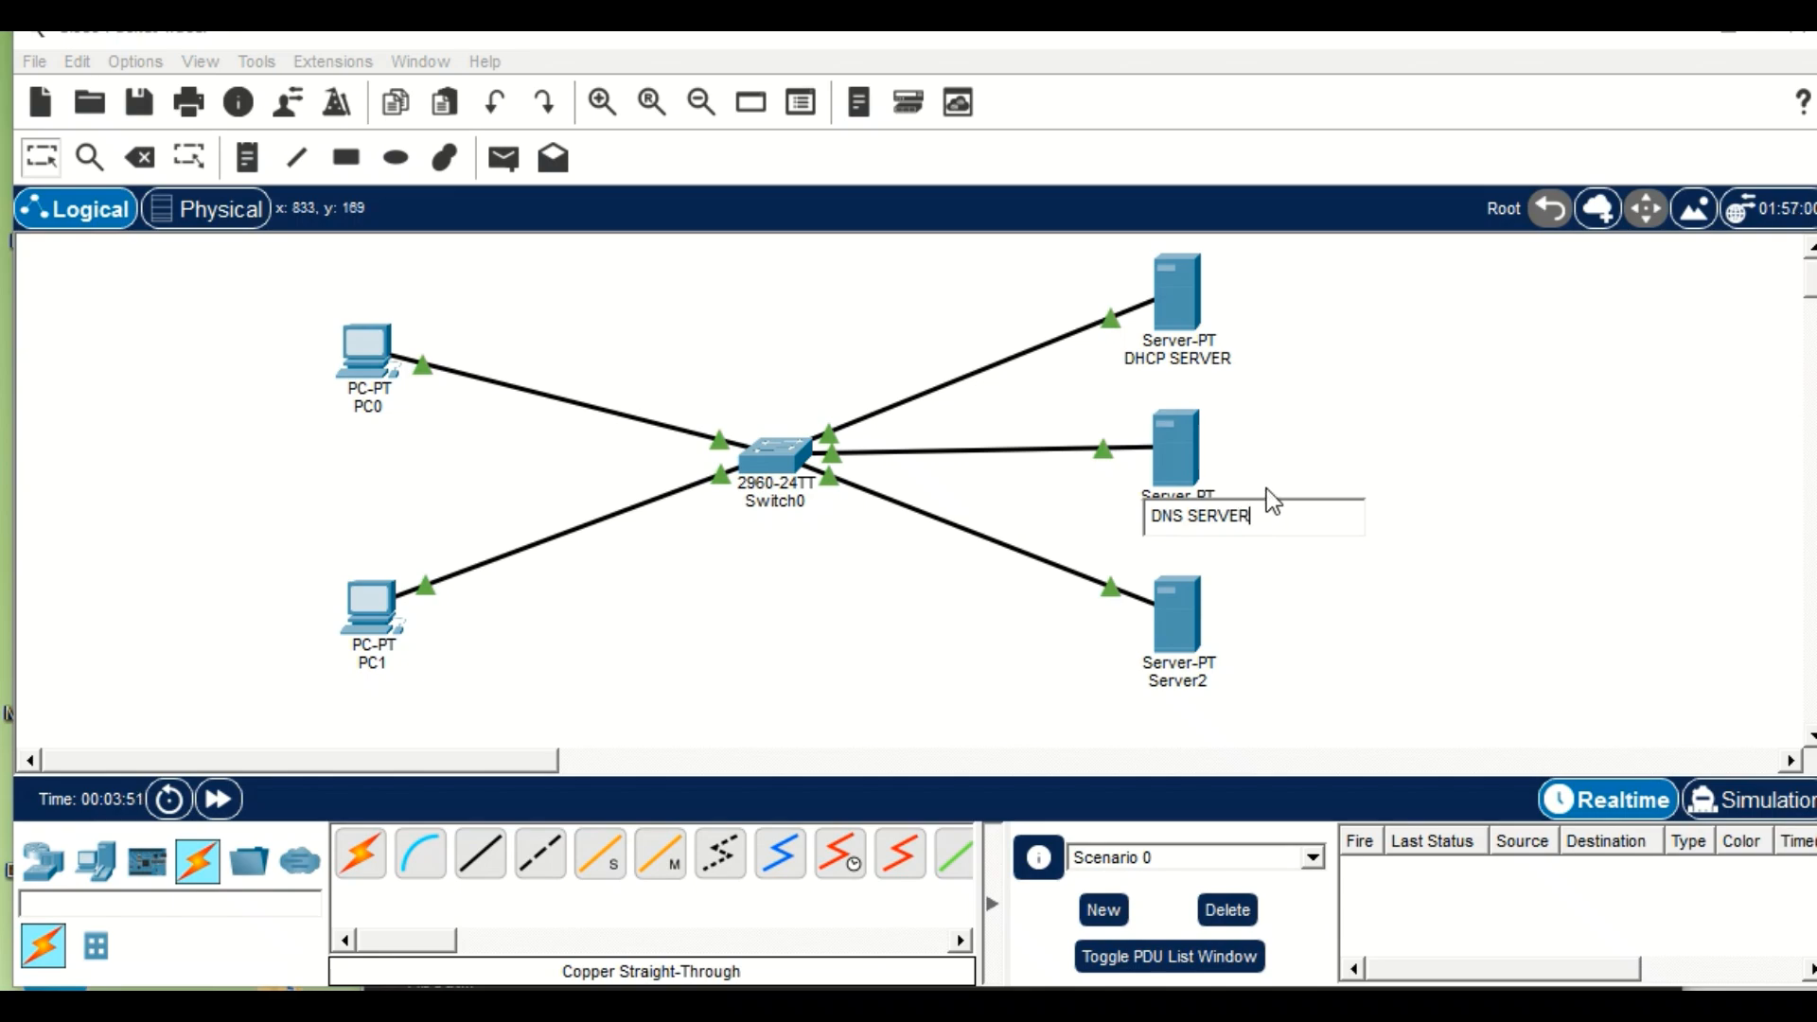
key("Return")
Rename Server2 as WEB SERVER on the workspace.
left_click(1191, 685)
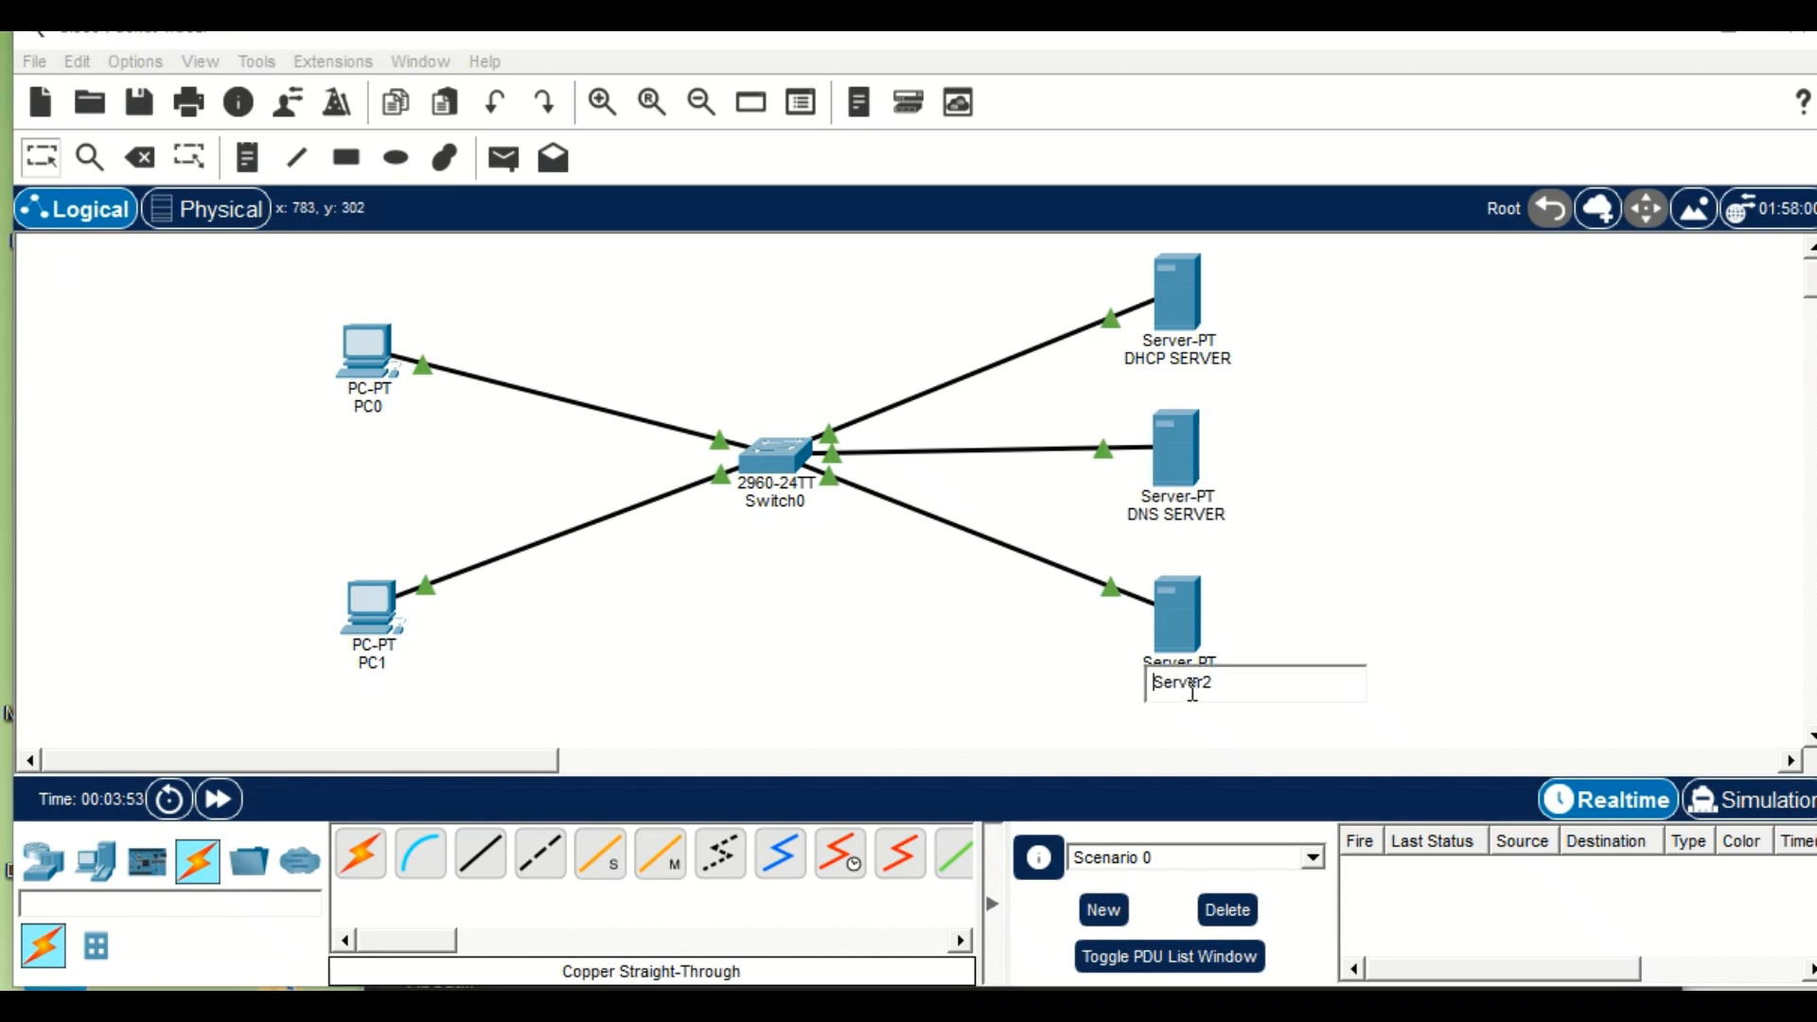
left_click(1238, 682)
key("BackSpace")
key("BackSpace")
key("BackSpace")
key("BackSpace")
key("BackSpace")
key("BackSpace")
key("BackSpace")
type("WEB SERVER")
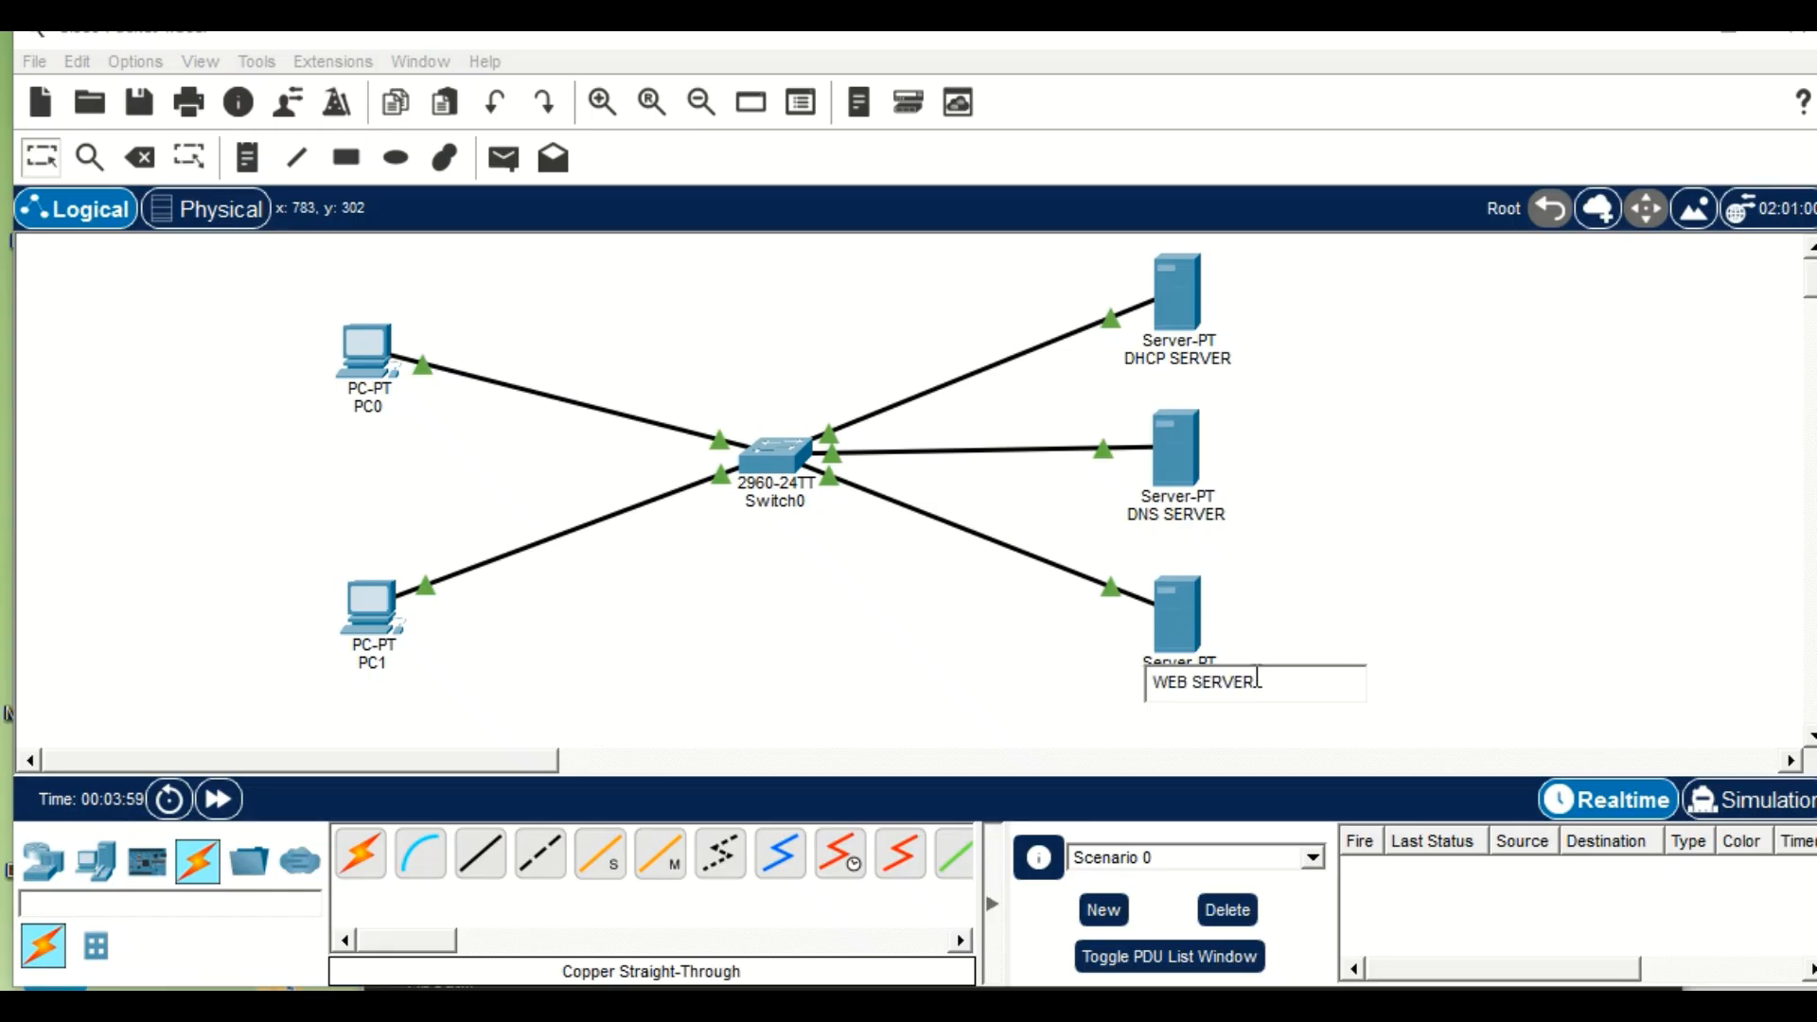
left_click(1311, 591)
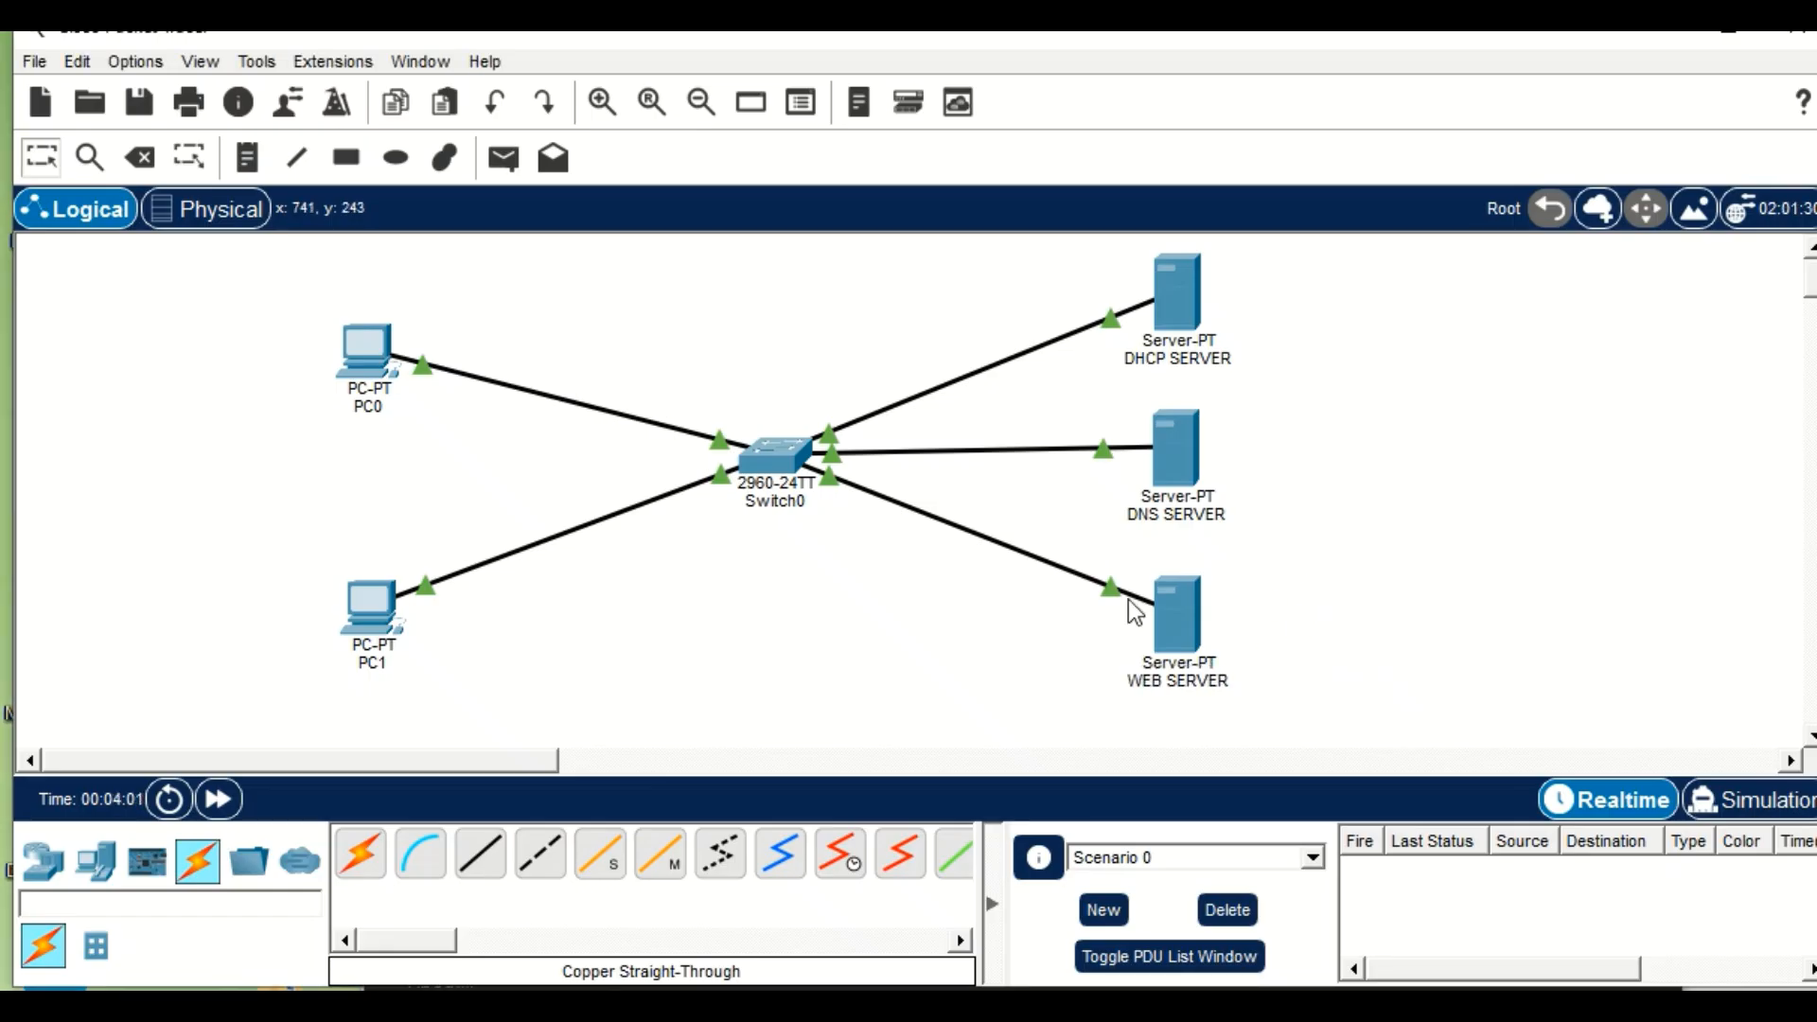
Give the WEB SERVER the static IPv4 address 192.168.1.3 with subnet mask 255.255.255.0 in its IP configuration.
left_click(1180, 616)
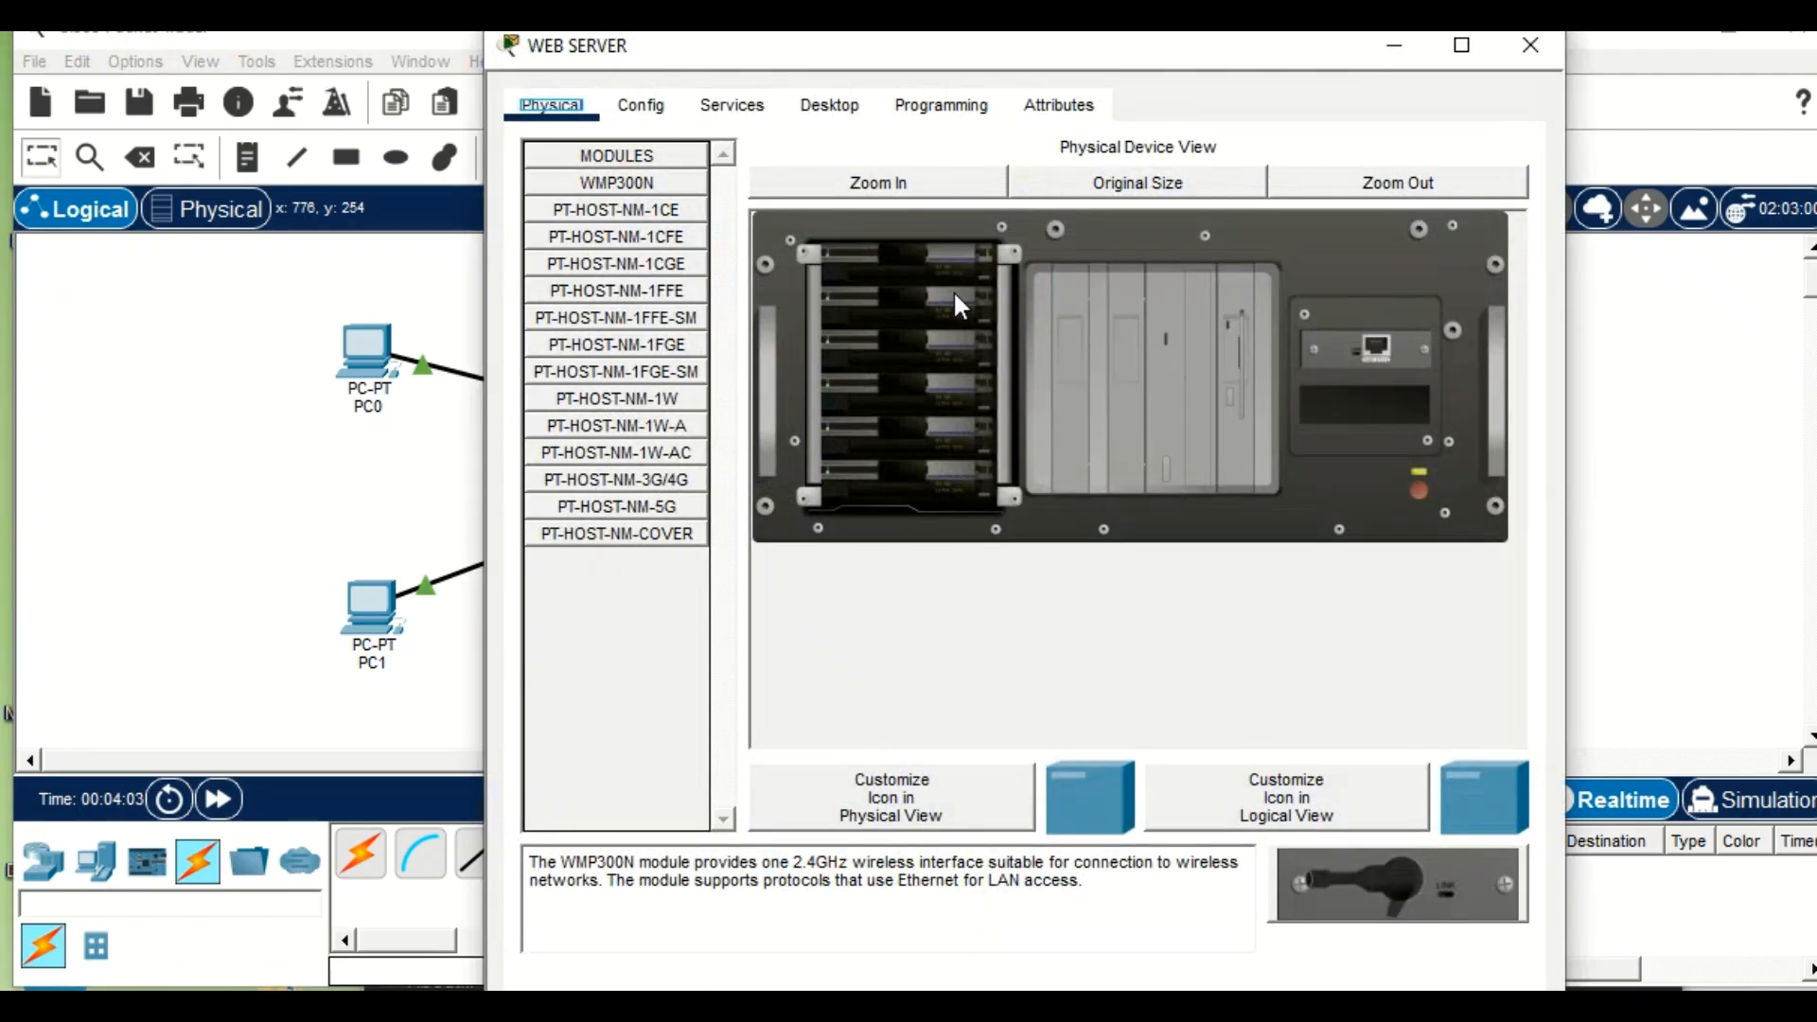
left_click(836, 111)
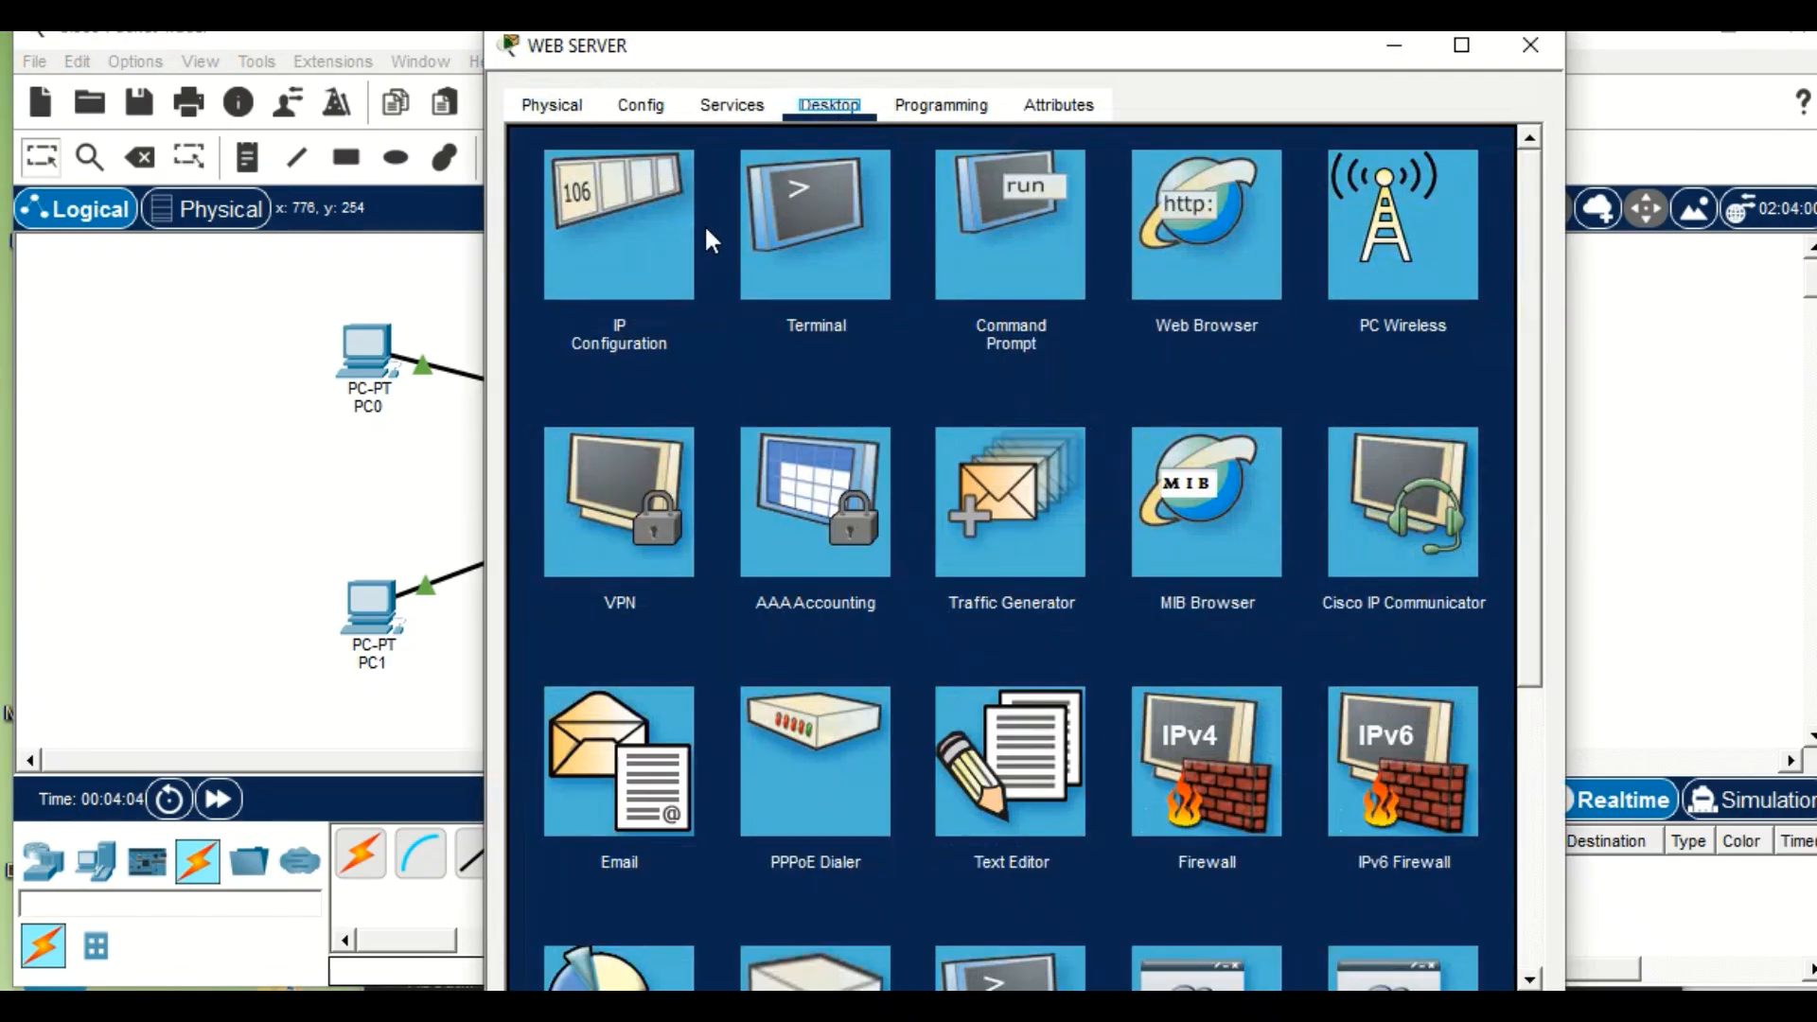
left_click(624, 229)
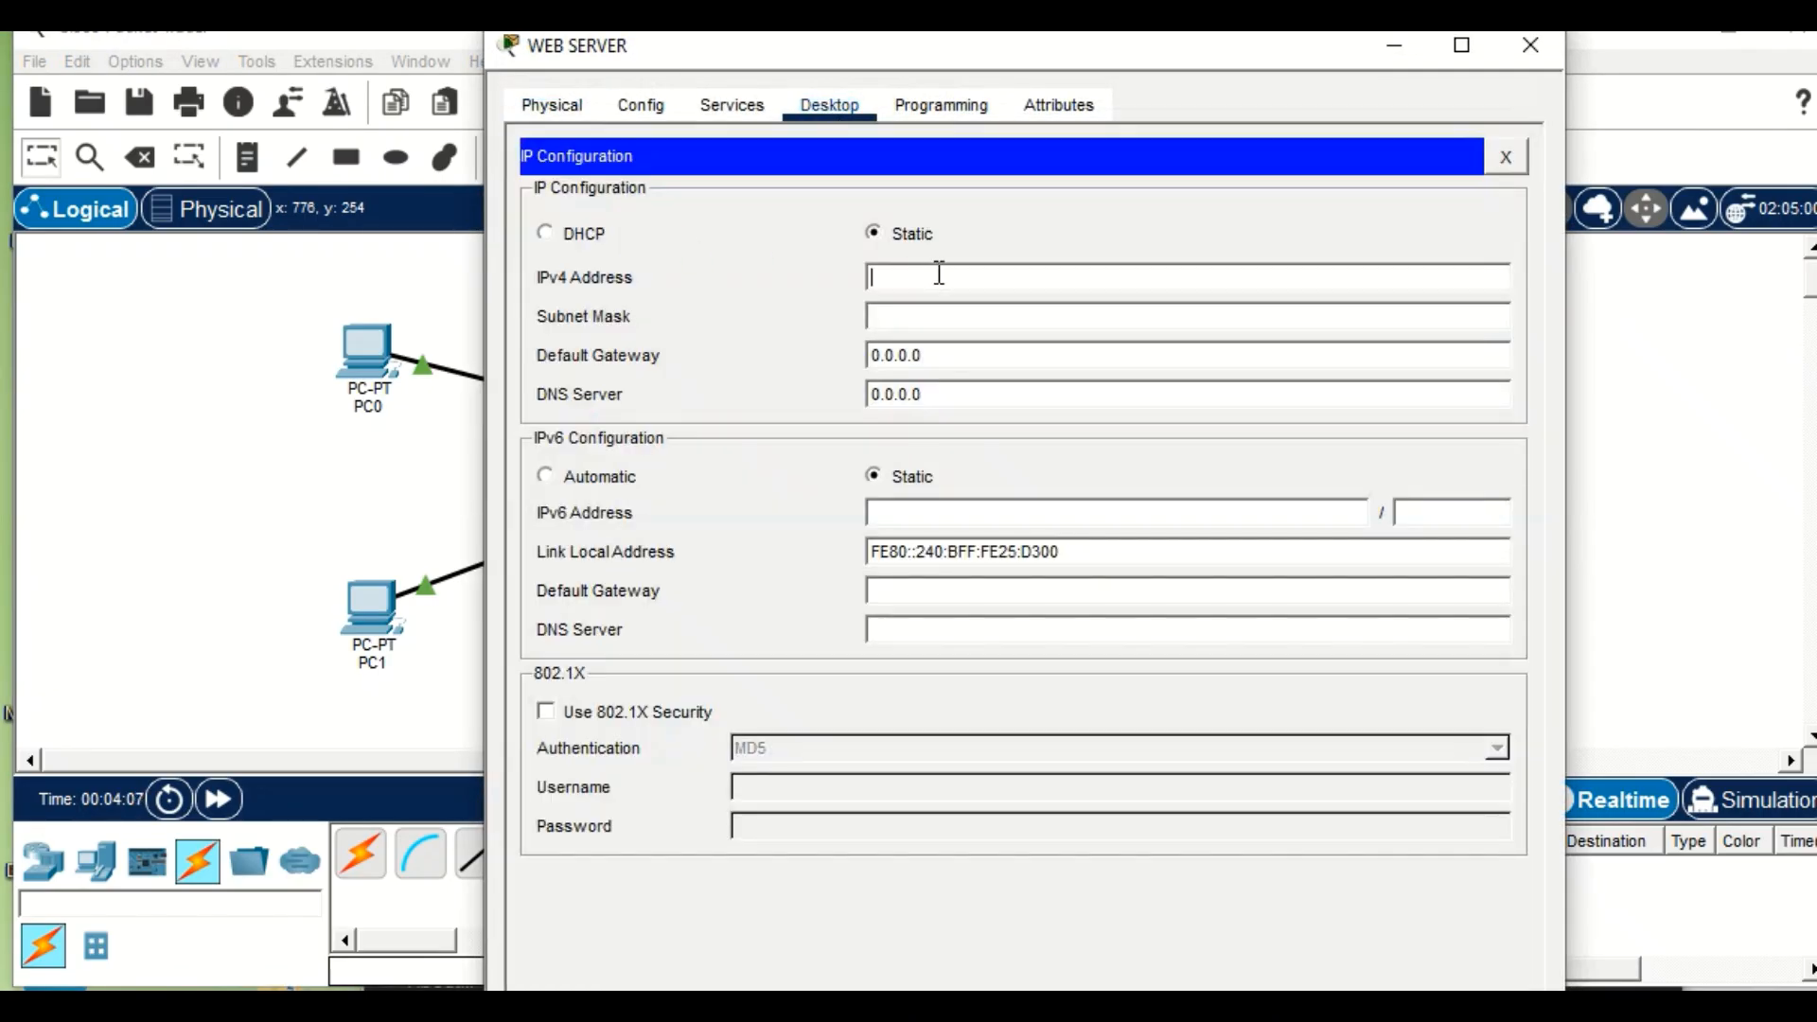
type("1")
type("92.168")
type(".1.1")
left_click(950, 322)
Set the WEB SERVER's IPv4 default gateway to 192.168.1.1.
left_click(965, 352)
key("BackSpace")
key("BackSpace")
key("BackSpace")
key("BackSpace")
key("BackSpace")
key("BackSpace")
key("BackSpace")
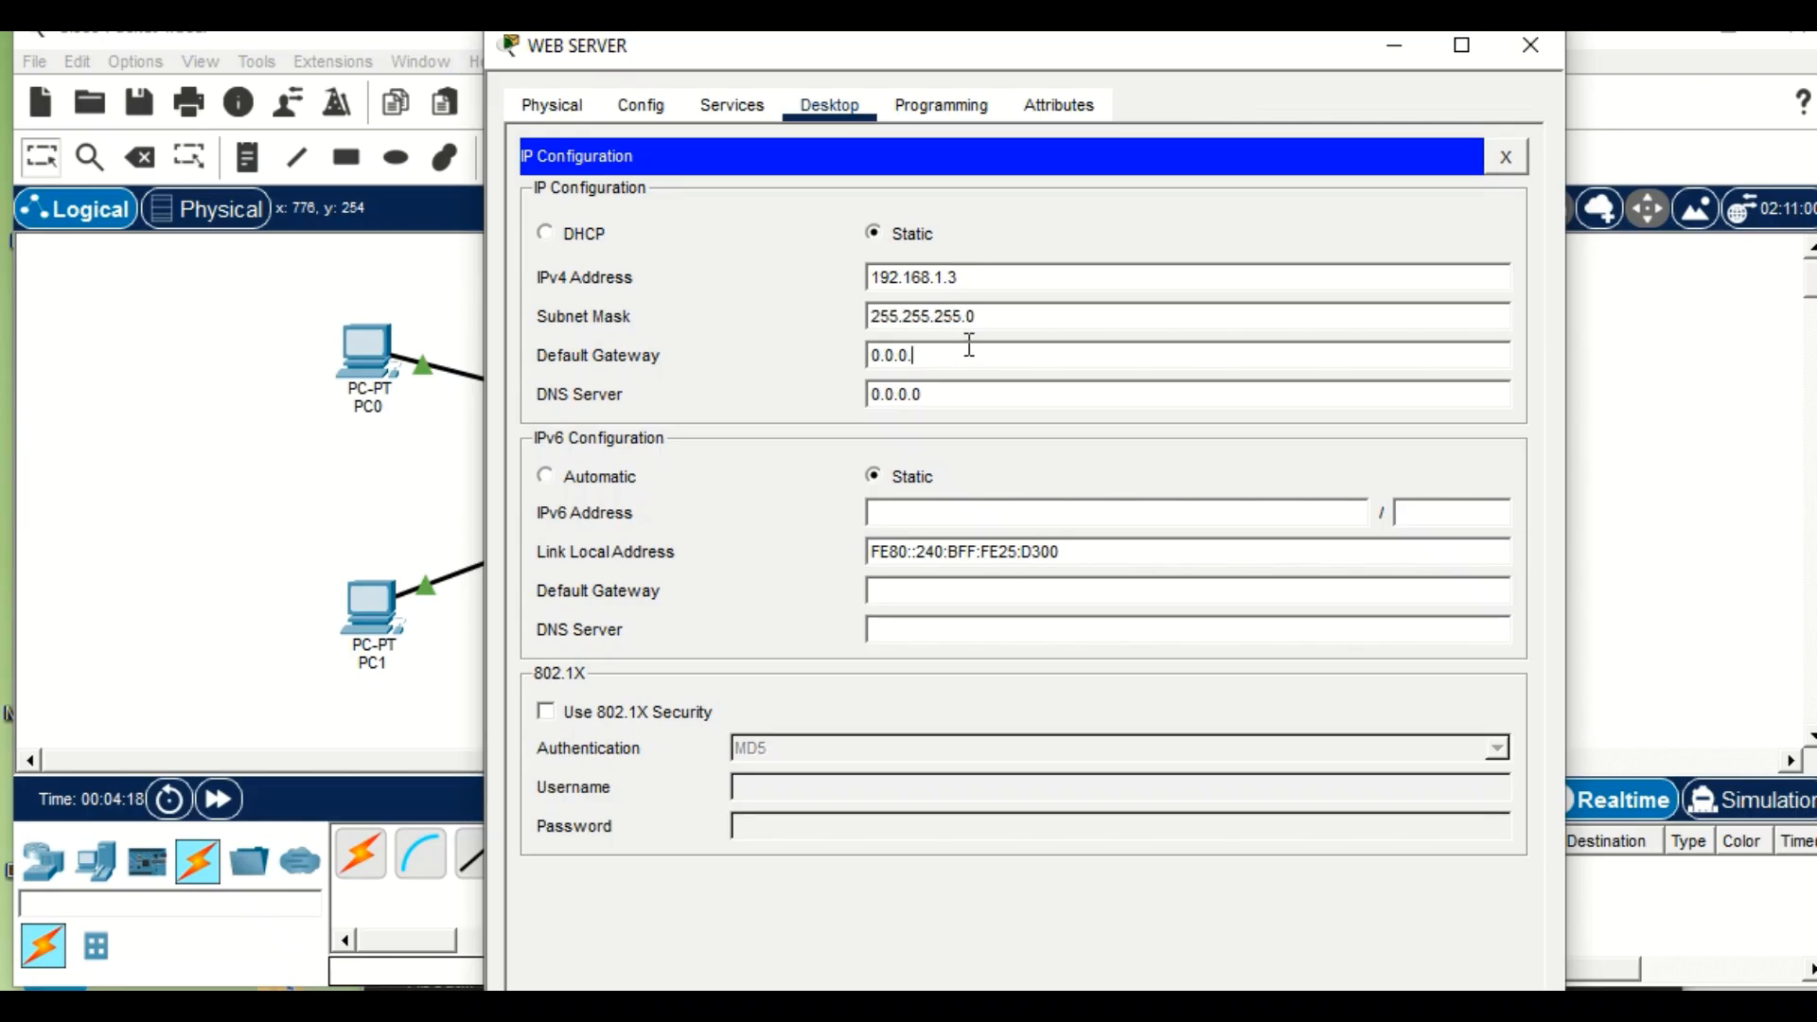
type("19")
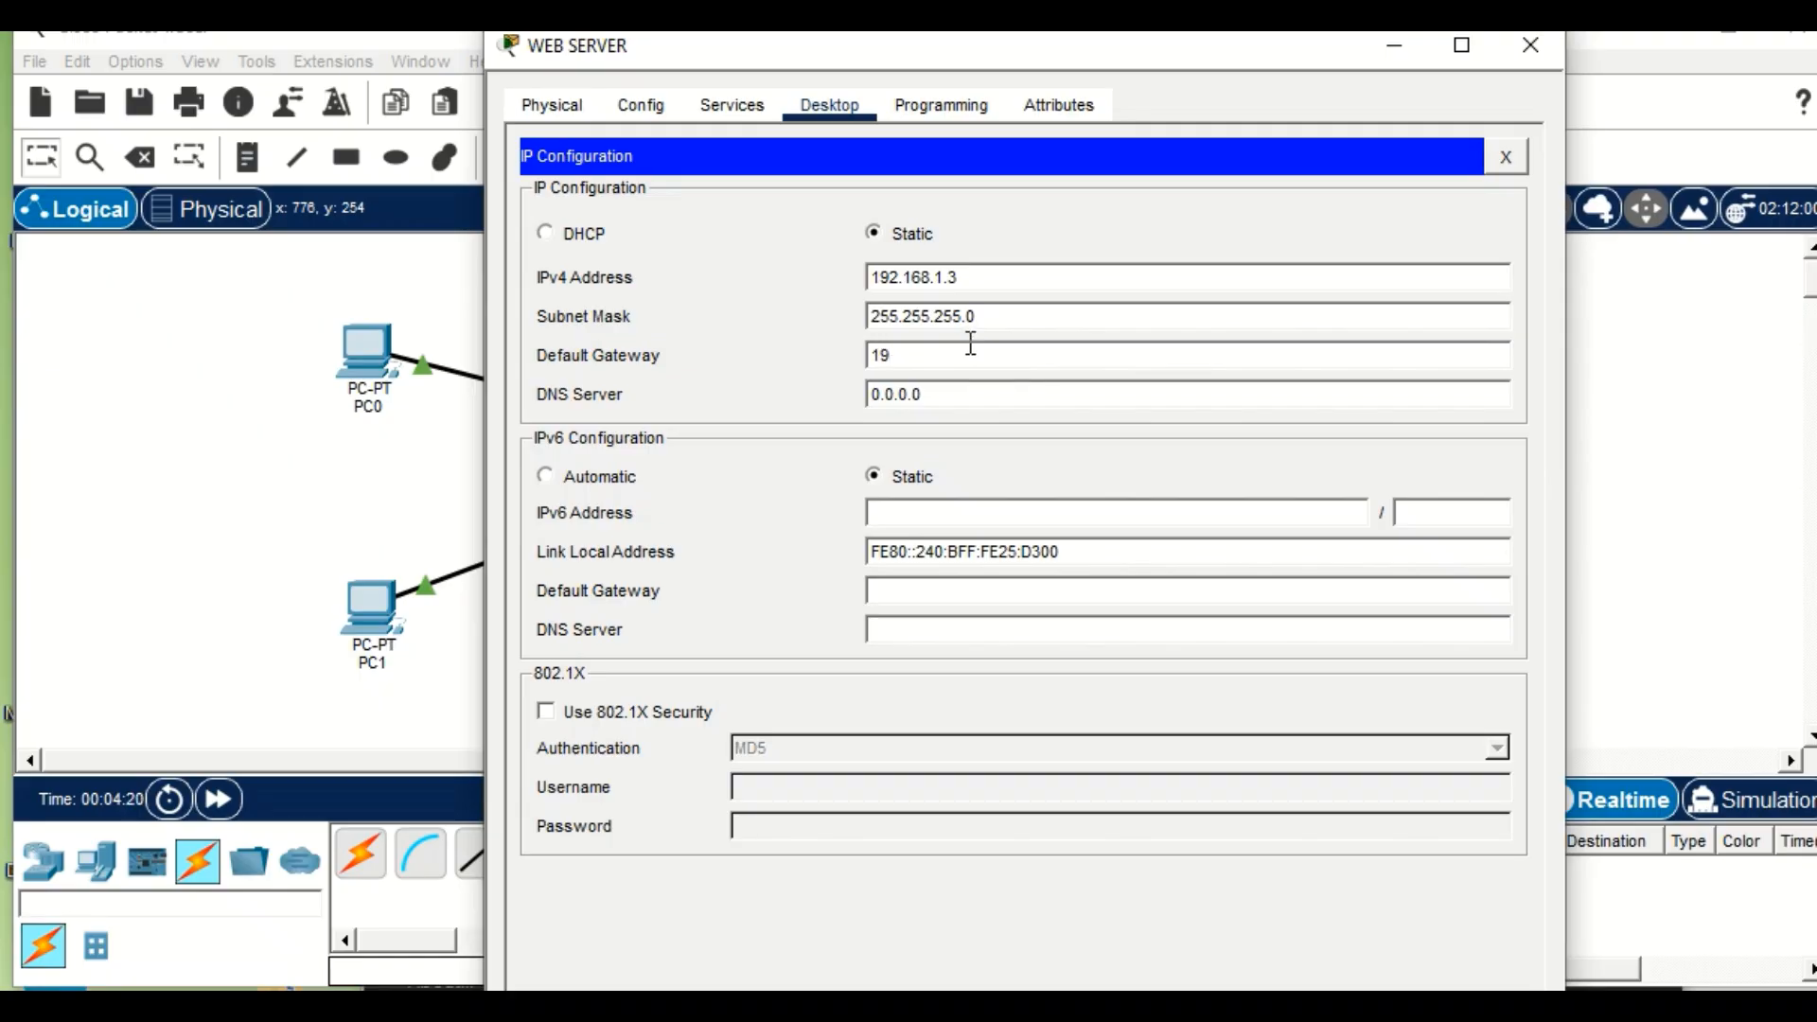
type("2.168.1")
Set the WEB SERVER's IPv4 DNS server to 192.168.1.2 and return to the network workspace.
left_click(991, 393)
key("BackSpace")
key("BackSpace")
key("BackSpace")
key("BackSpace")
key("BackSpace")
key("BackSpace")
key("BackSpace")
type("192.168.1")
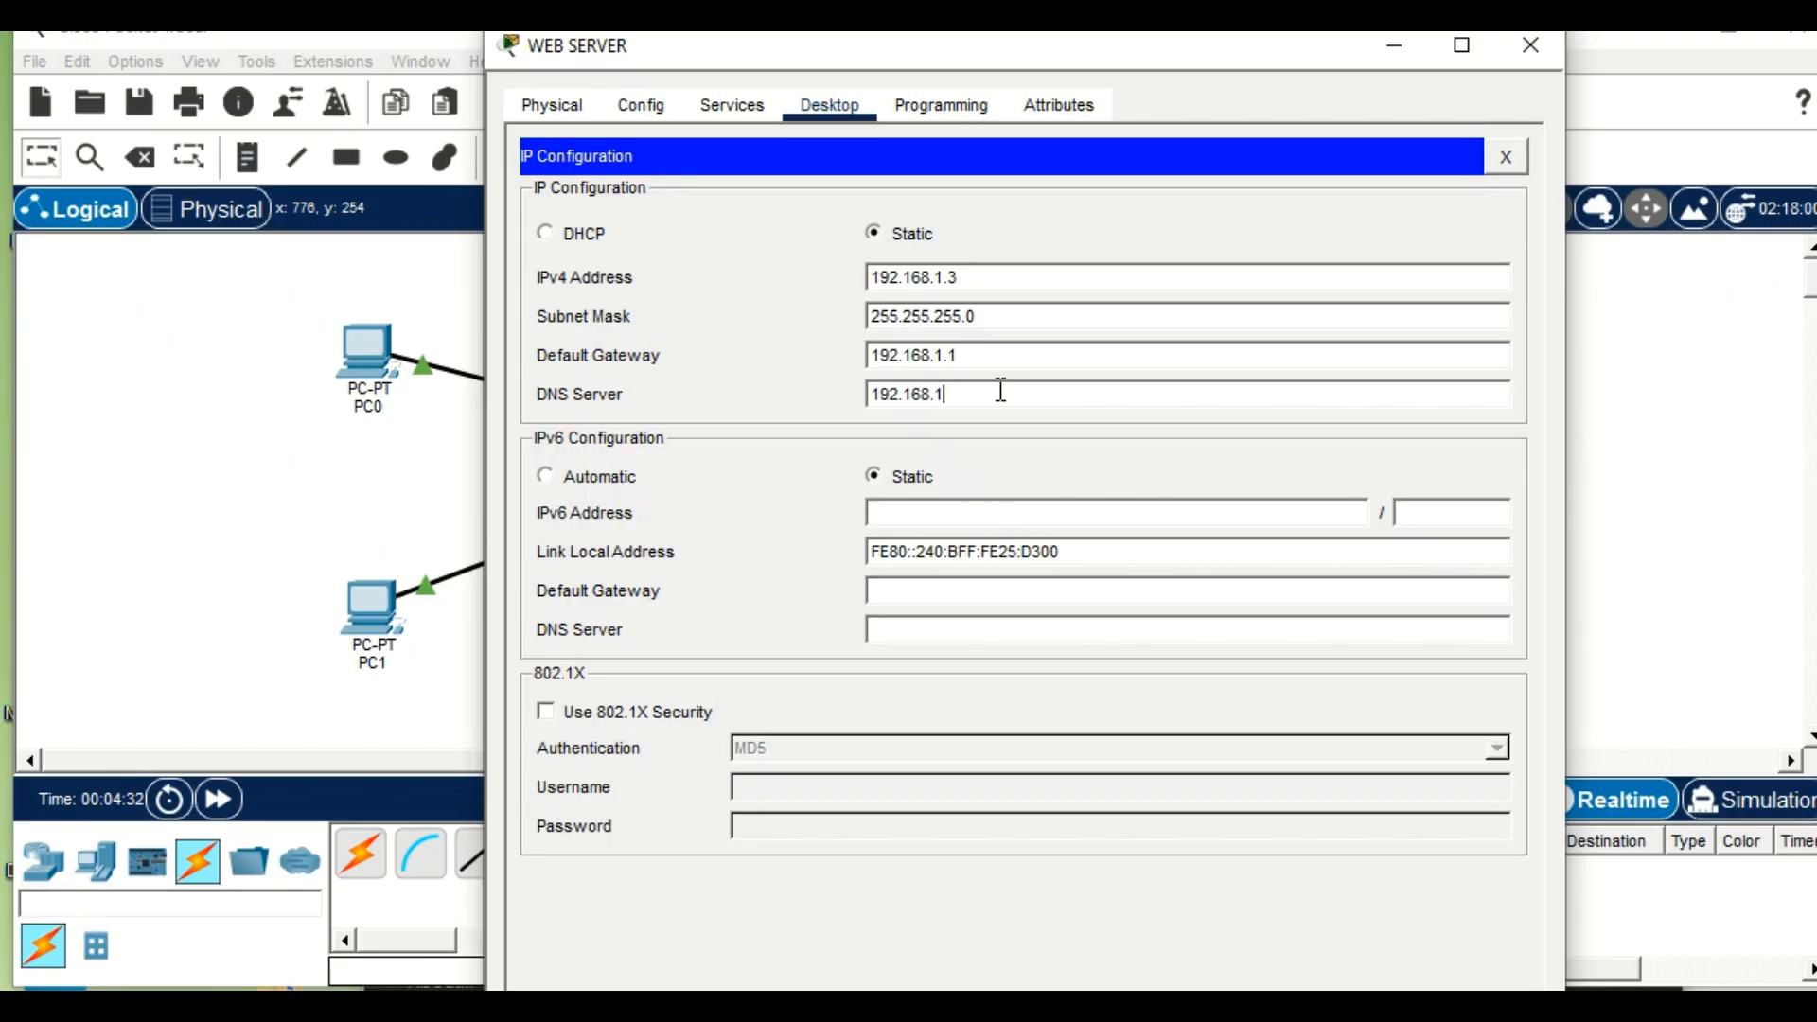
type(".2")
left_click(1735, 433)
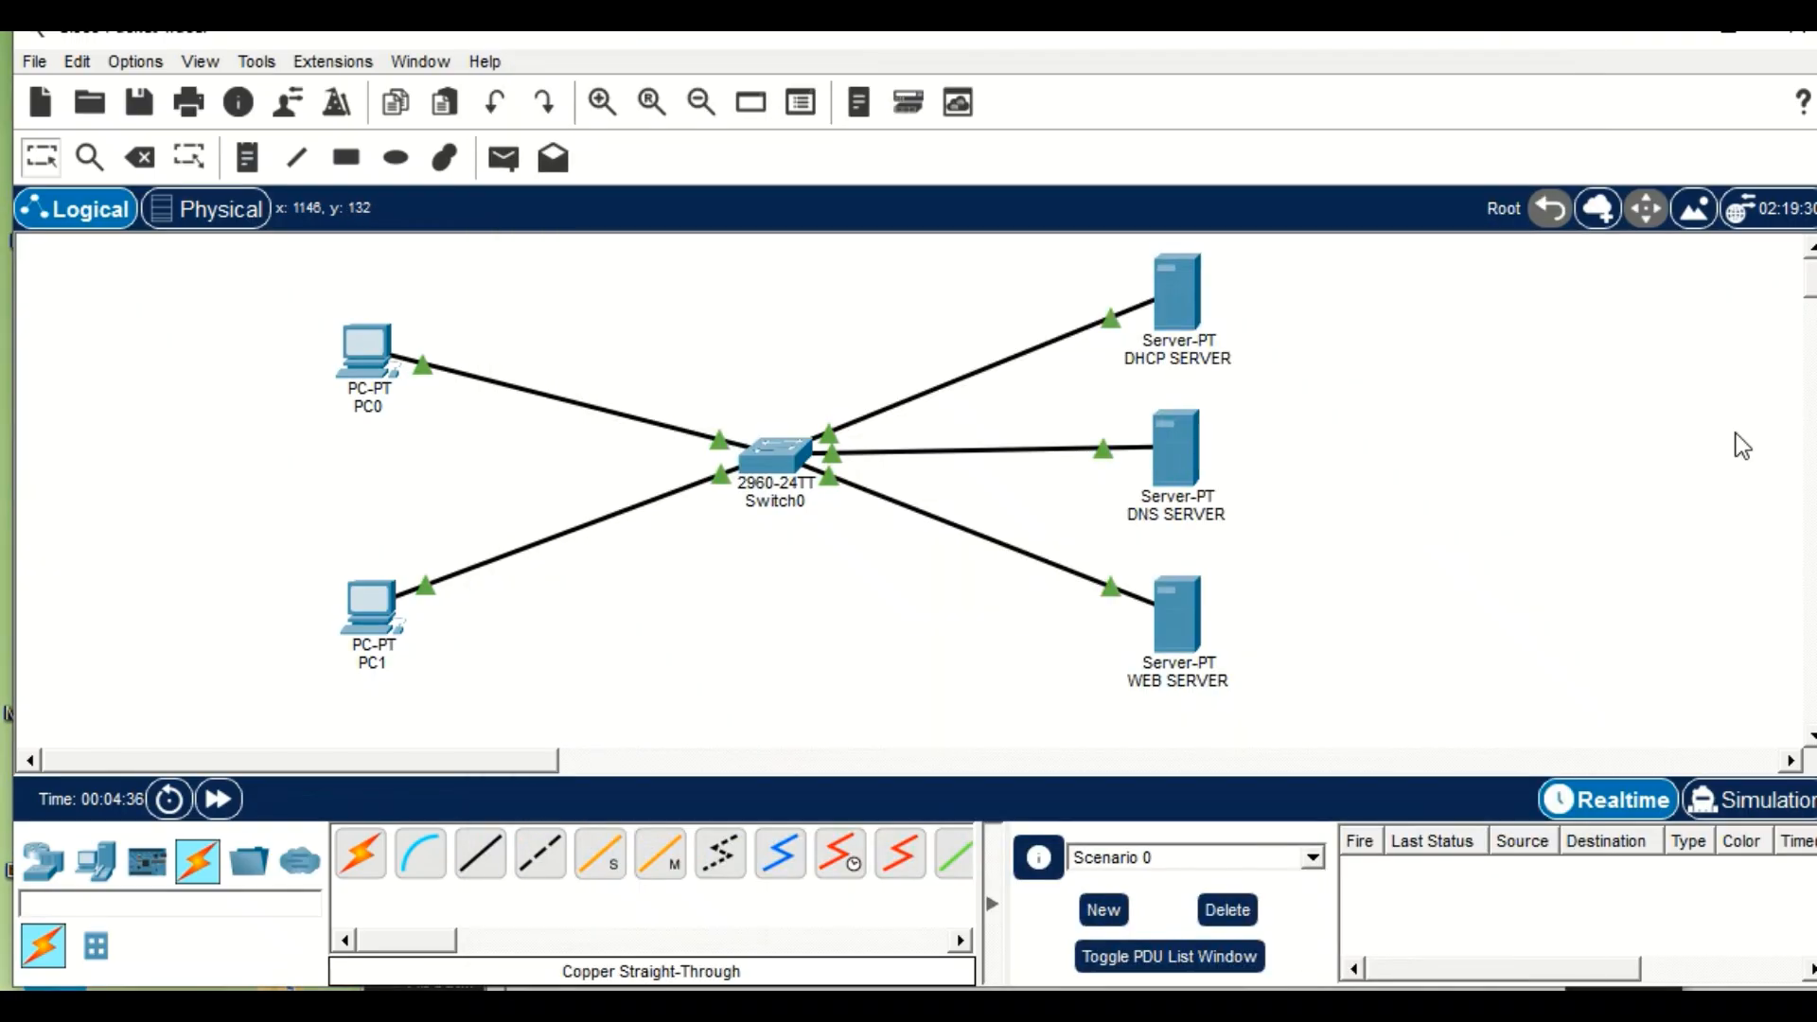
In the DHCP SERVER's DHCP service, set the default gateway of serverPool to 192.168.1.1.
left_click(1195, 295)
left_click(725, 106)
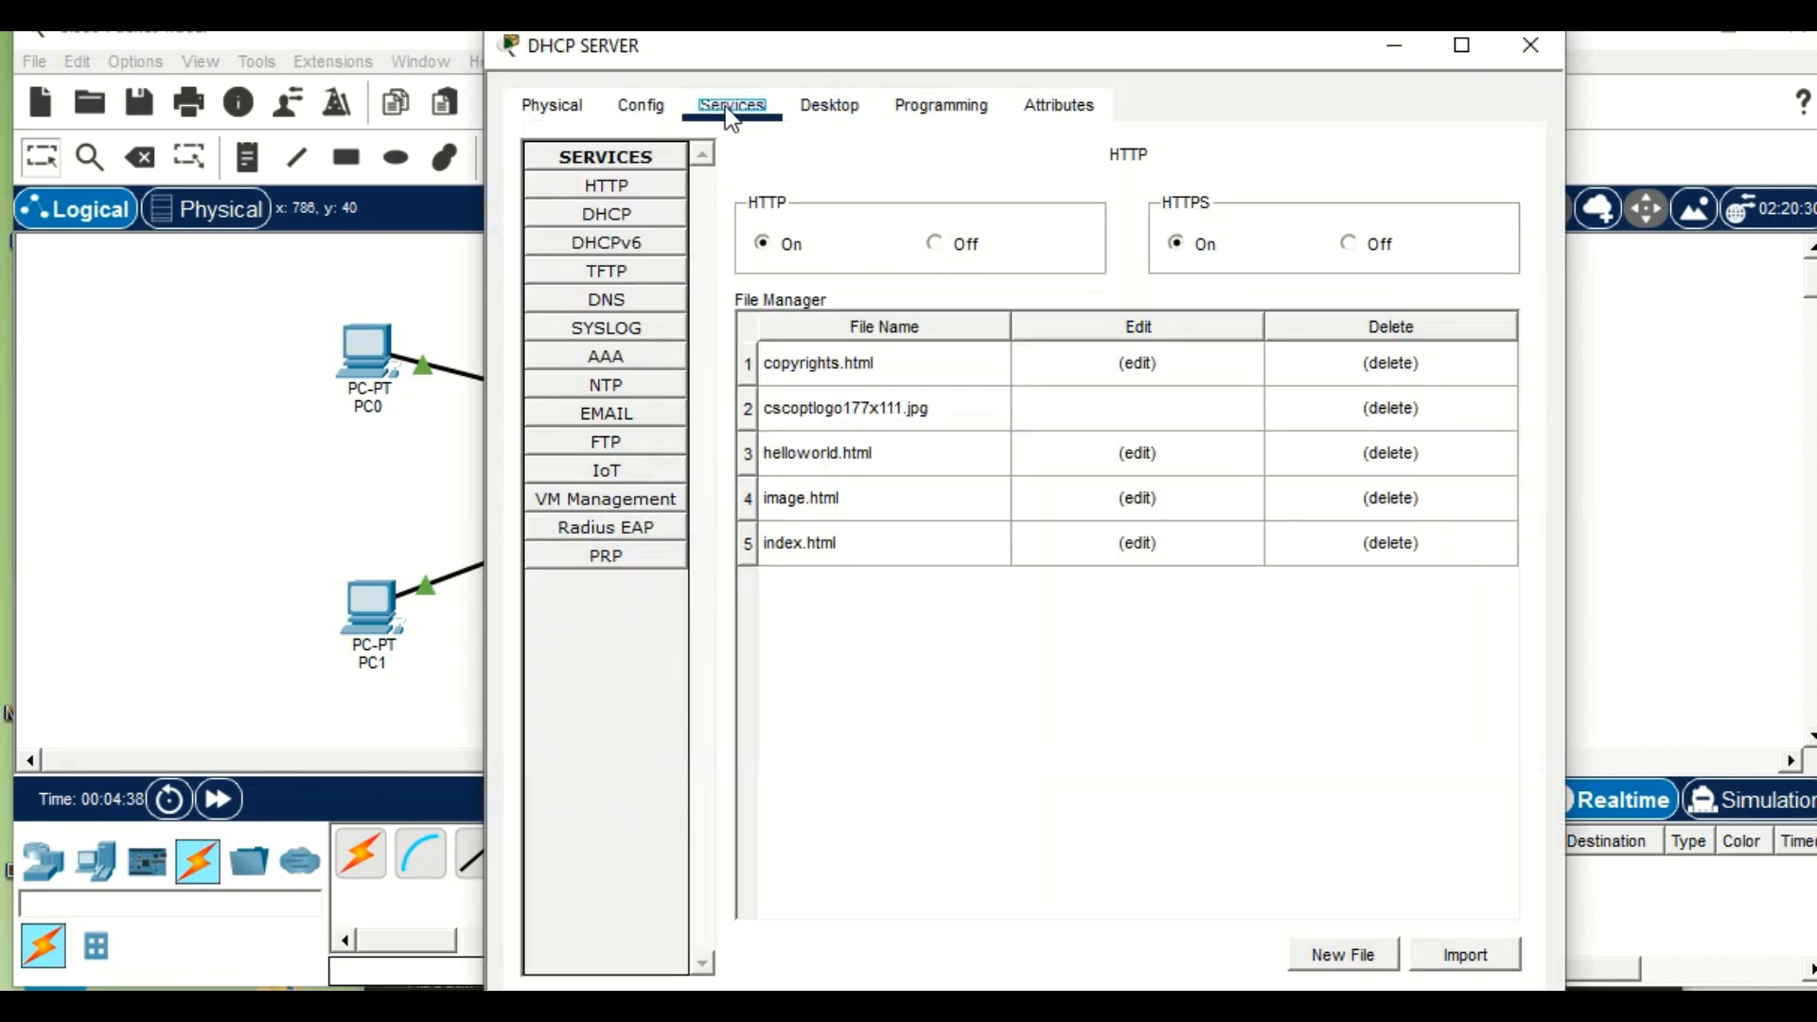
left_click(606, 214)
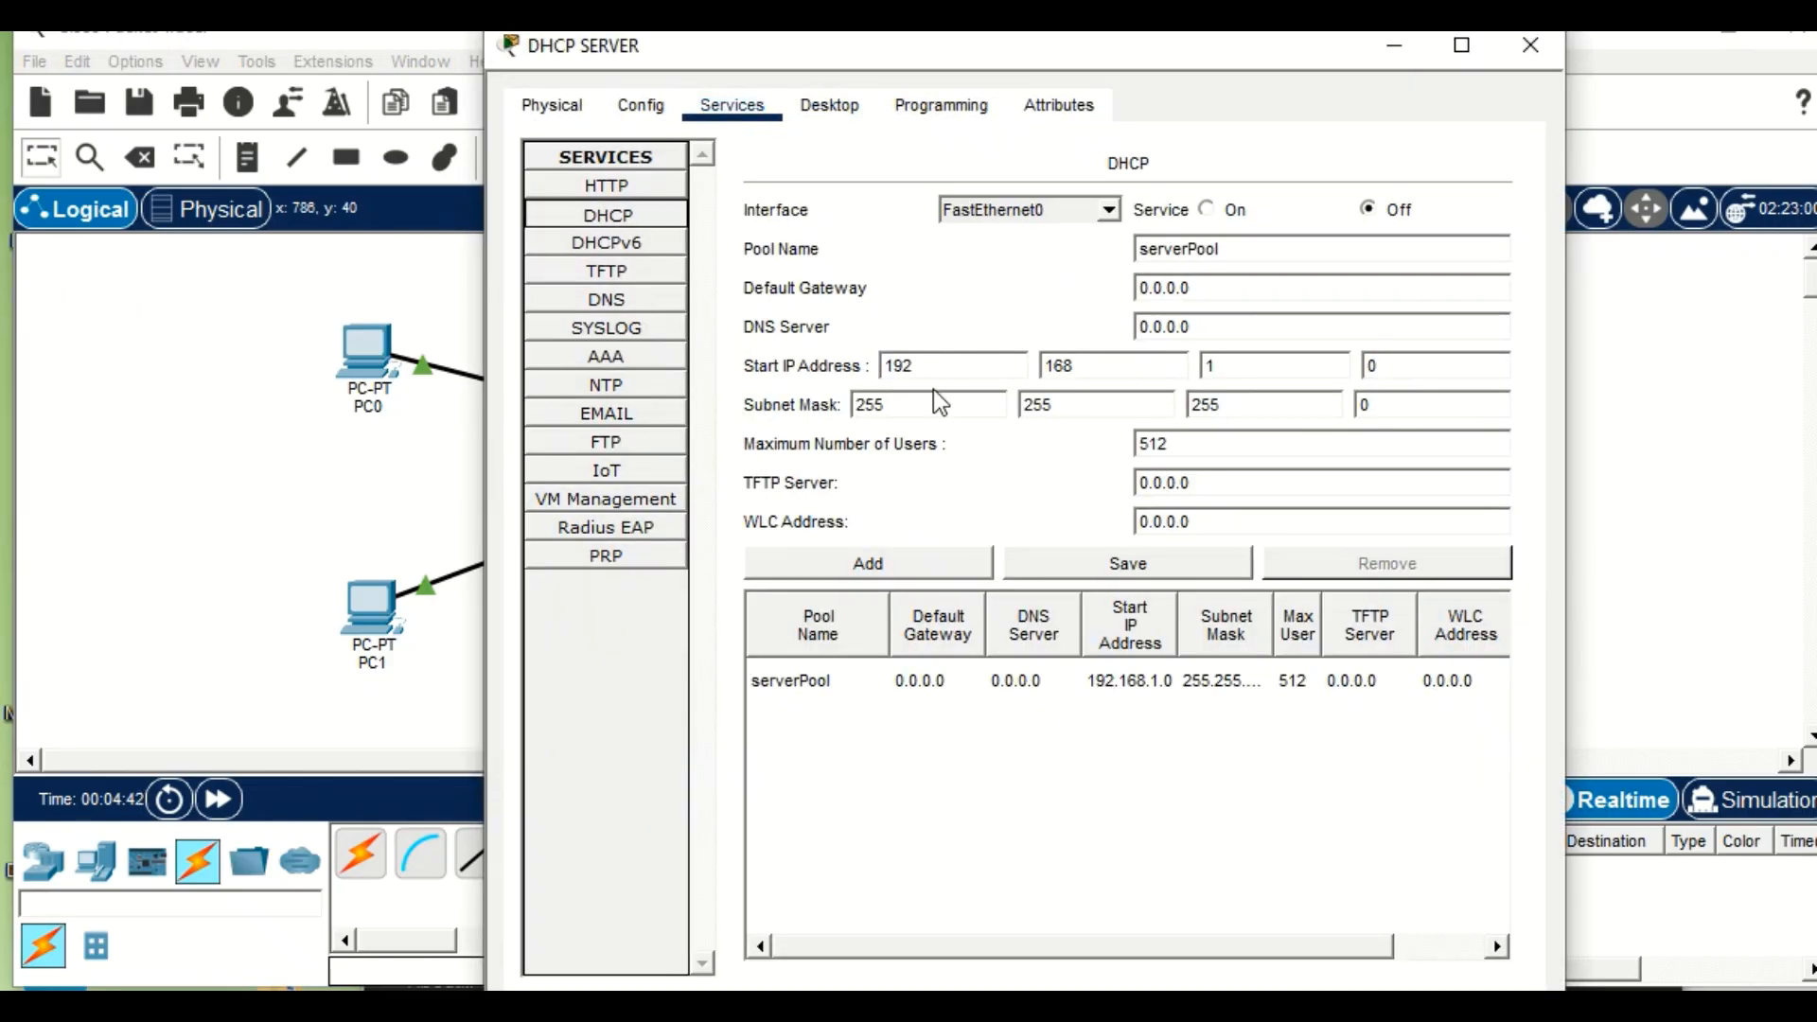
left_click(1221, 291)
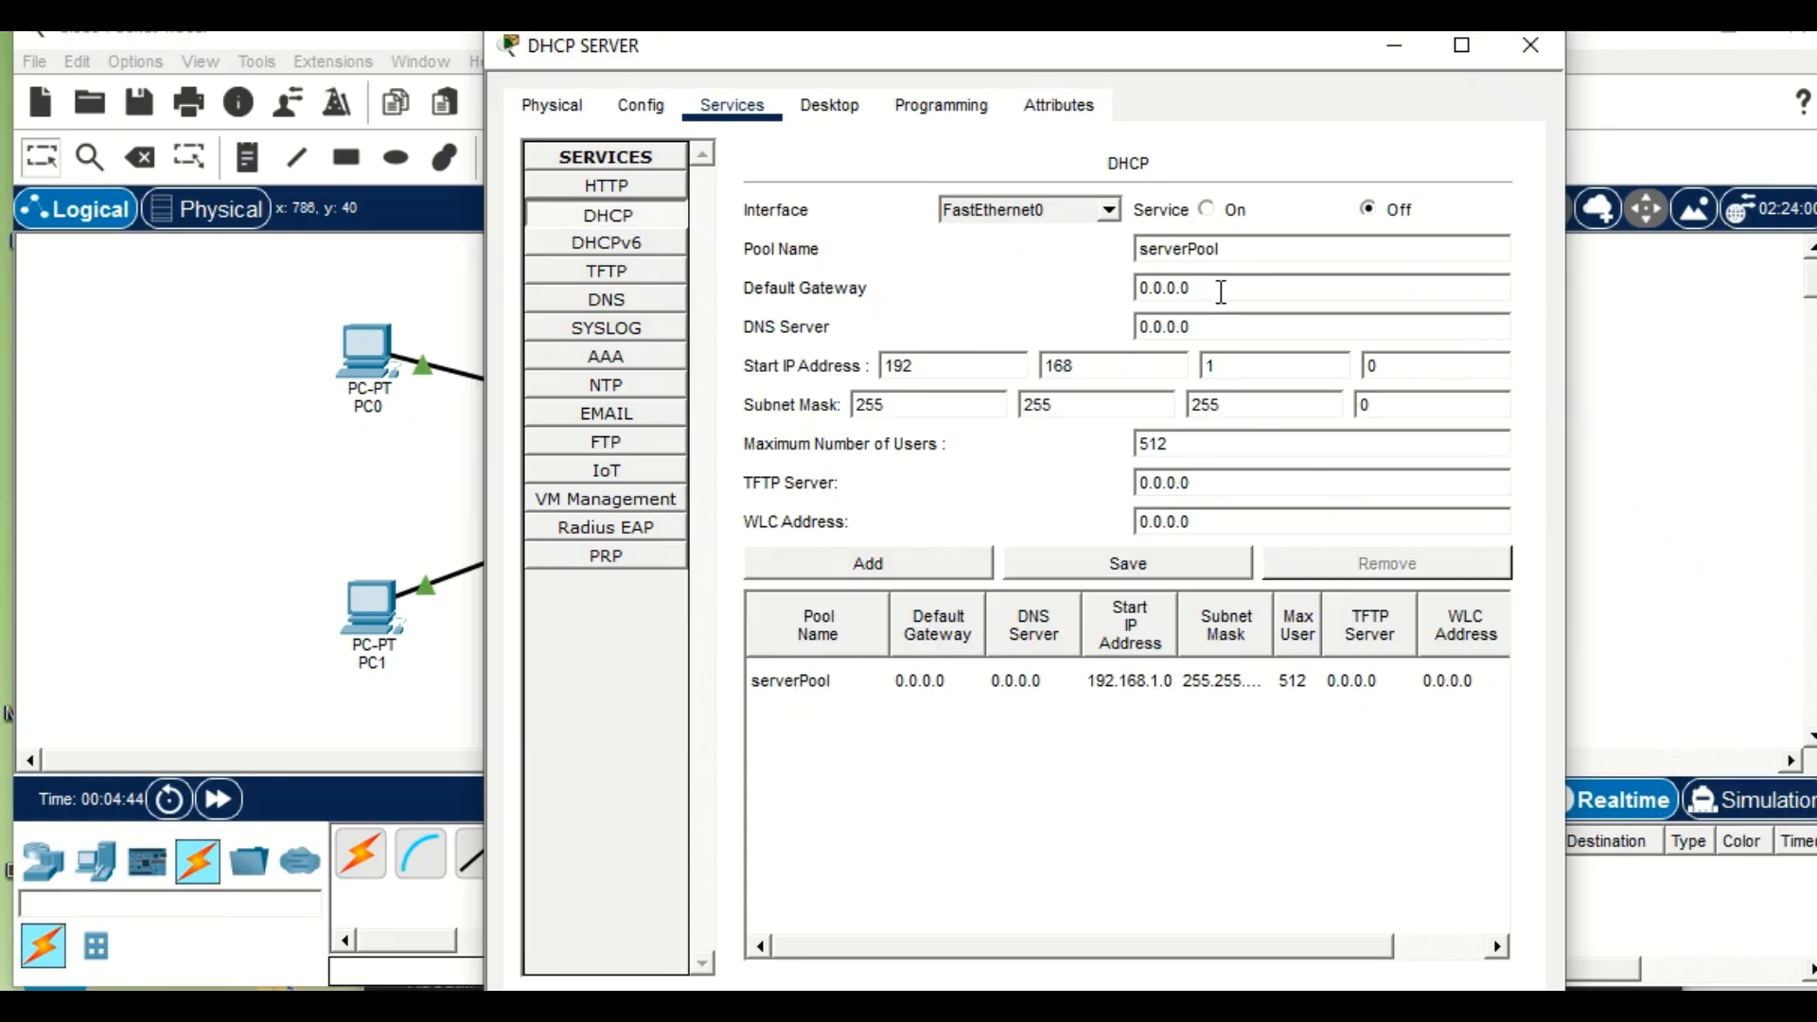
key("BackSpace")
key("BackSpace")
key("BackSpace")
key("BackSpace")
key("BackSpace")
key("BackSpace")
key("BackSpace")
type("192.168")
Set the DNS server of the DHCP pool to 192.168.1.2.
key("BackSpace")
key("BackSpace")
key("BackSpace")
key("BackSpace")
key("BackSpace")
key("BackSpace")
key("BackSpace")
type("192")
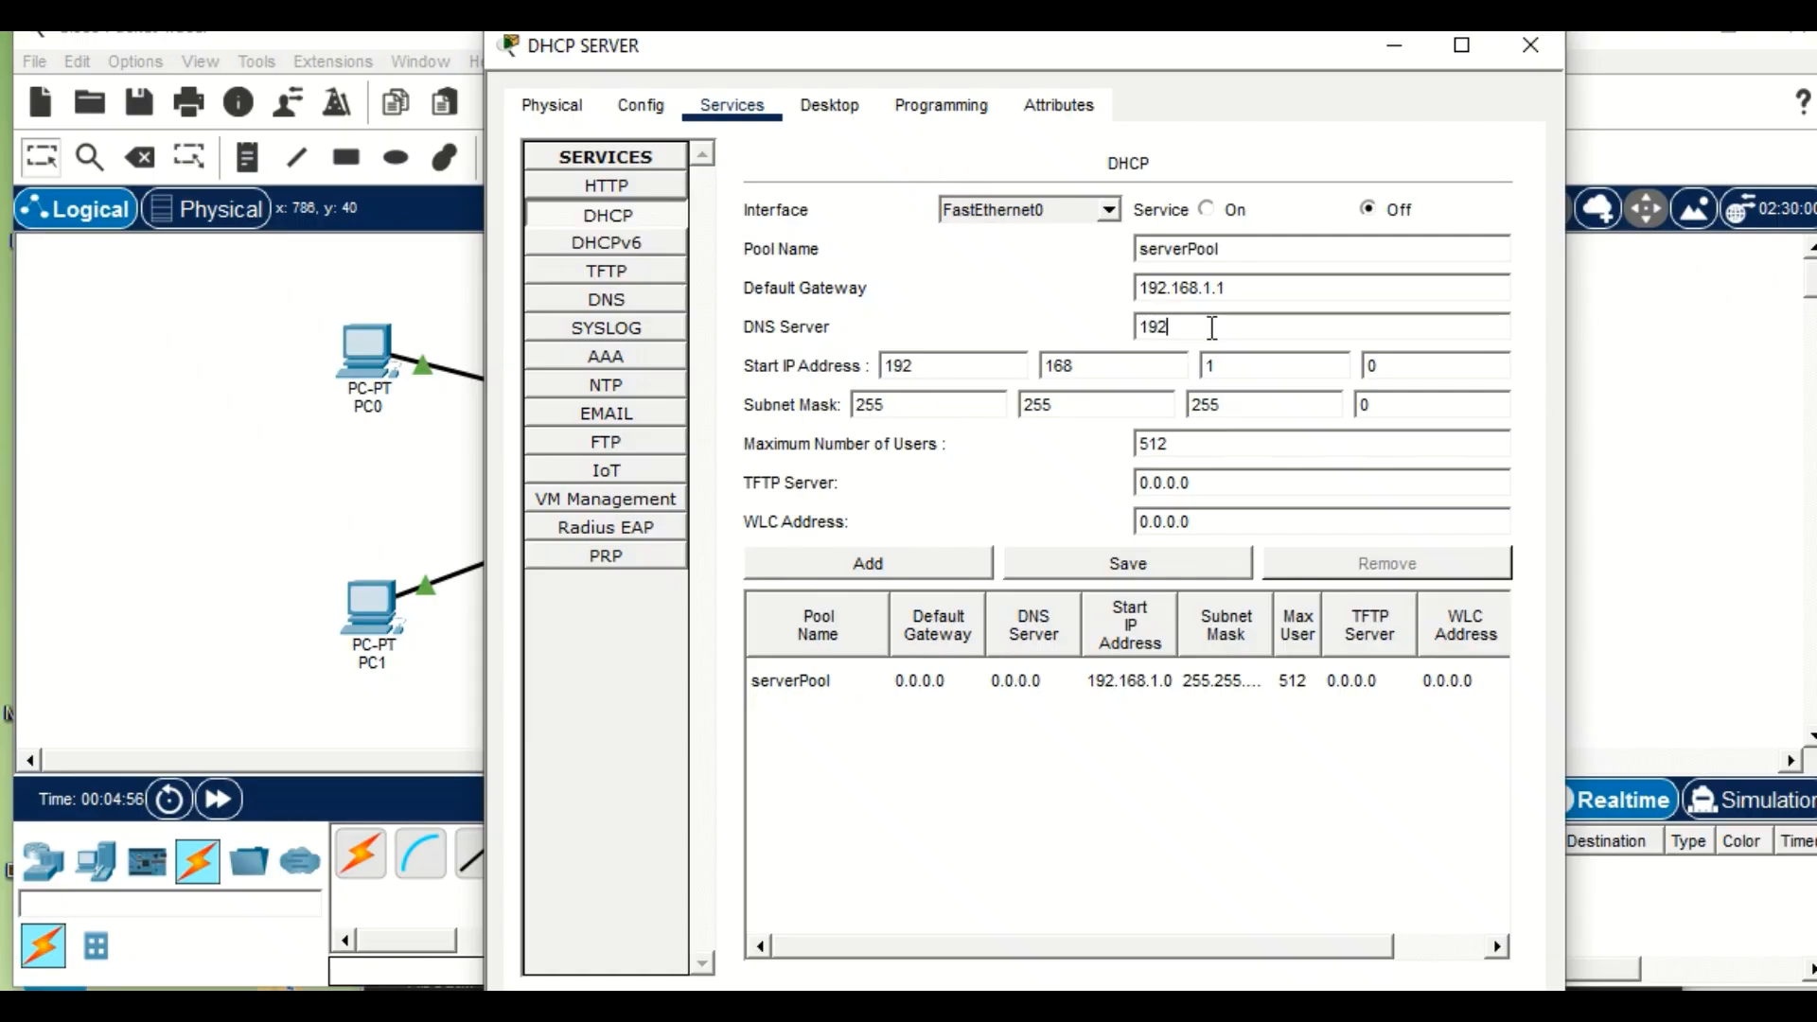
type(".168.1.2")
Set the DHCP pool's start IP address to 192.168.1.10.
left_click(1260, 250)
left_click(1391, 366)
key("BackSpace")
type("10")
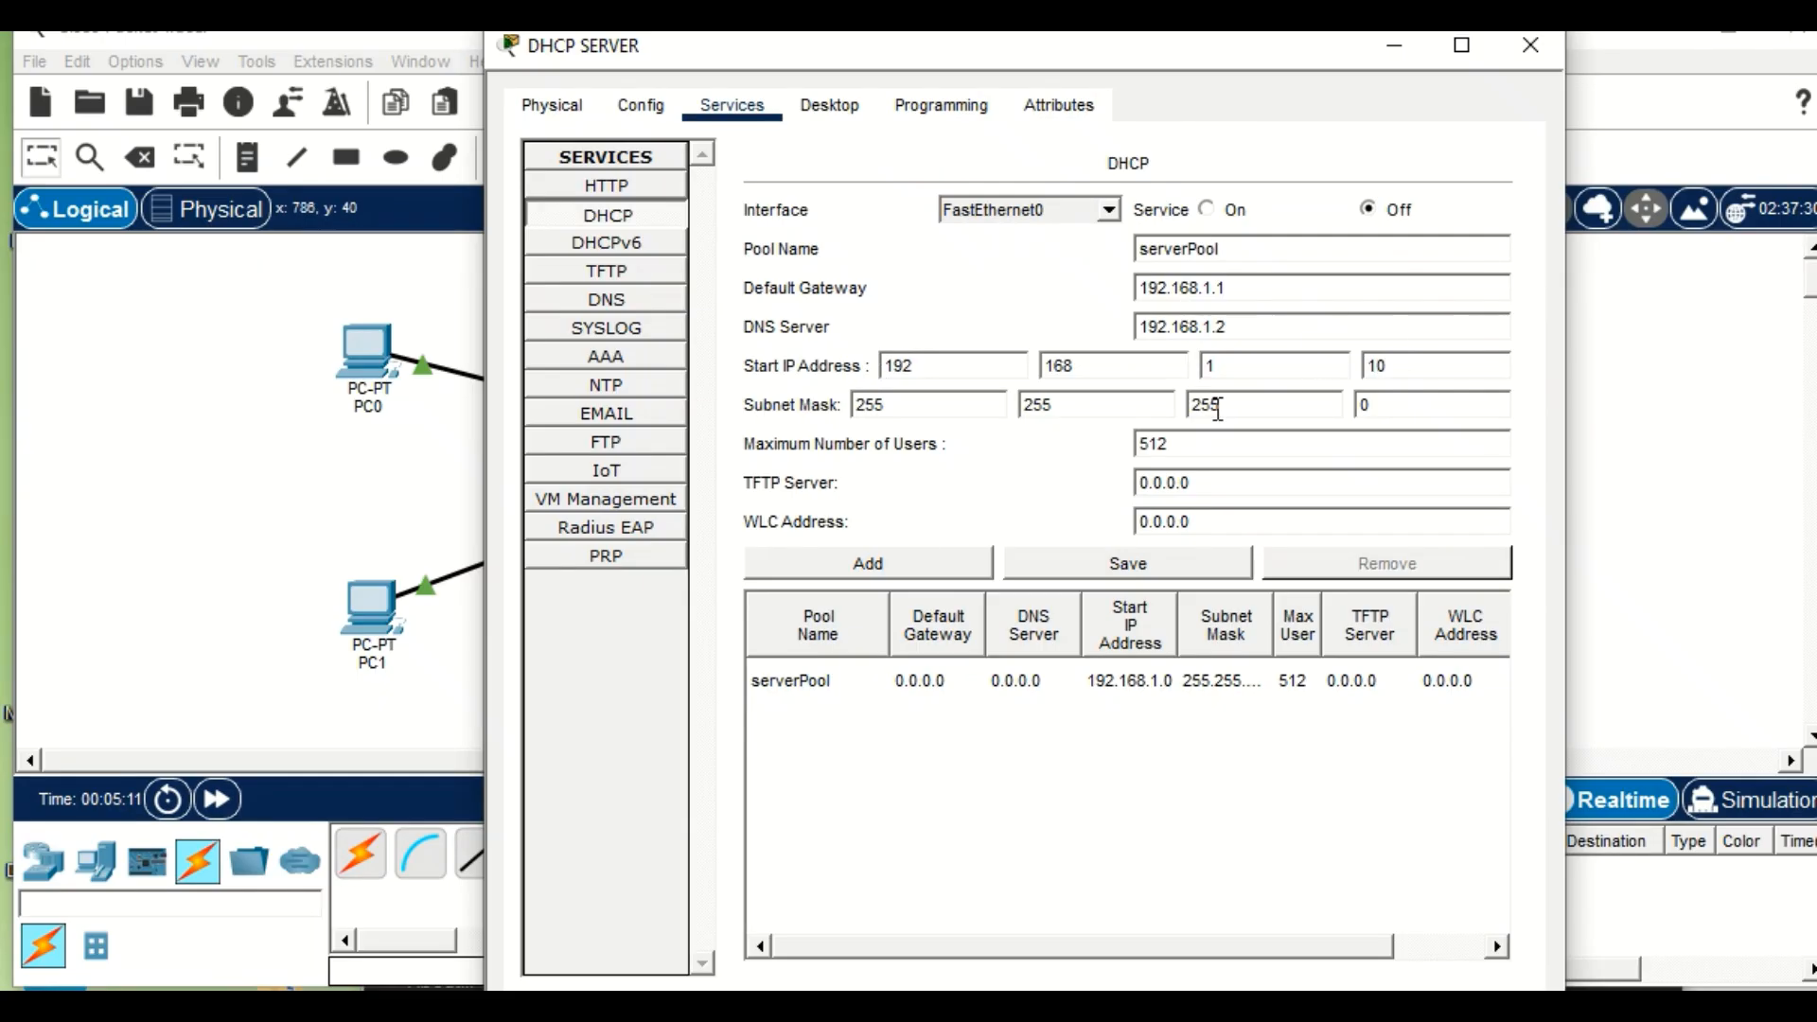
Limit the DHCP pool to a maximum of 20 users and save the changes to serverPool.
left_click(1208, 445)
key("BackSpace")
key("BackSpace")
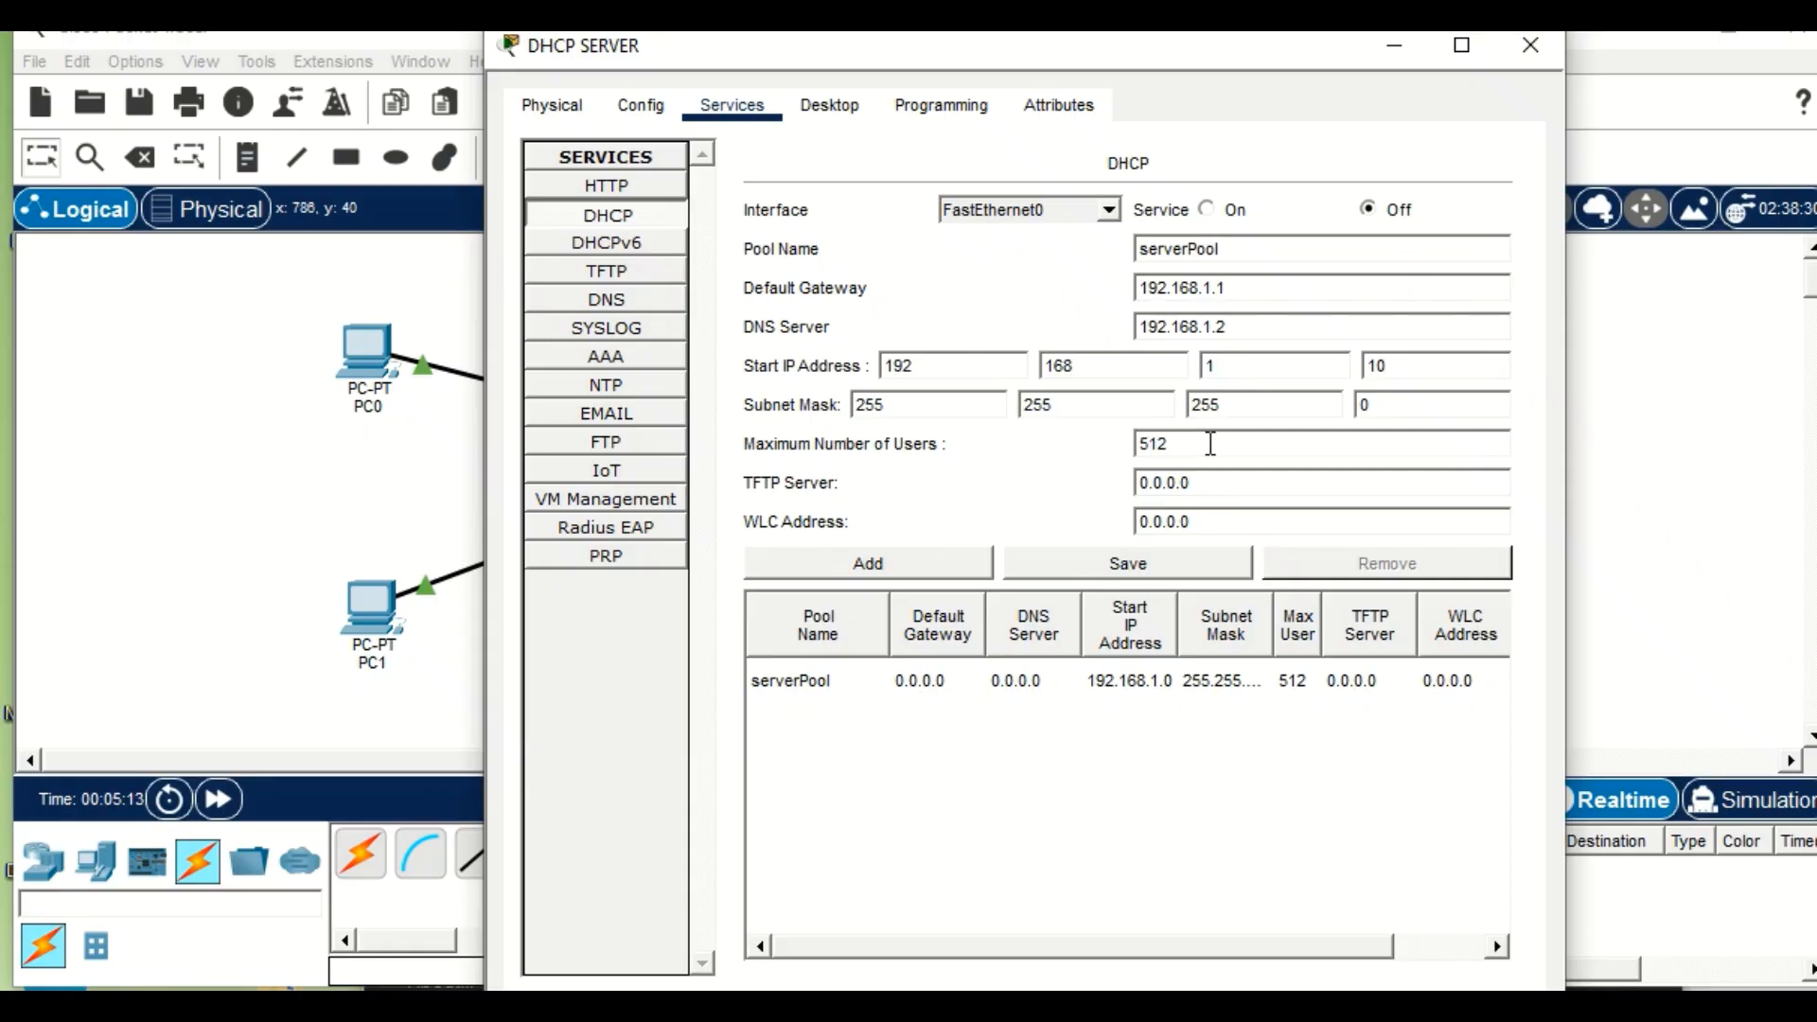
type("20")
left_click_drag(1040, 989, 1040, 1021)
left_click_drag(1190, 989, 1191, 867)
scroll(1223, 639, "down", 2)
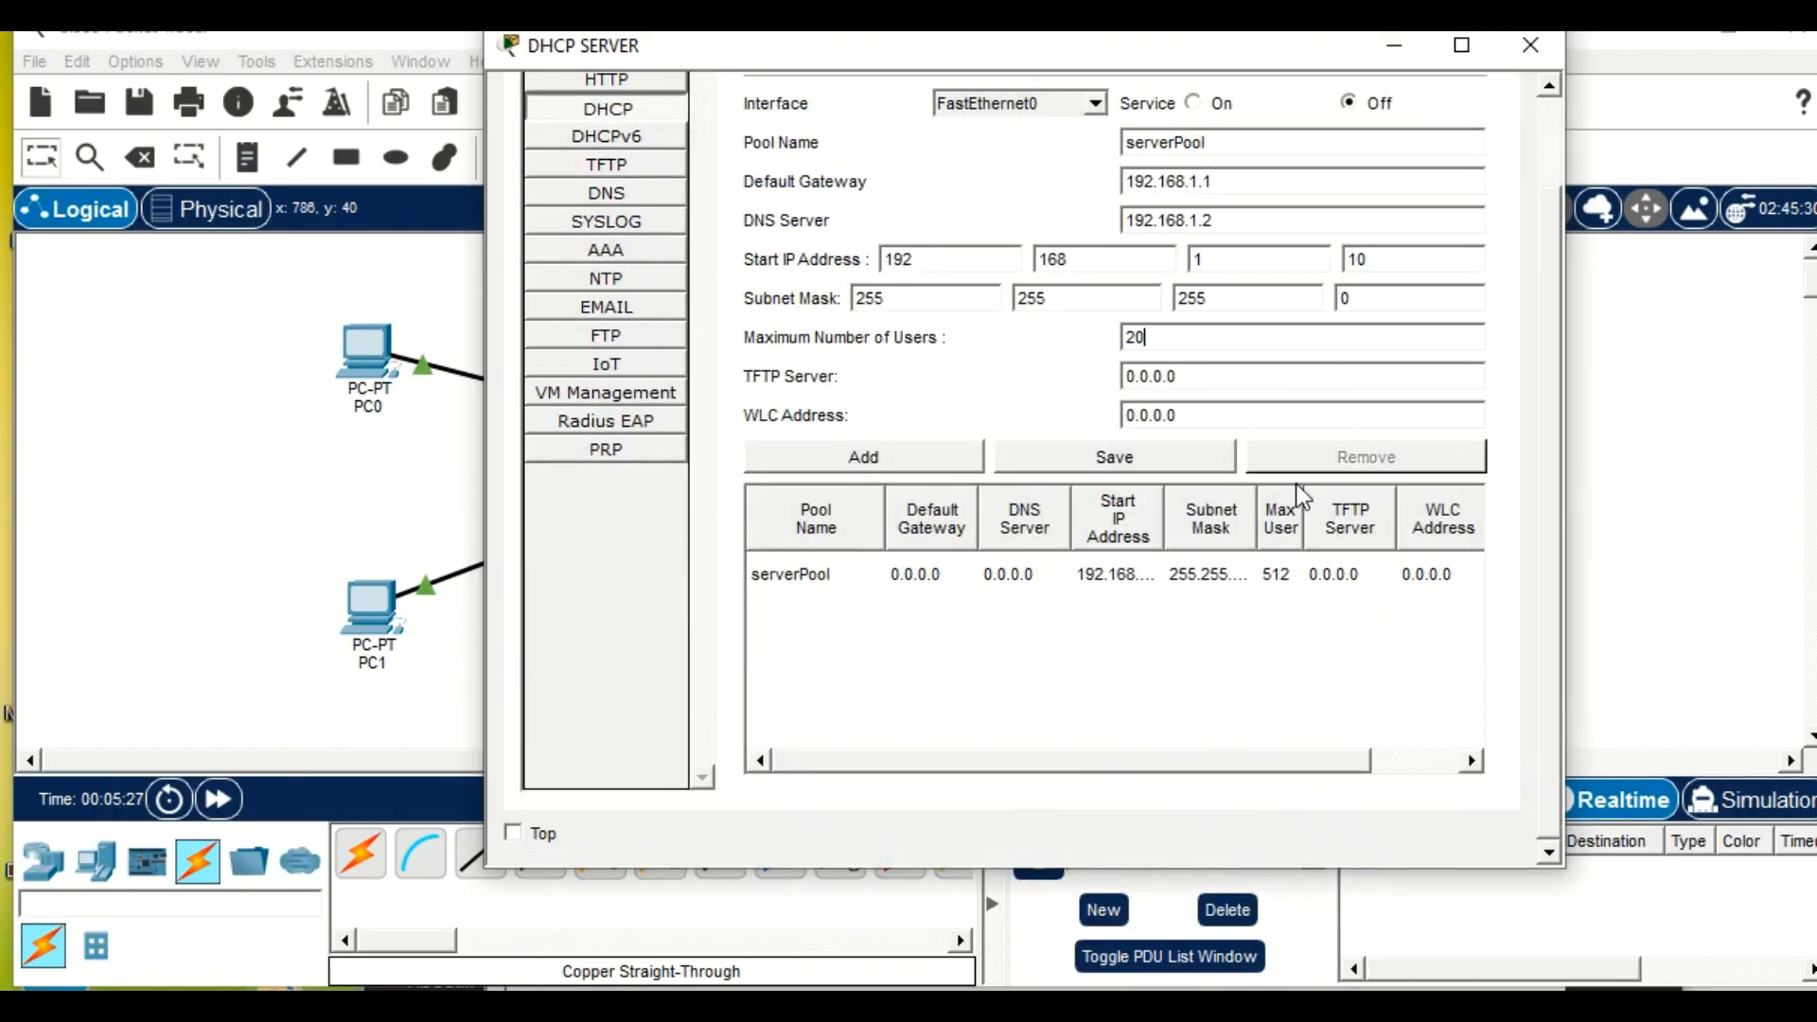
left_click(1164, 466)
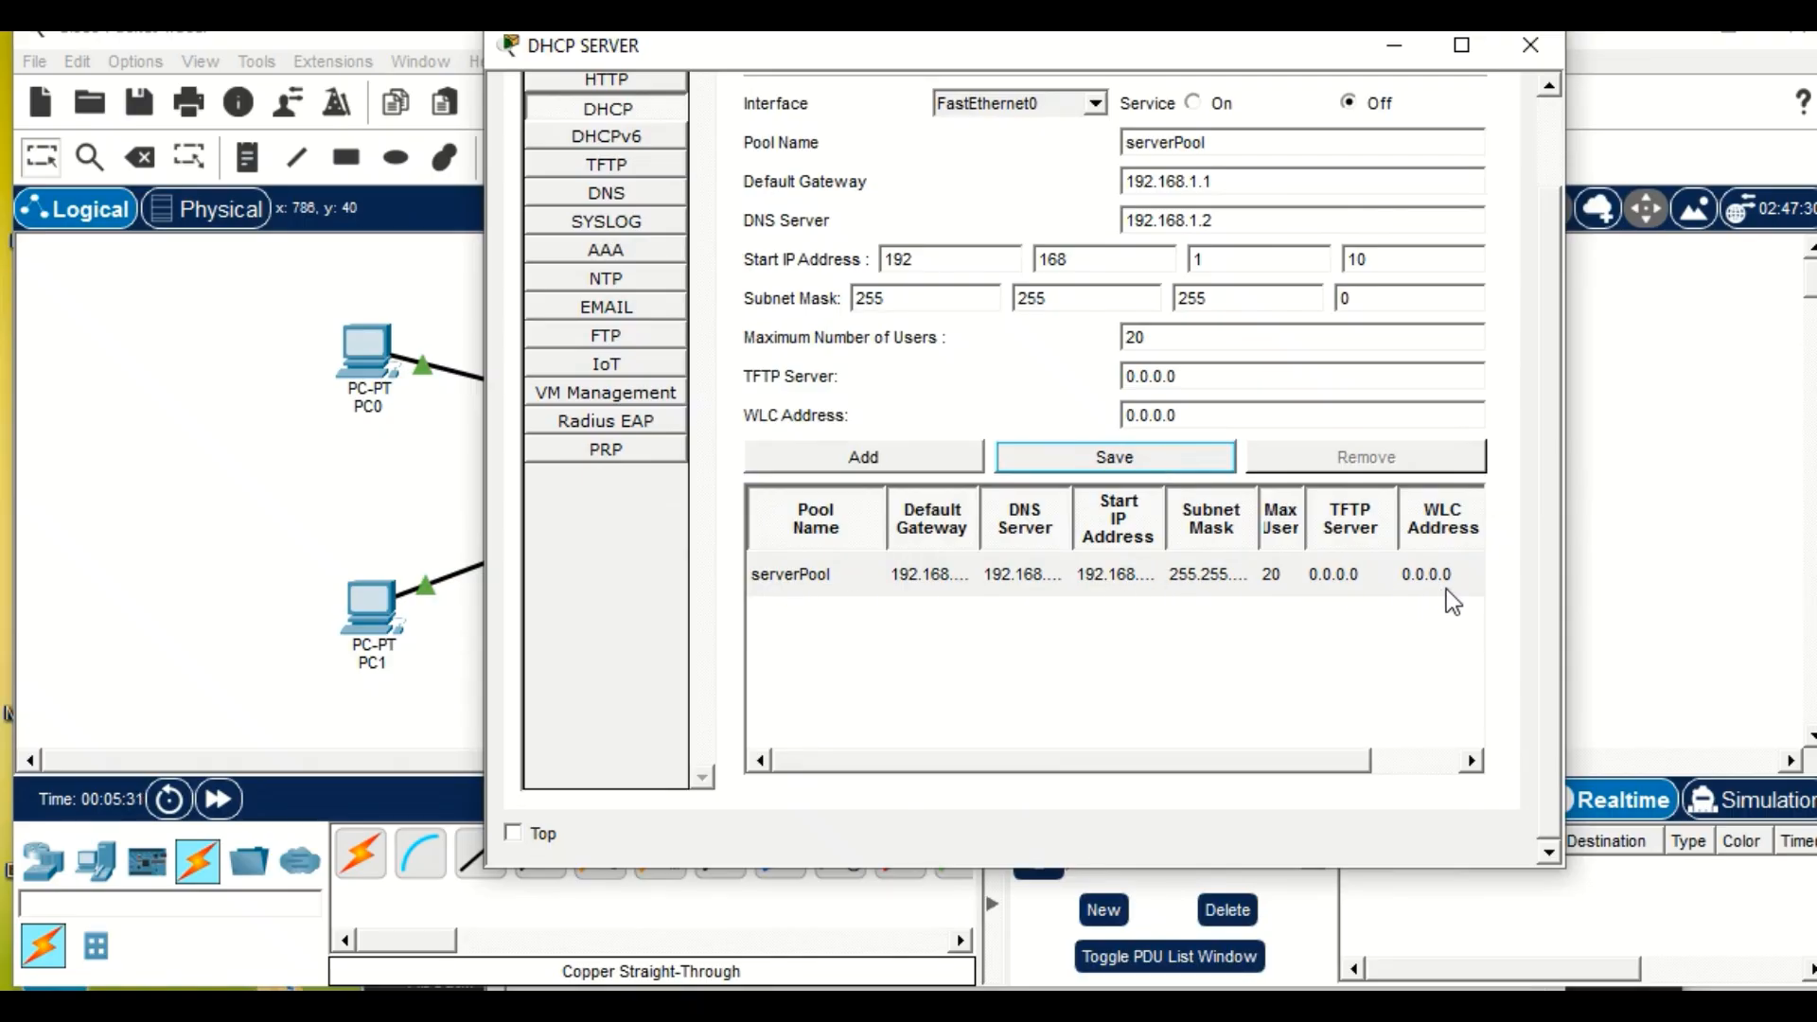
left_click(1394, 42)
left_click(1171, 445)
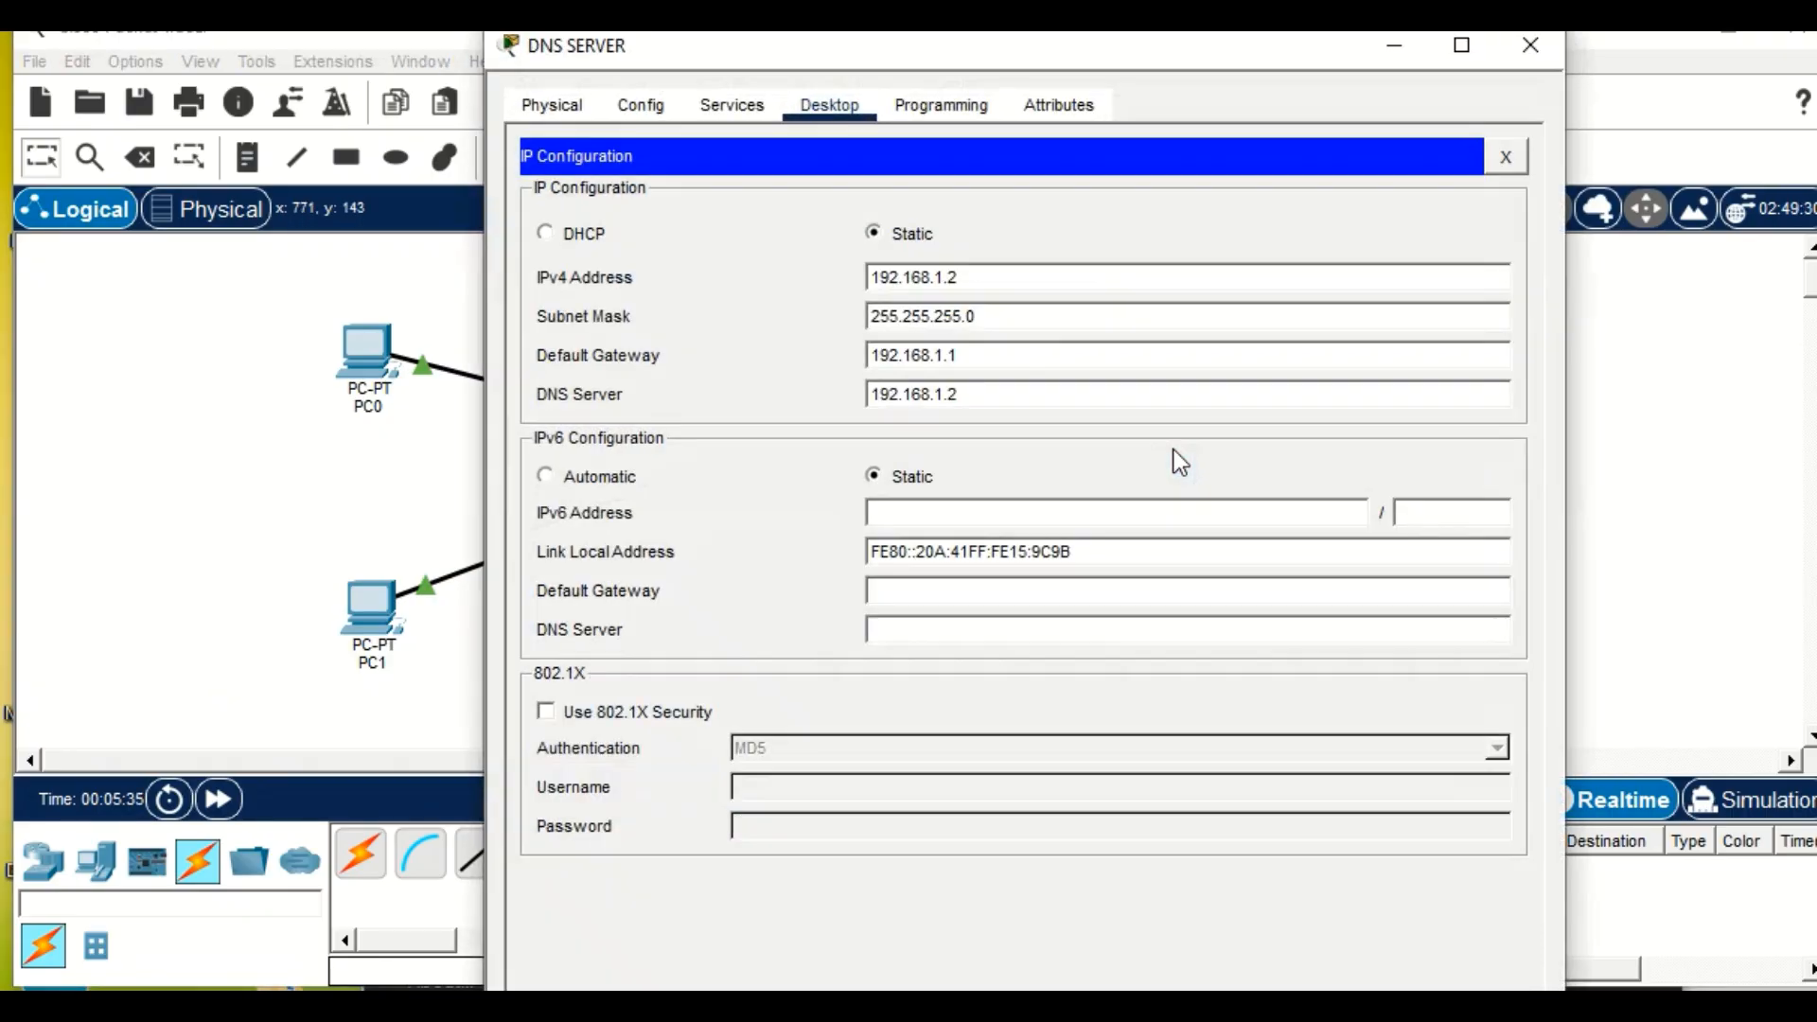
left_click(731, 106)
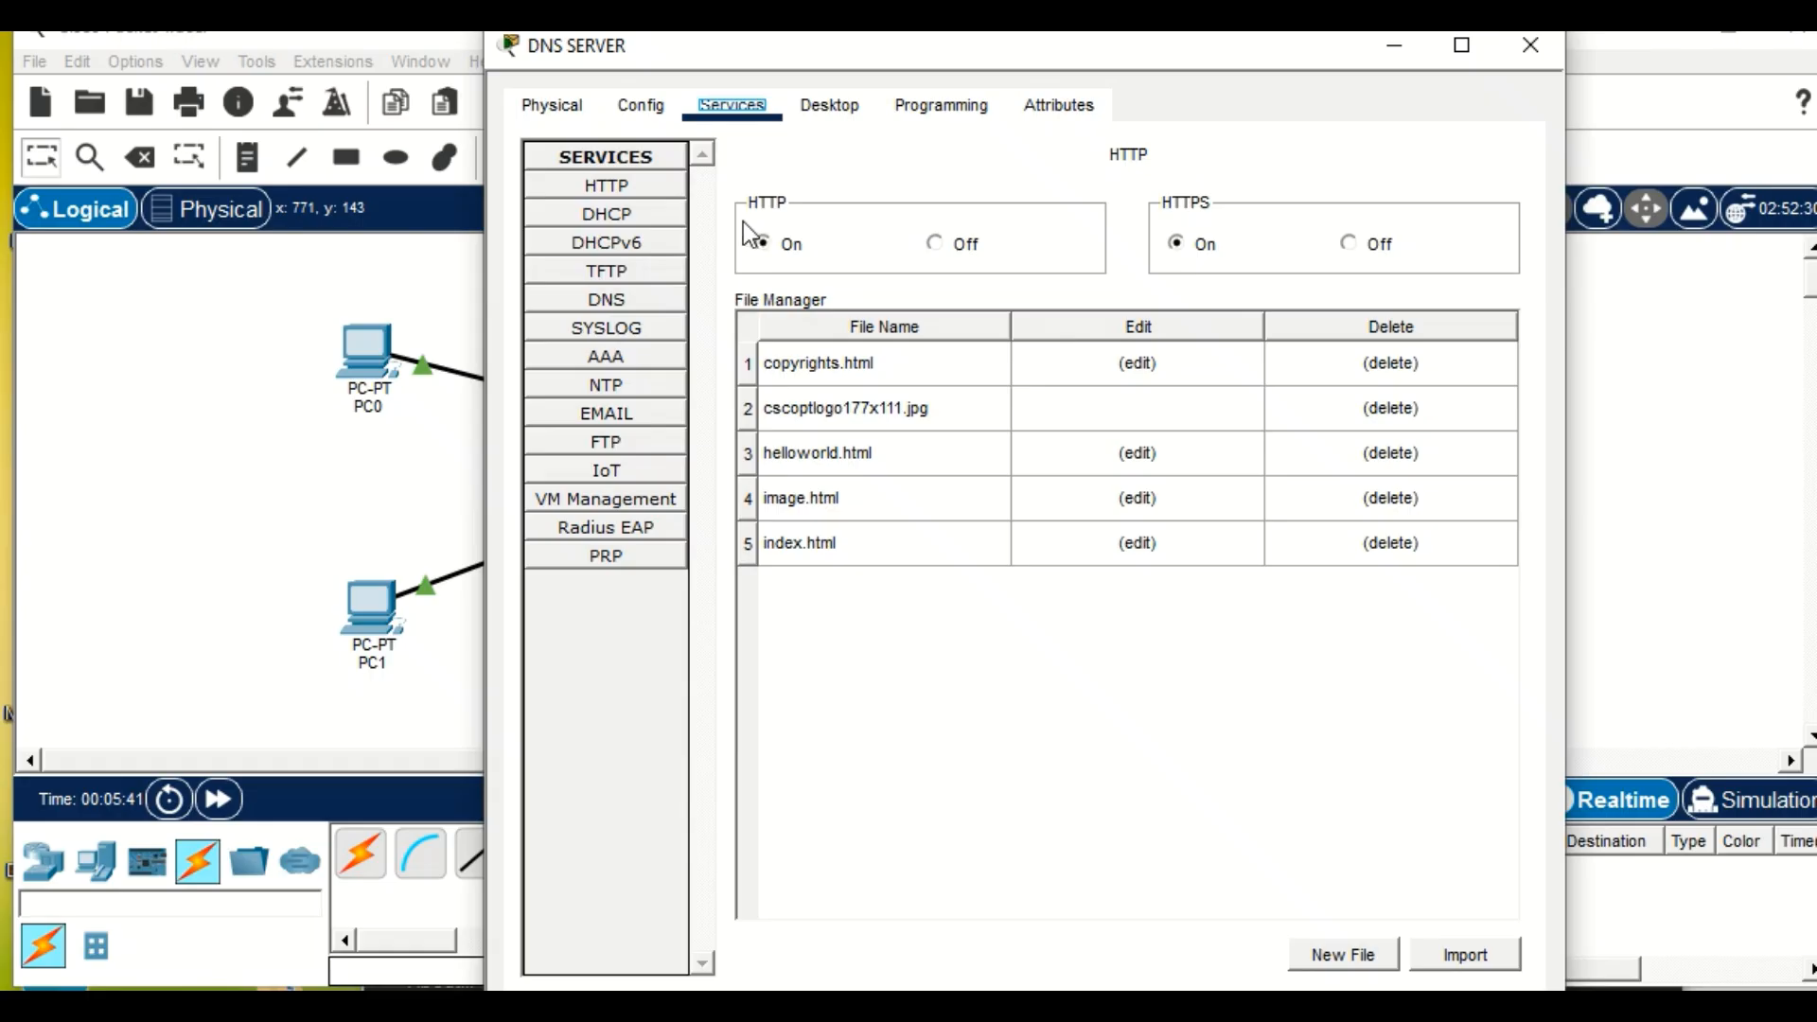
left_click(616, 300)
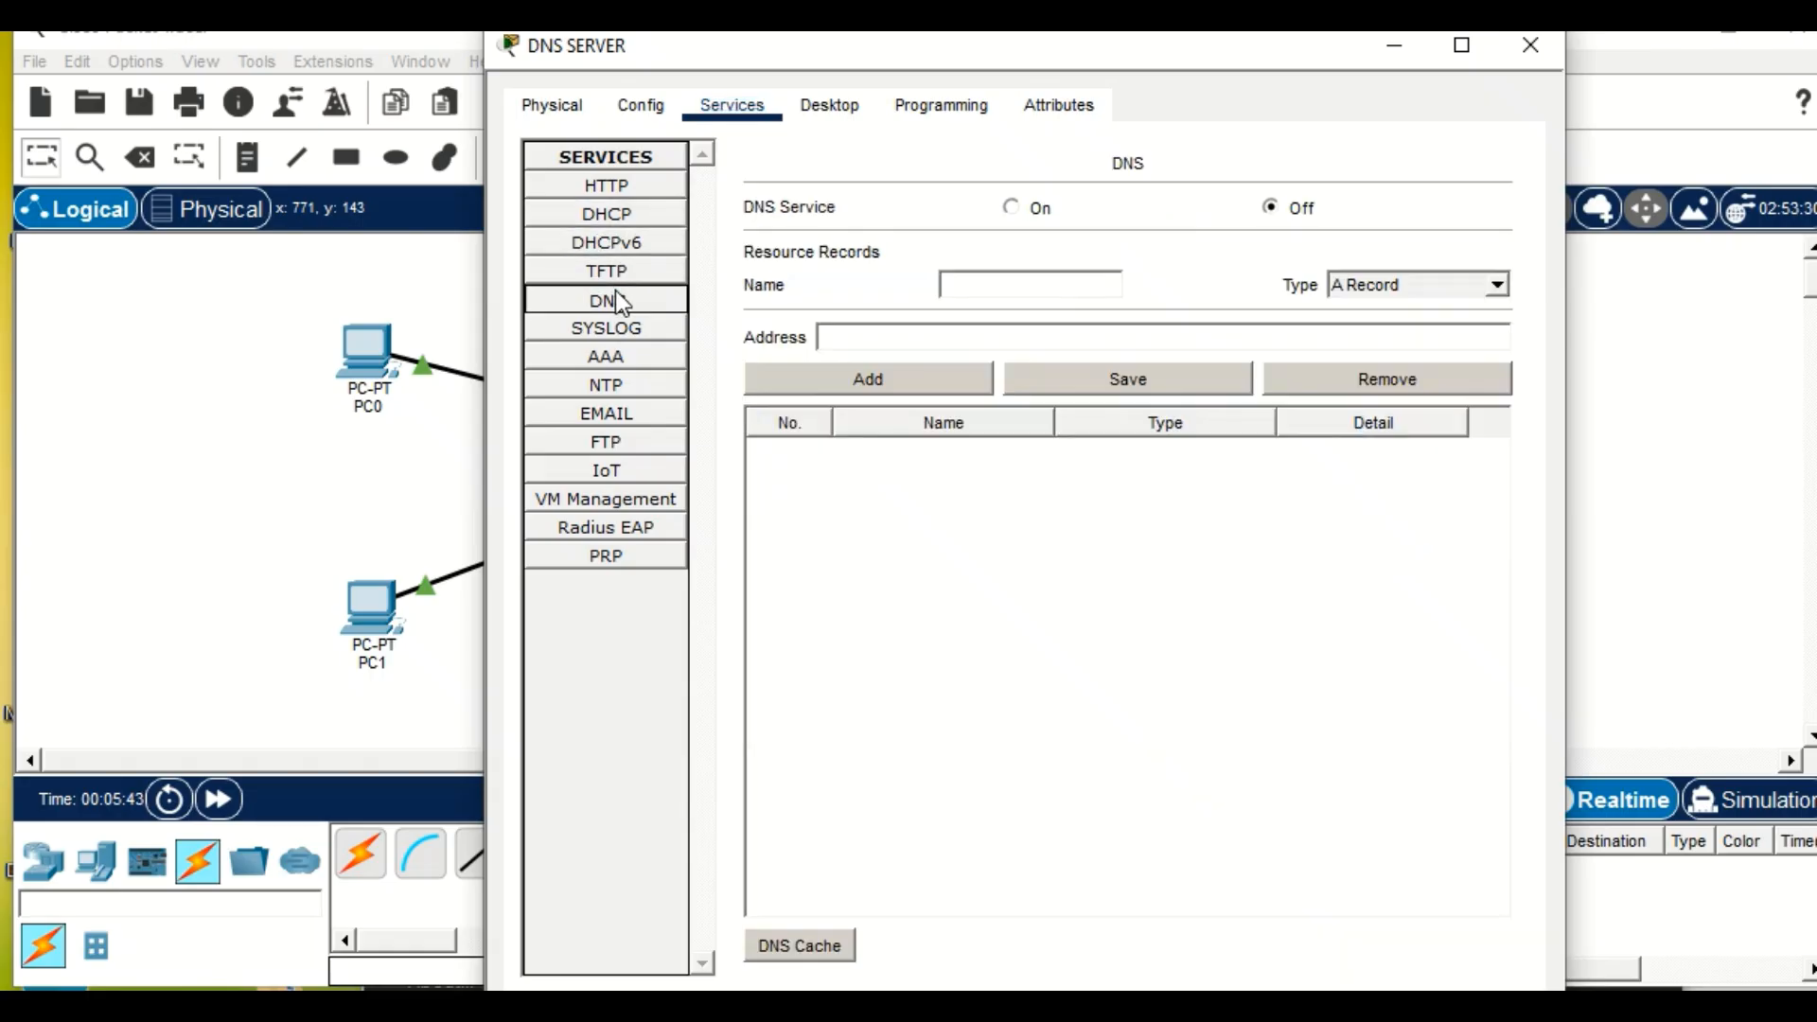
left_click(1027, 286)
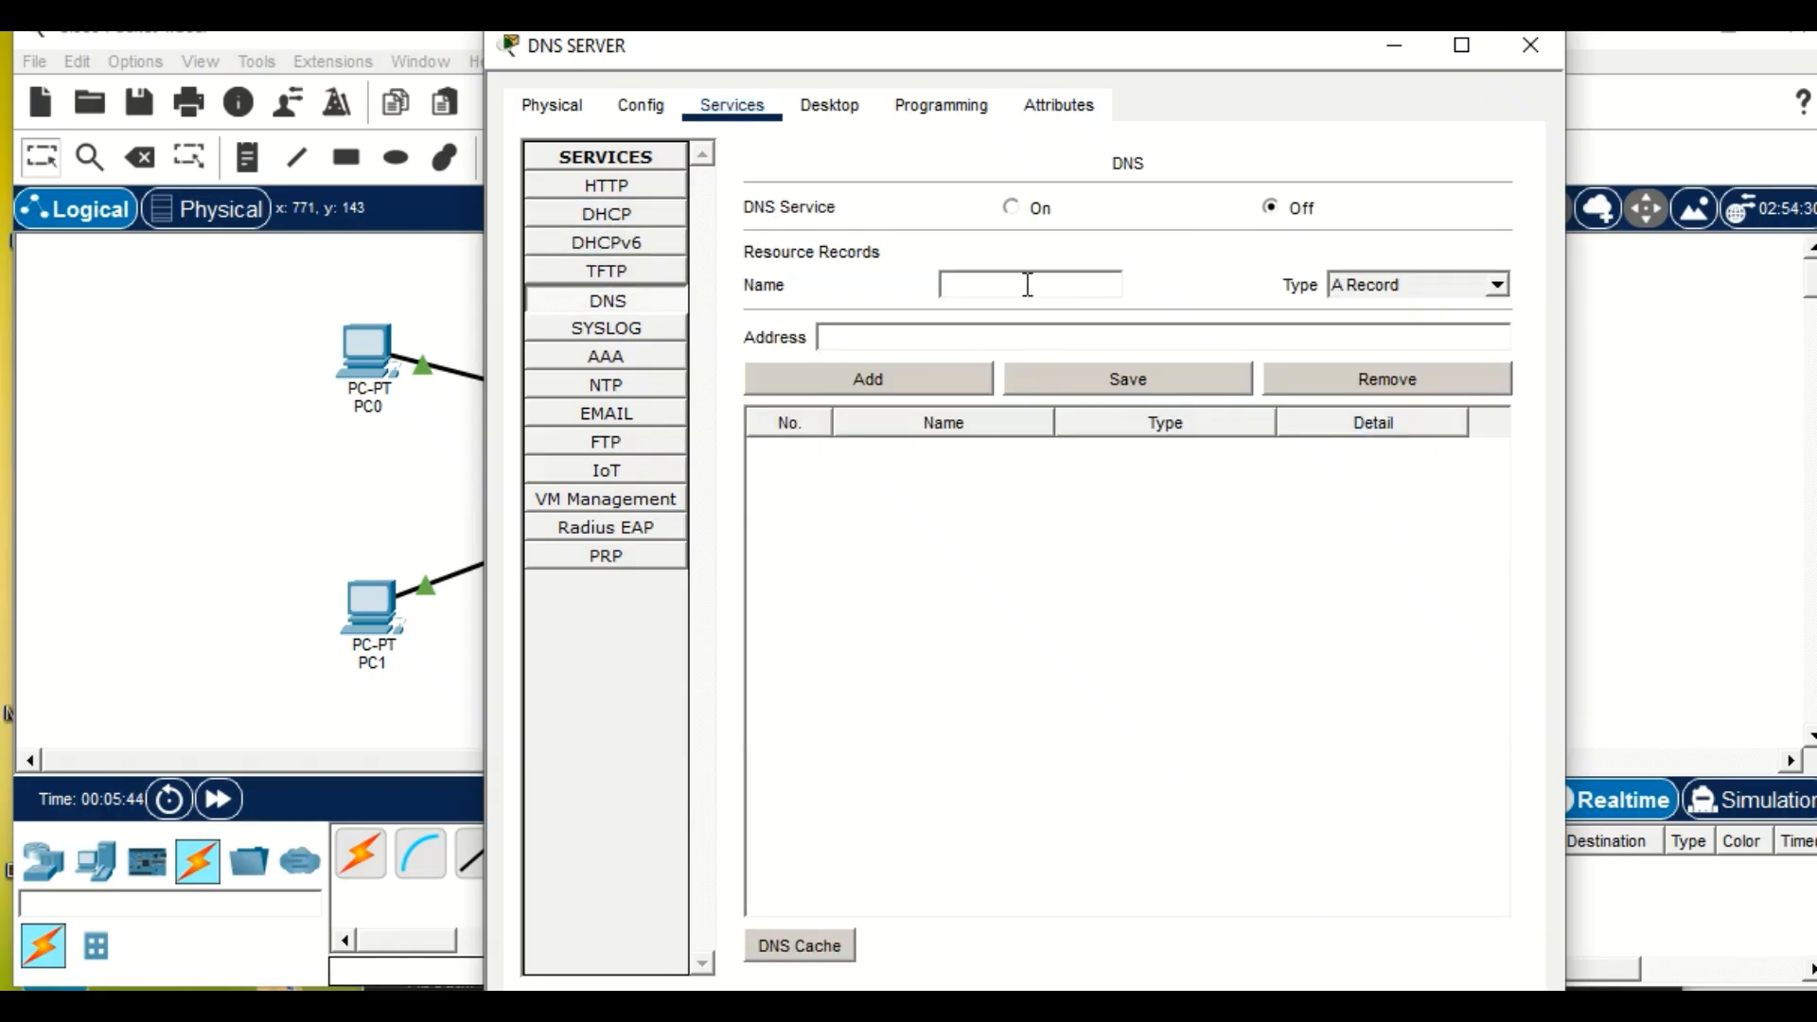
type("www.KASN")
key("BackSpace")
key("BackSpace")
key("BackSpace")
key("BackSpace")
key("BackSpace")
key("BackSpace")
key("BackSpace")
key("BackSpace")
key("BackSpace")
key("BackSpace")
type("www.kasn")
left_click(870, 343)
type("192.168.1.3")
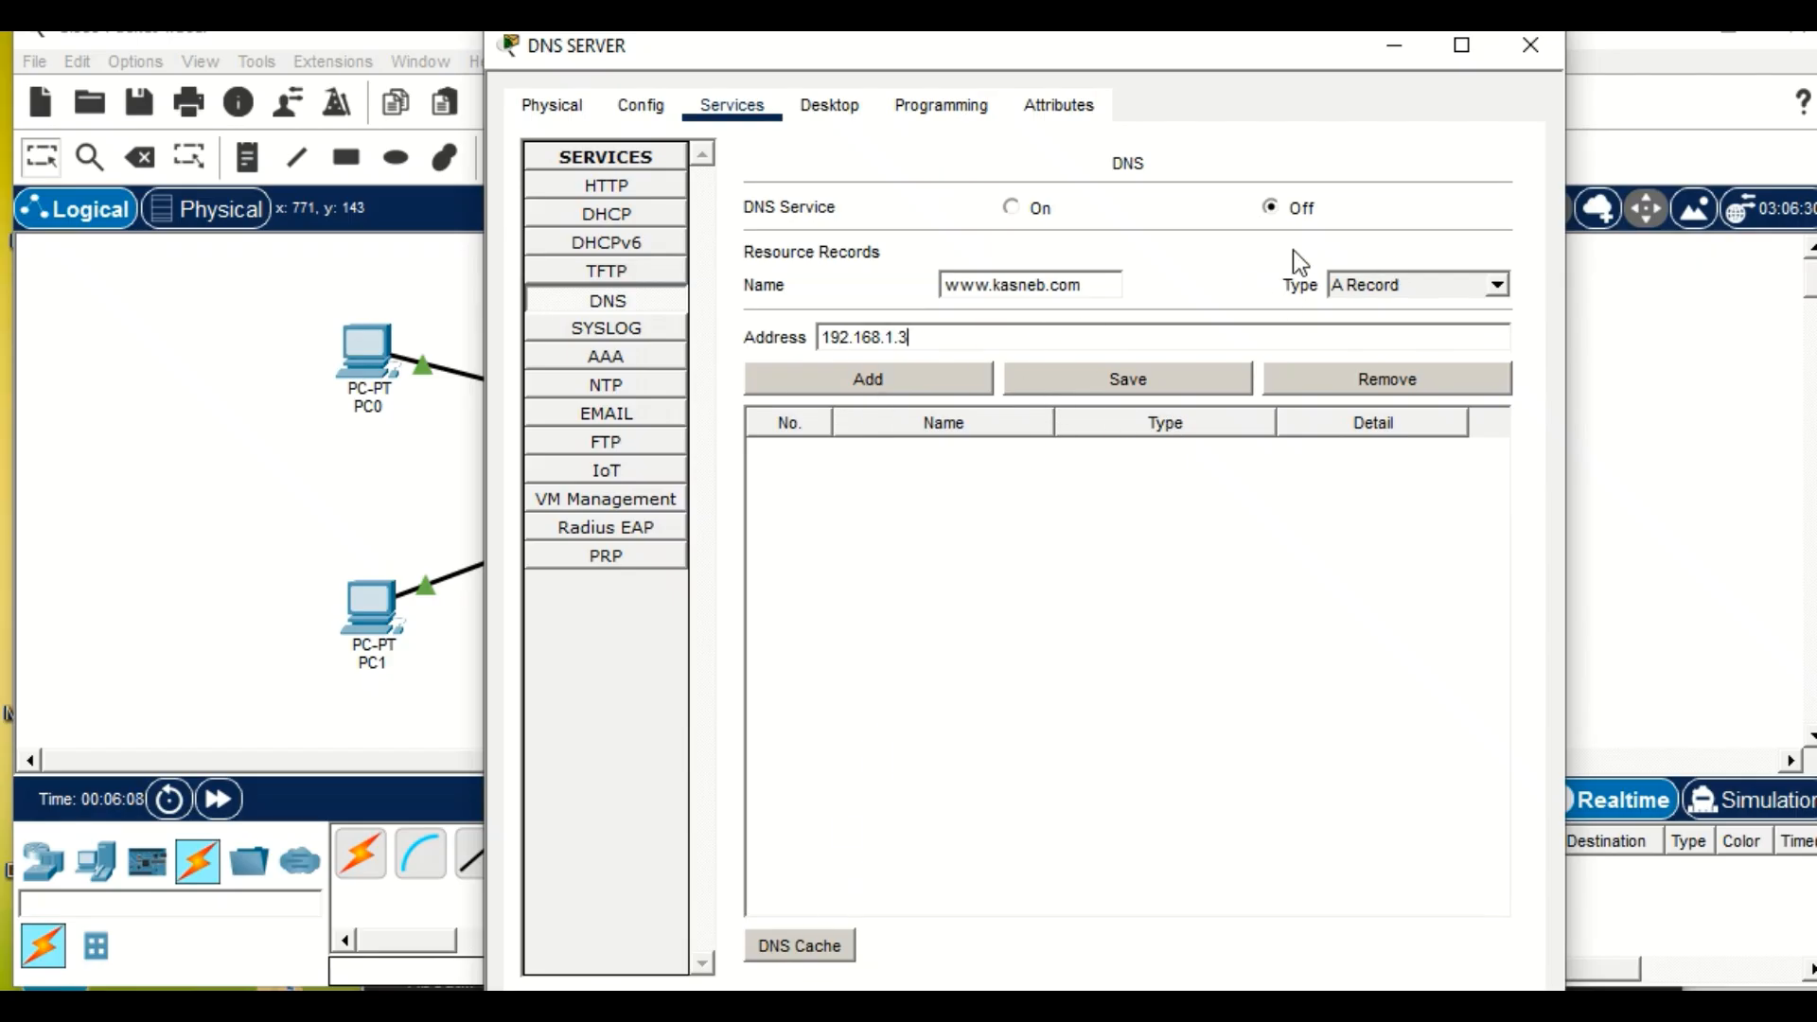
left_click(1011, 207)
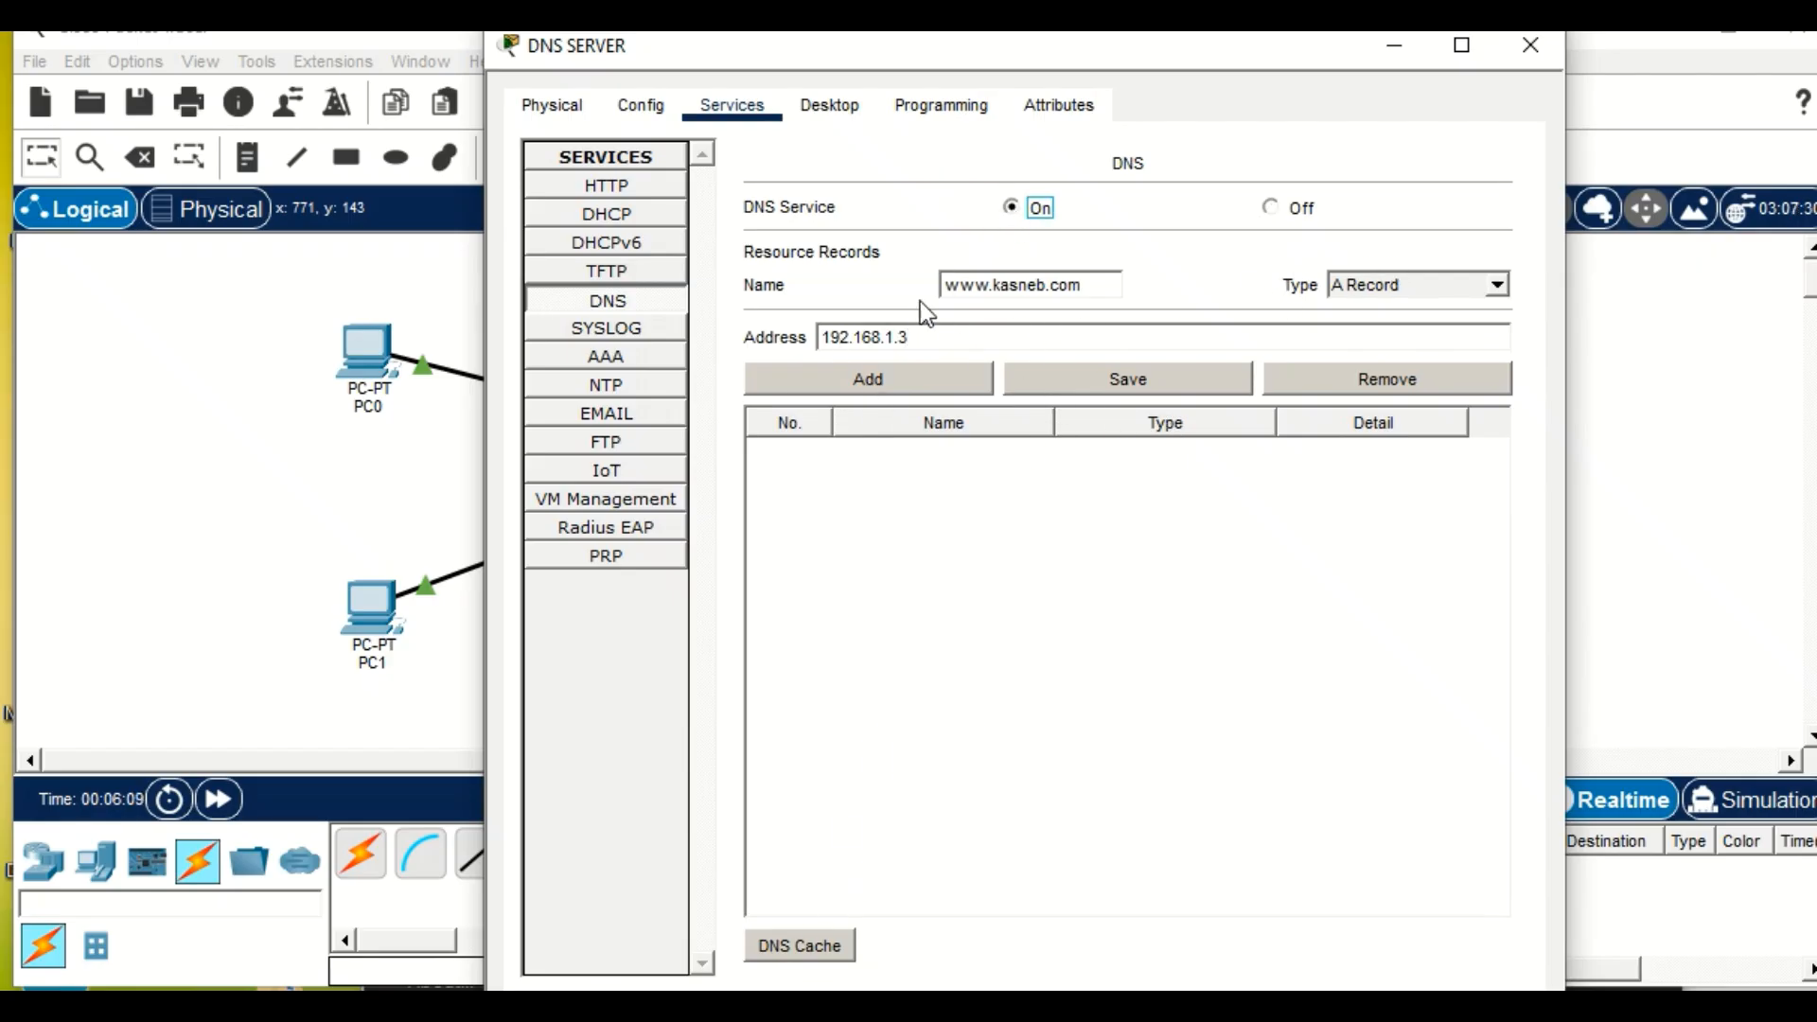
left_click(882, 371)
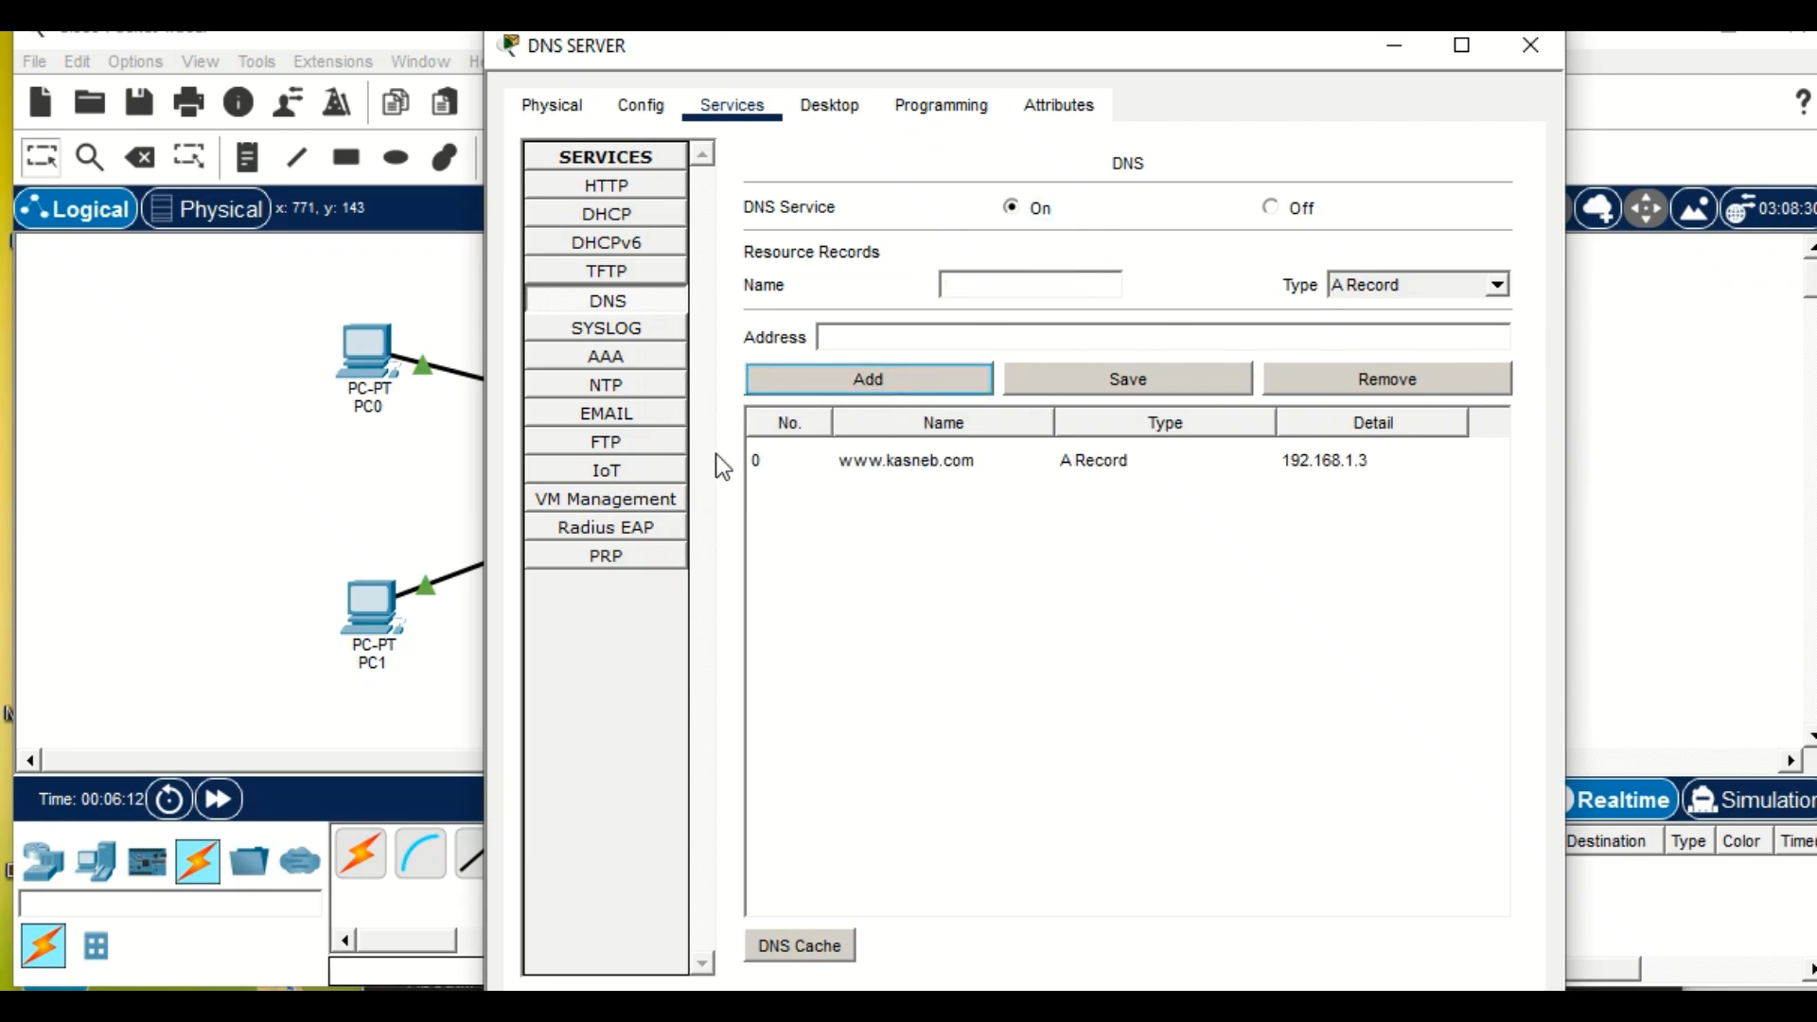
left_click(1393, 47)
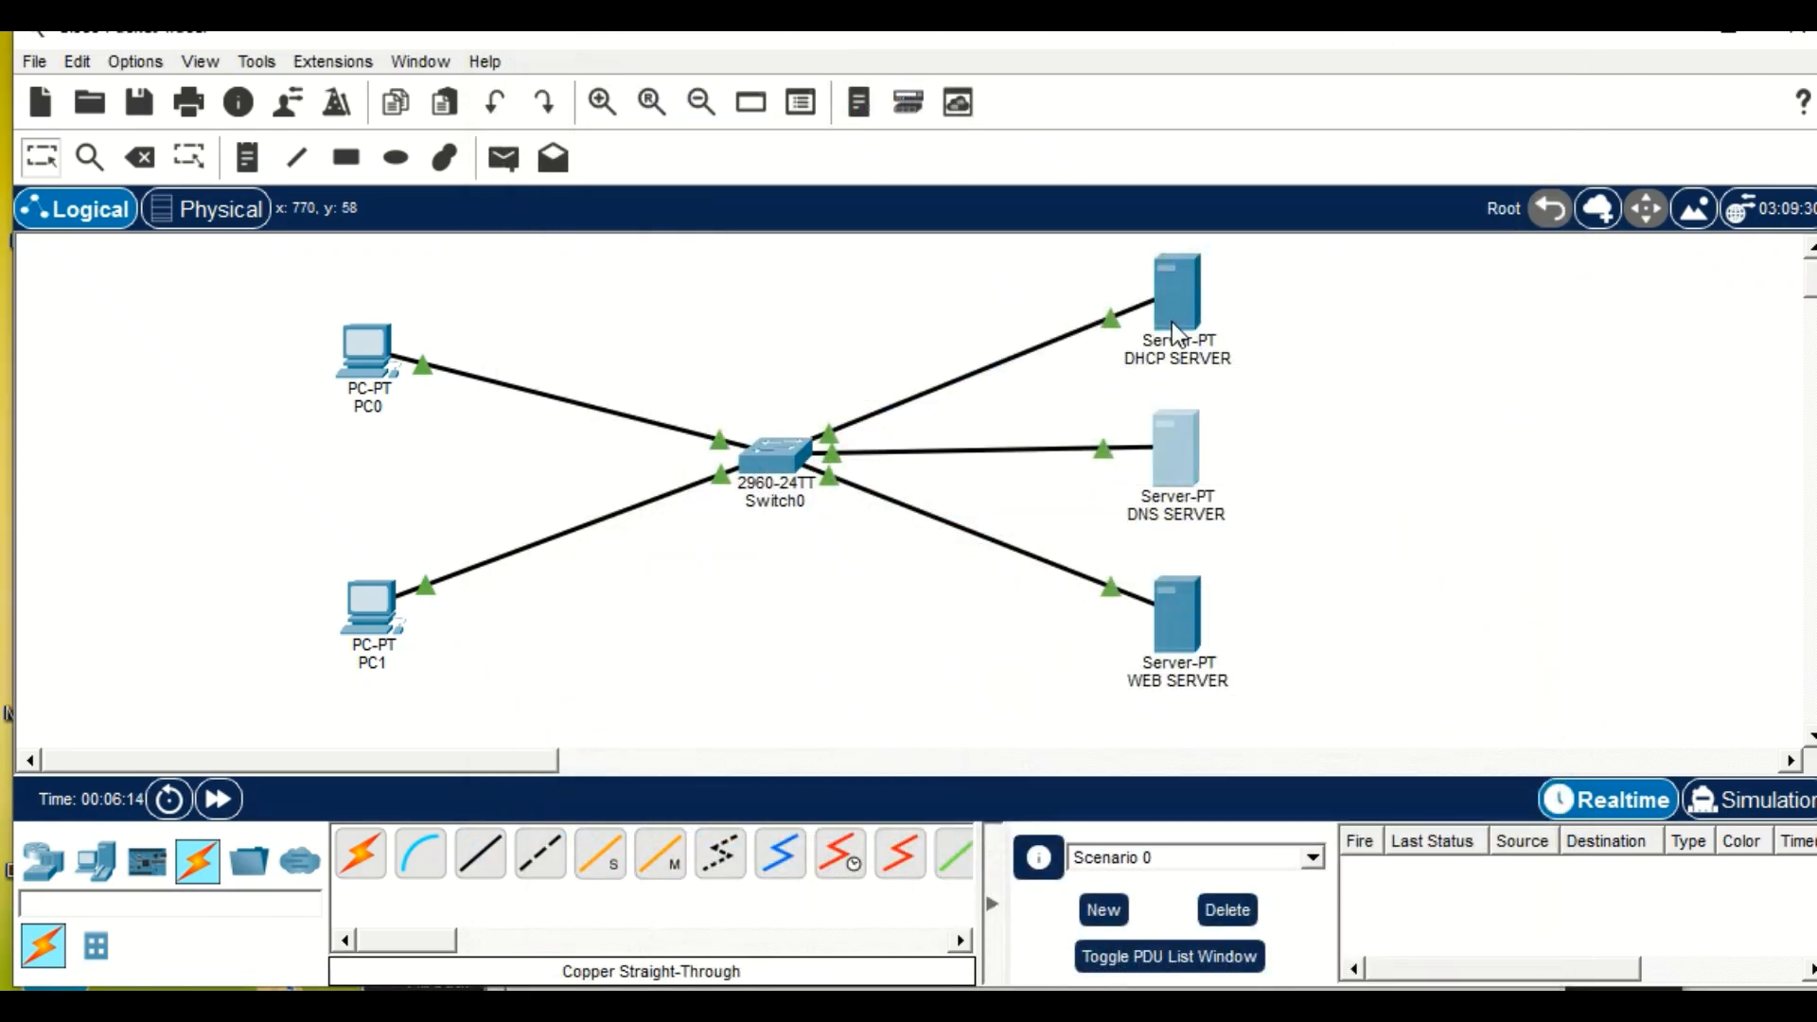
Turn on the DHCP service on the DHCP SERVER's FastEthernet0 interface and return to the workspace.
left_click(1177, 298)
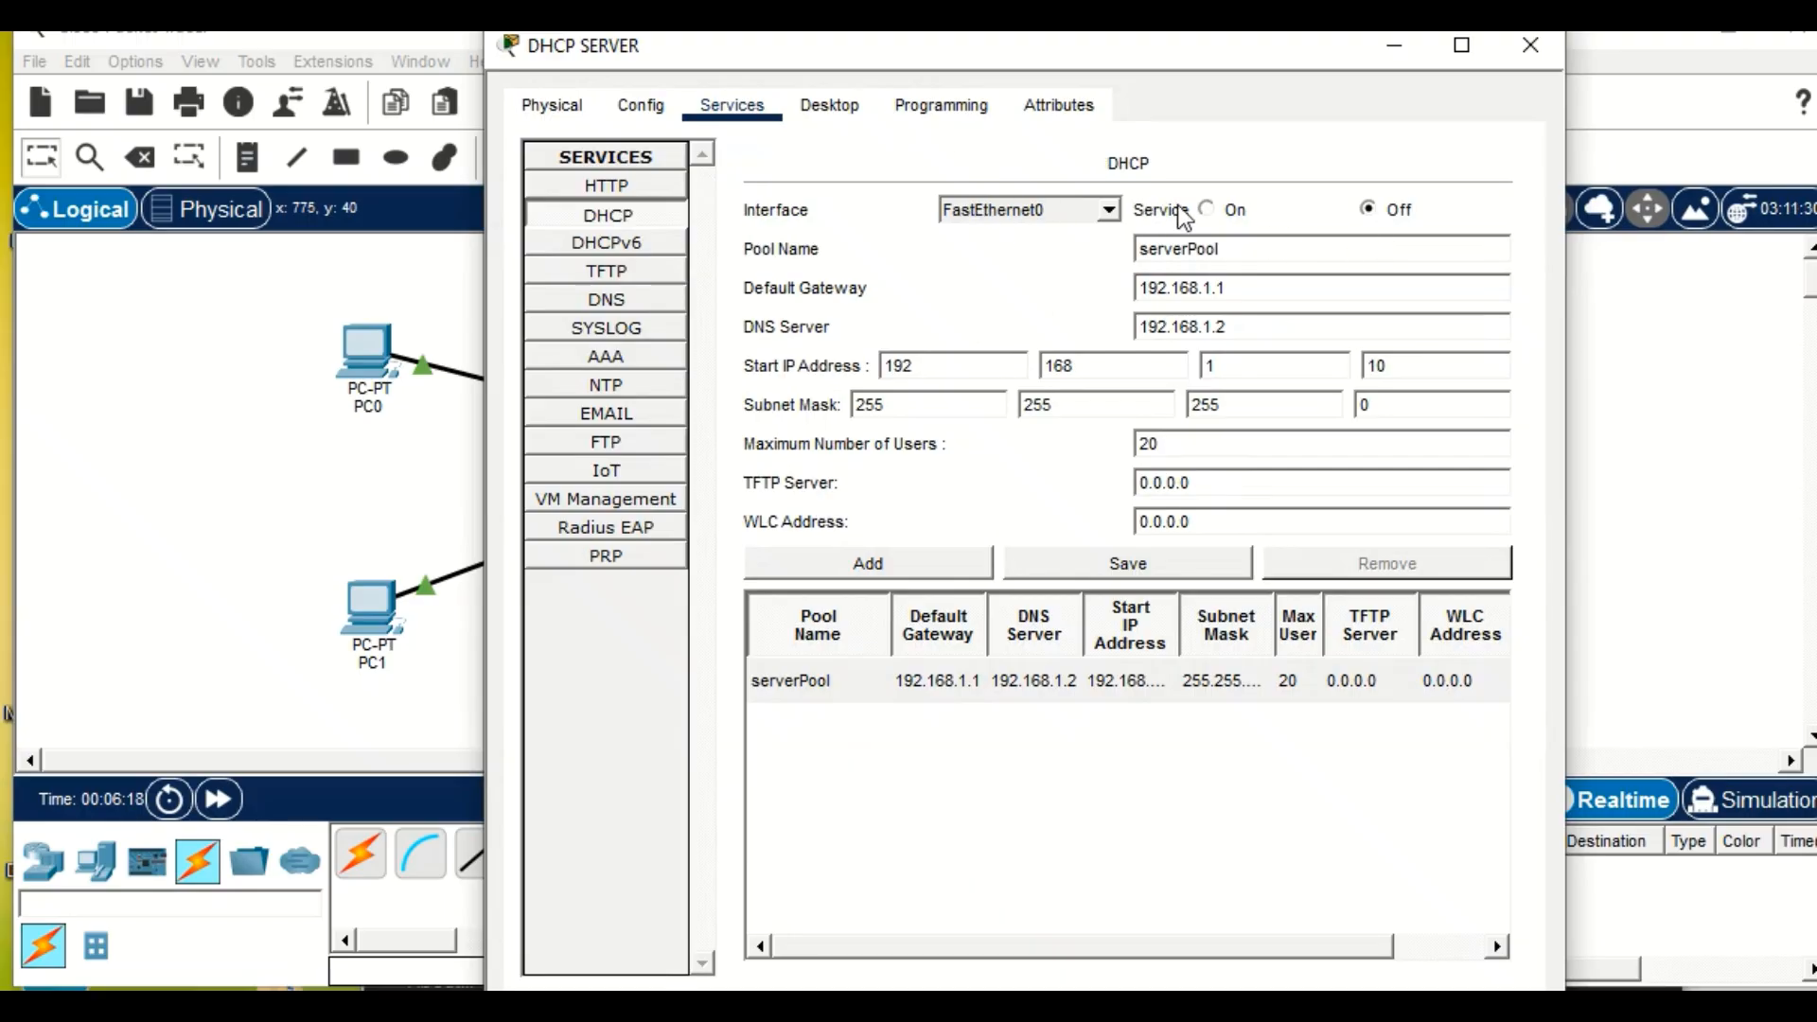
left_click(1203, 212)
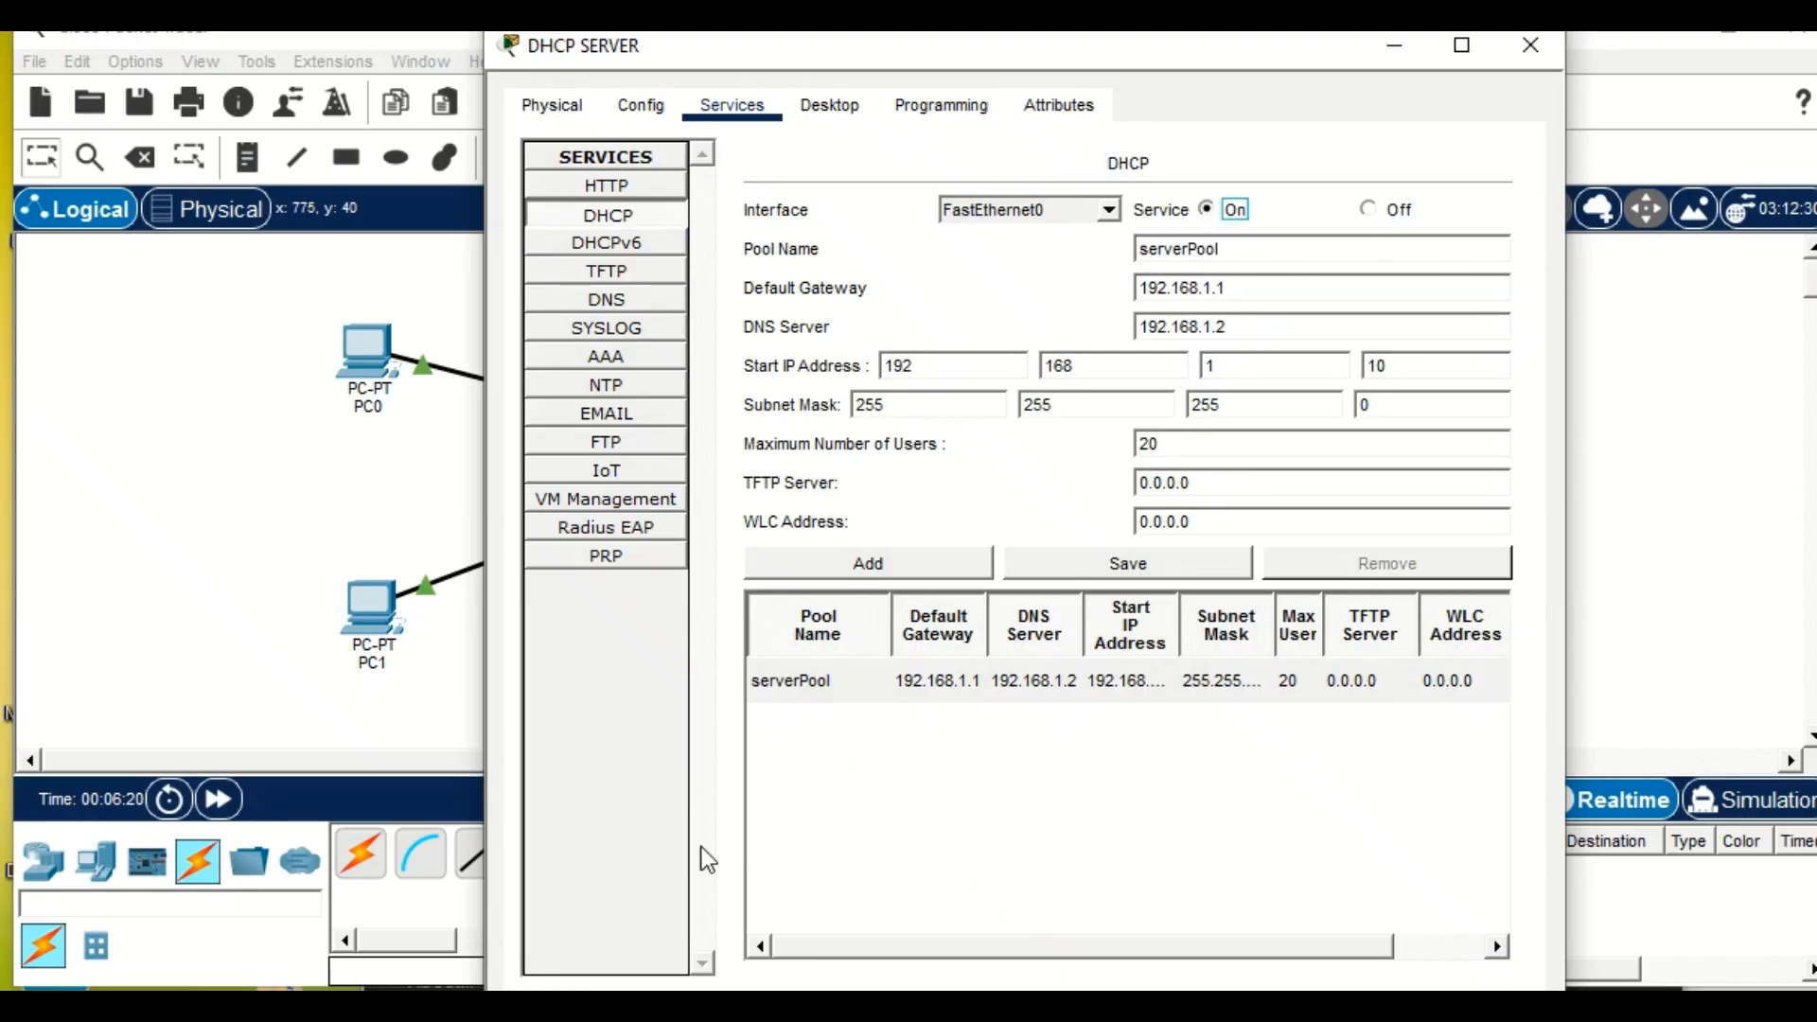
left_click(1395, 45)
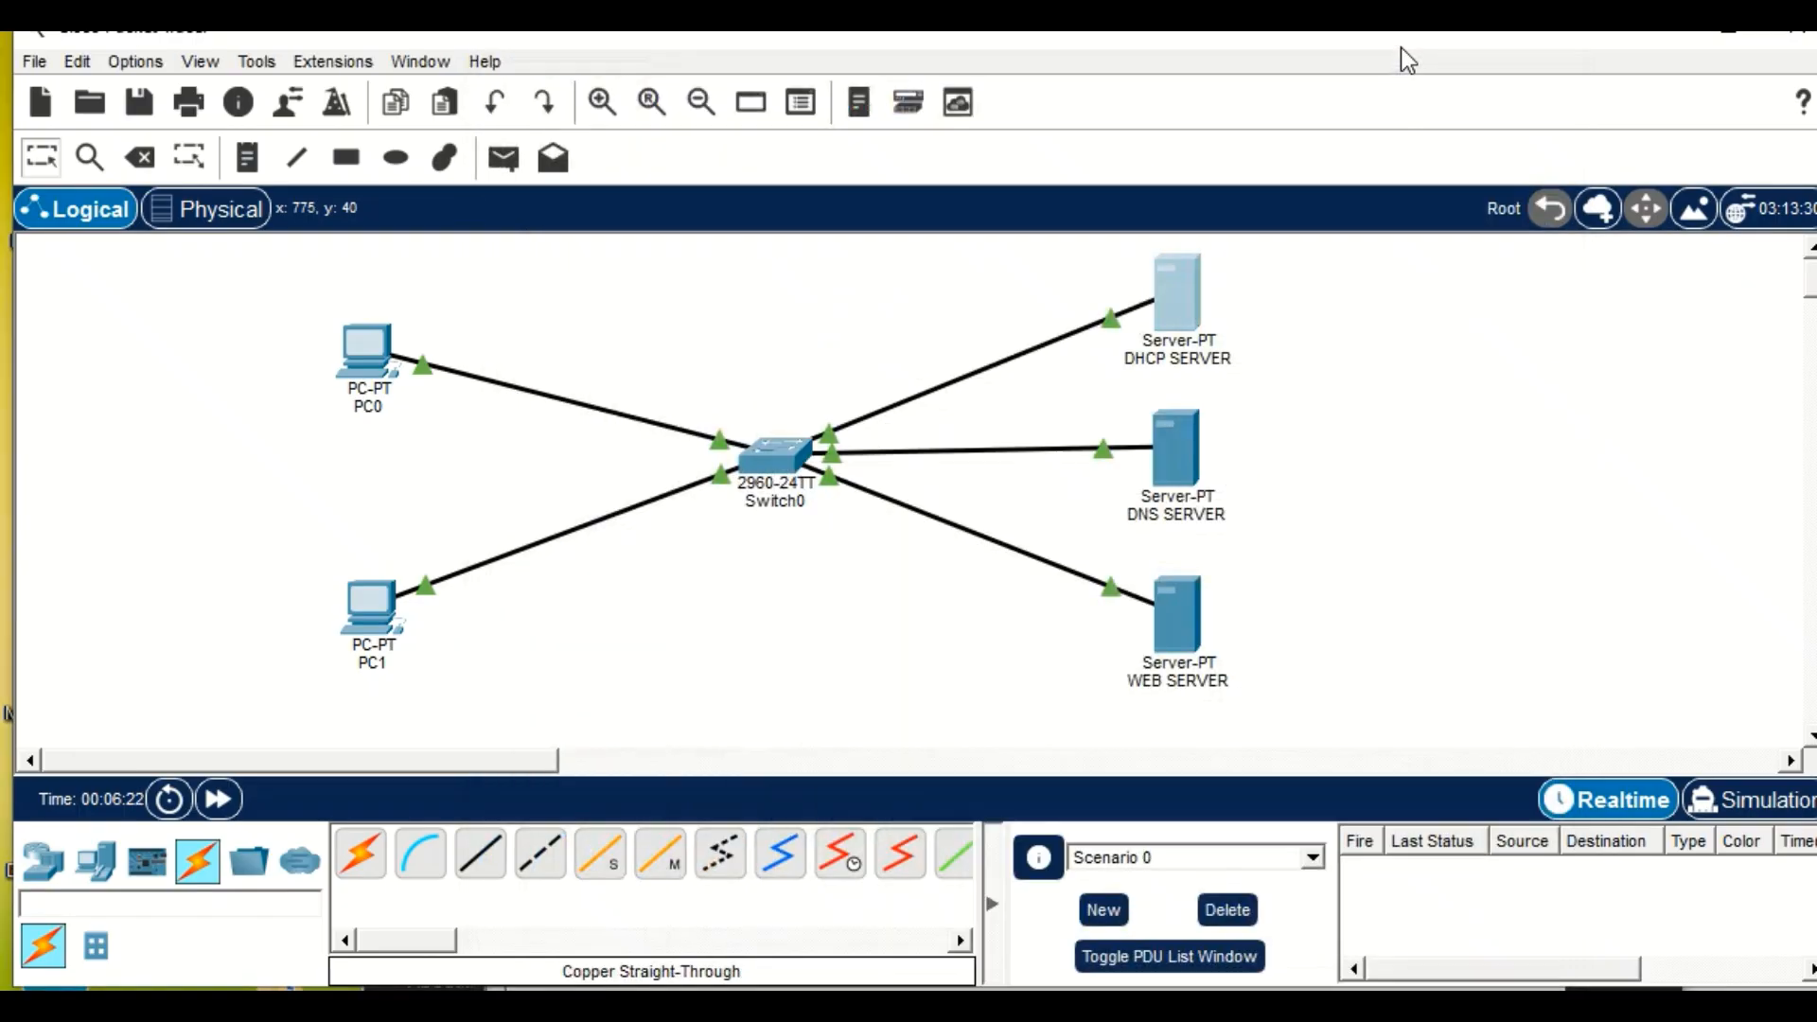
Open index.html for editing in the WEB SERVER's HTTP service.
left_click(1178, 615)
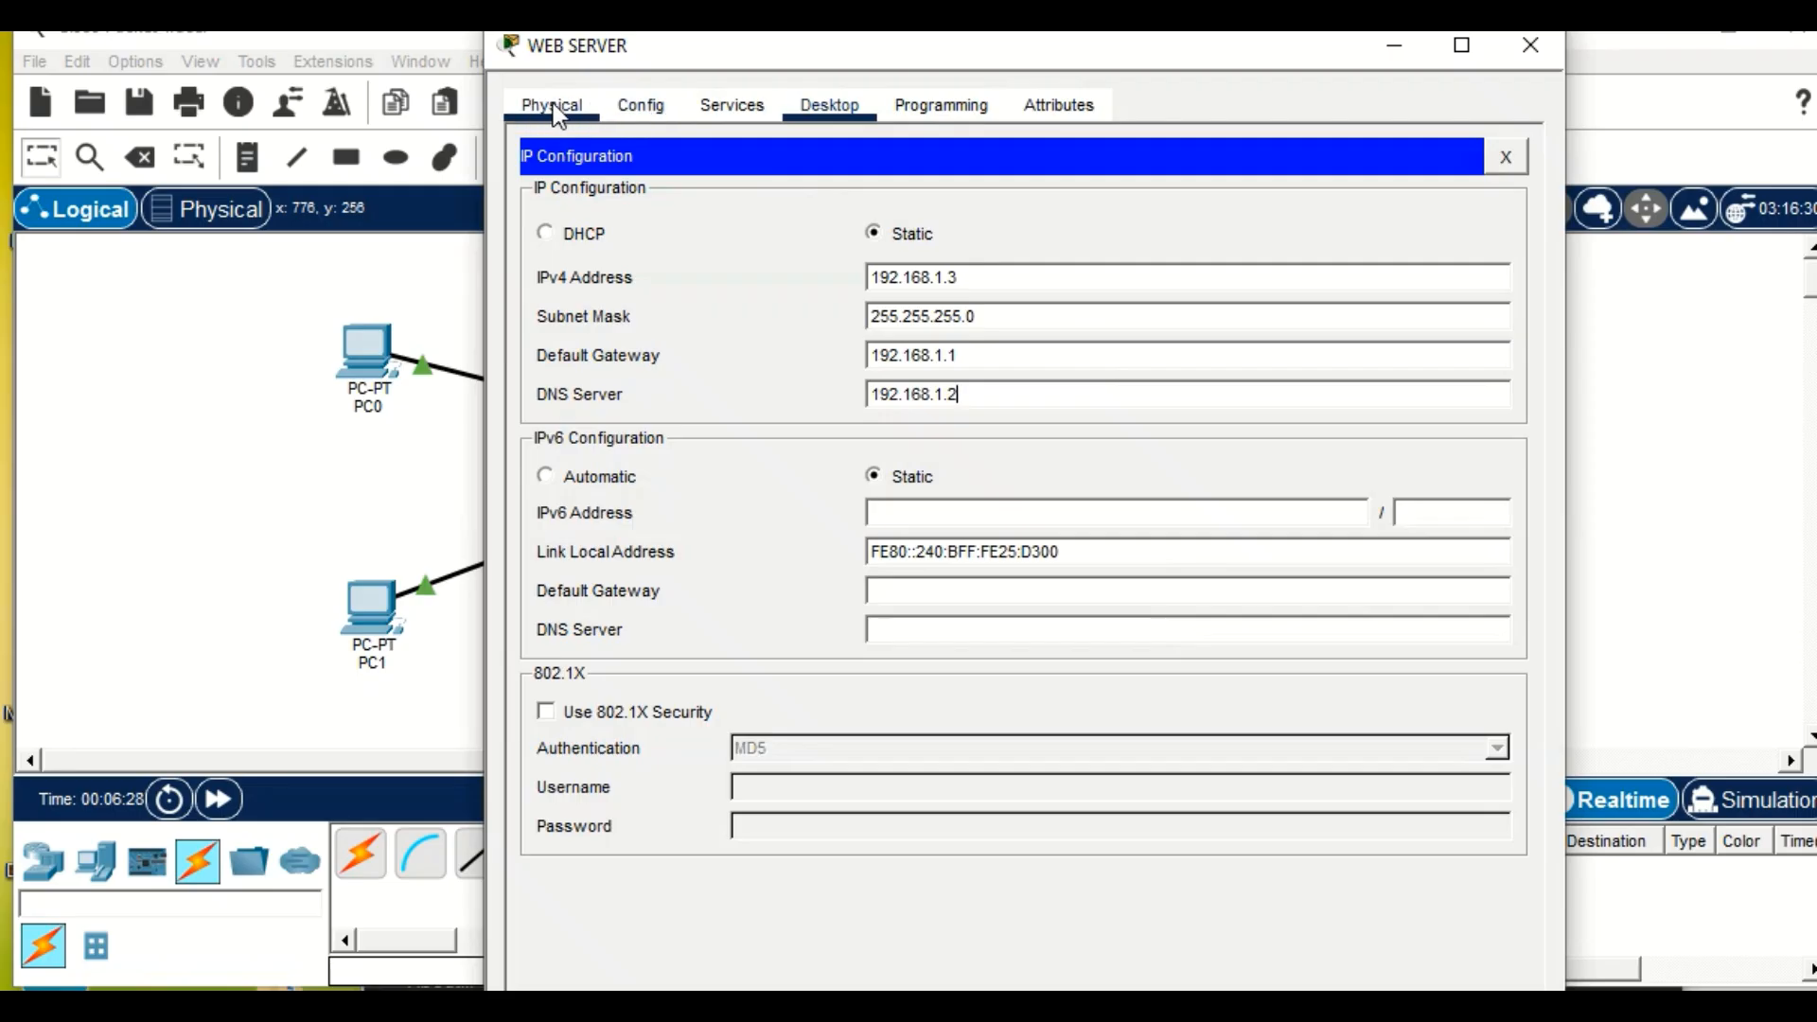
left_click(734, 118)
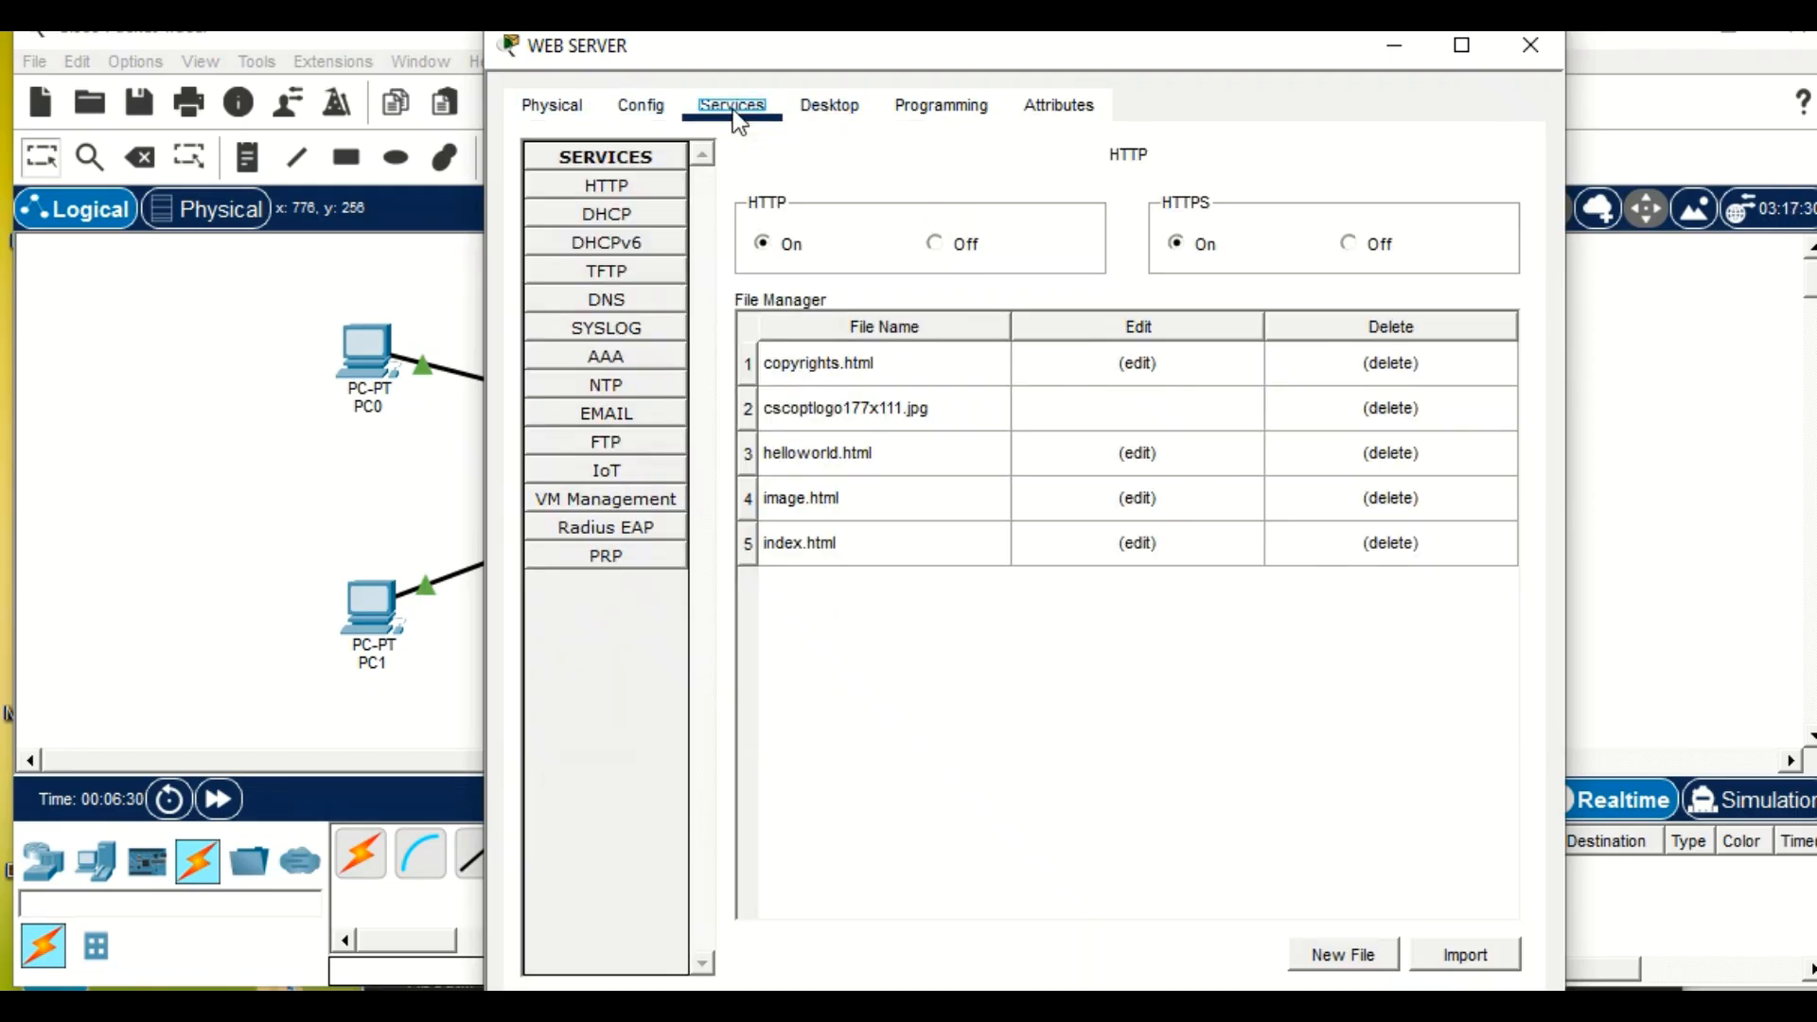
left_click(864, 555)
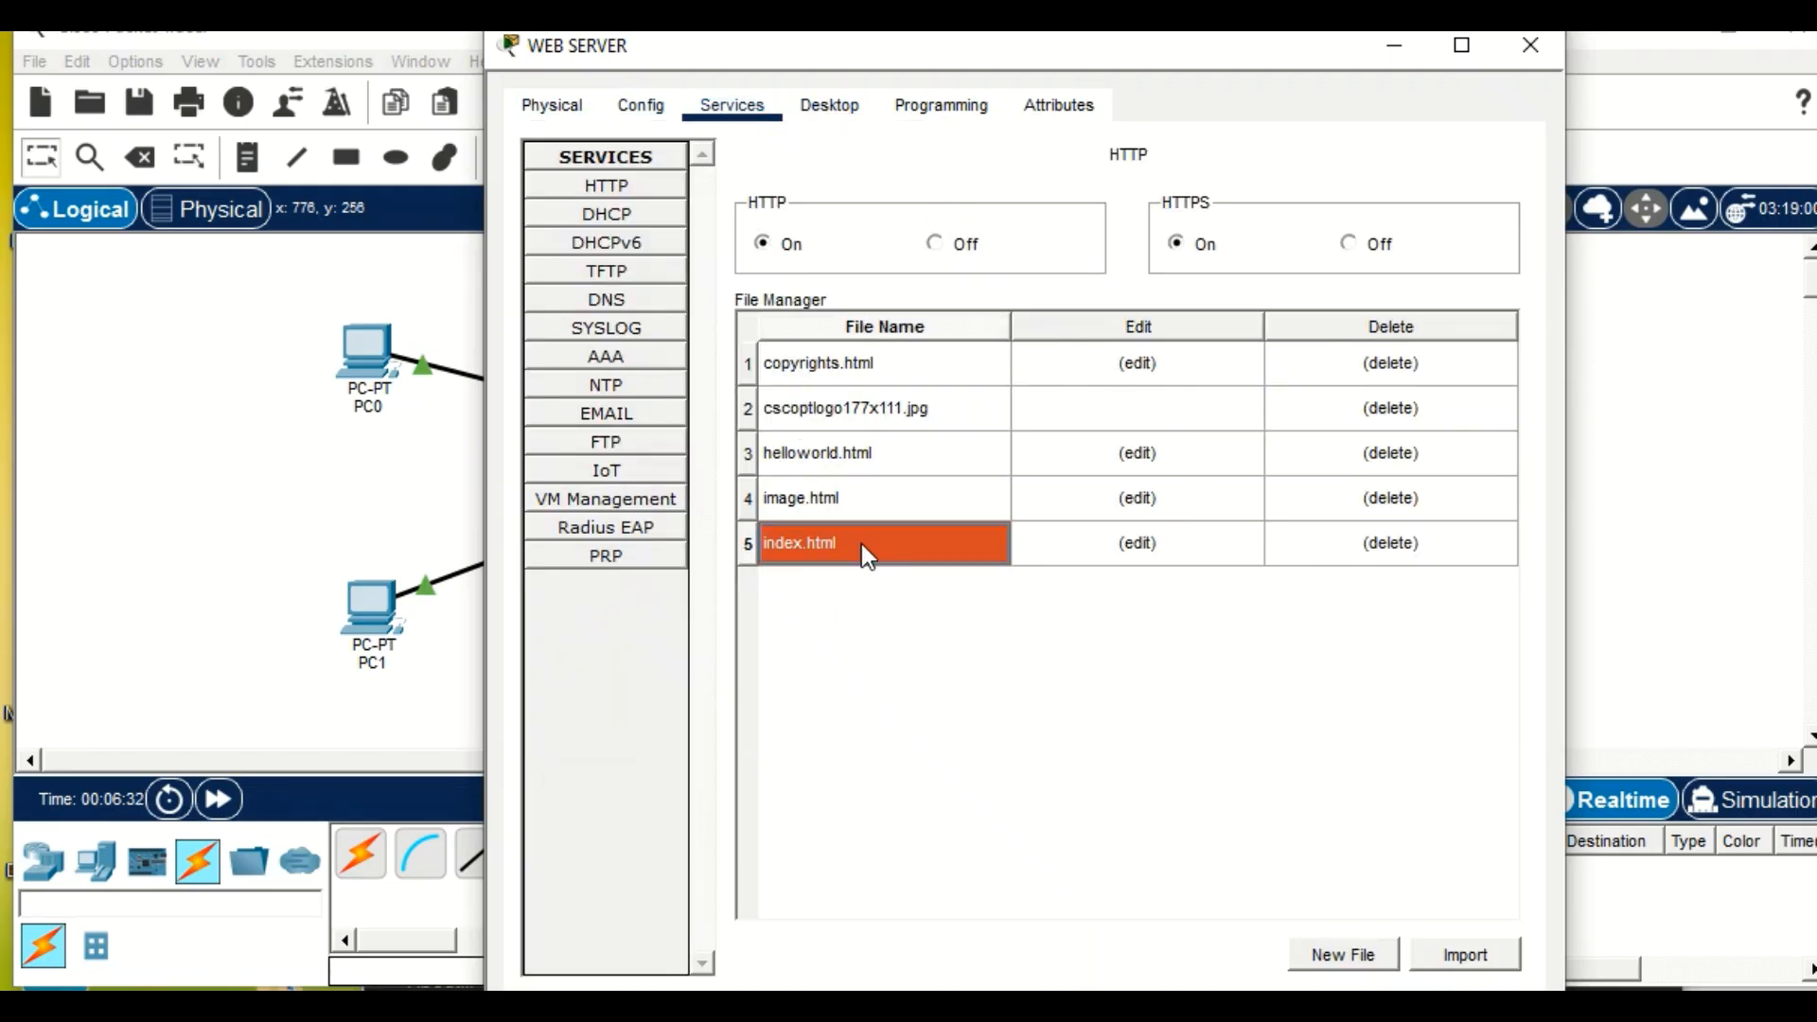
left_click(1172, 543)
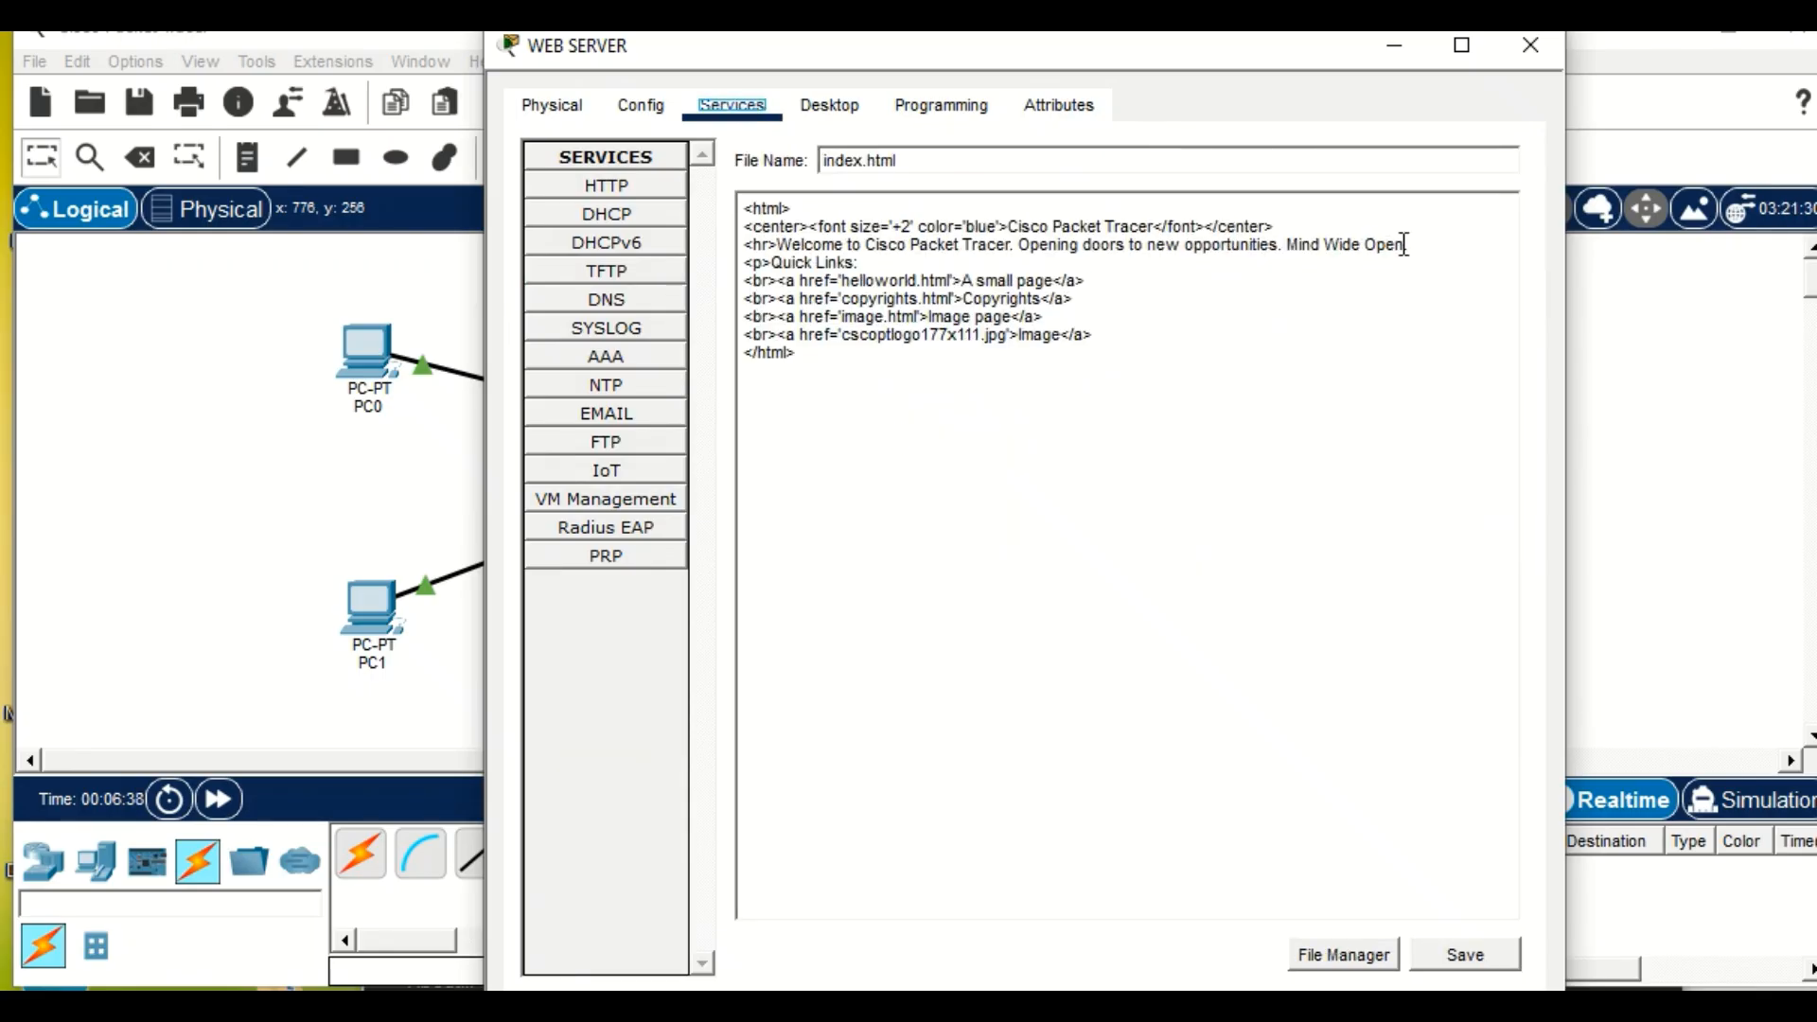
Replace the Cisco Packet Tracer welcome sentence in index.html with "welcome to KASNEB PORTAL".
left_click_drag(1409, 244, 785, 244)
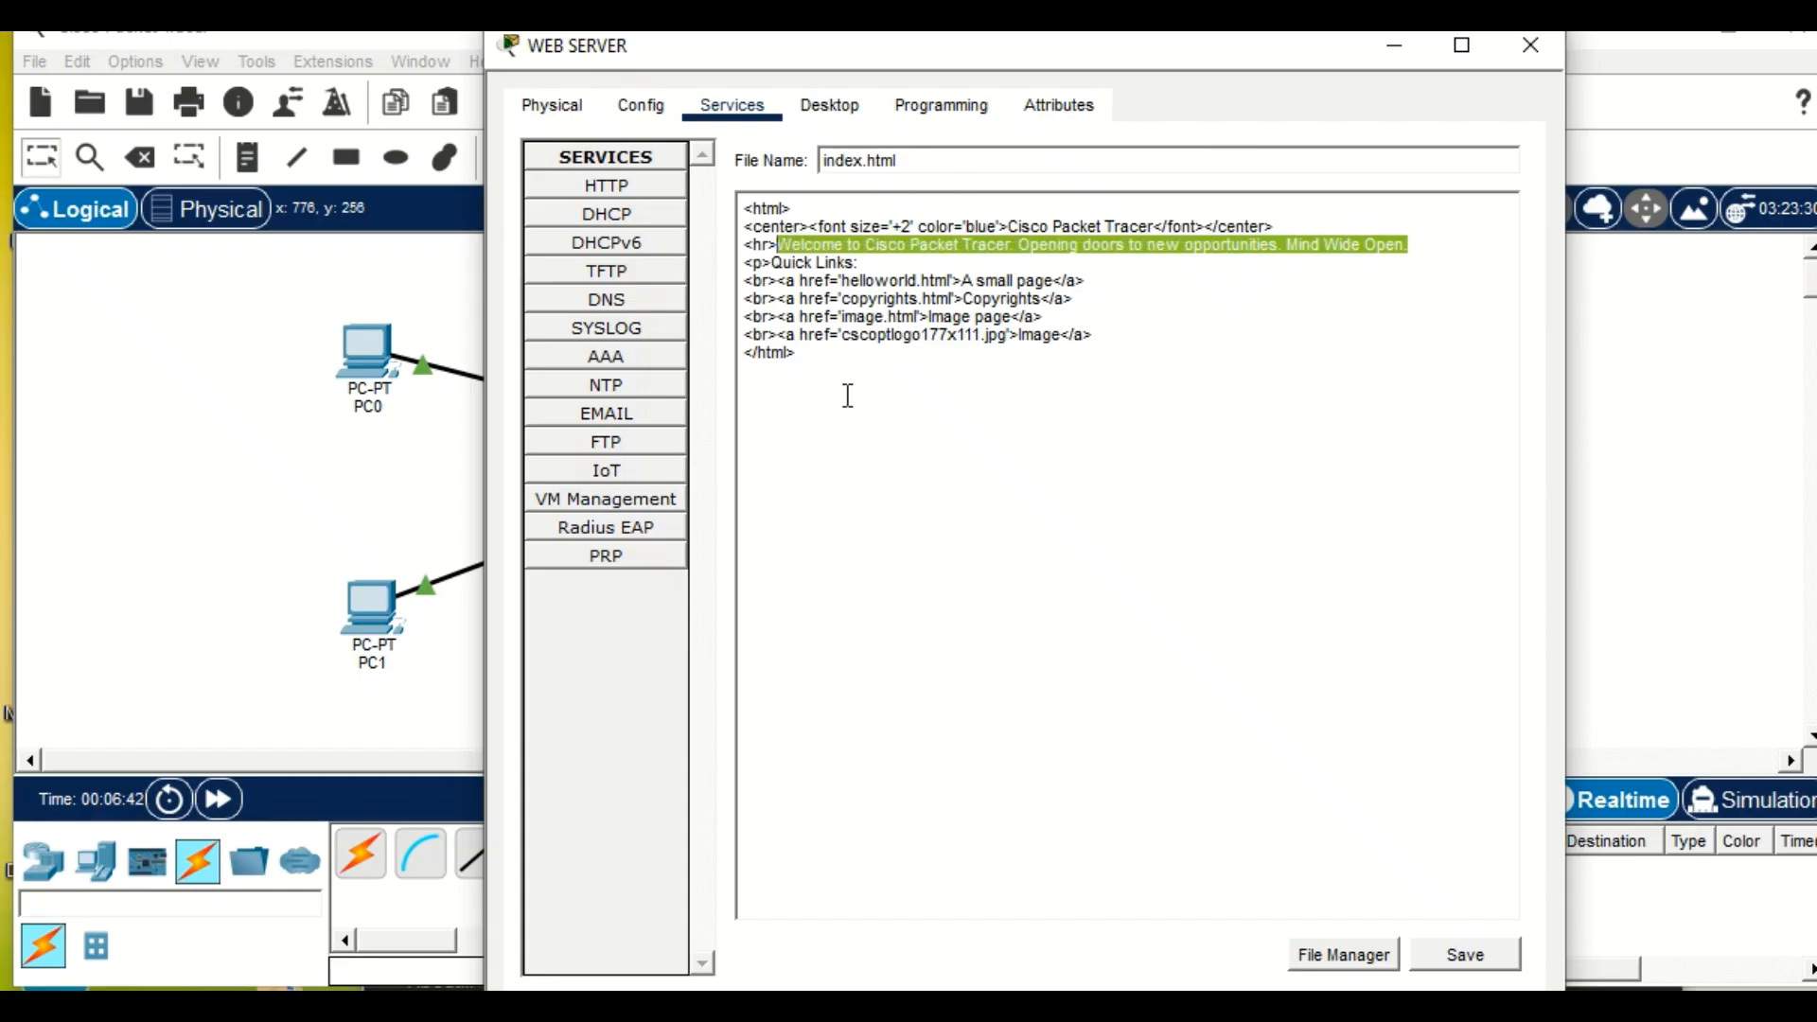
key("BackSpace")
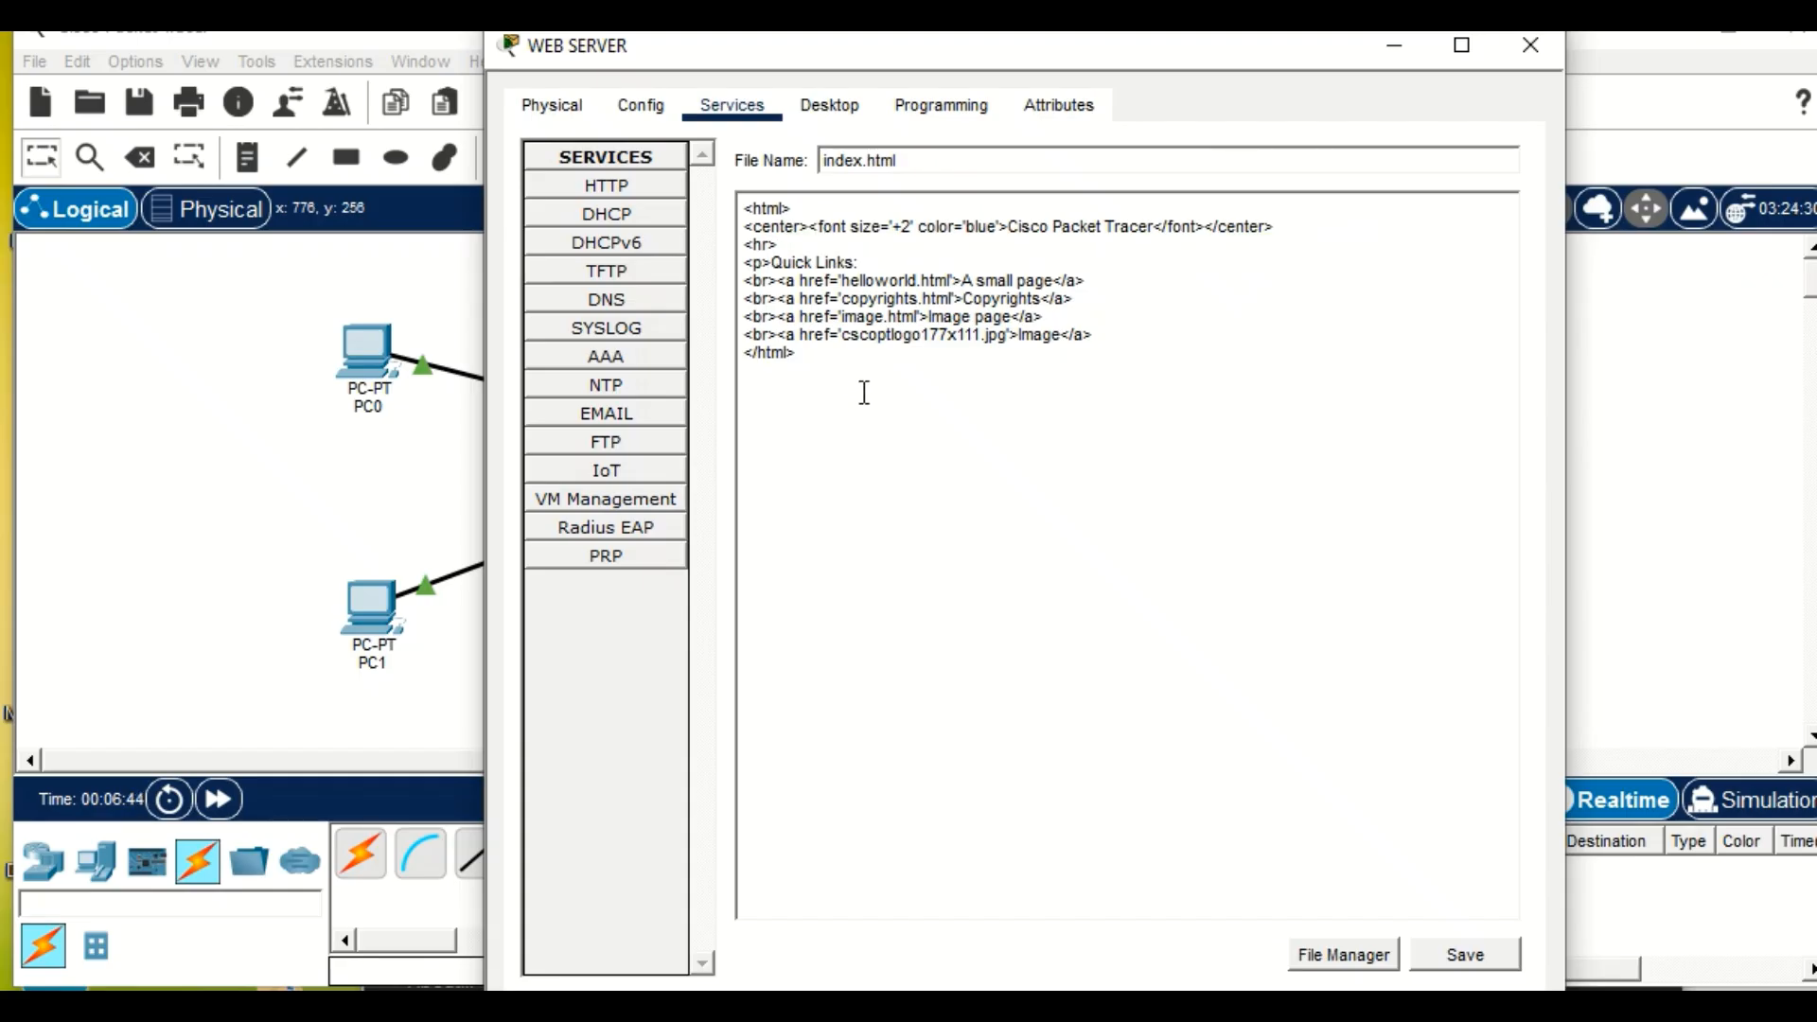
type("welcome to KASNEB")
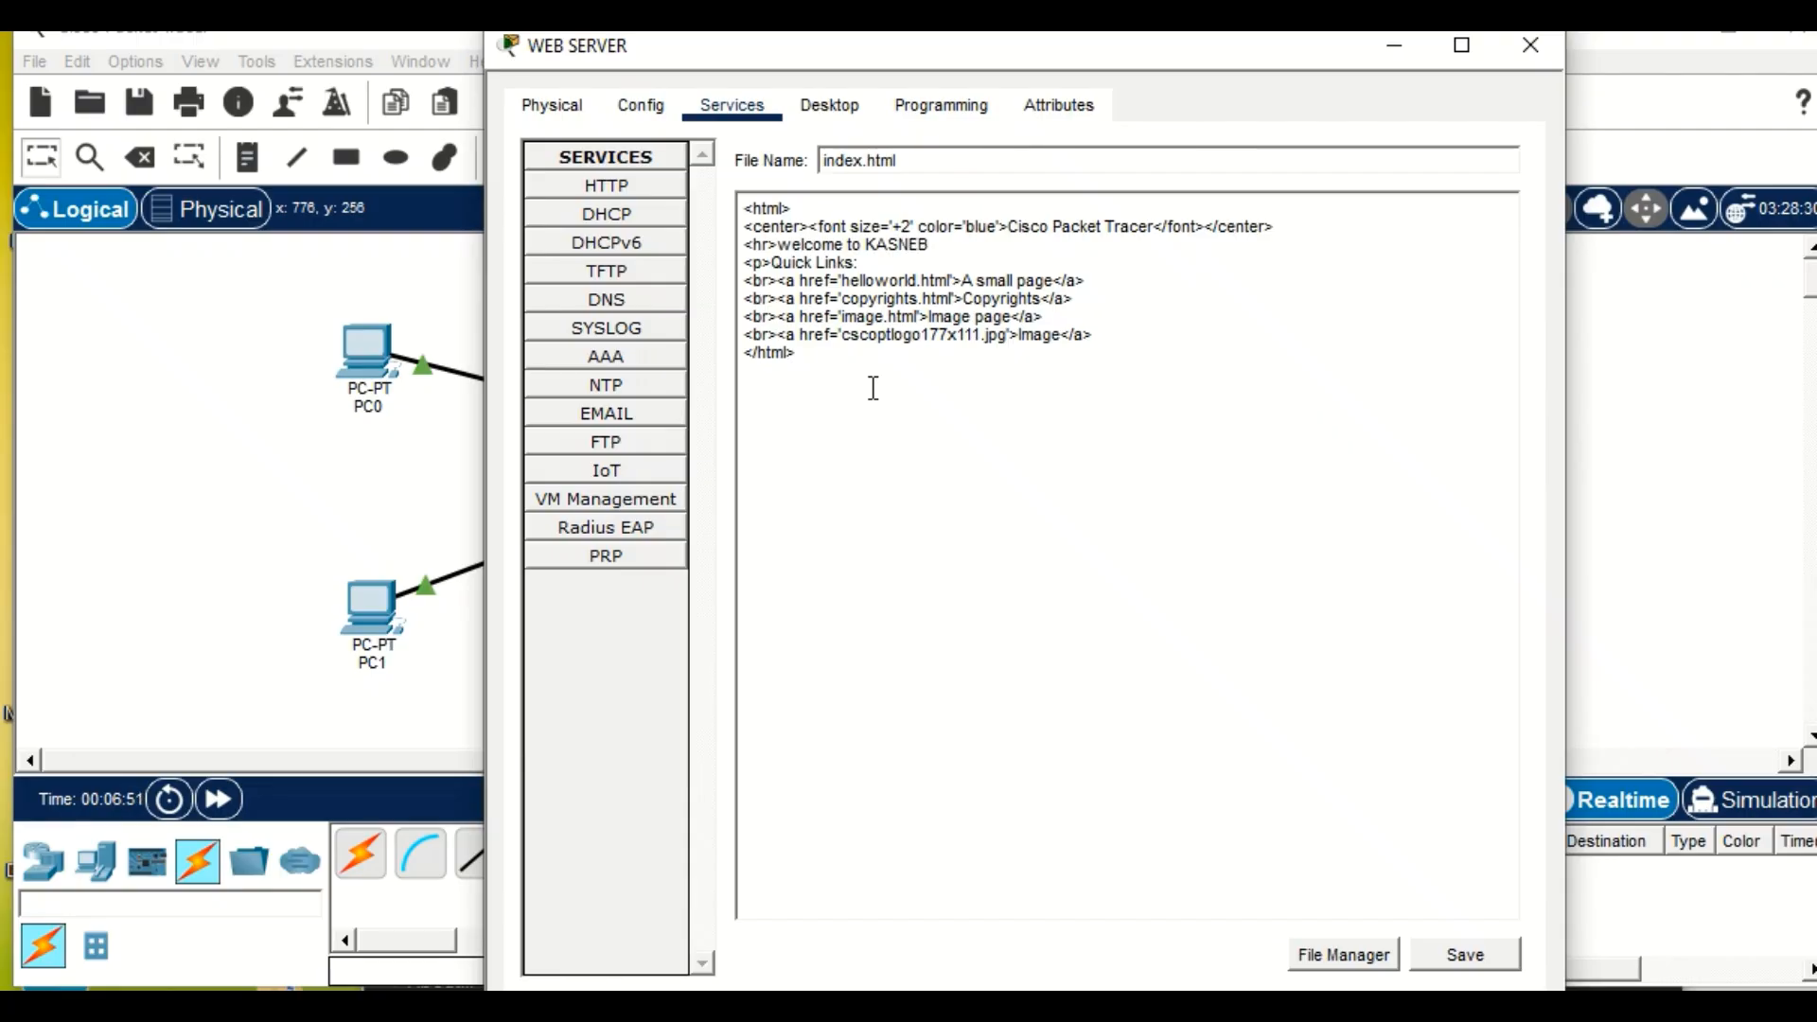
type(" PORTAL")
left_click_drag(793, 246, 801, 248)
key("BackSpace")
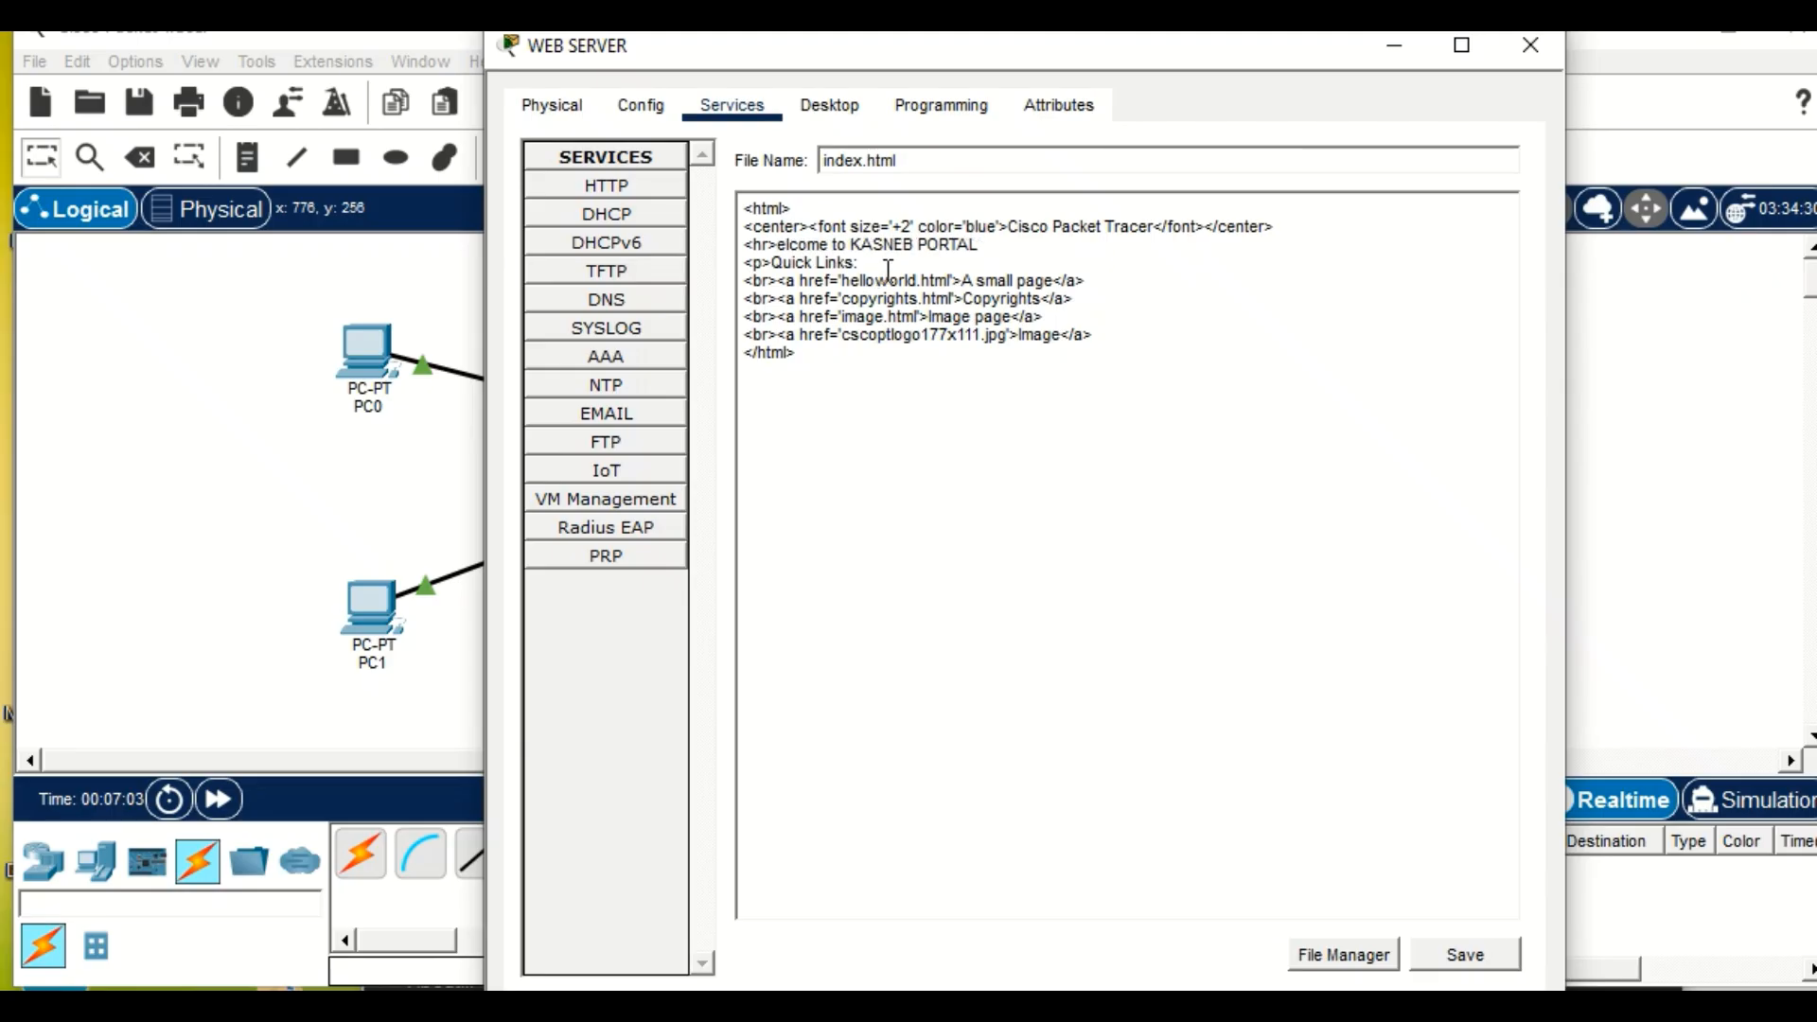
type("w")
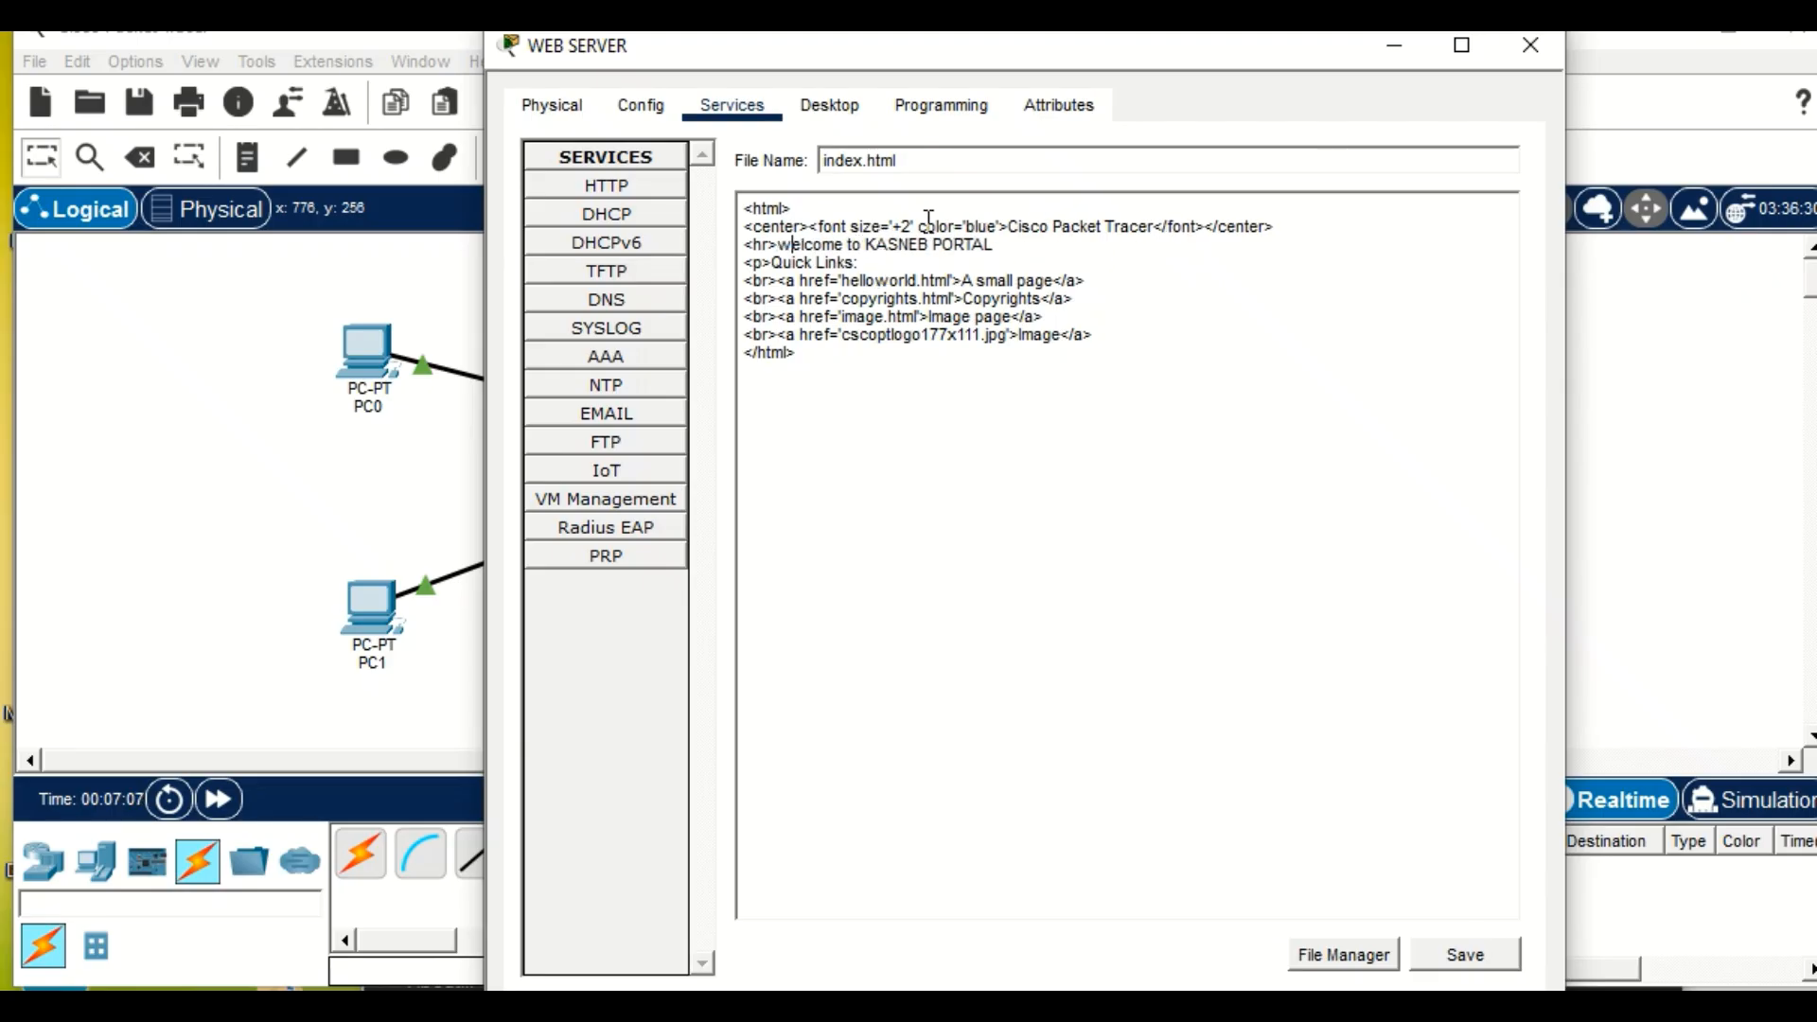
Replace the centred blue heading text "Cisco Packet Tracer" in index.html with "KASNEB".
left_click(1155, 228)
key("BackSpace")
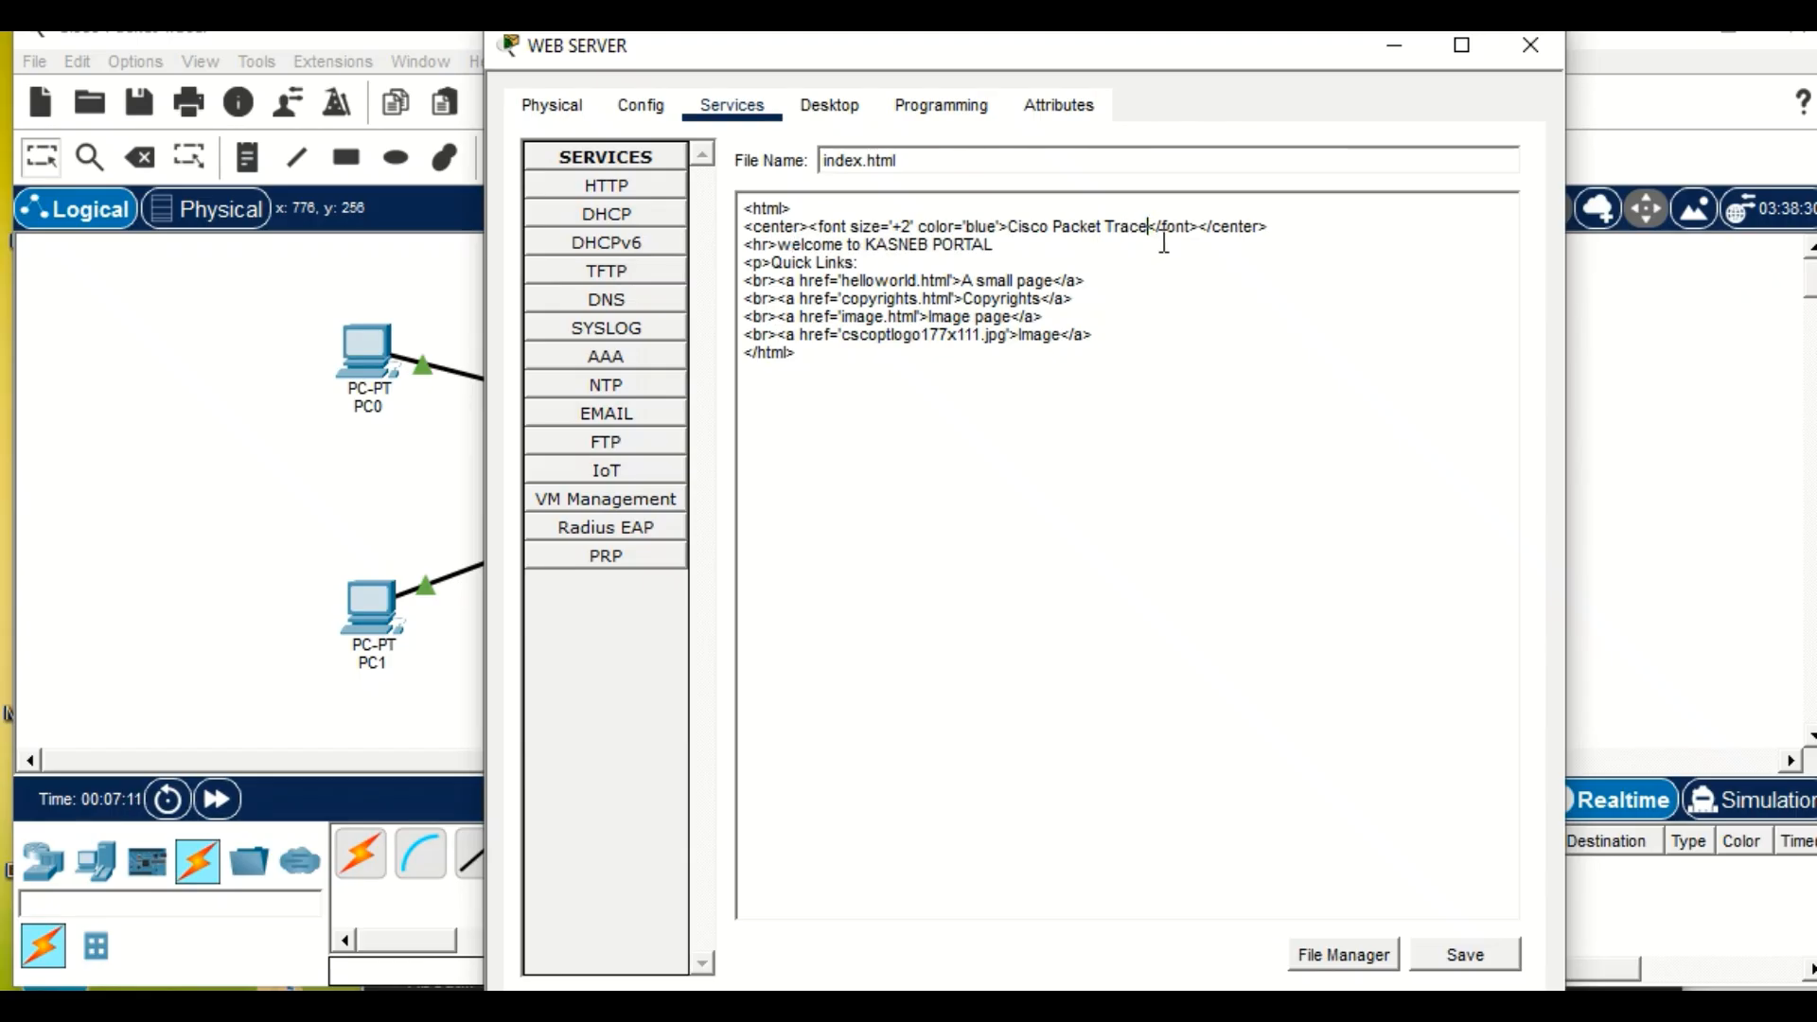
key("BackSpace")
key("BackSpace")
key("BackSpace")
key("BackSpace")
key("BackSpace")
key("BackSpace")
key("BackSpace")
key("BackSpace")
key("BackSpace")
key("BackSpace")
key("BackSpace")
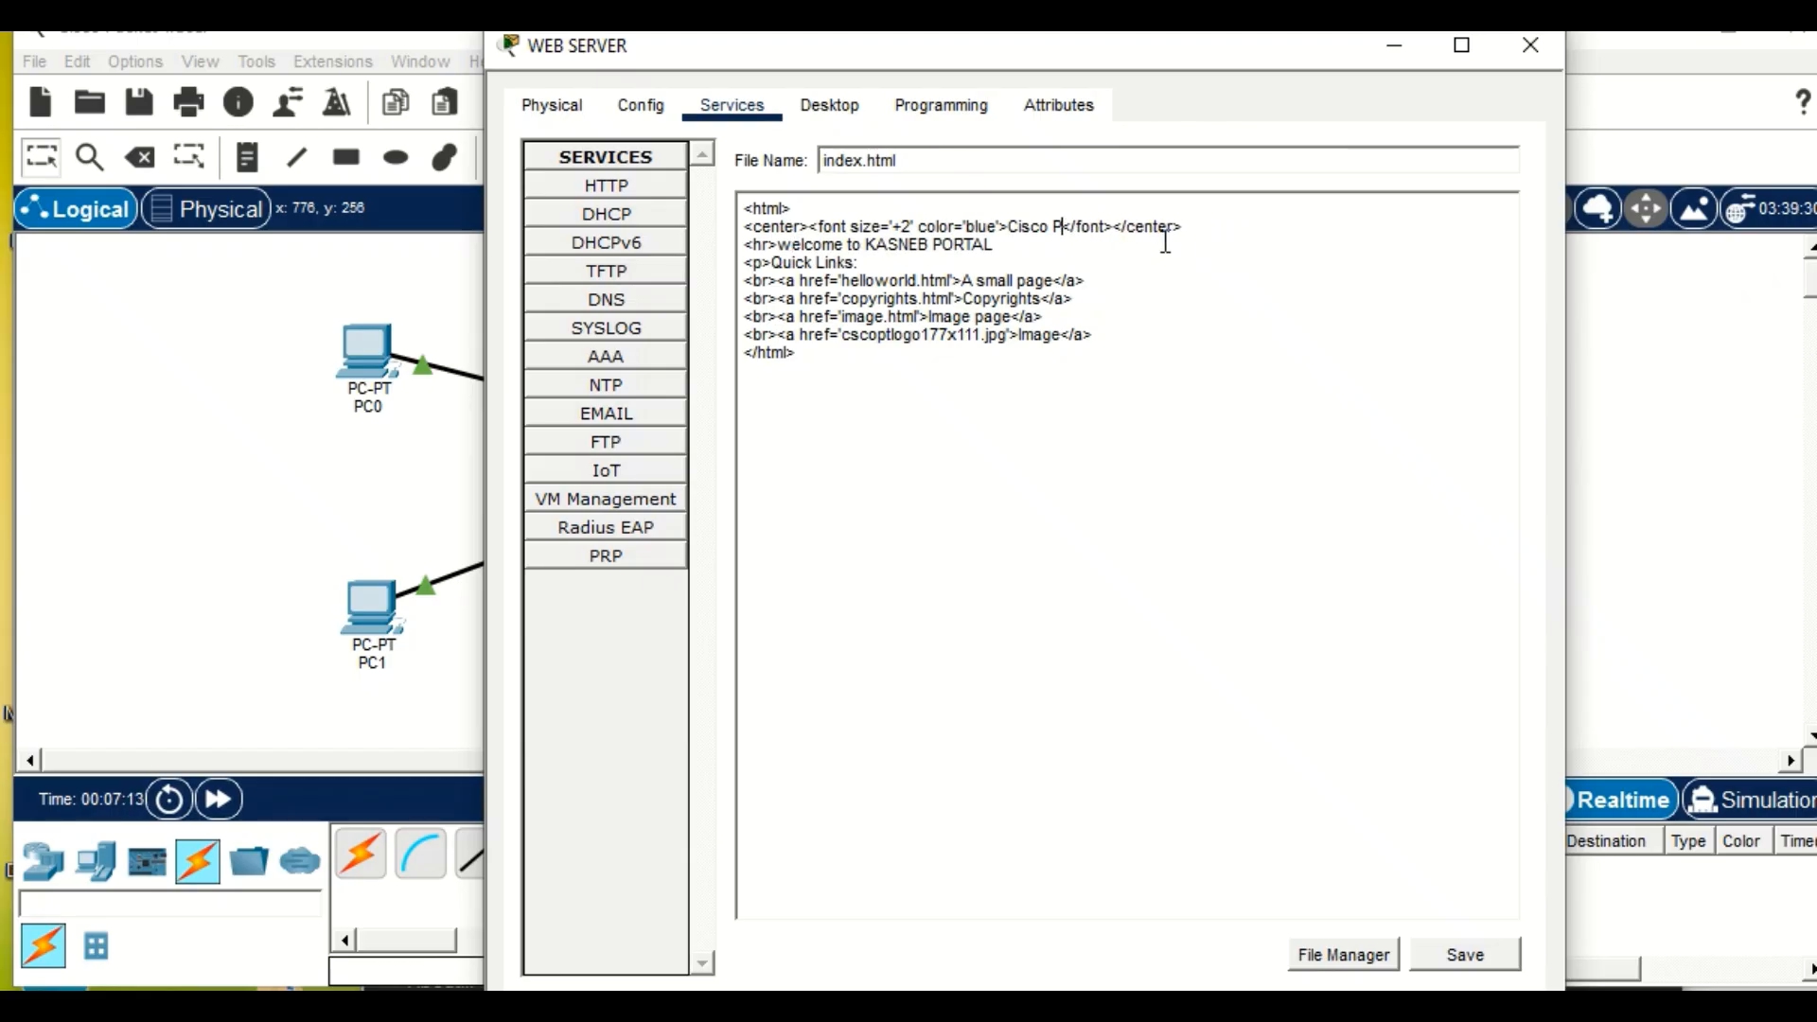
key("BackSpace")
key("BackSpace")
key("BackSpace")
key("BackSpace")
key("BackSpace")
key("BackSpace")
key("BackSpace")
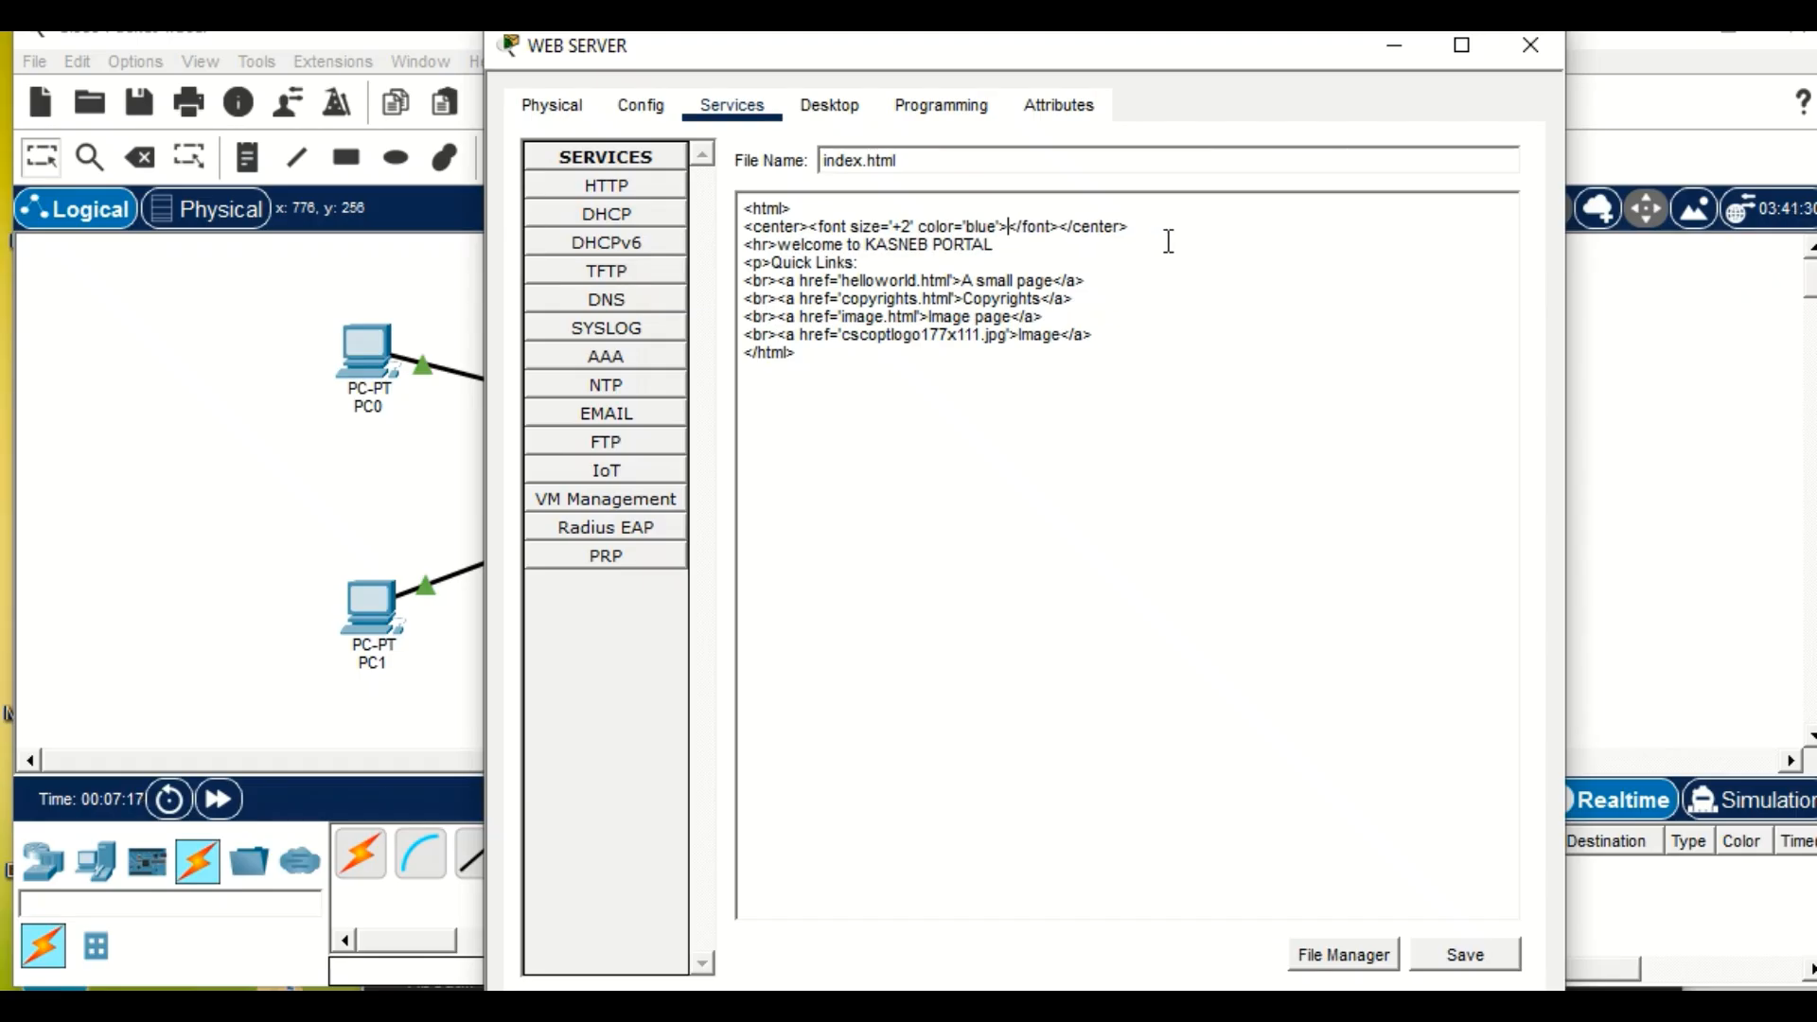
type("kas")
key("BackSpace")
key("BackSpace")
key("BackSpace")
type("KASNEB")
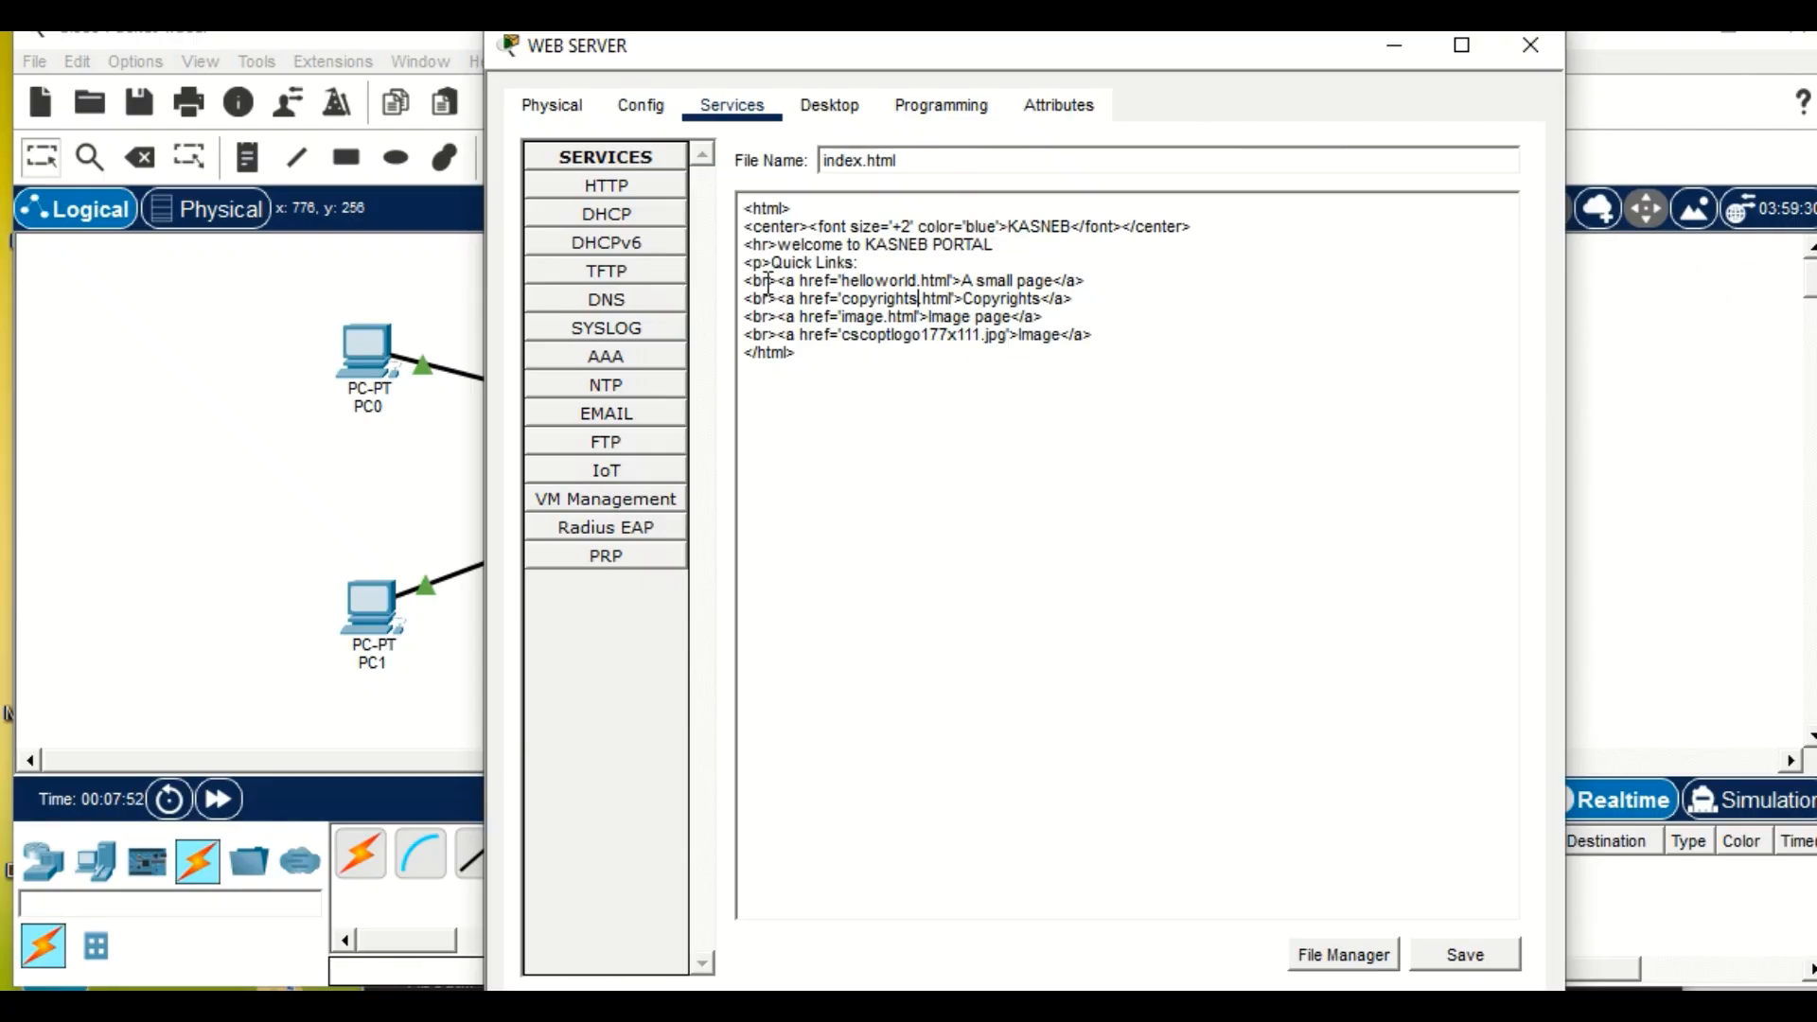
Delete the four link lines under Quick Links in the WEB SERVER's index.html.
left_click_drag(744, 280, 1056, 324)
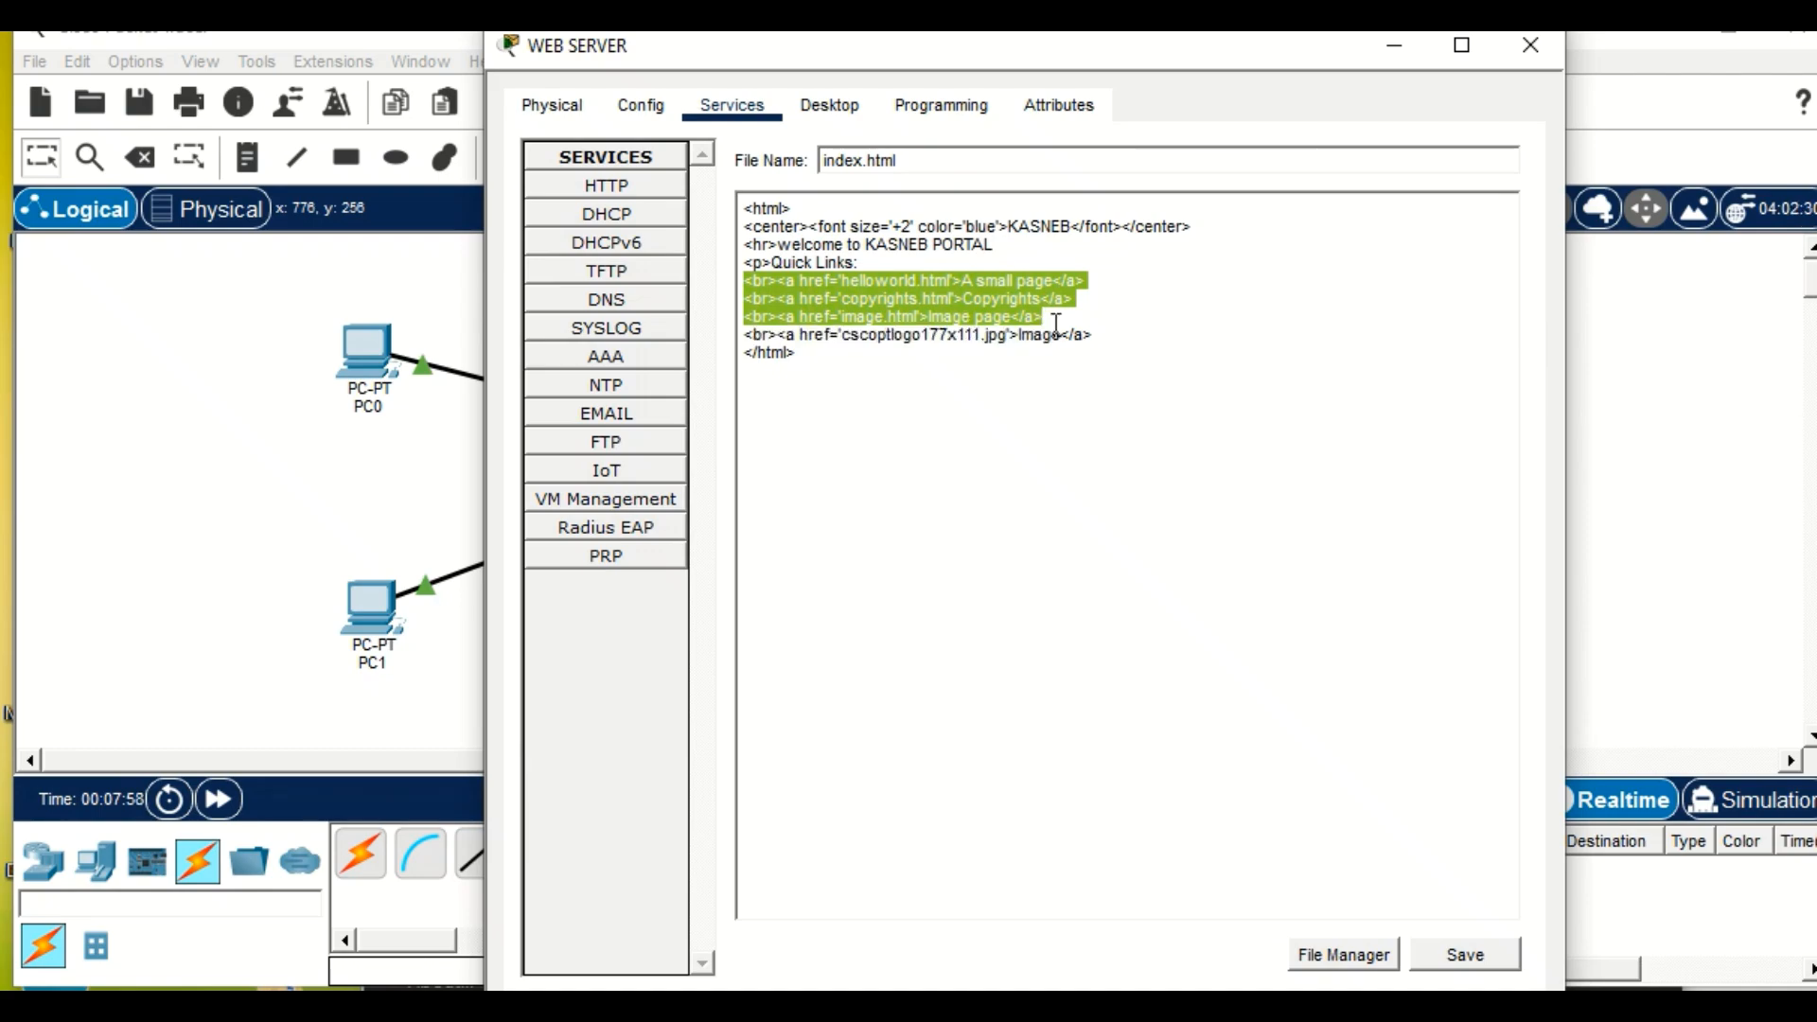
left_click_drag(1055, 325, 1098, 327)
key("BackSpace")
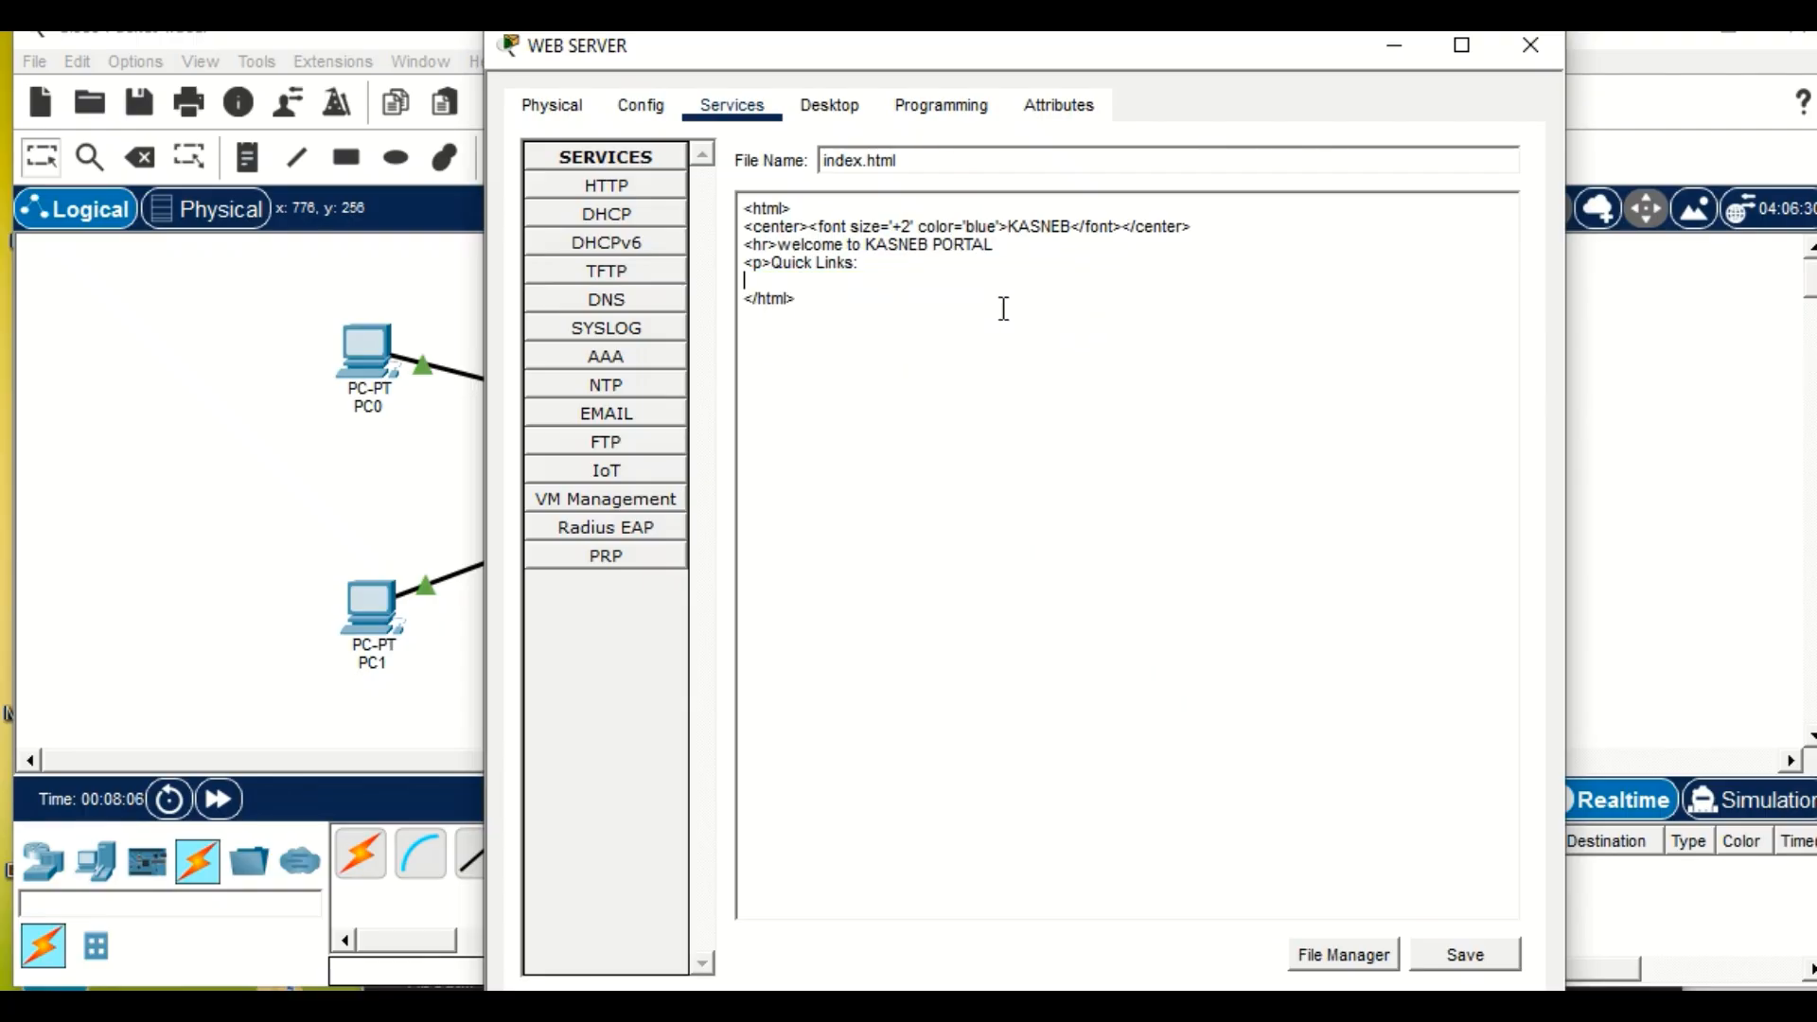
Remove the Quick Links paragraph from index.html and save the page, overwriting the existing file.
left_click(890, 265)
key("BackSpace")
key("BackSpace")
key("BackSpace")
key("BackSpace")
key("BackSpace")
key("BackSpace")
key("BackSpace")
key("BackSpace")
left_click(1478, 956)
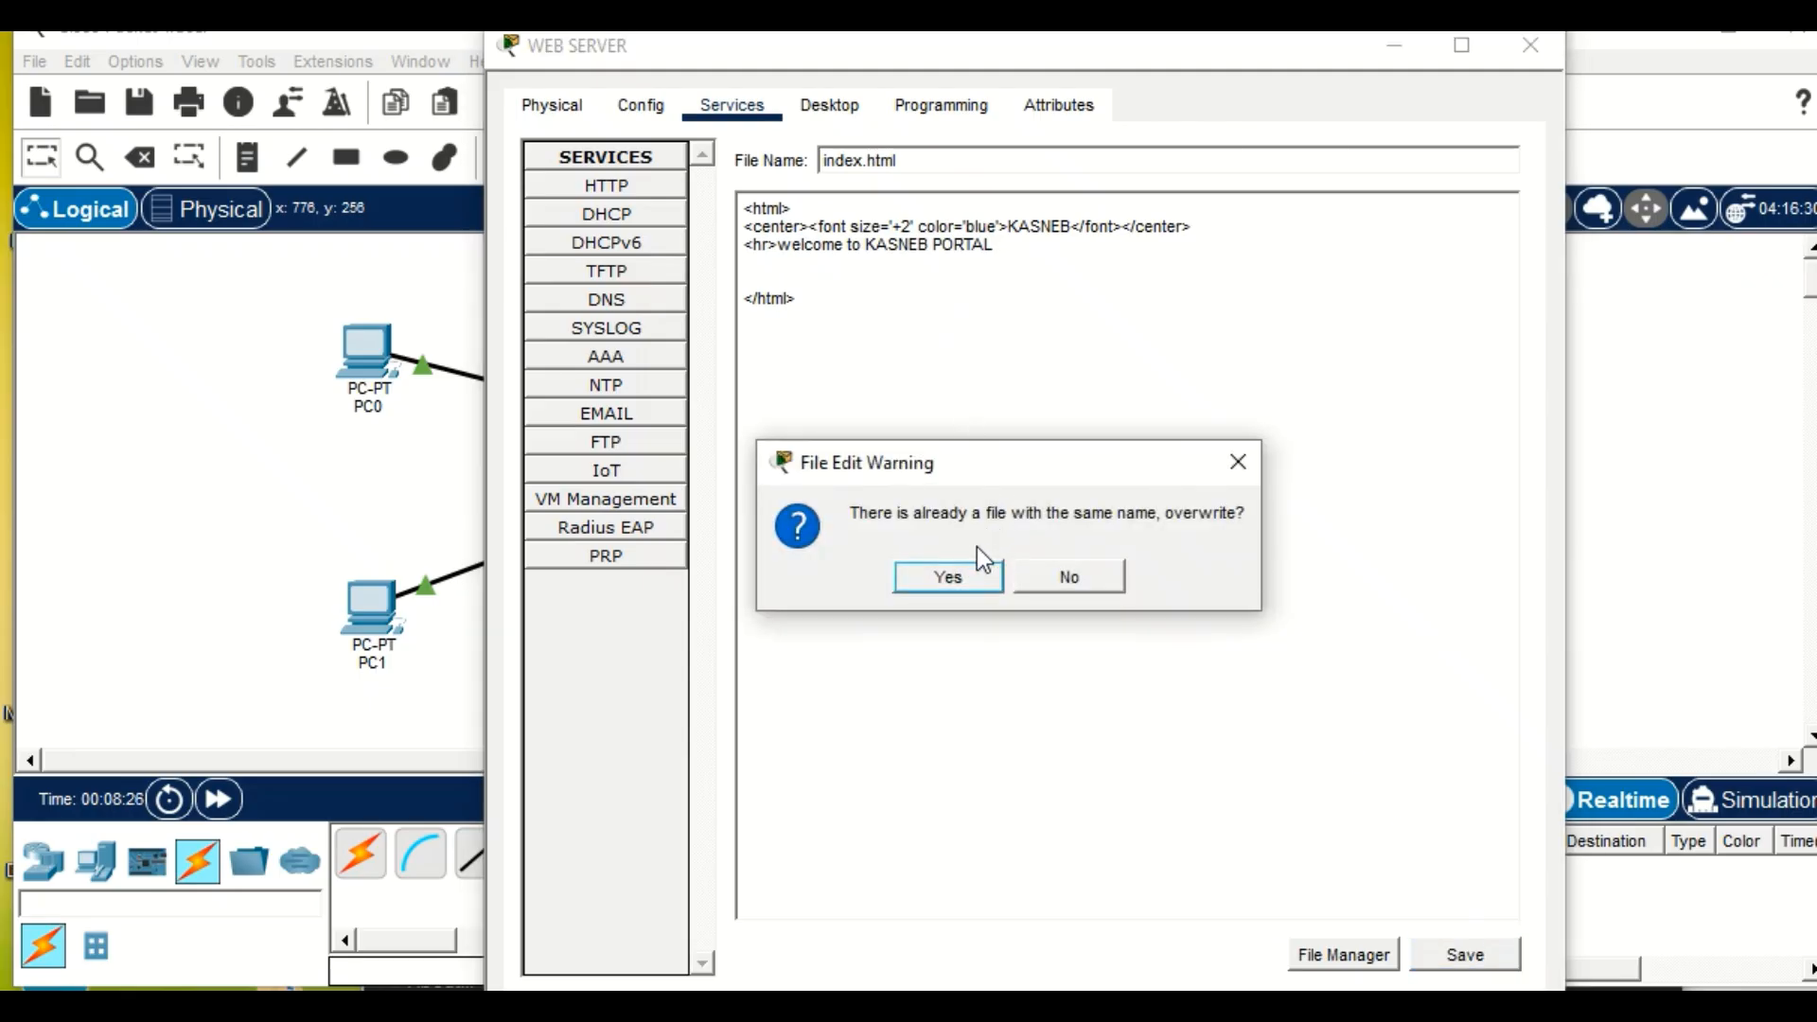
left_click(959, 579)
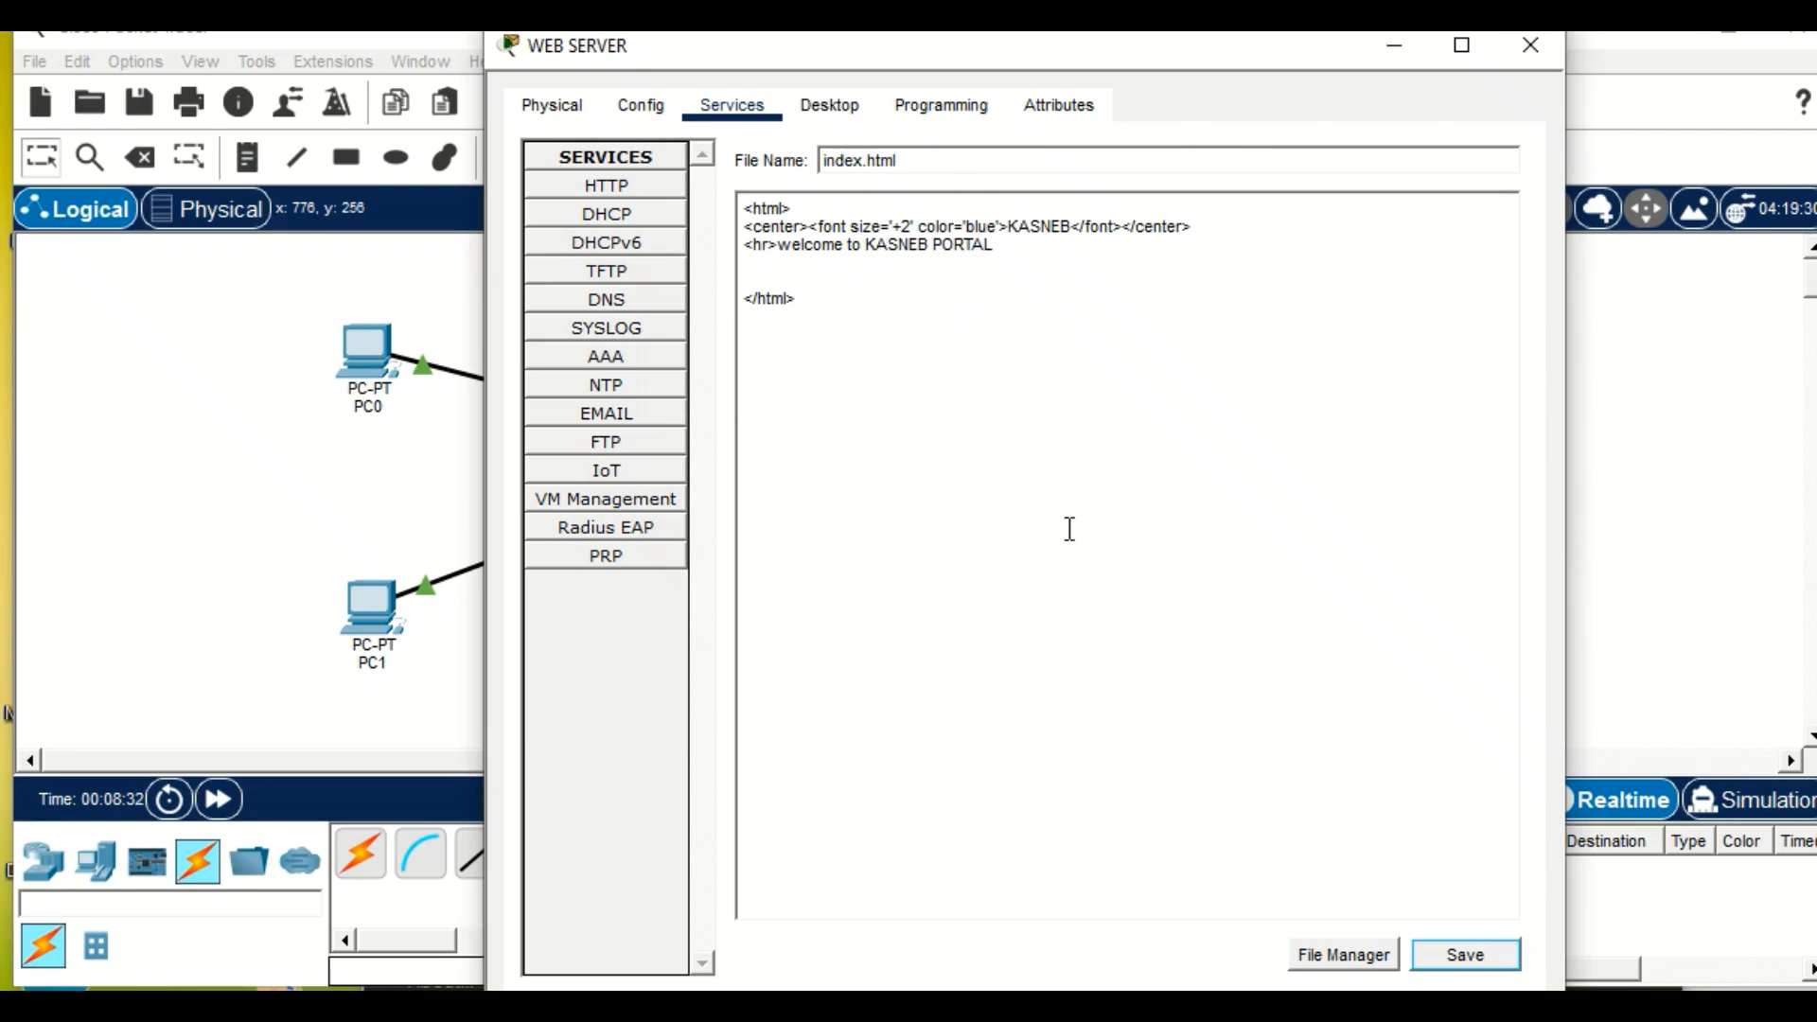
left_click(293, 427)
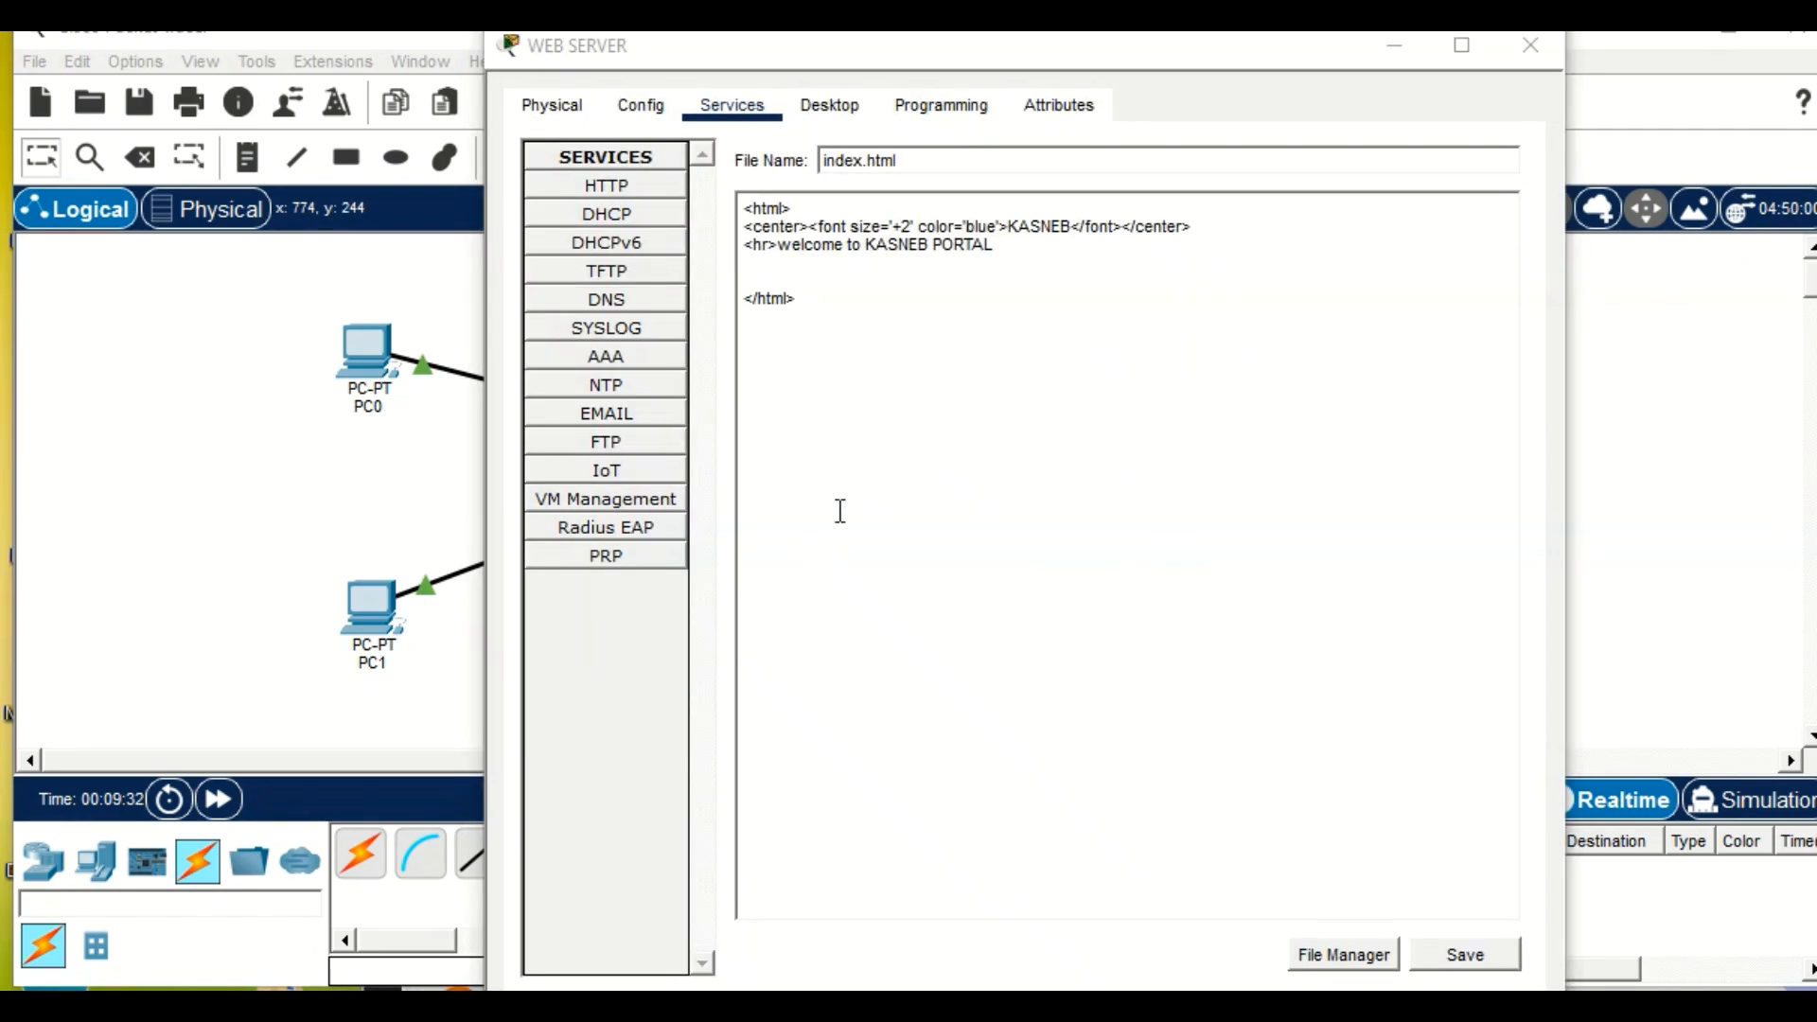
Clear all the remaining HTML code from index.html in the WEB SERVER's editor.
left_click(766, 272)
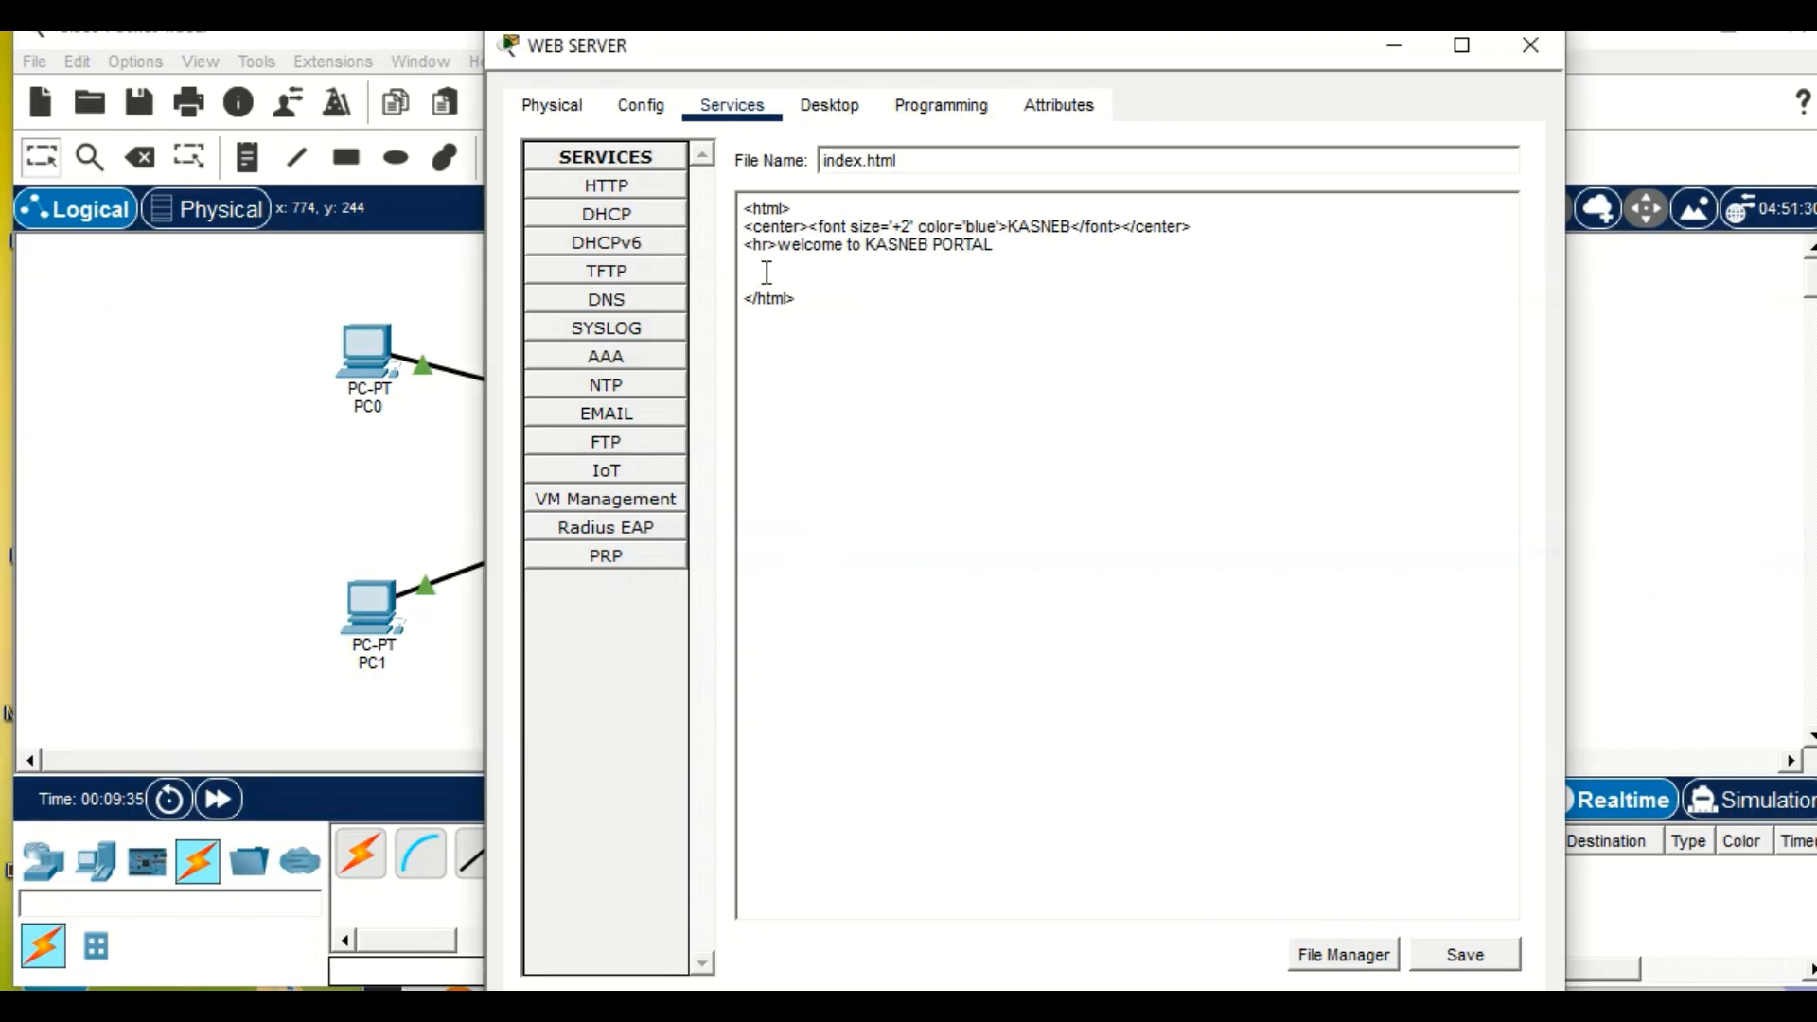
left_click(905, 293)
key("BackSpace")
key("BackSpace")
key("BackSpace")
key("BackSpace")
key("BackSpace")
key("BackSpace")
key("BackSpace")
key("BackSpace")
key("BackSpace")
key("BackSpace")
key("BackSpace")
key("BackSpace")
key("BackSpace")
key("BackSpace")
key("BackSpace")
key("BackSpace")
key("BackSpace")
key("BackSpace")
key("BackSpace")
key("BackSpace")
key("BackSpace")
key("BackSpace")
key("BackSpace")
key("BackSpace")
key("BackSpace")
key("BackSpace")
key("BackSpace")
key("BackSpace")
key("BackSpace")
key("BackSpace")
key("BackSpace")
key("BackSpace")
key("BackSpace")
key("BackSpace")
key("BackSpace")
key("BackSpace")
key("BackSpace")
key("BackSpace")
key("BackSpace")
key("BackSpace")
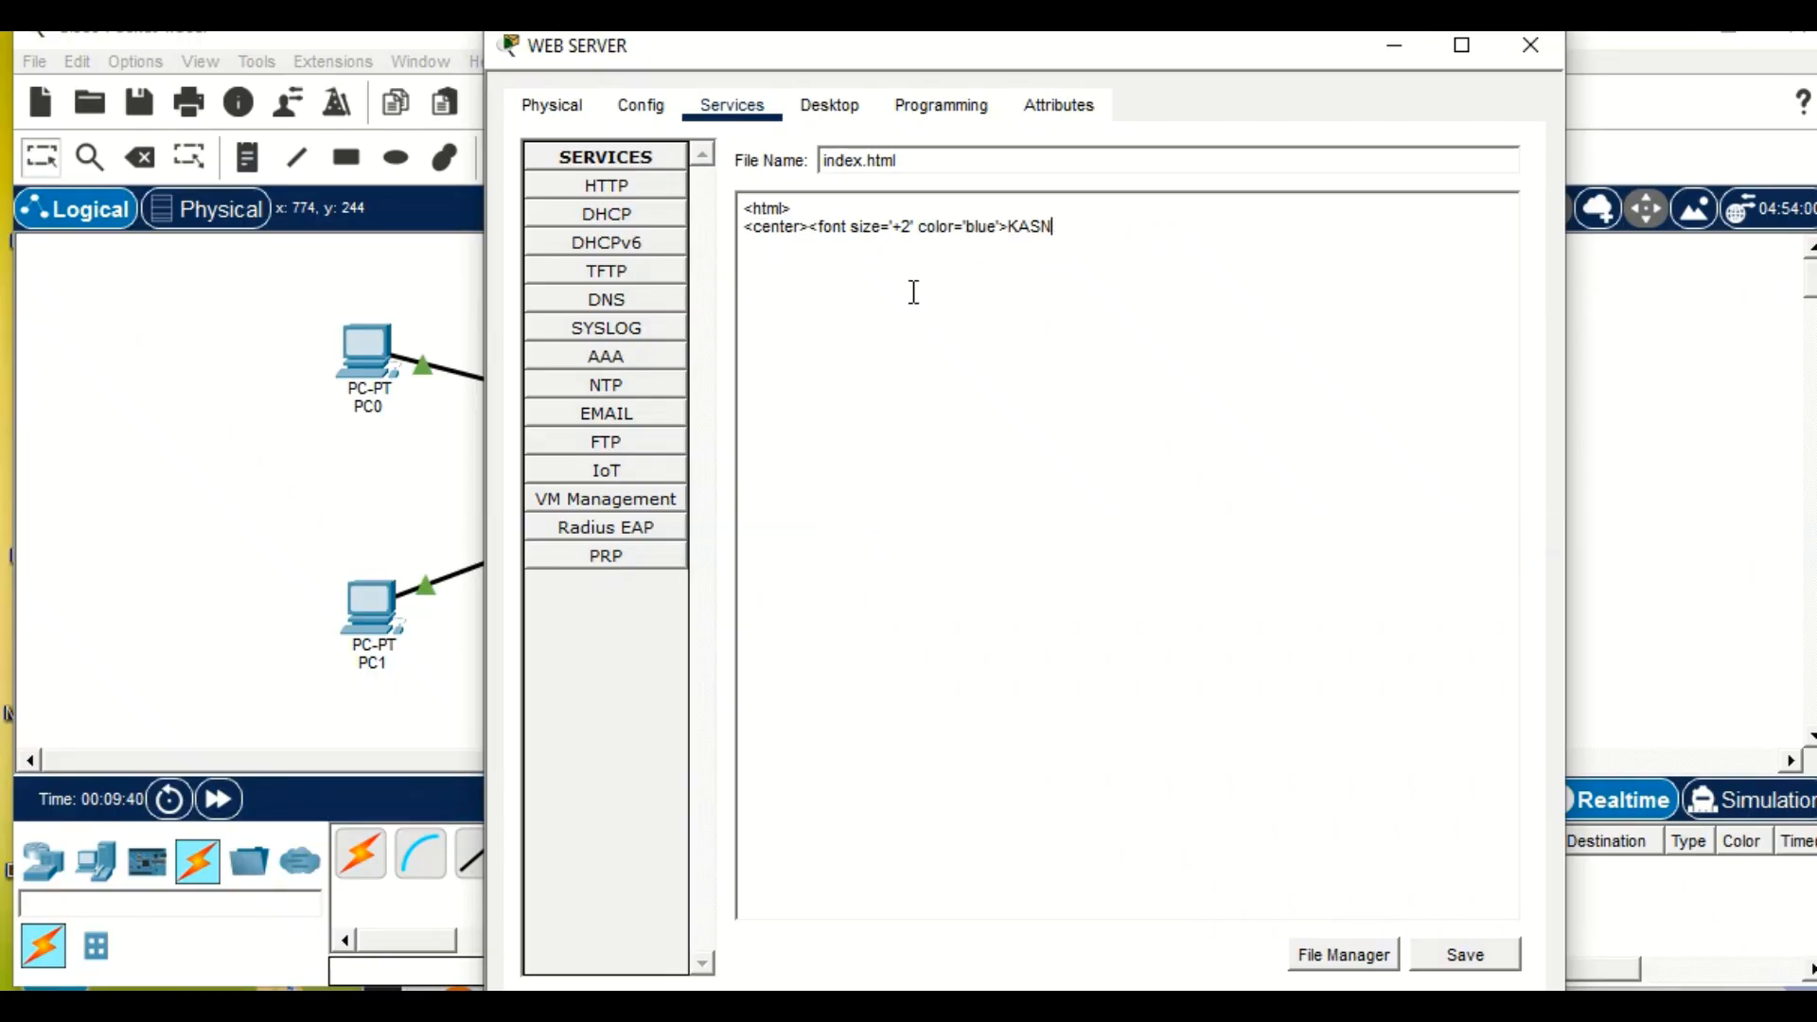
key("BackSpace")
key("BackSpace")
key("BackSpace")
key("BackSpace")
key("BackSpace")
key("BackSpace")
key("BackSpace")
key("BackSpace")
key("BackSpace")
key("BackSpace")
key("BackSpace")
key("BackSpace")
key("BackSpace")
key("BackSpace")
key("BackSpace")
key("BackSpace")
key("BackSpace")
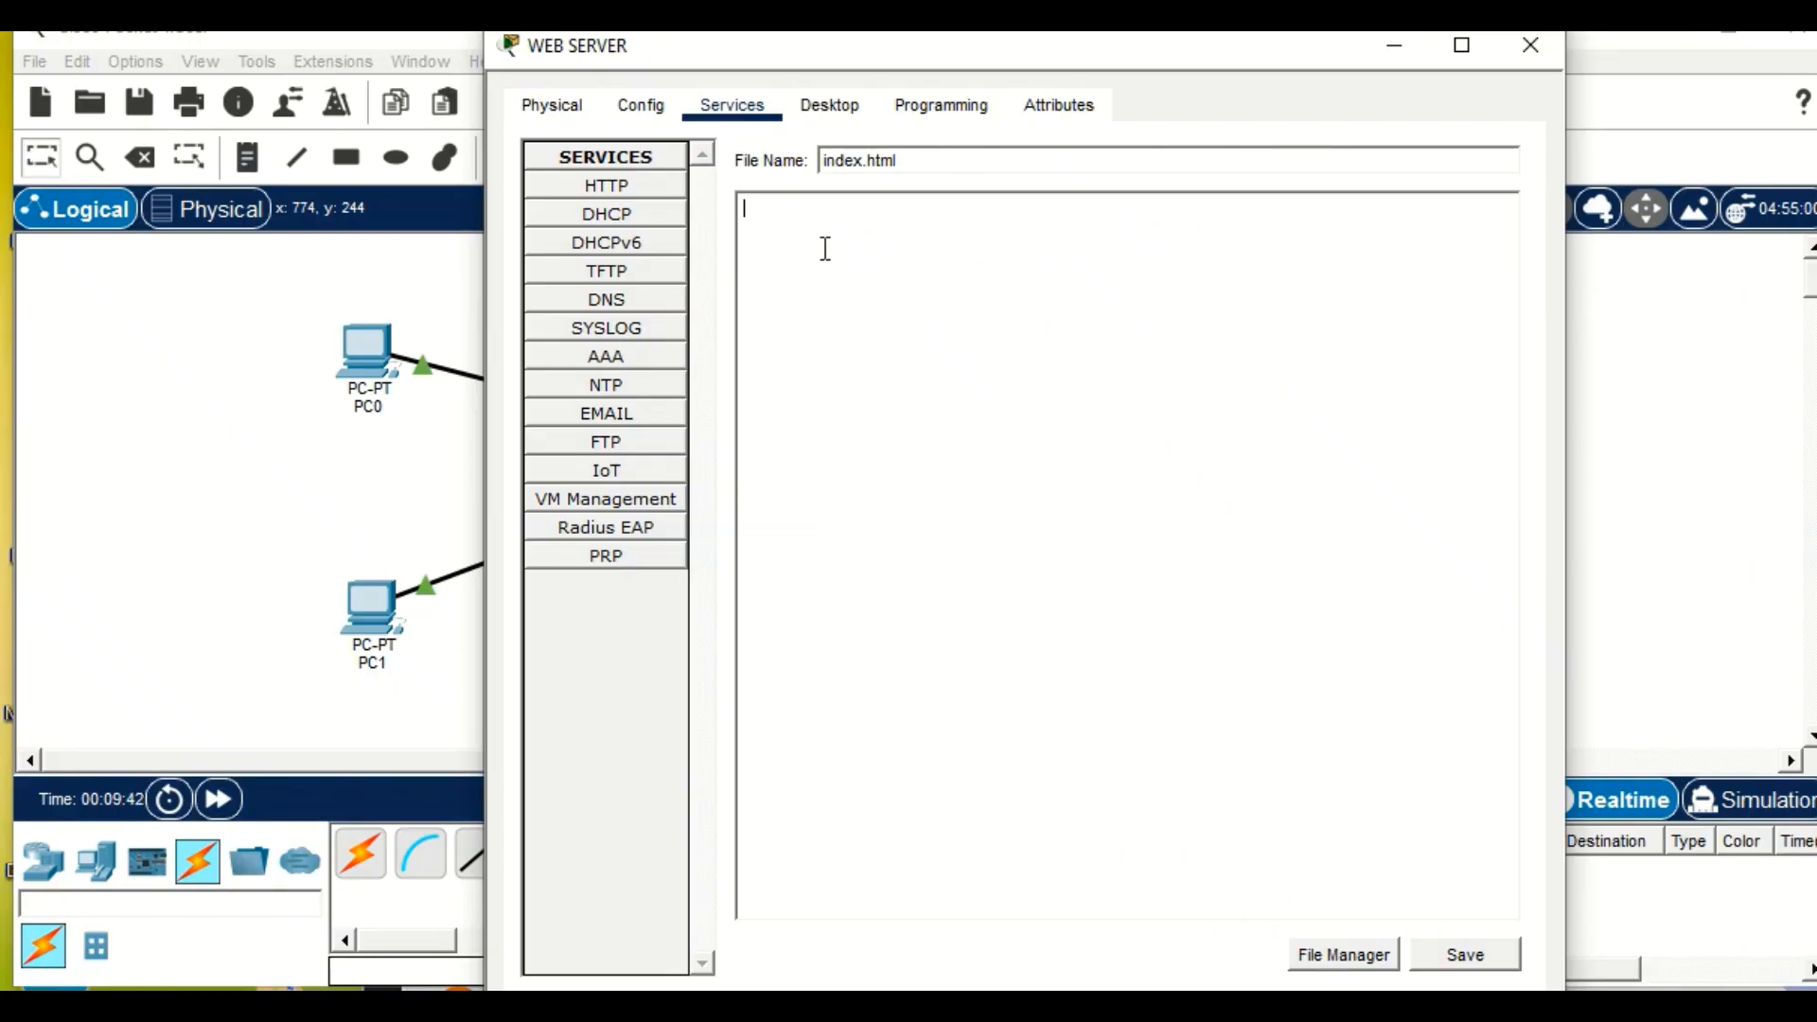
Paste the copied "Welcome to KASNEB Portal" HTML page into index.html, save it over the existing file and return to the workspace.
right_click(823, 248)
left_click(884, 395)
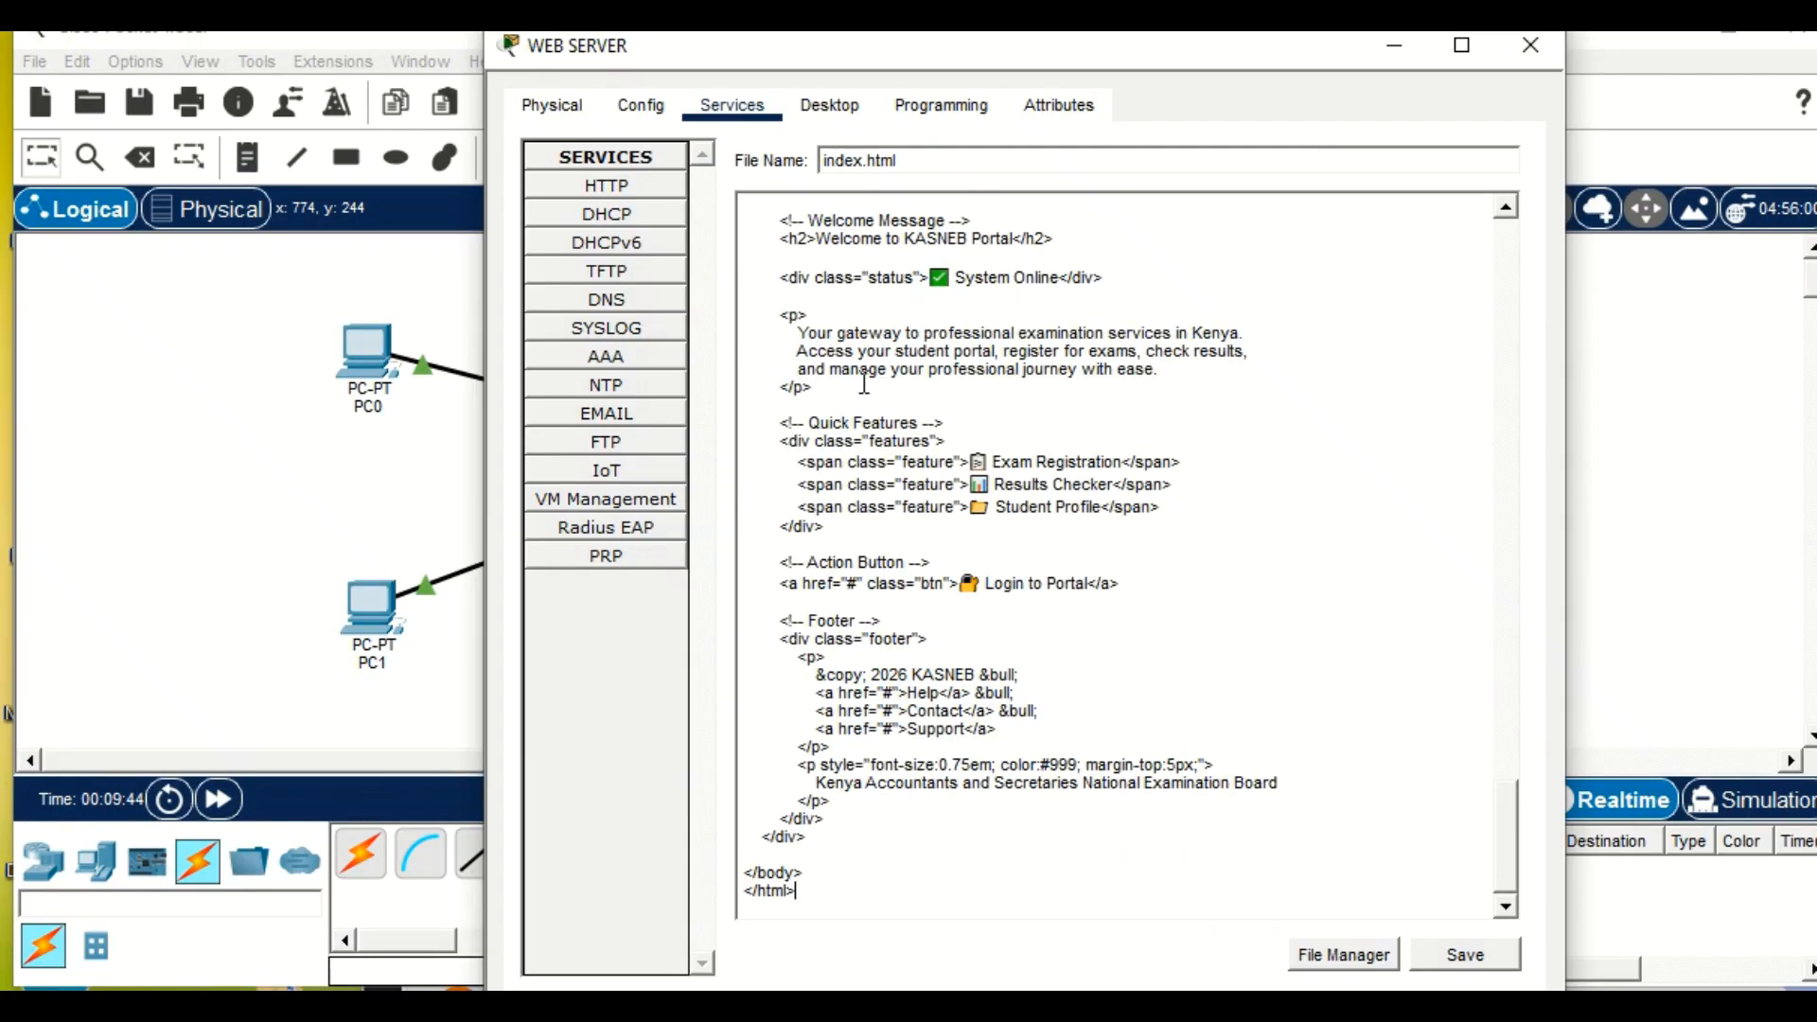
scroll(938, 398, "up", 12)
scroll(937, 398, "up", 15)
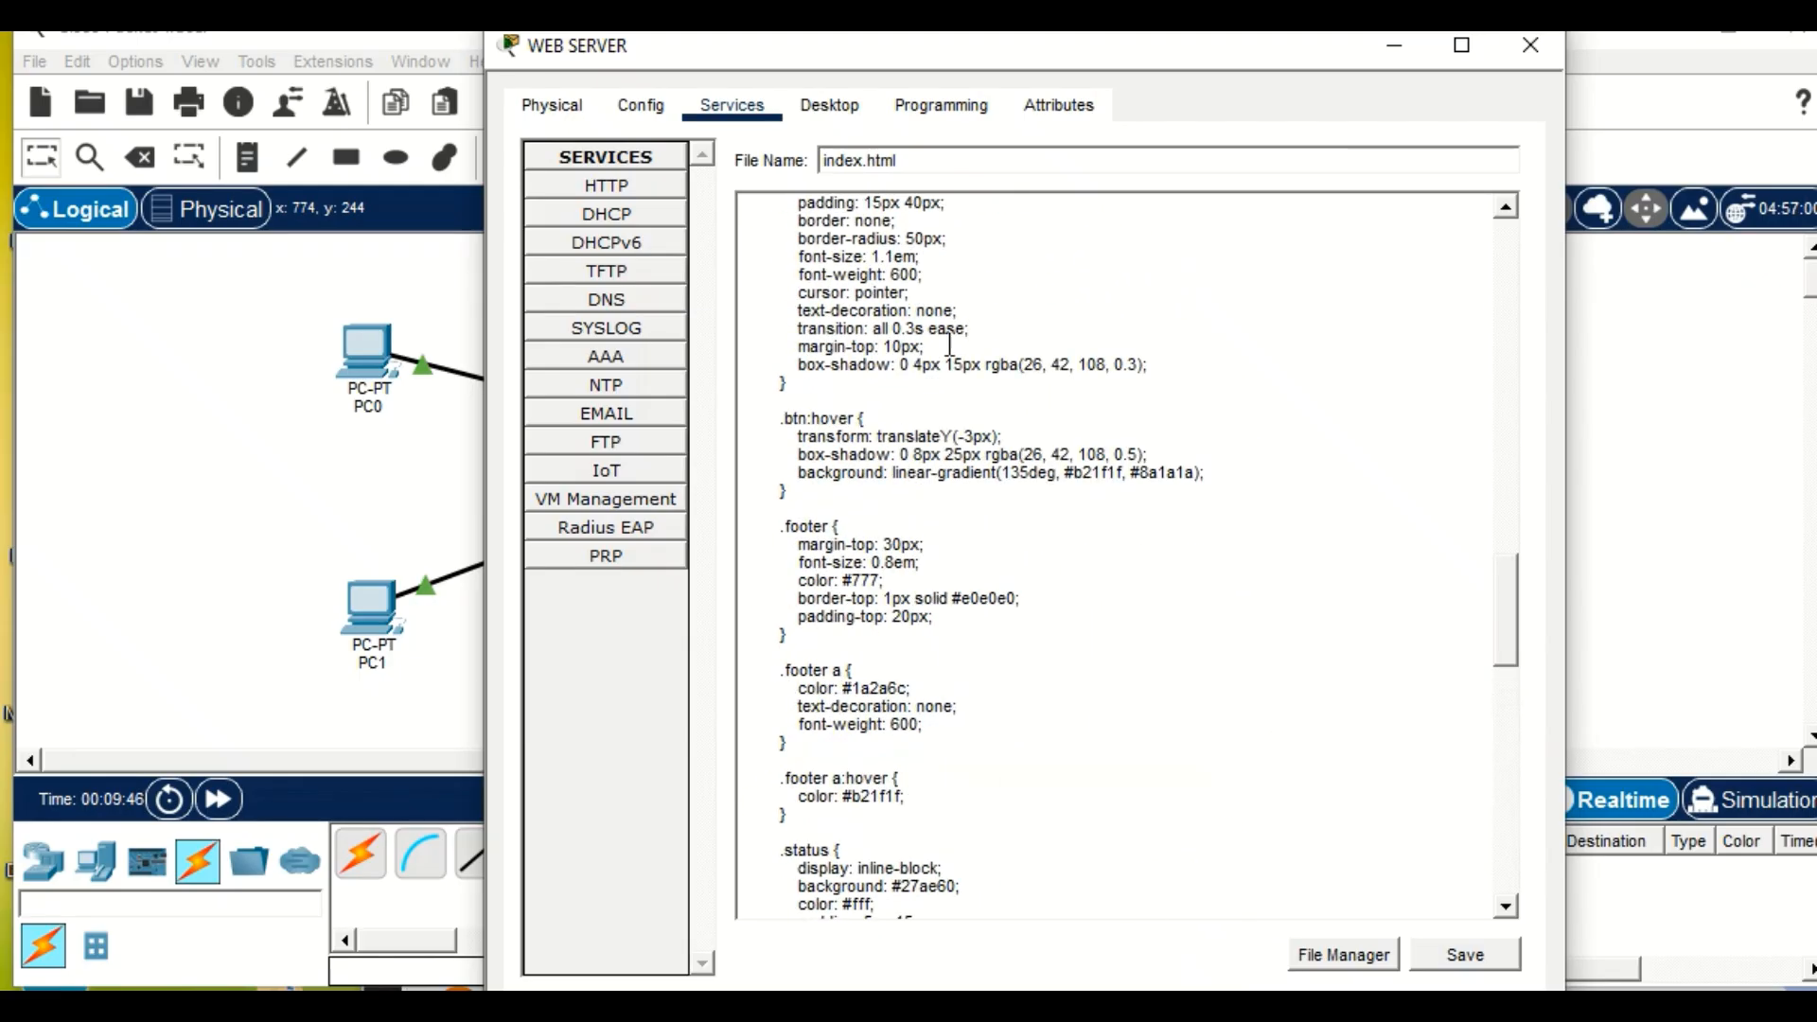
scroll(951, 337, "up", 17)
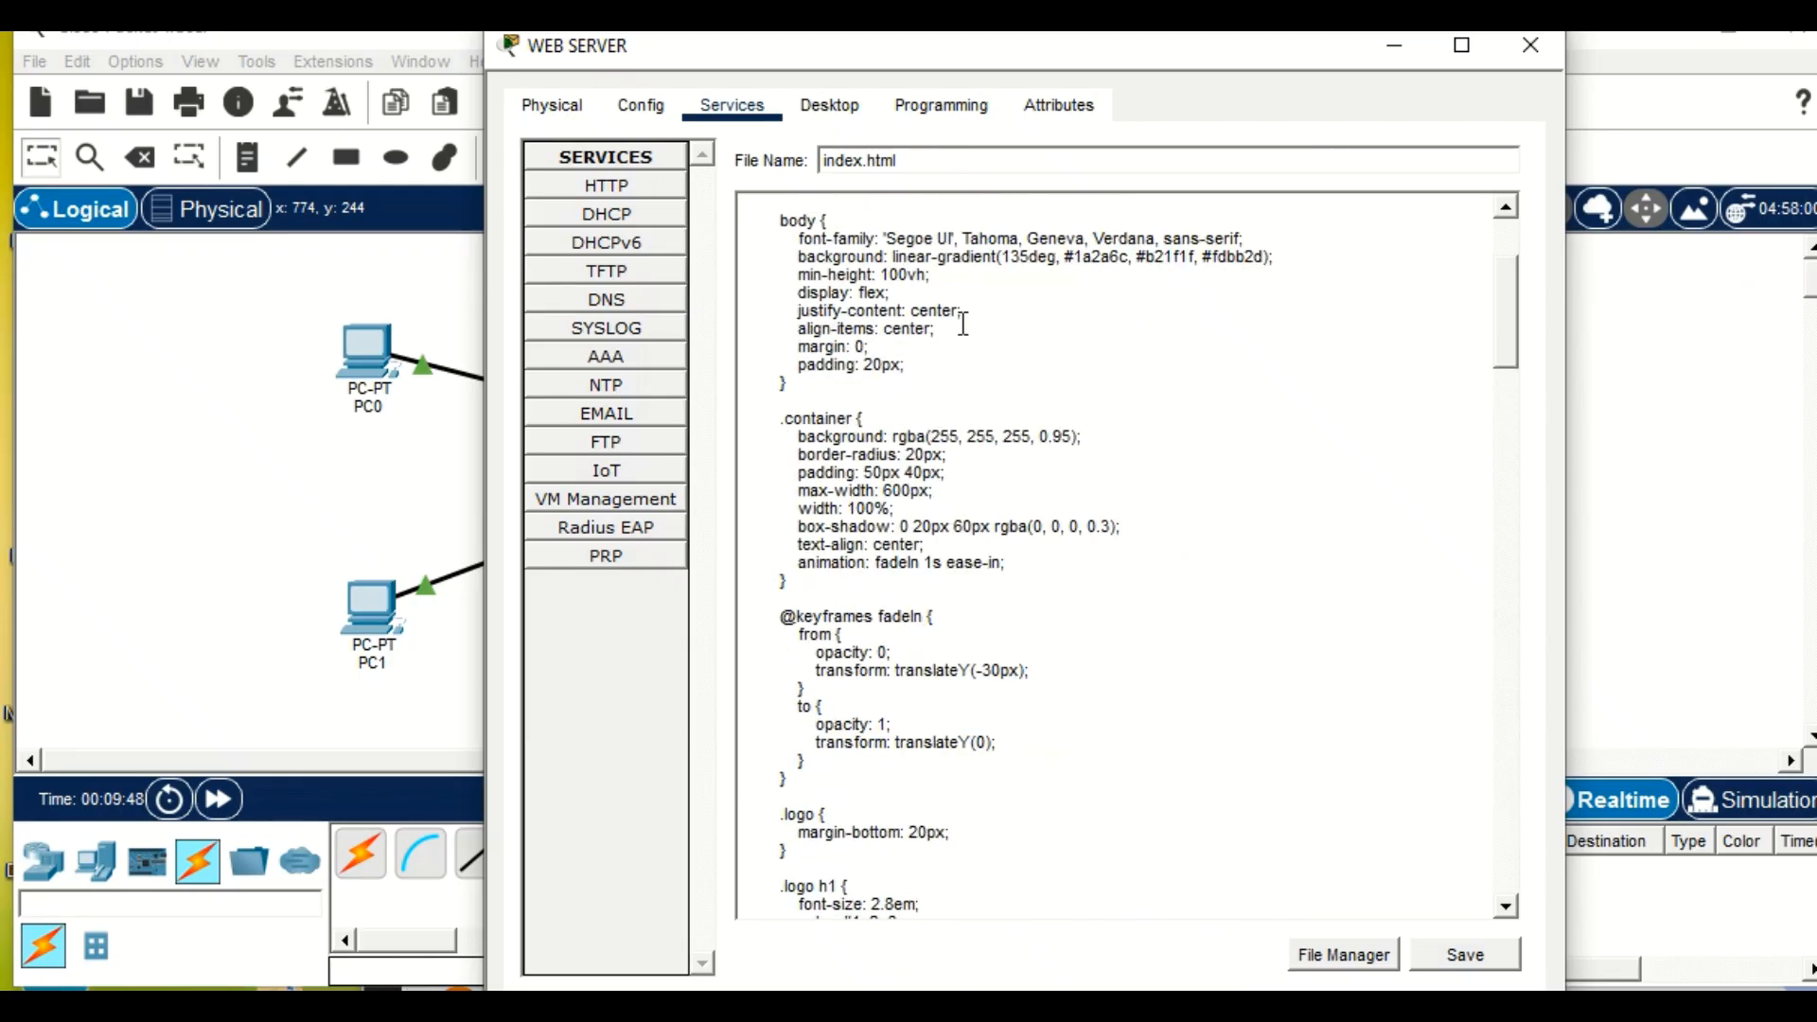
left_click(1469, 953)
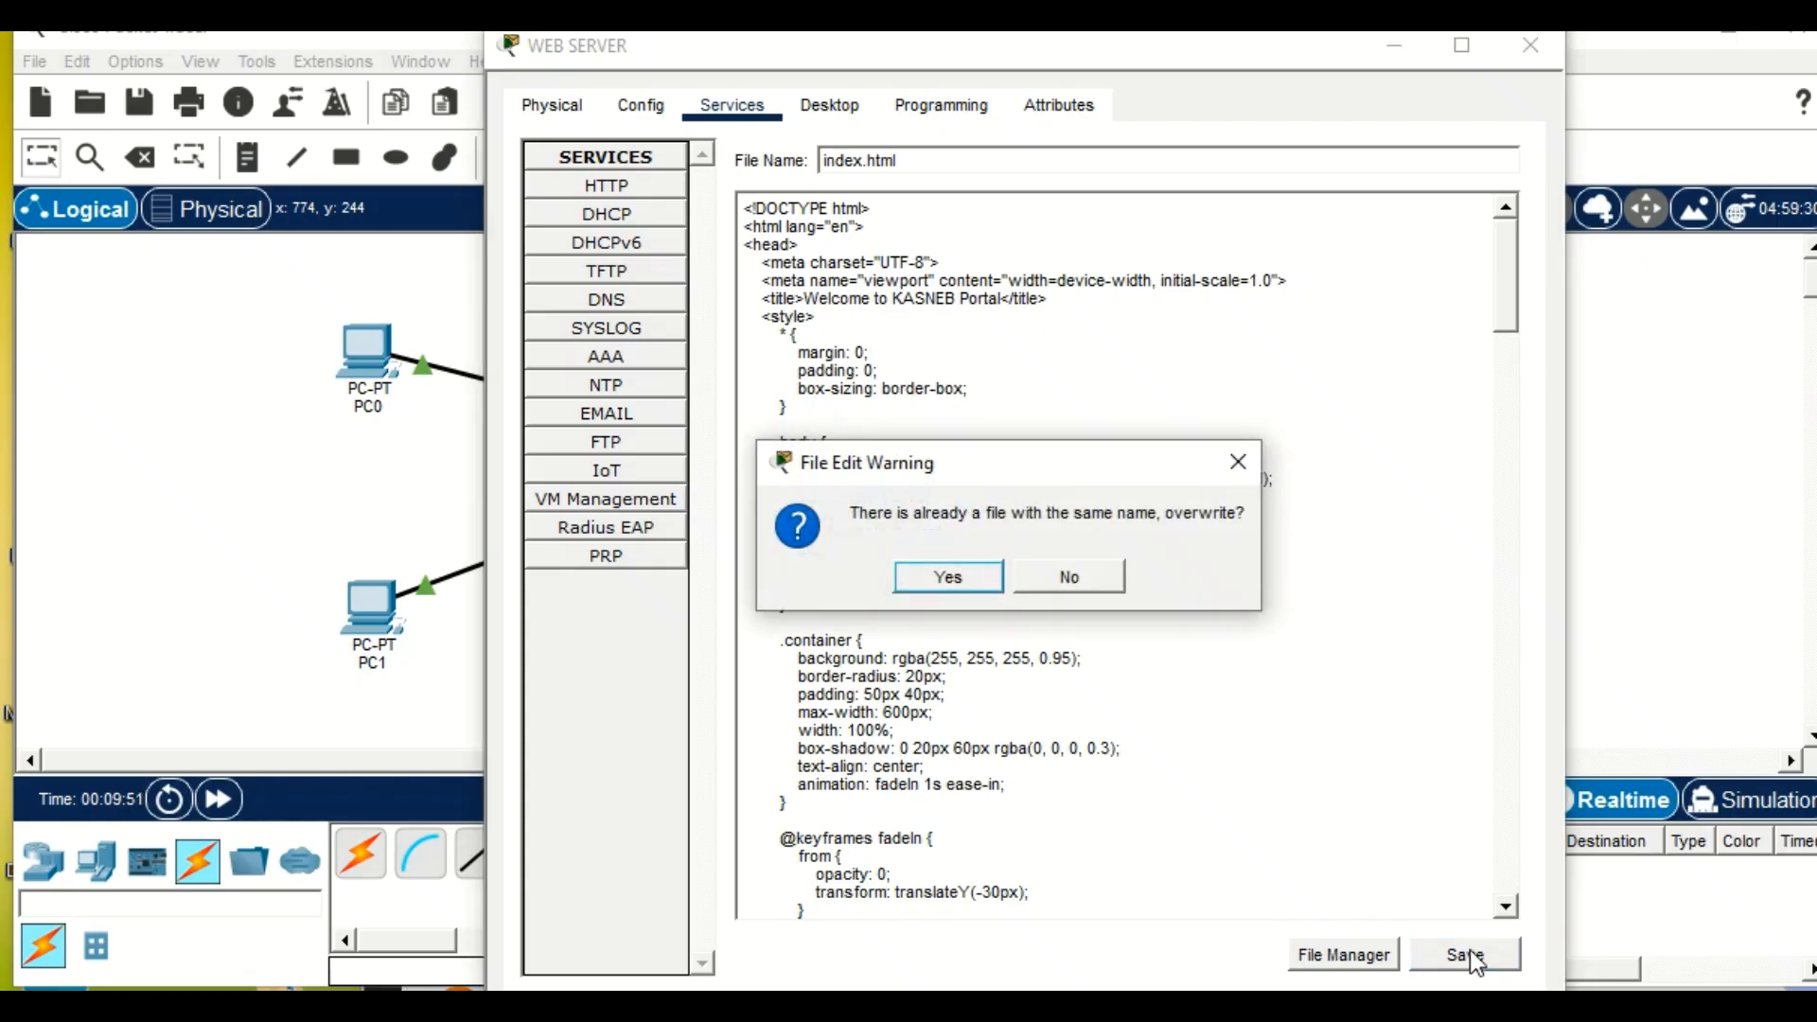
left_click(953, 577)
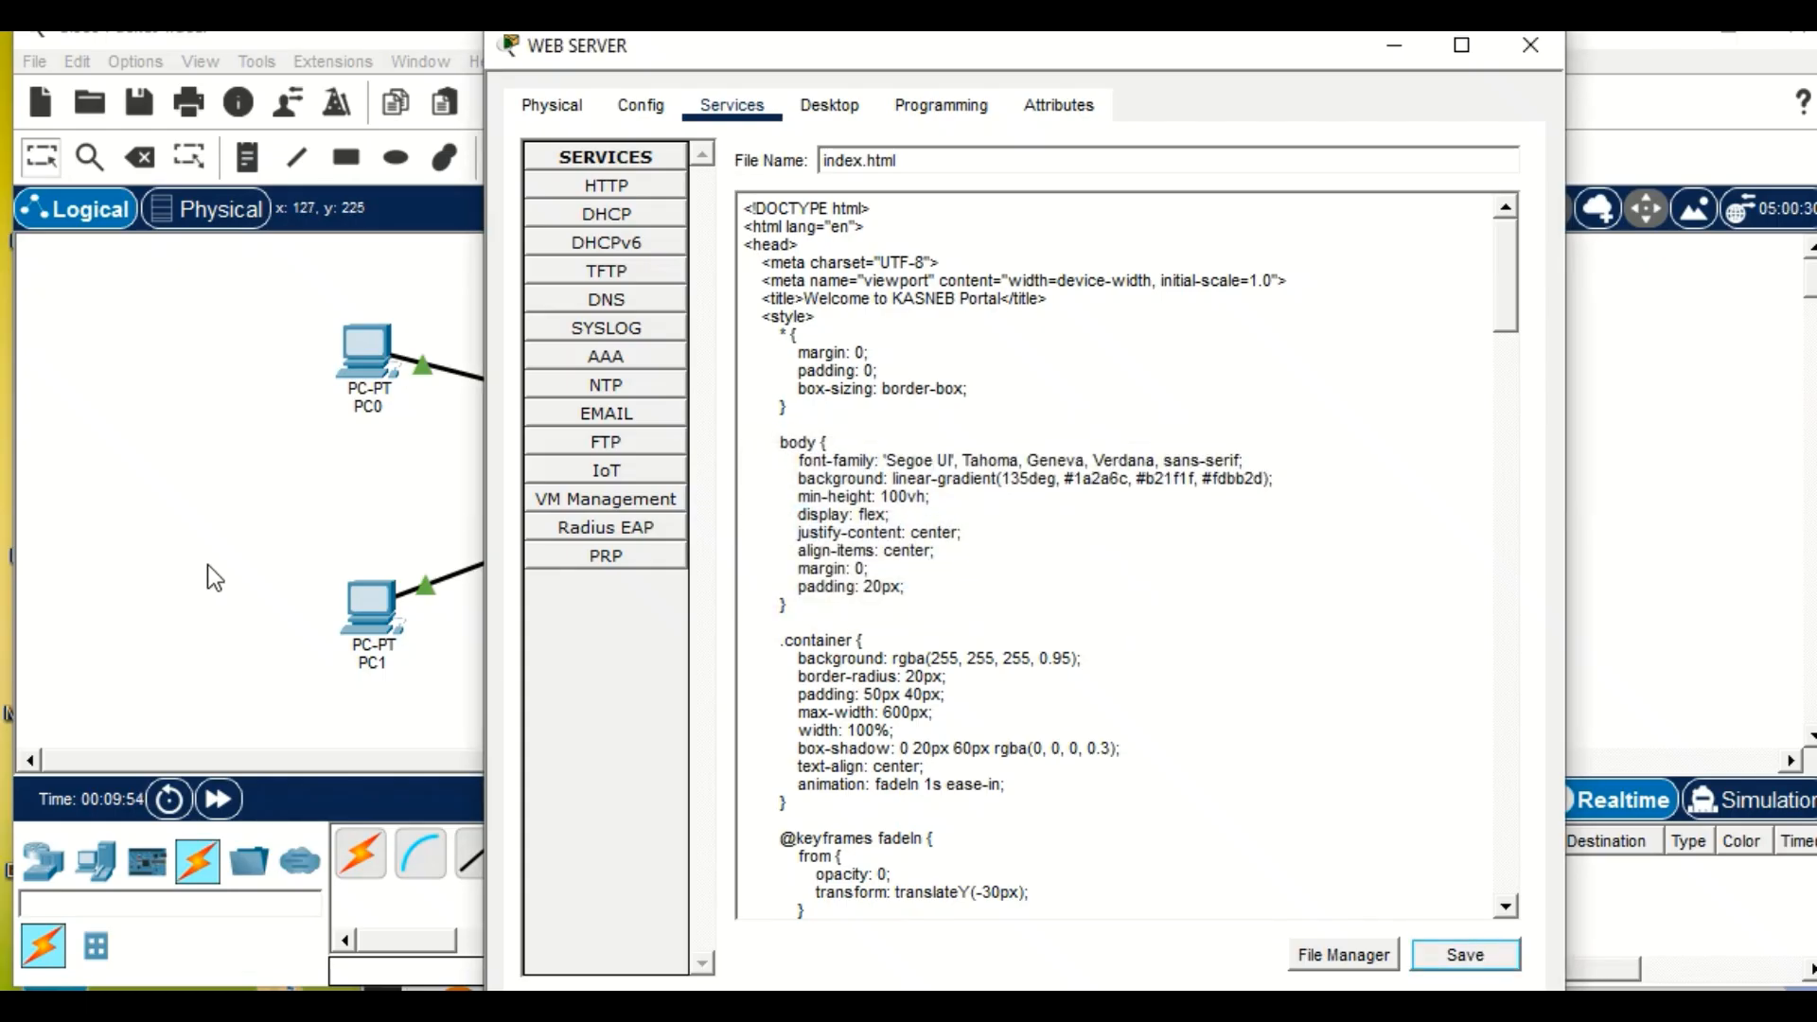
left_click(210, 566)
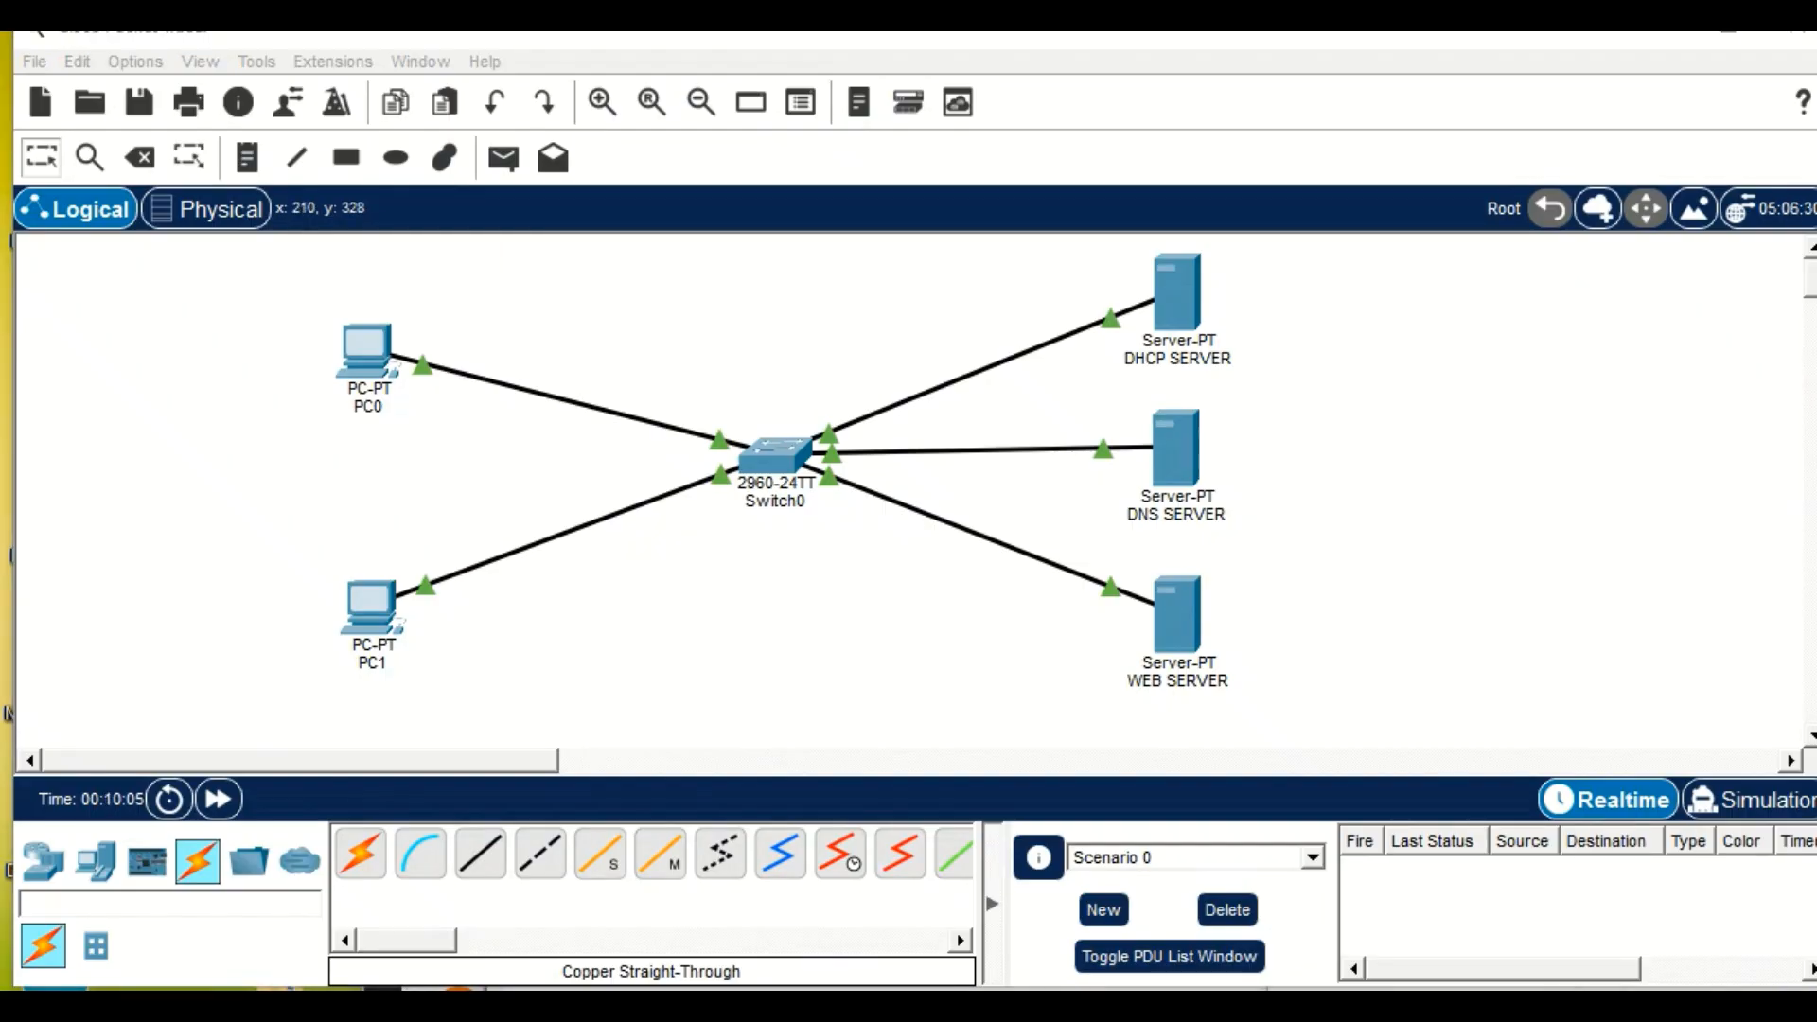
Set PC0's FastEthernet0 IP configuration to DHCP and return to the workspace.
left_click(348, 358)
left_click(348, 357)
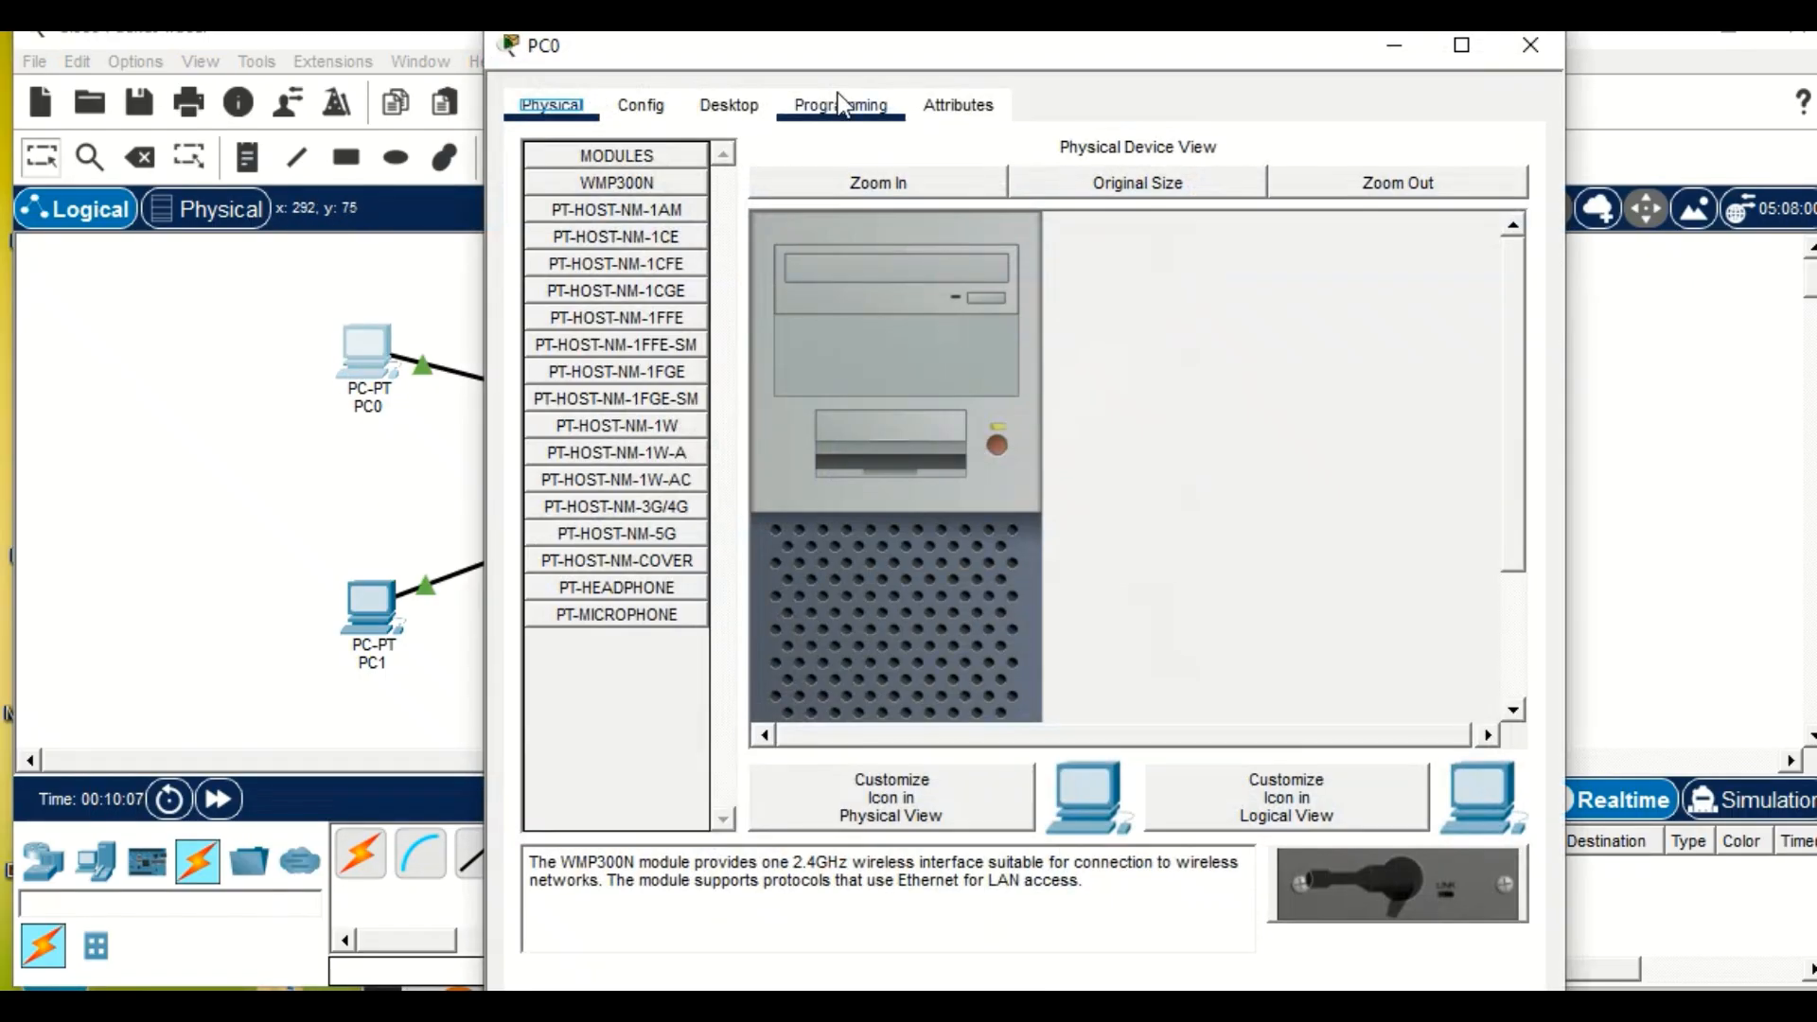
left_click(722, 110)
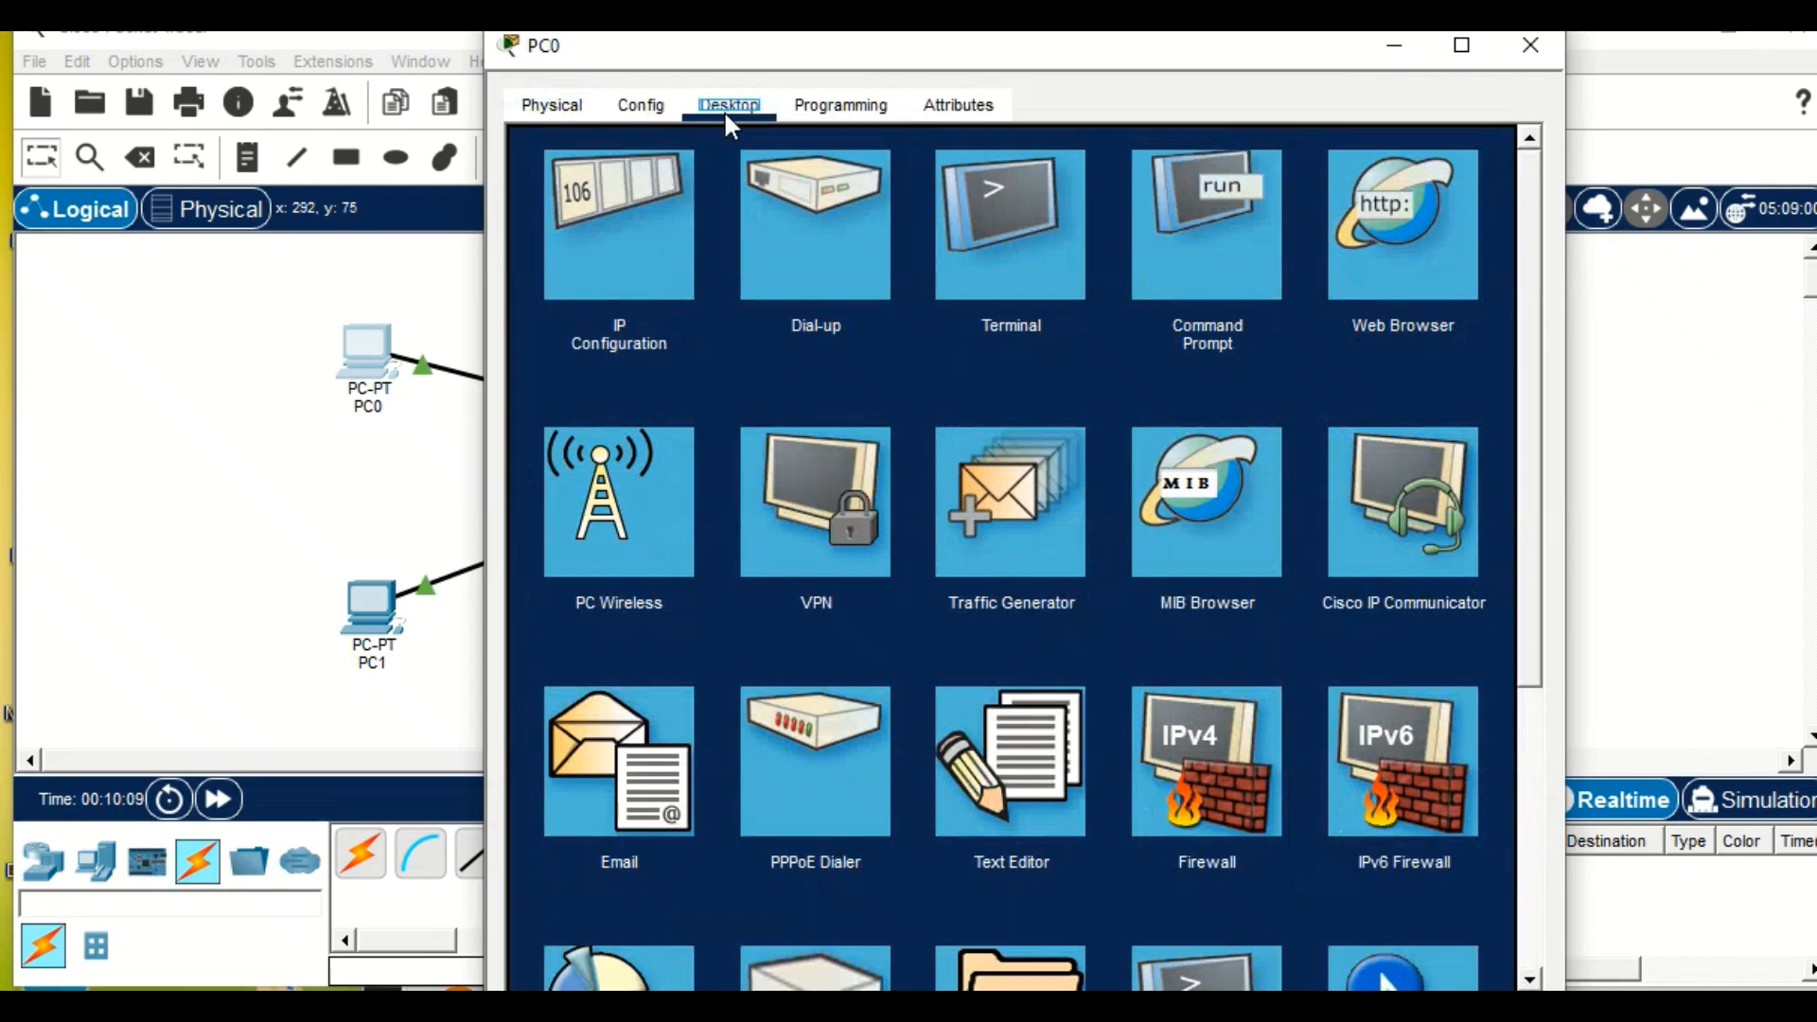
left_click(660, 241)
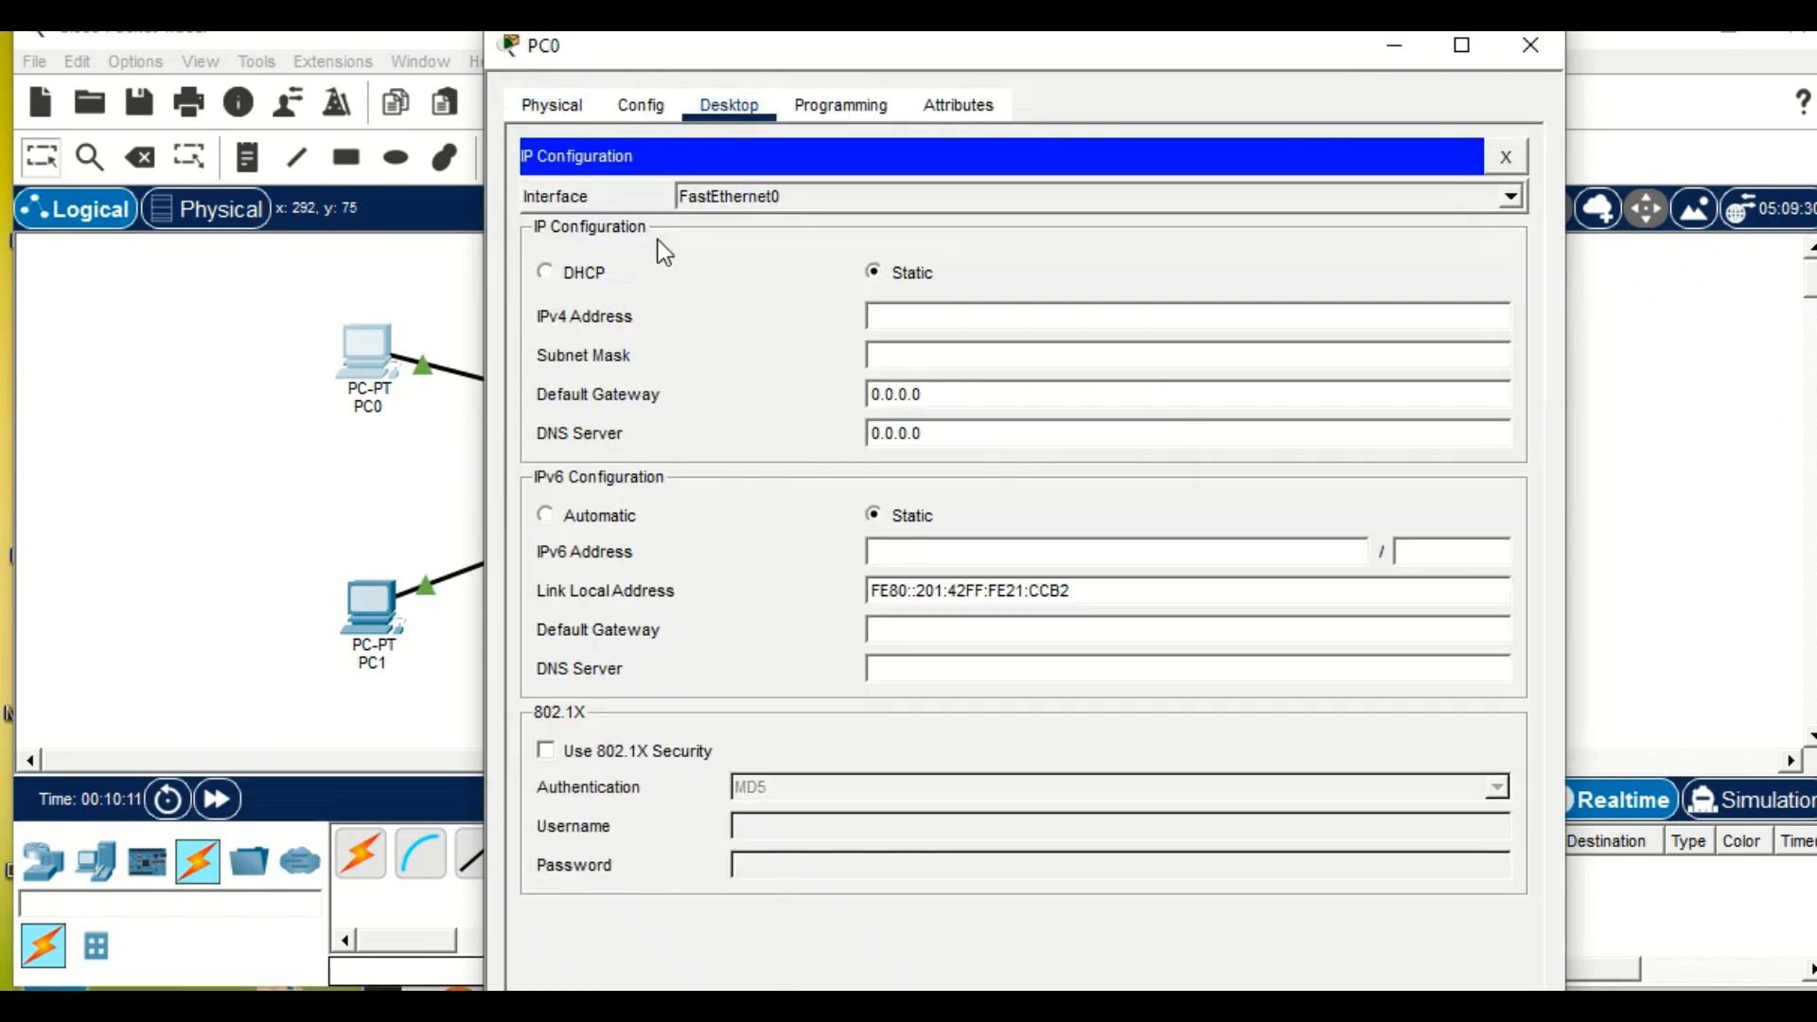
left_click(547, 272)
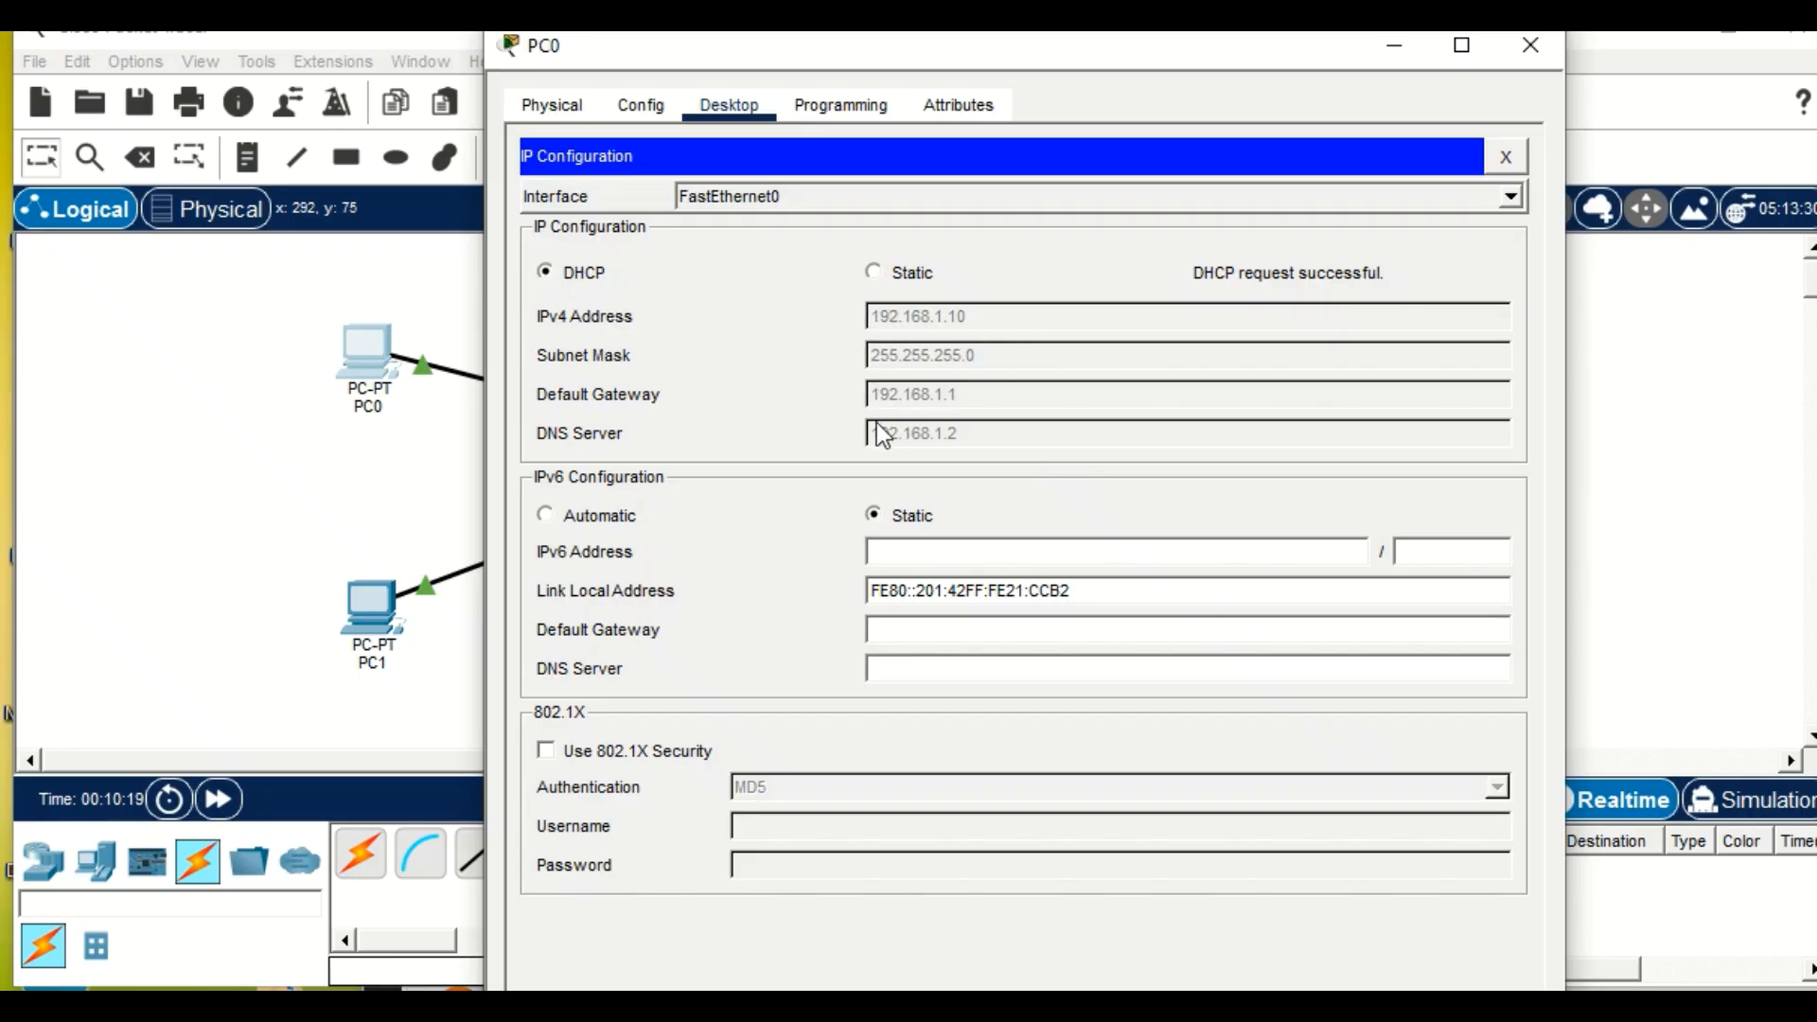
left_click(331, 426)
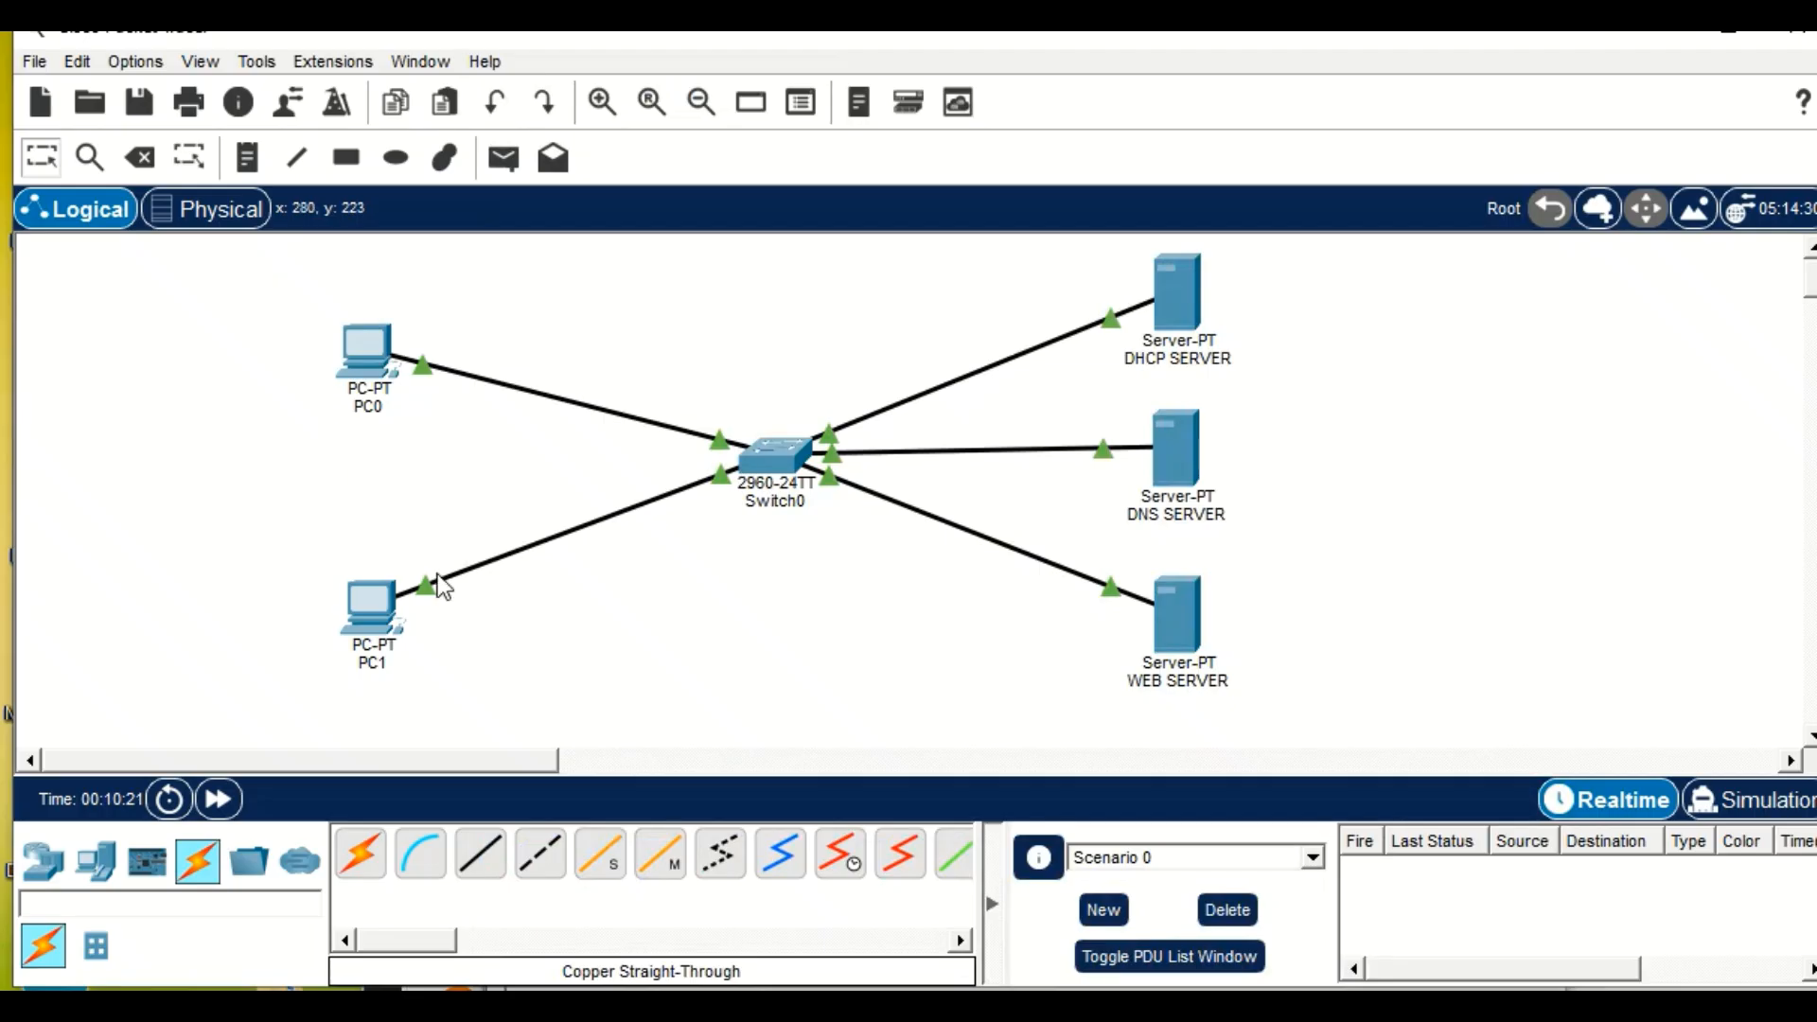
Set PC1's FastEthernet0 IP configuration to DHCP and return to the workspace.
left_click(369, 606)
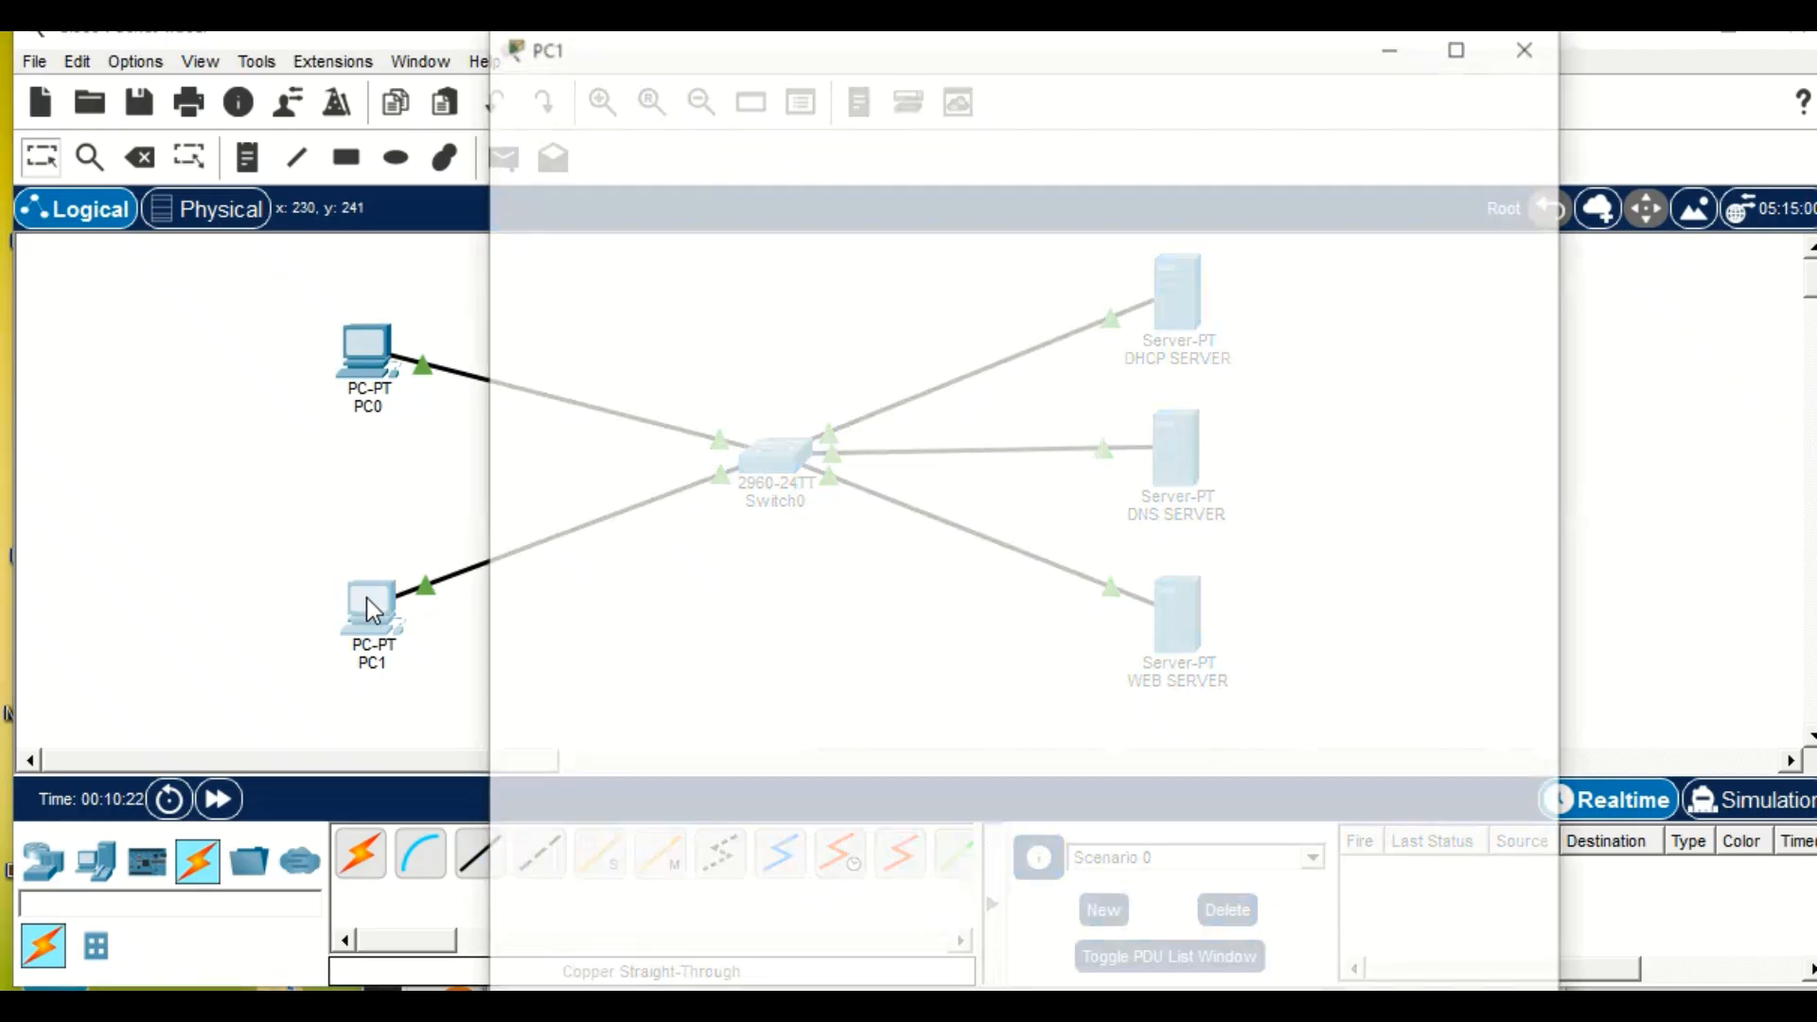
left_click(738, 110)
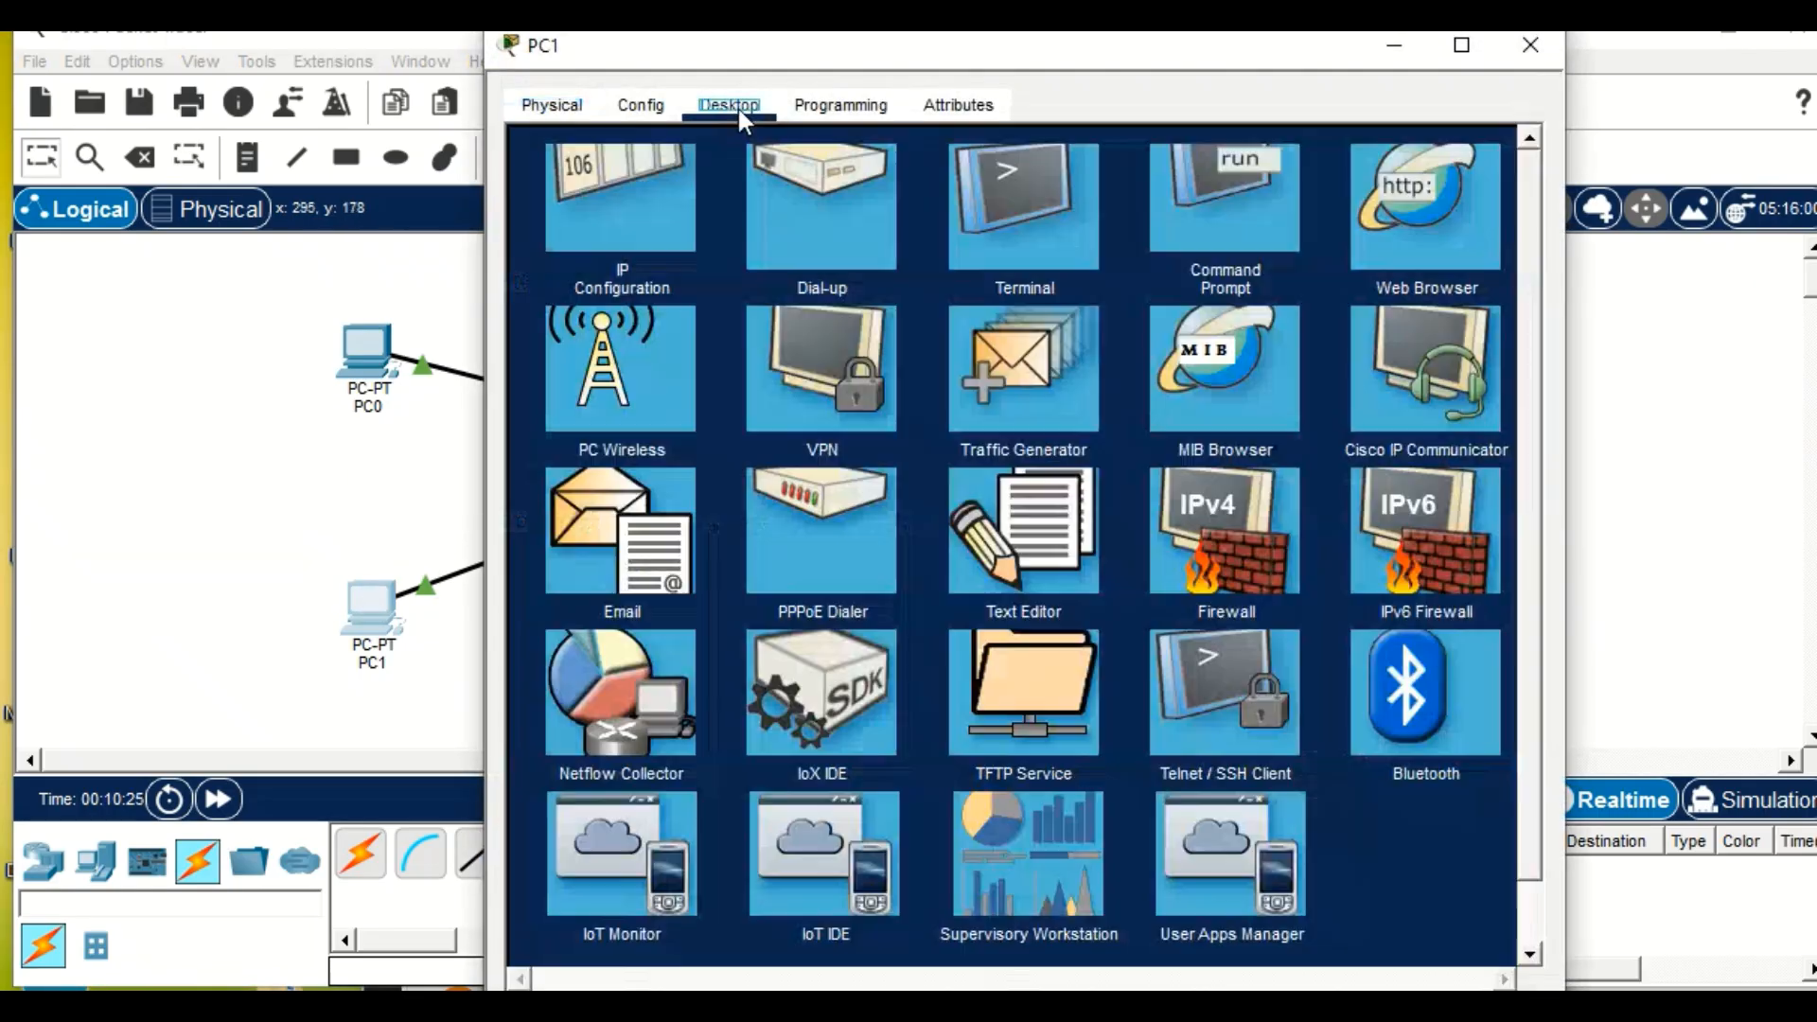
left_click(605, 255)
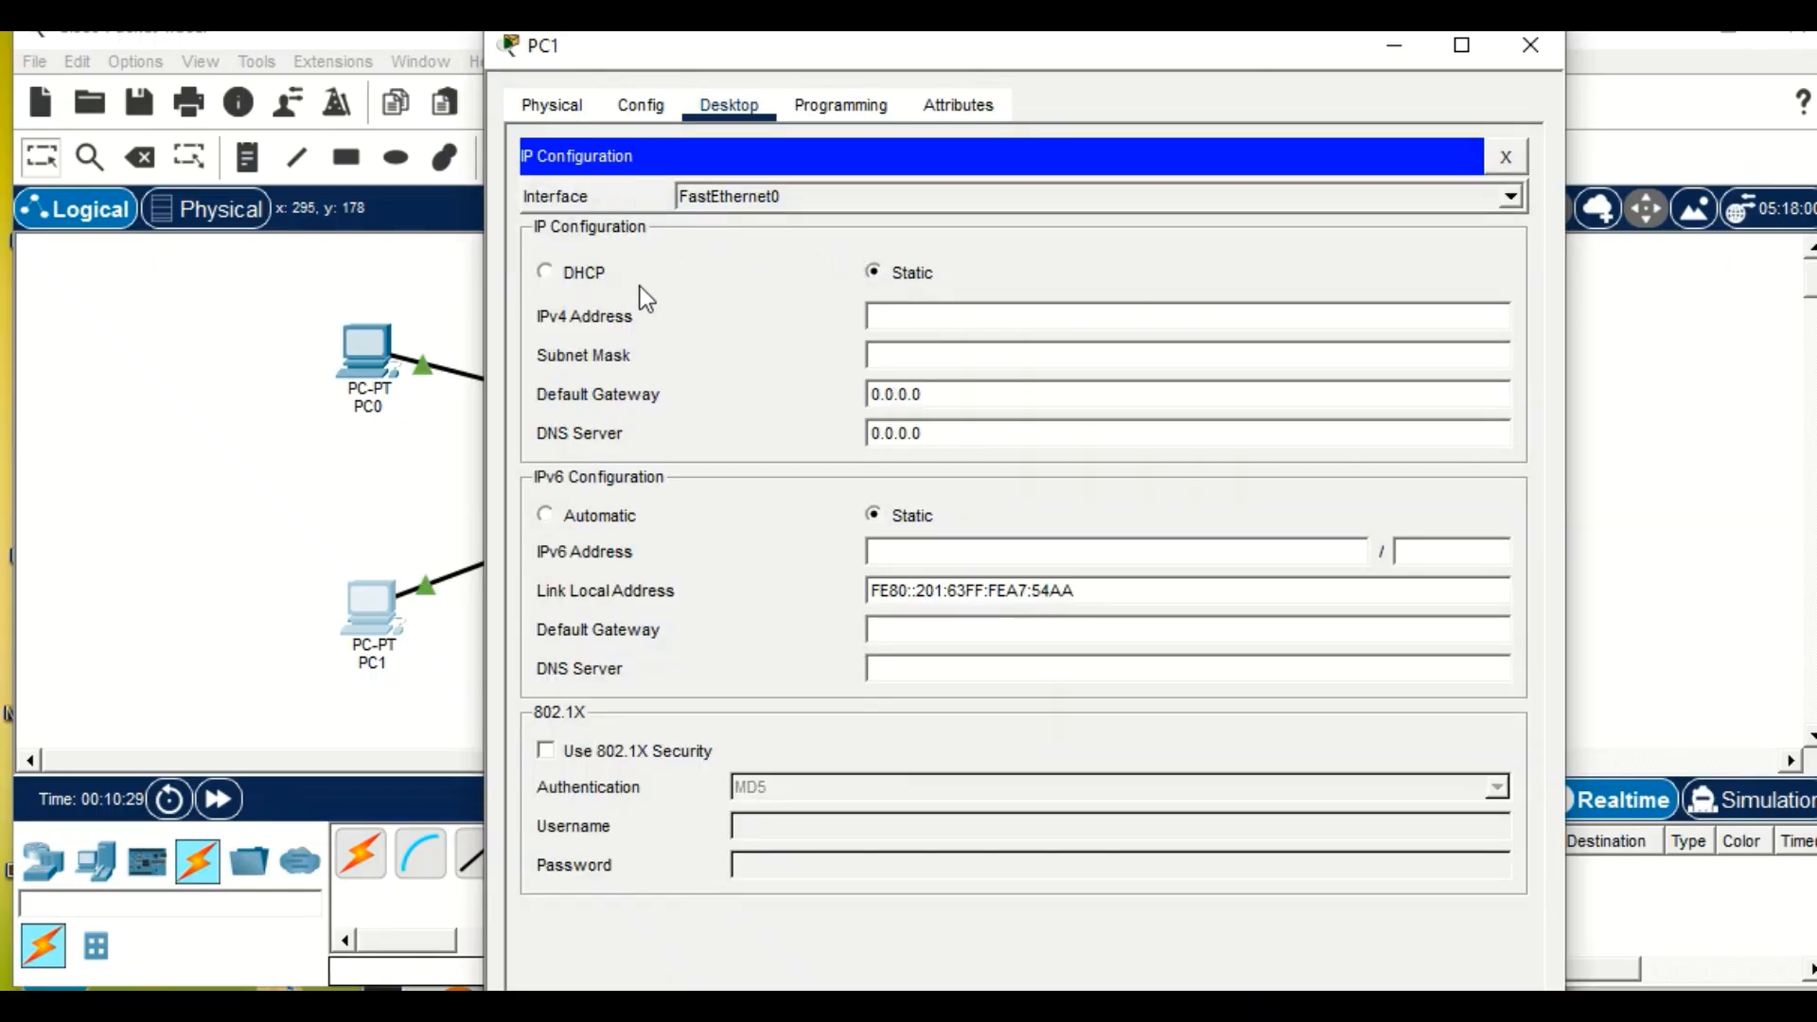
left_click(546, 273)
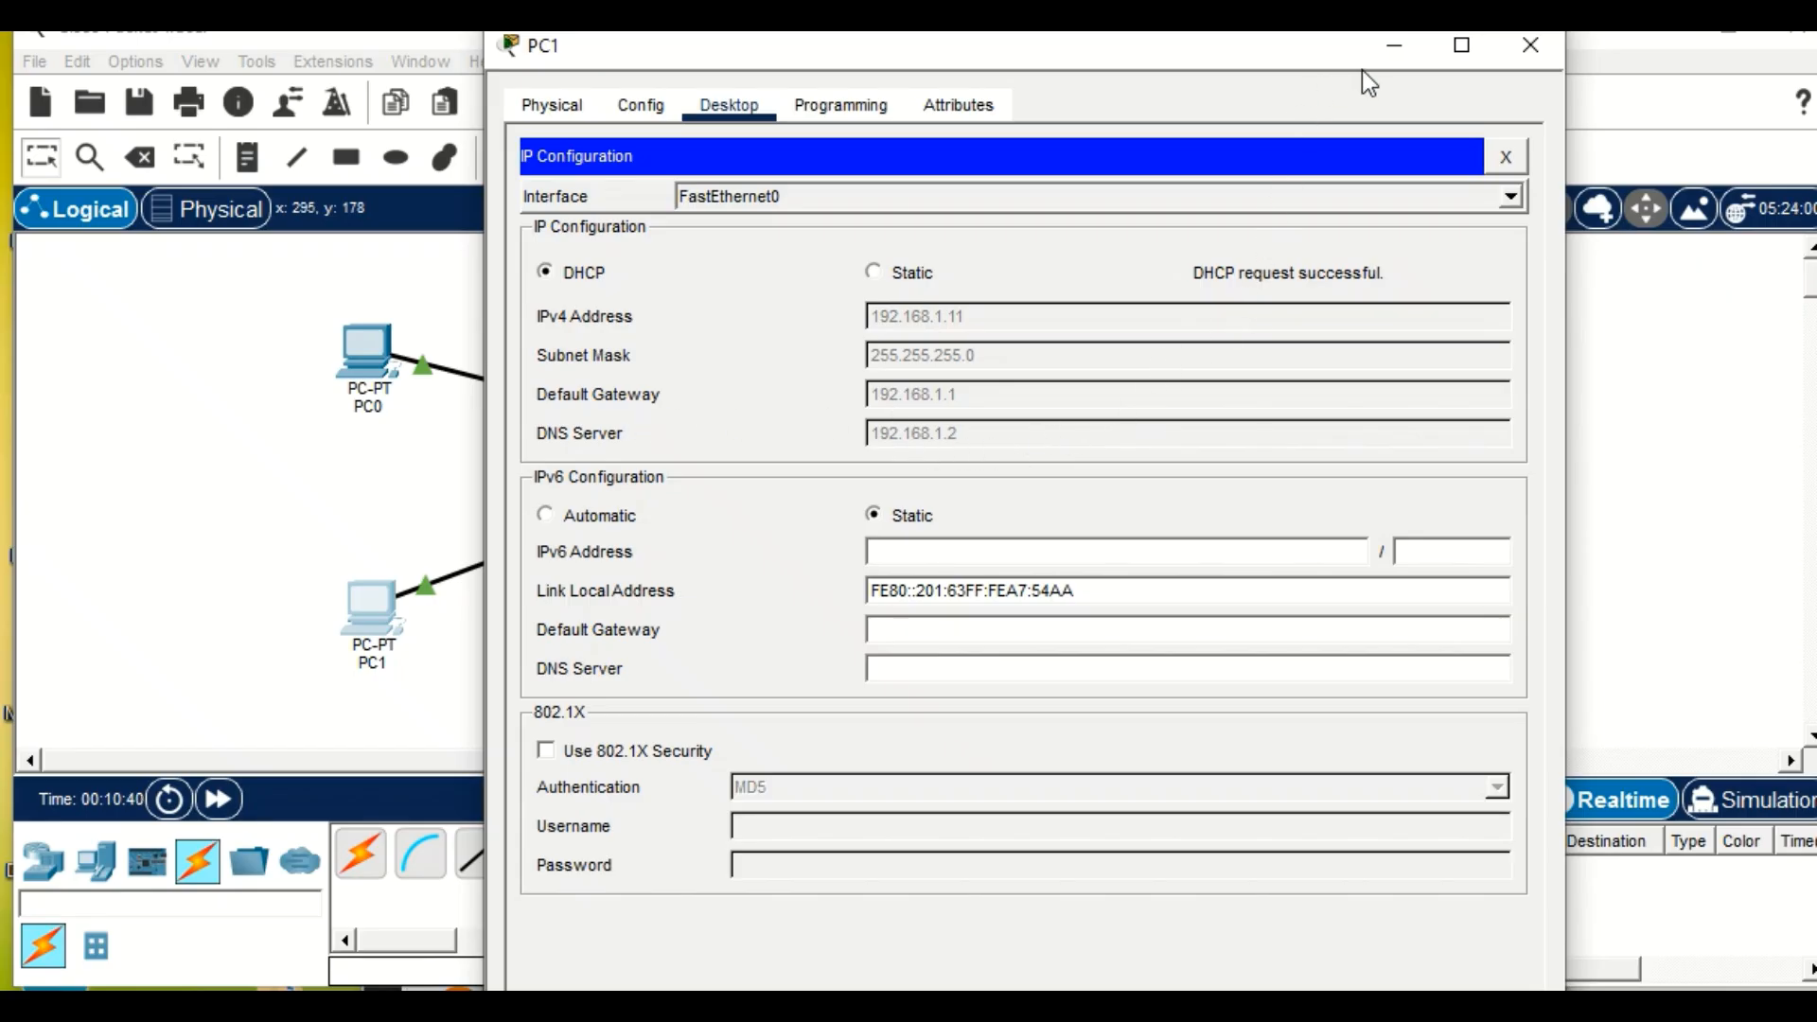
left_click(251, 357)
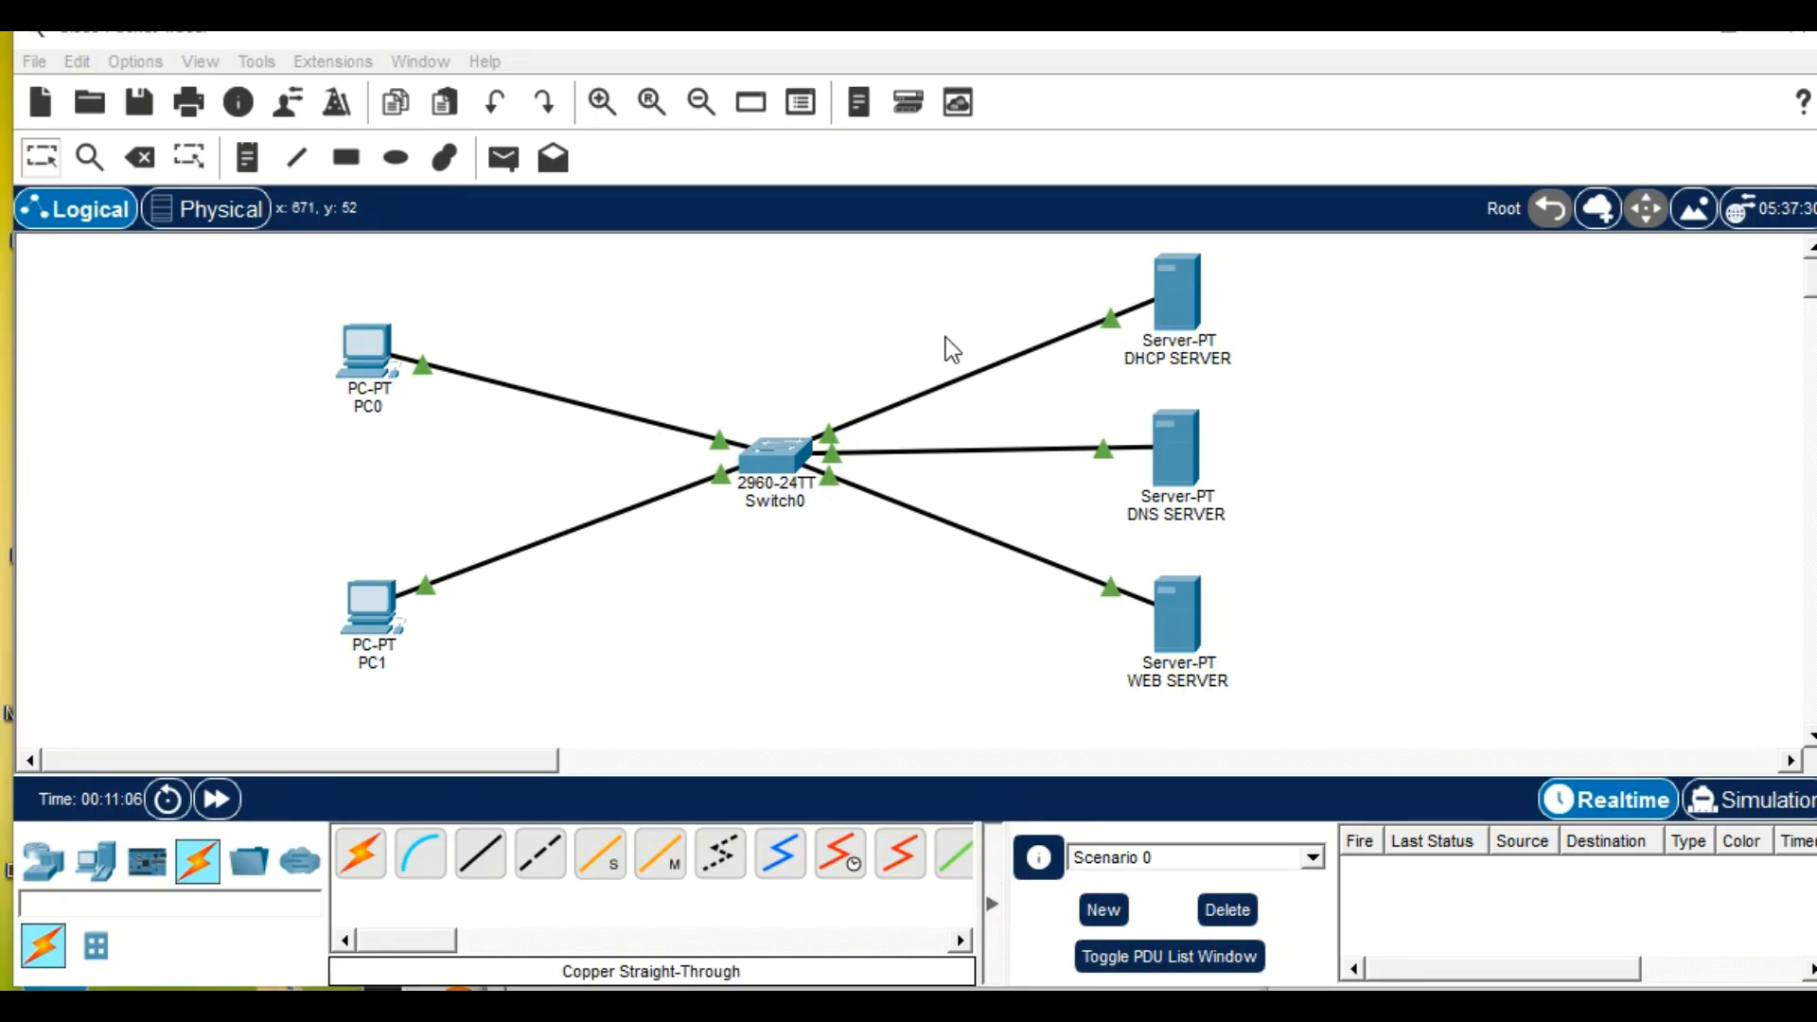
Check PC0's IP configuration and the resource records of the DNS SERVER's DNS service.
left_click(358, 366)
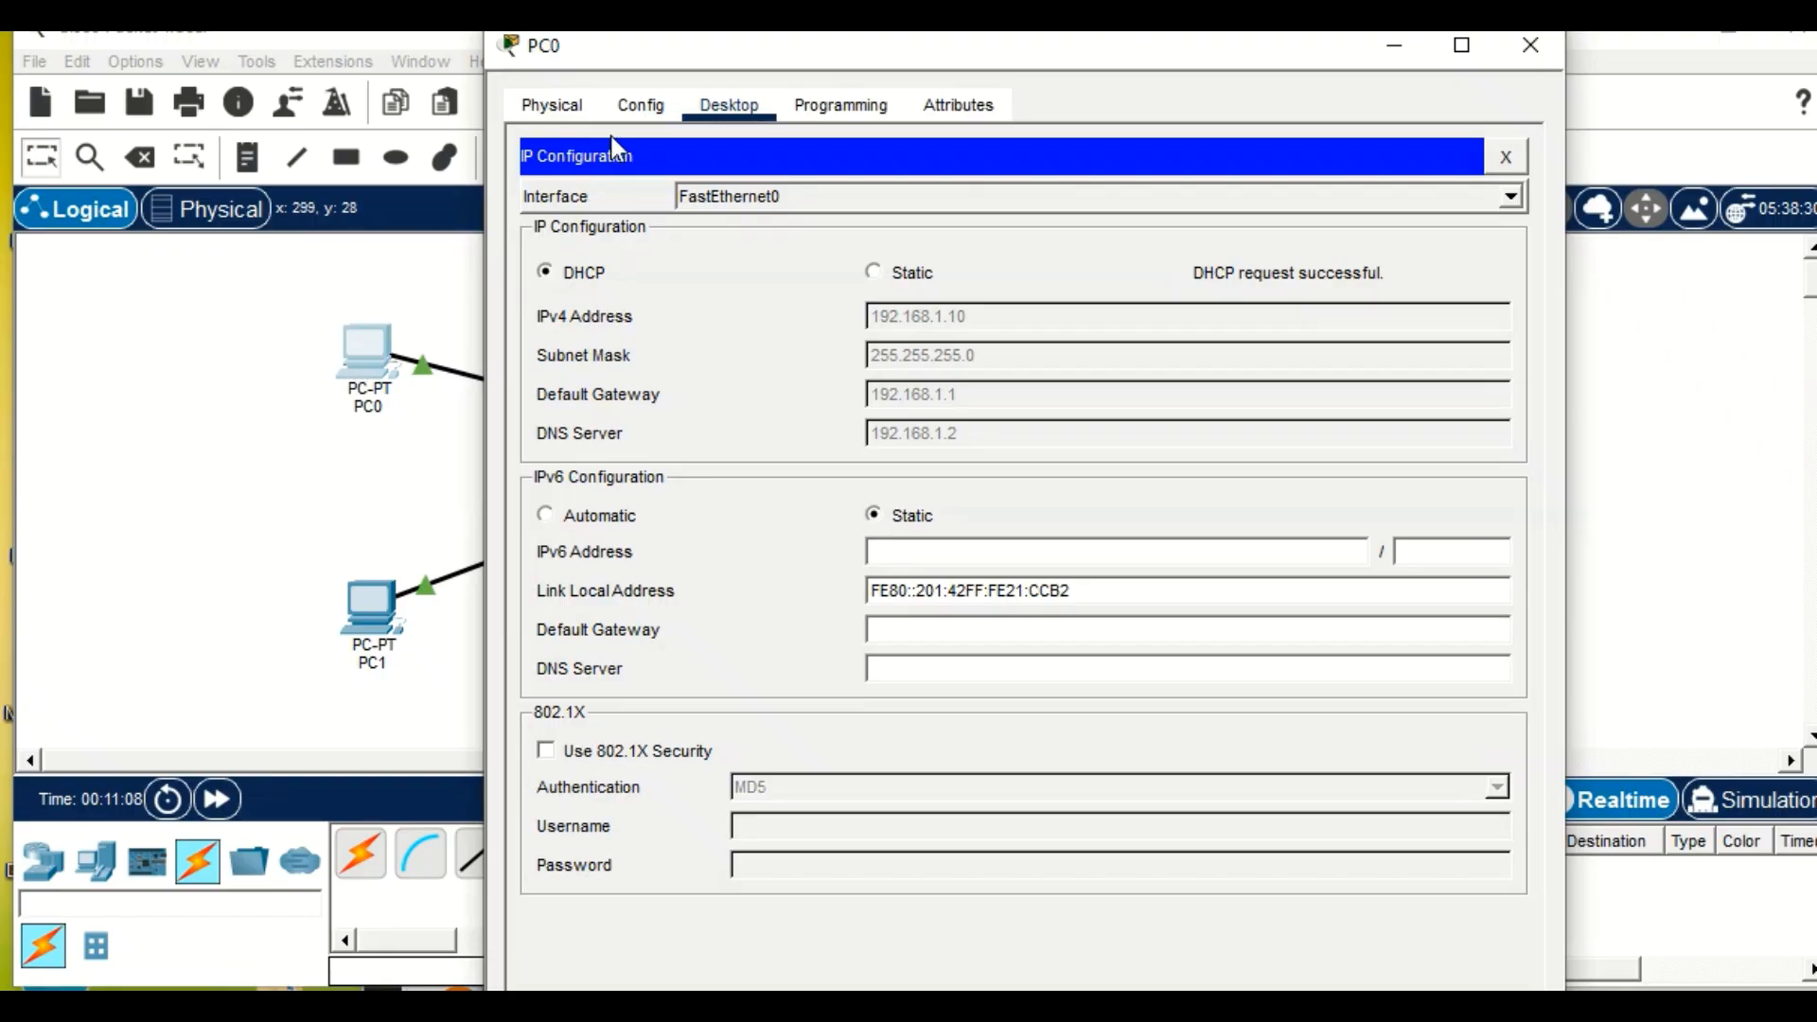
left_click(315, 501)
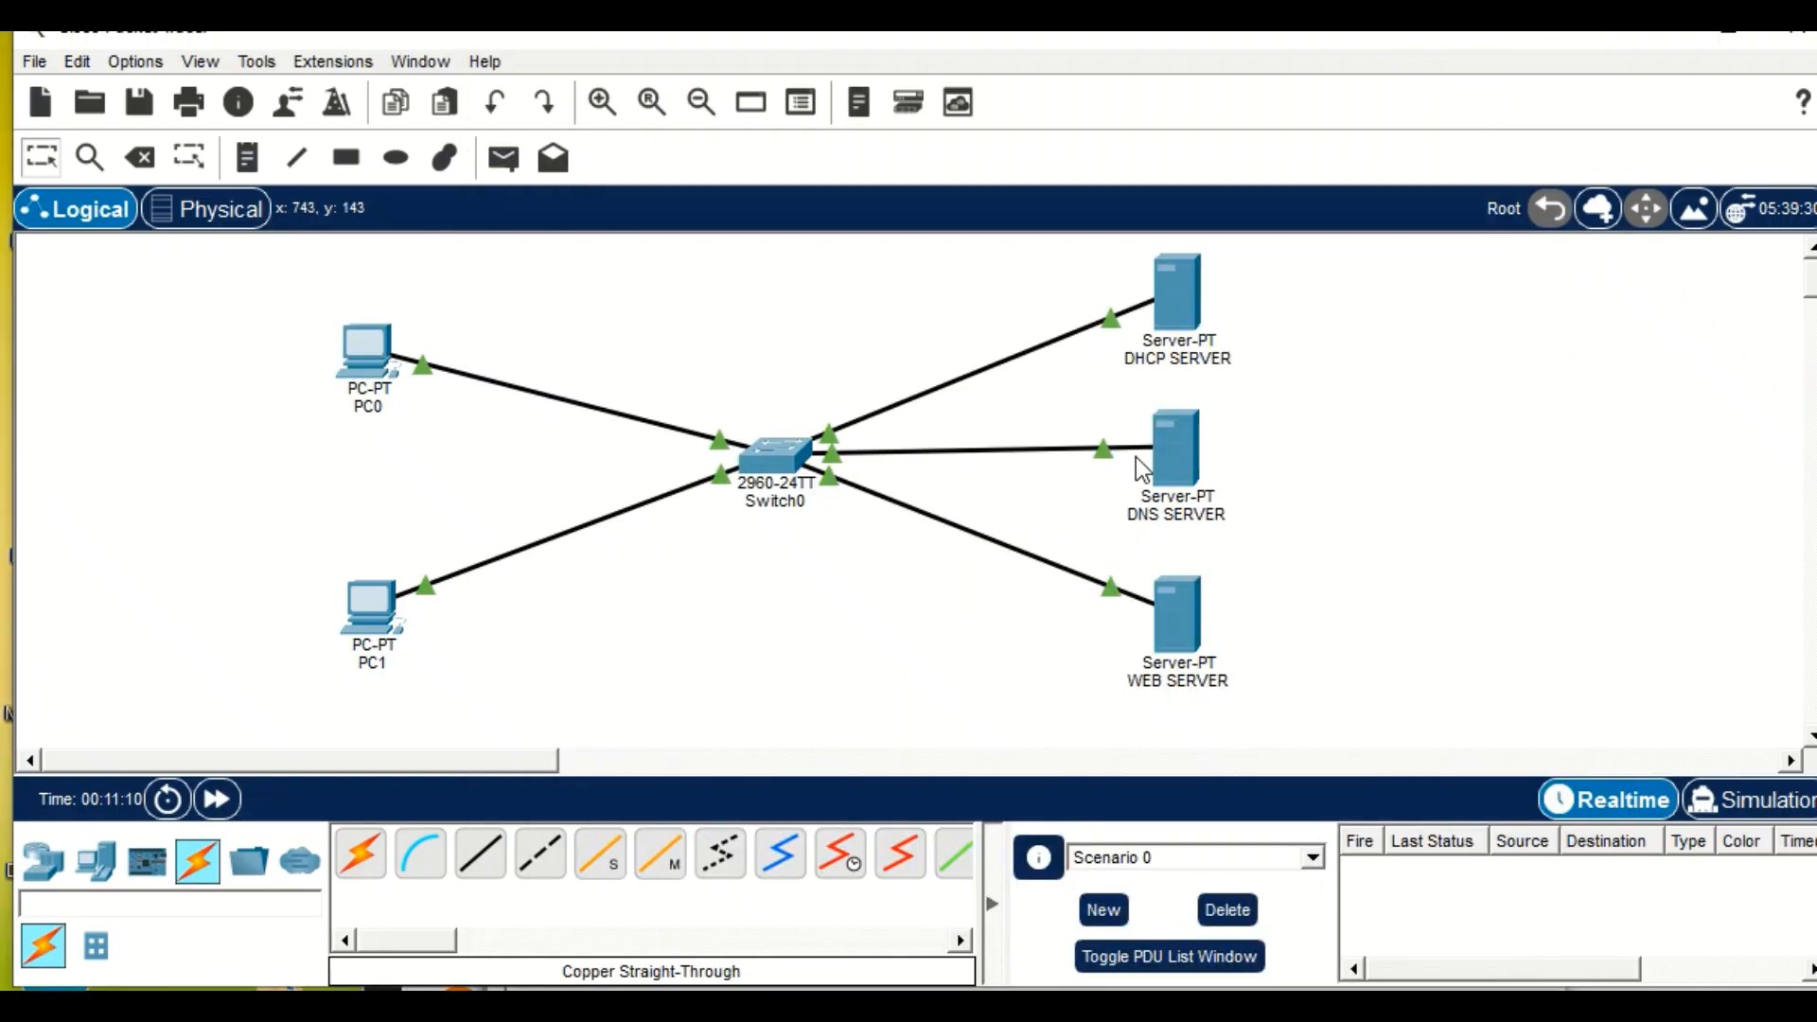
left_click(1169, 463)
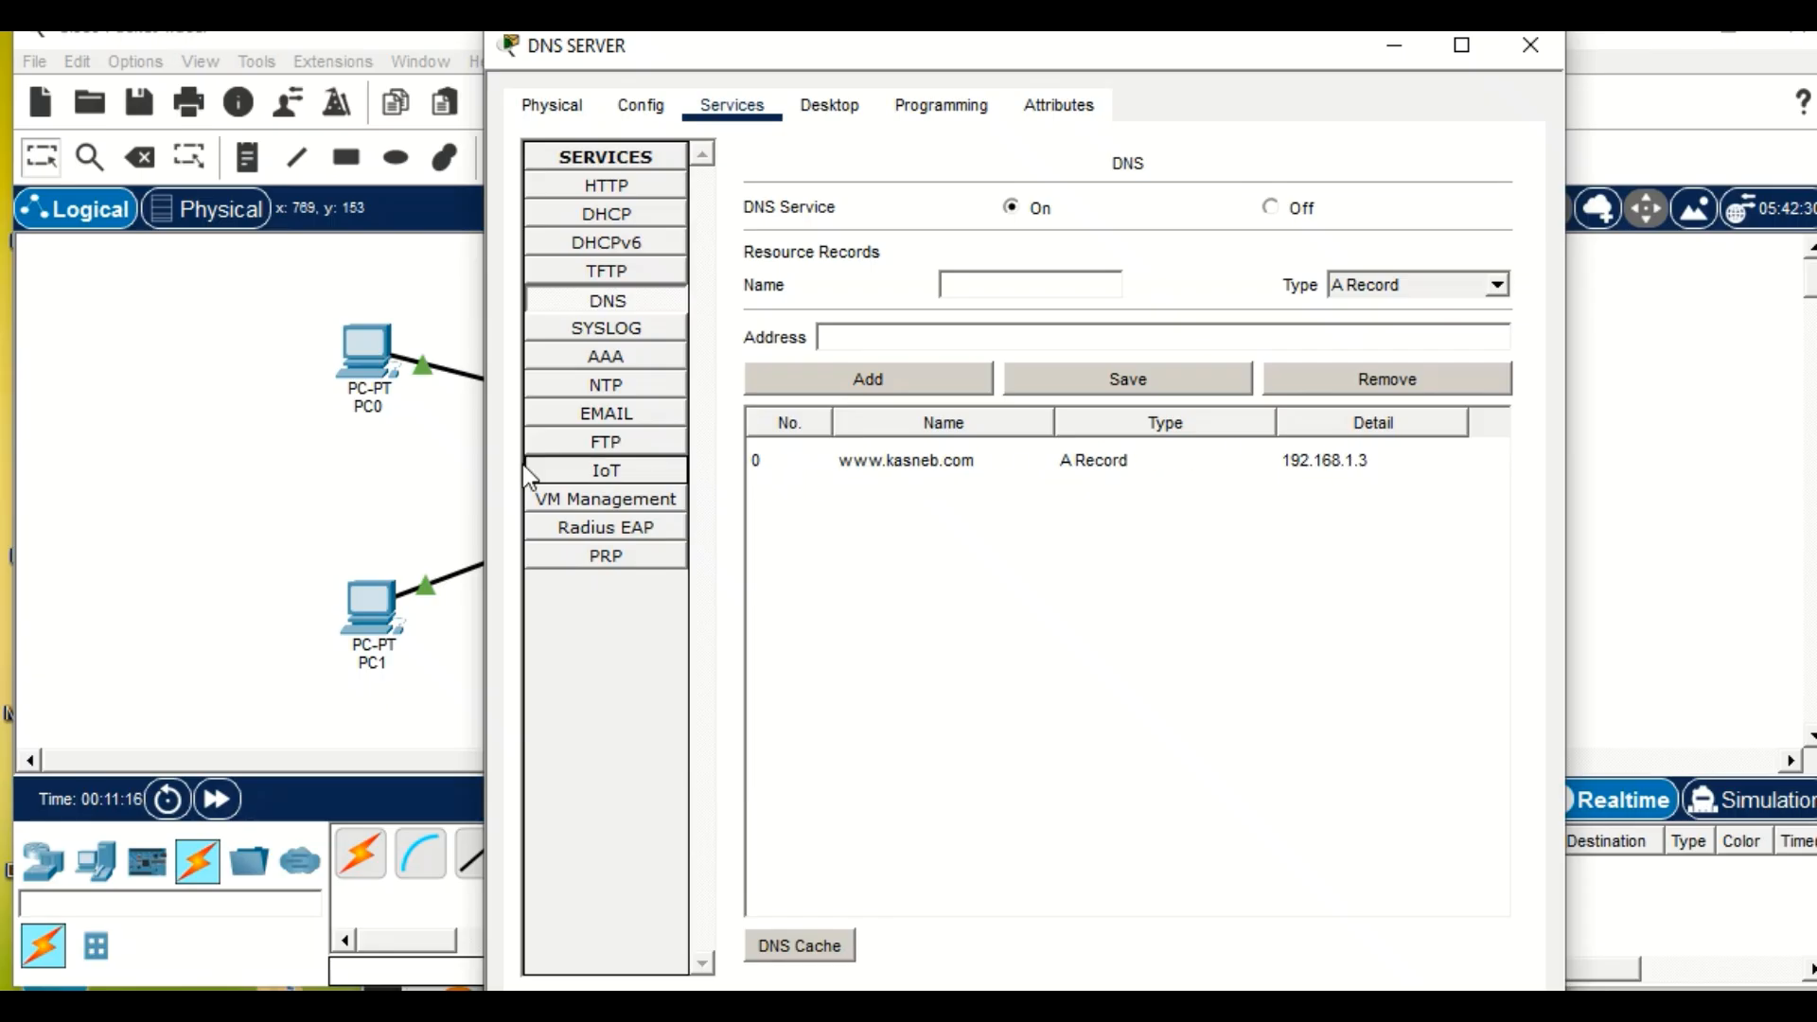
left_click(167, 424)
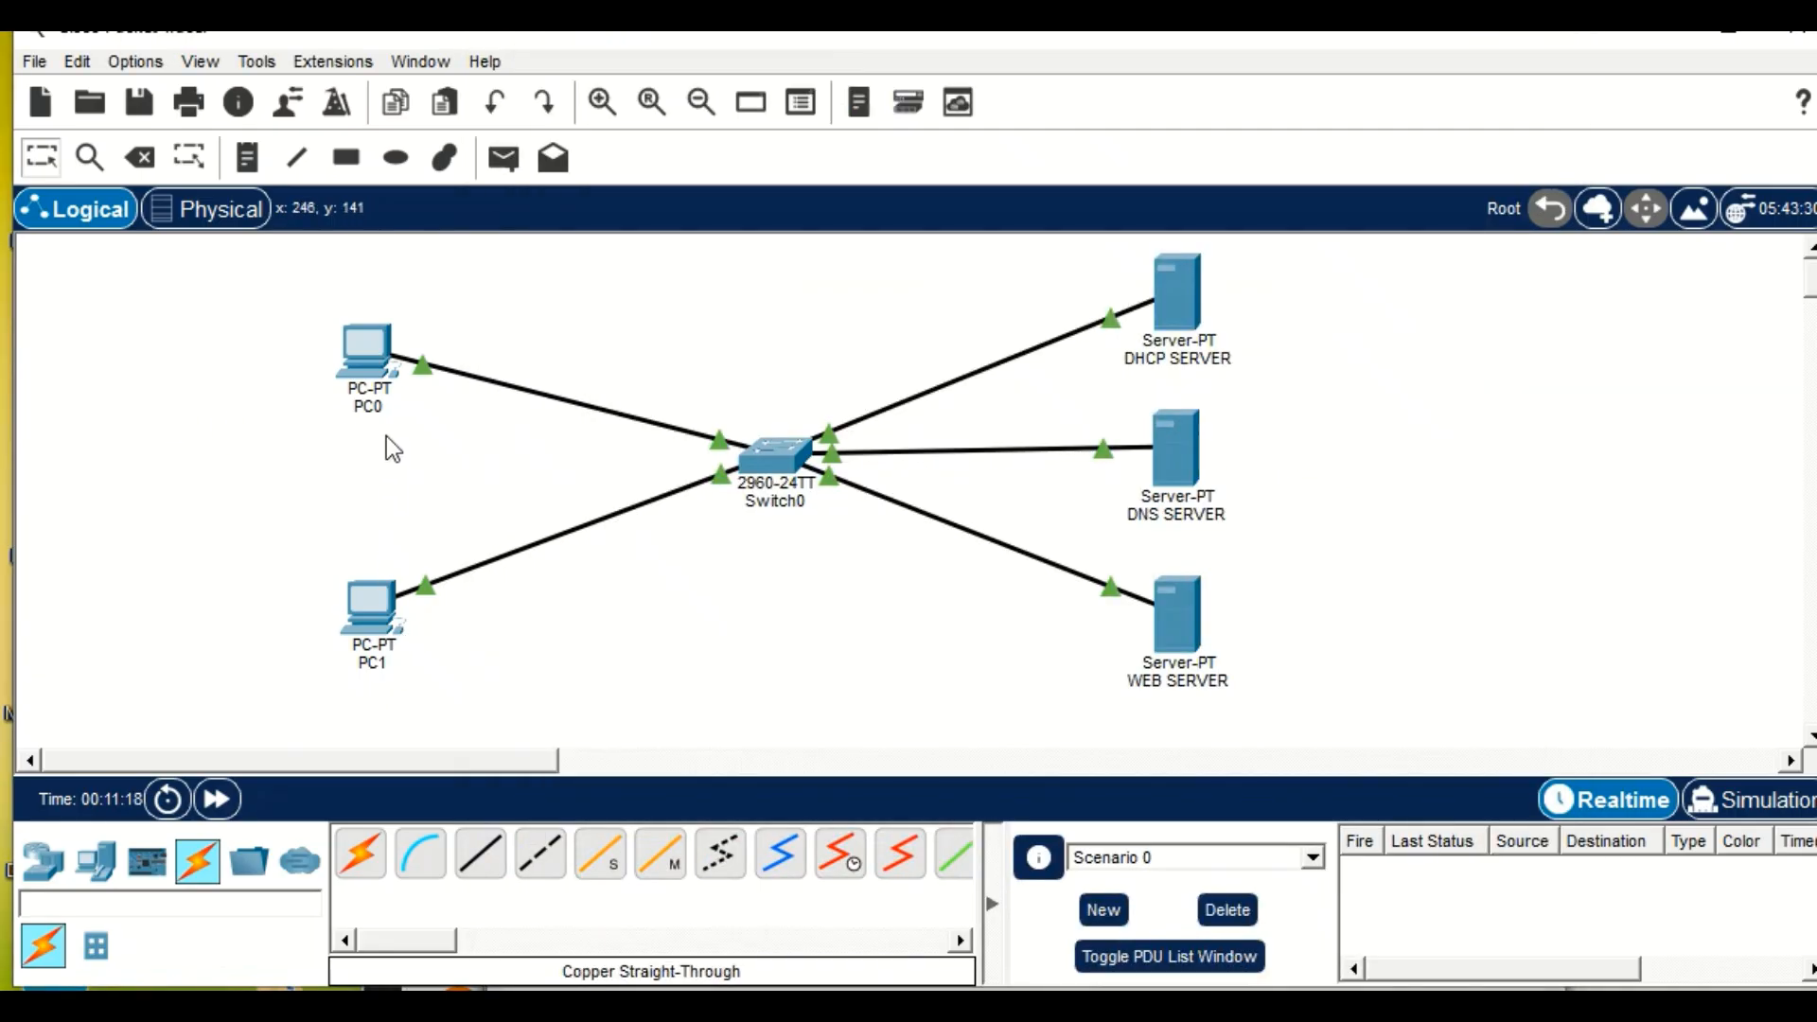
Close PC0's IP Configuration and open its Command Prompt.
left_click(373, 345)
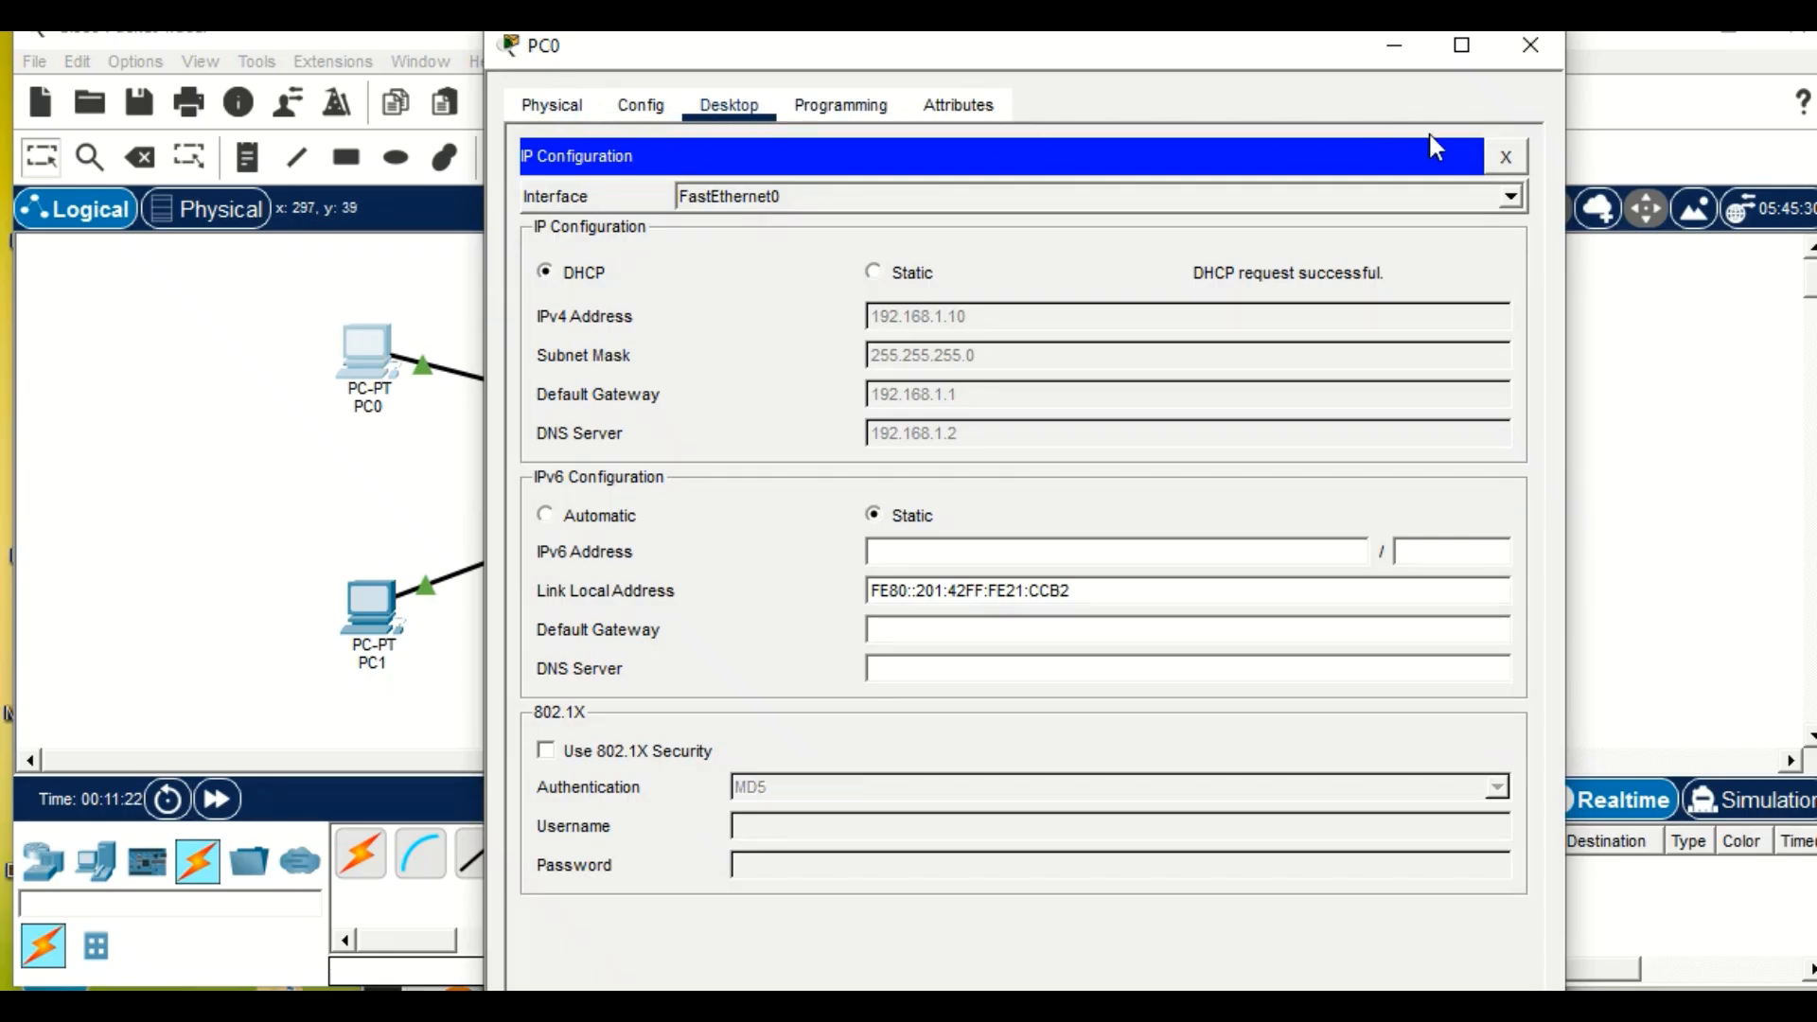
left_click(1508, 157)
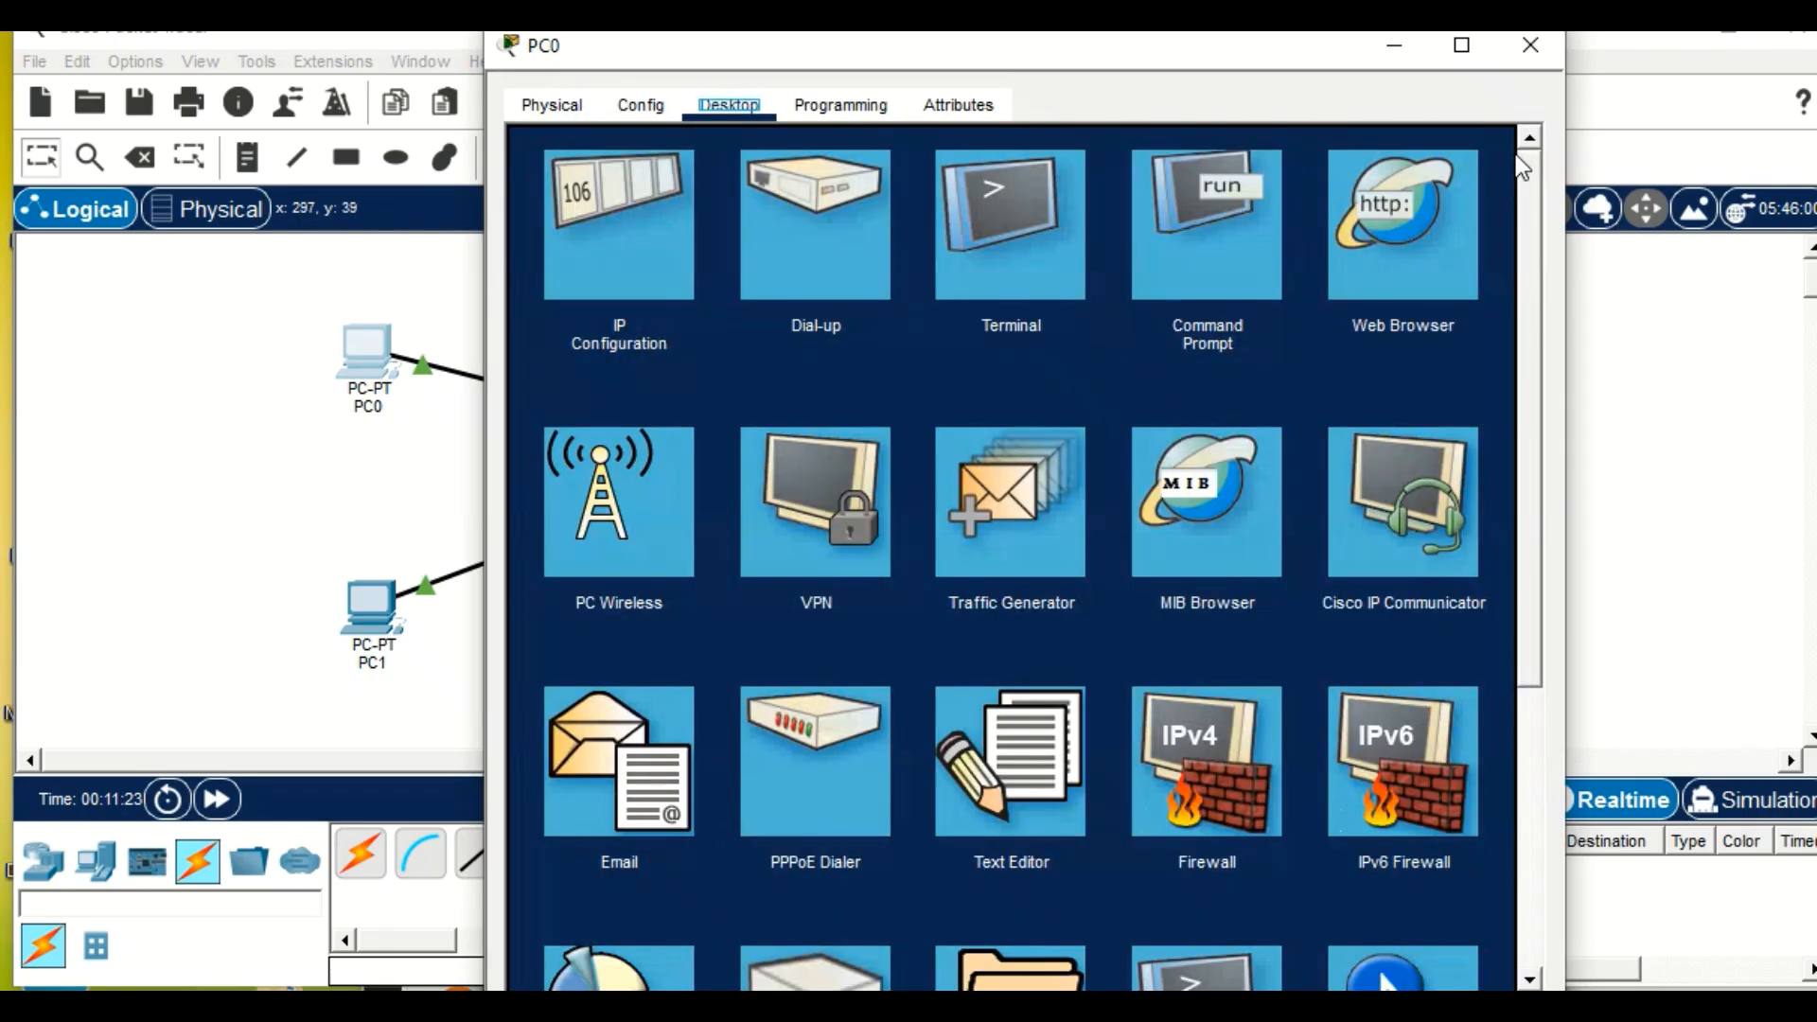
left_click(1225, 217)
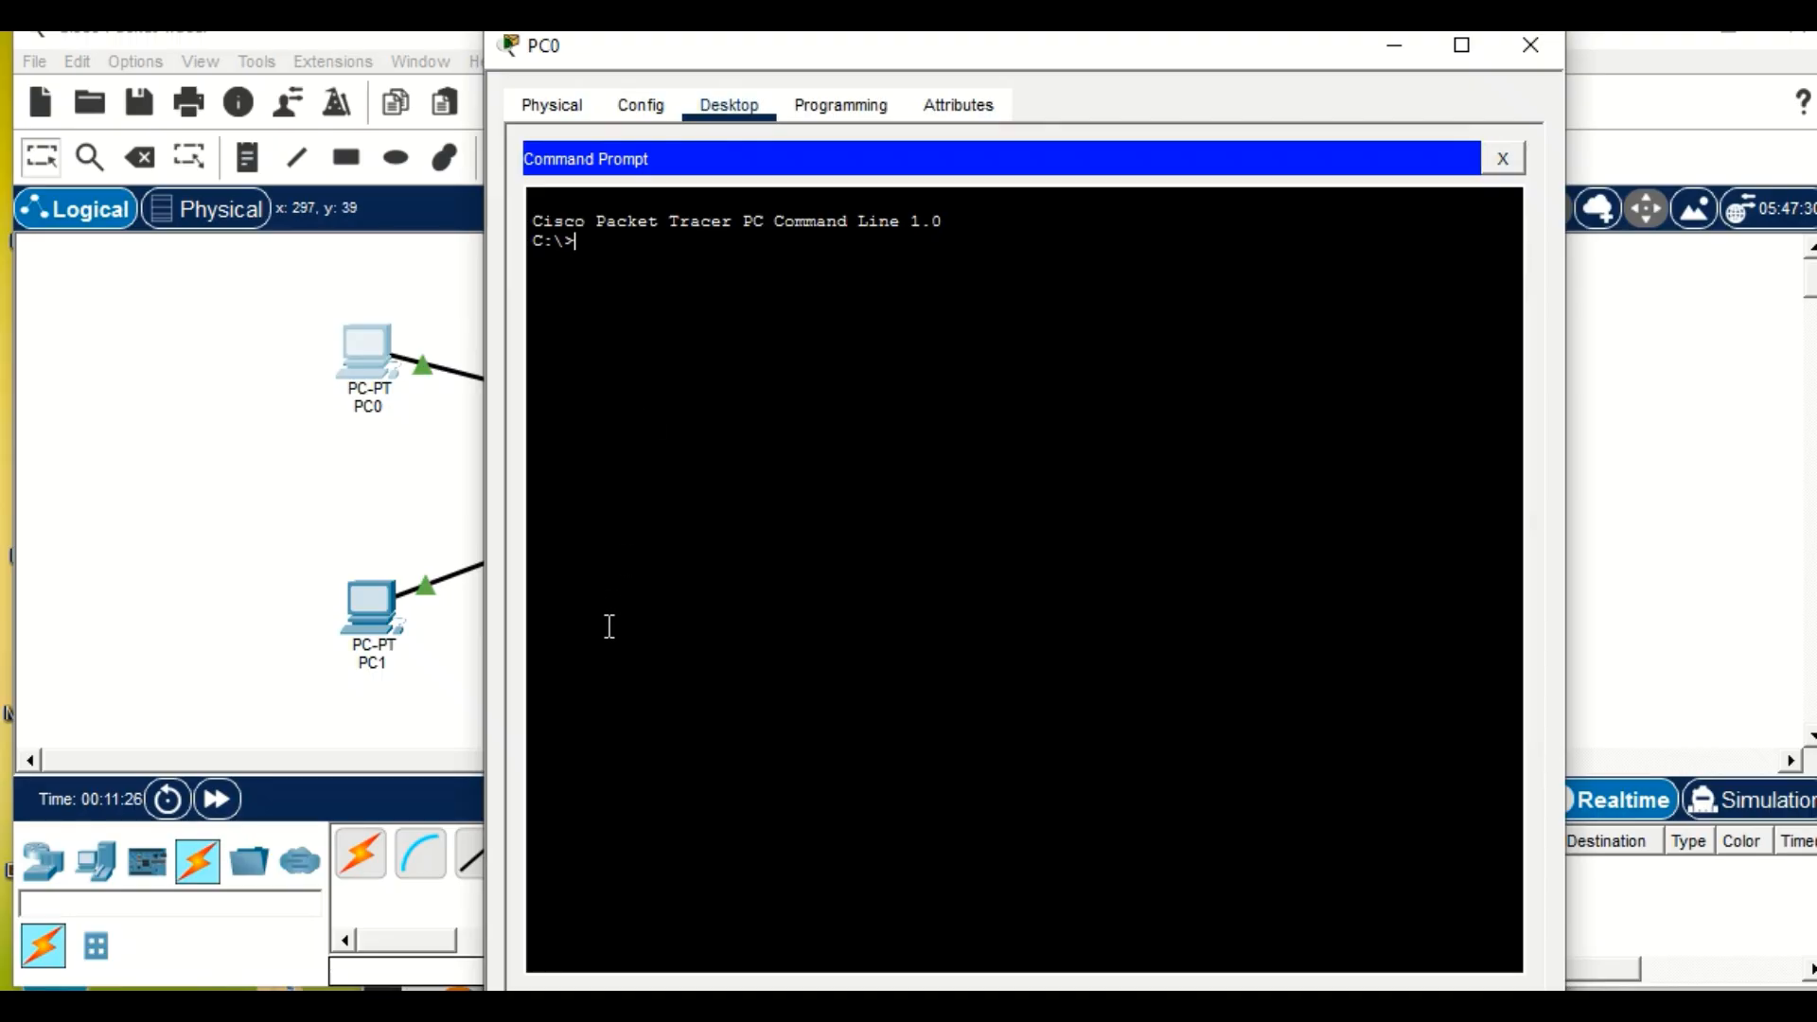
type("PING WW")
key("BackSpace")
key("BackSpace")
key("BackSpace")
key("BackSpace")
key("BackSpace")
key("BackSpace")
key("BackSpace")
key("BackSpace")
type("oing")
key("BackSpace")
key("BackSpace")
key("BackSpace")
key("BackSpace")
type("ping www.kasneb")
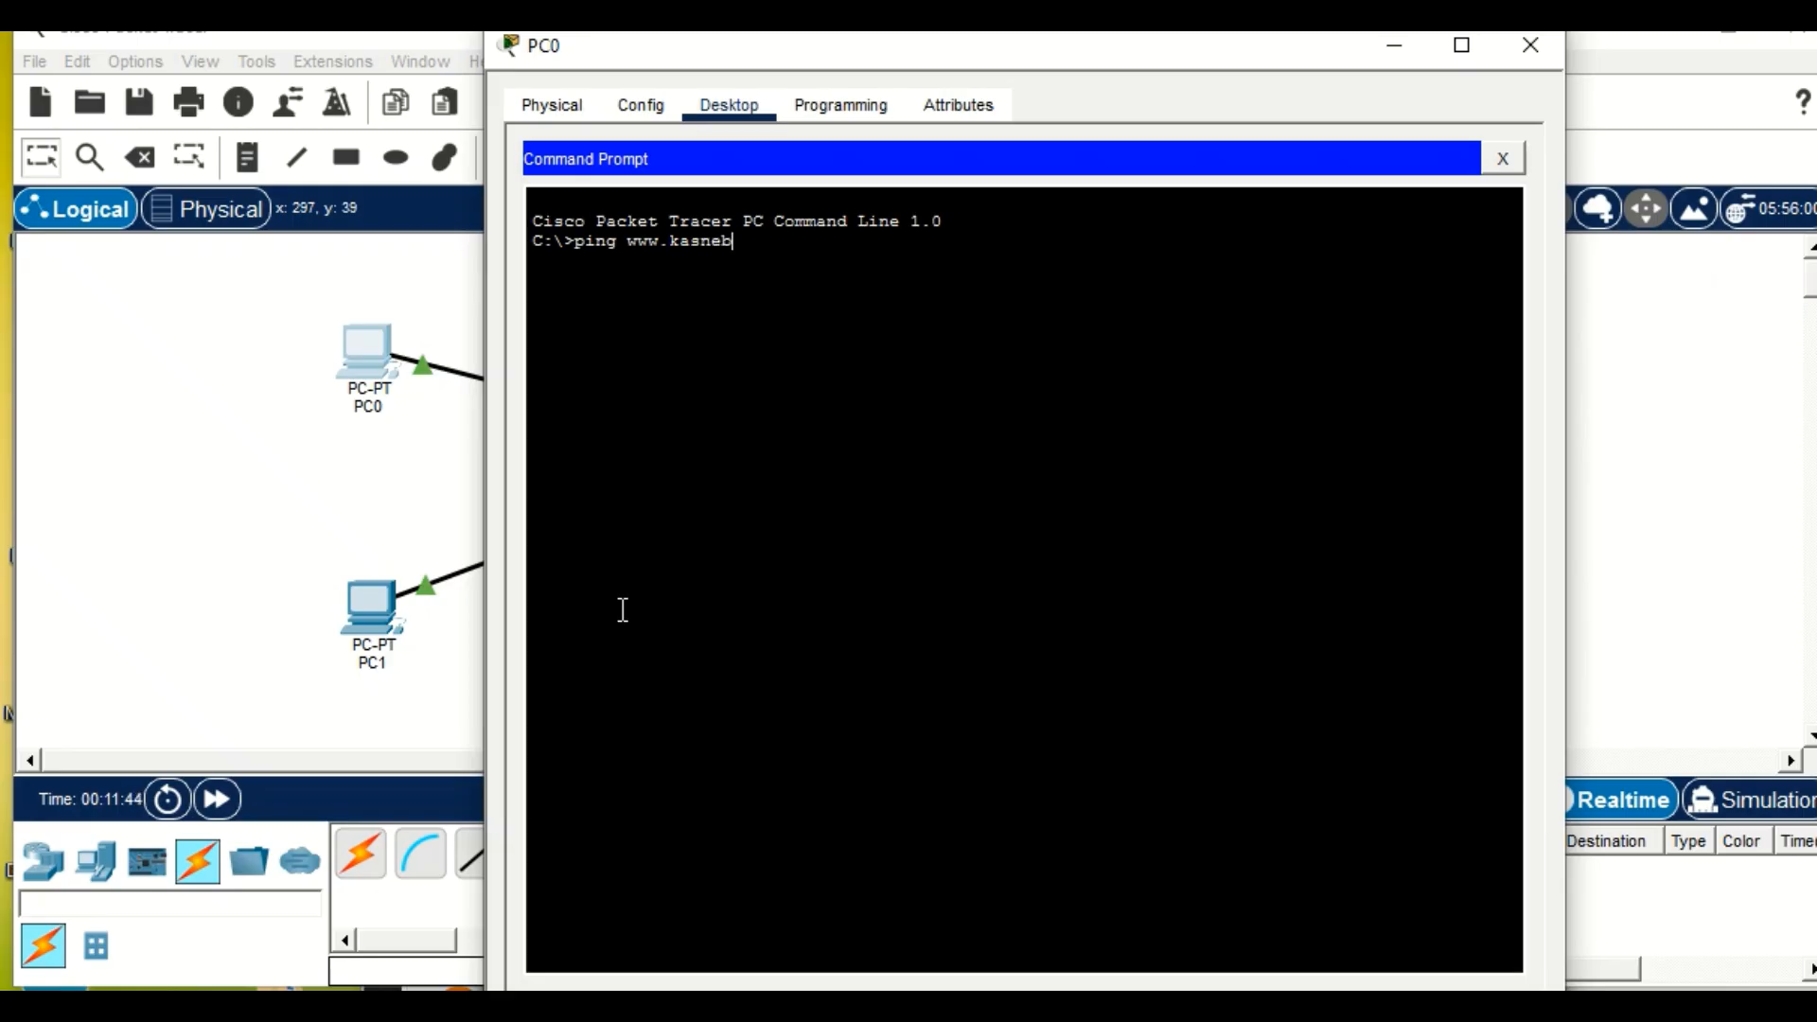
type(".com")
key("Return")
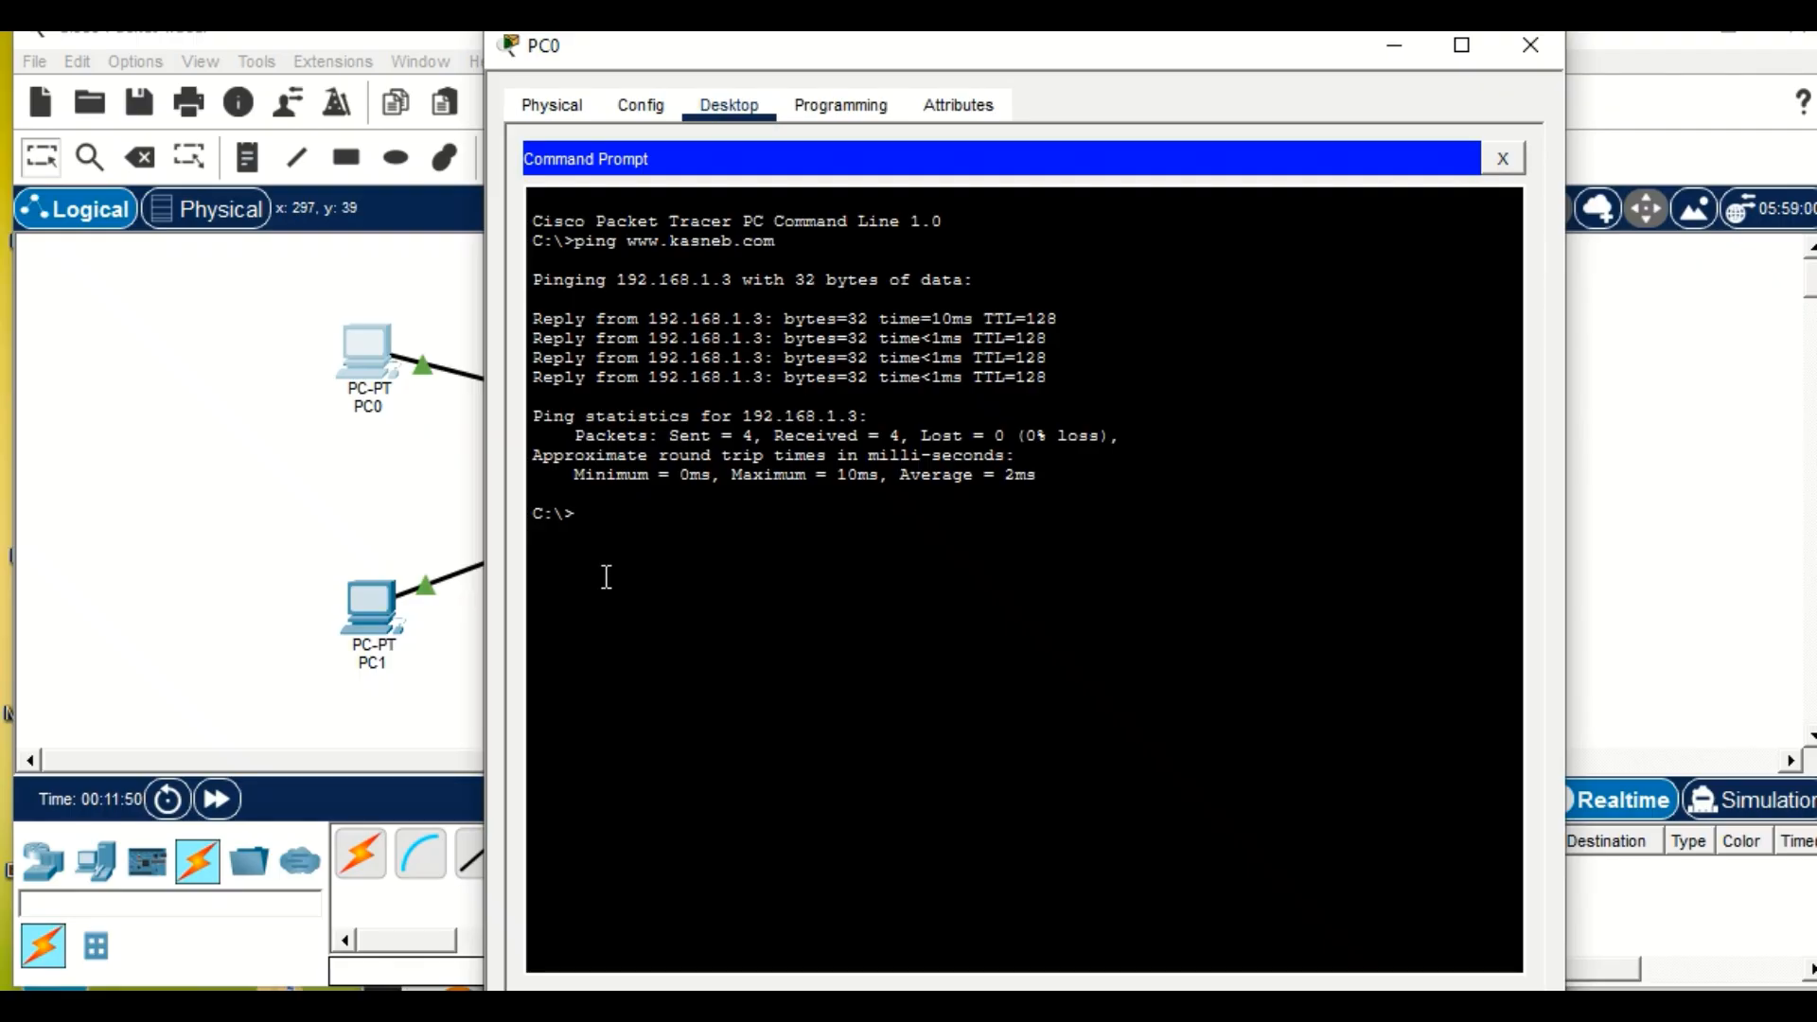
Ping 192.168.1.1 from PC0's Command Prompt.
type("ping 192.168.1.1")
key("Return")
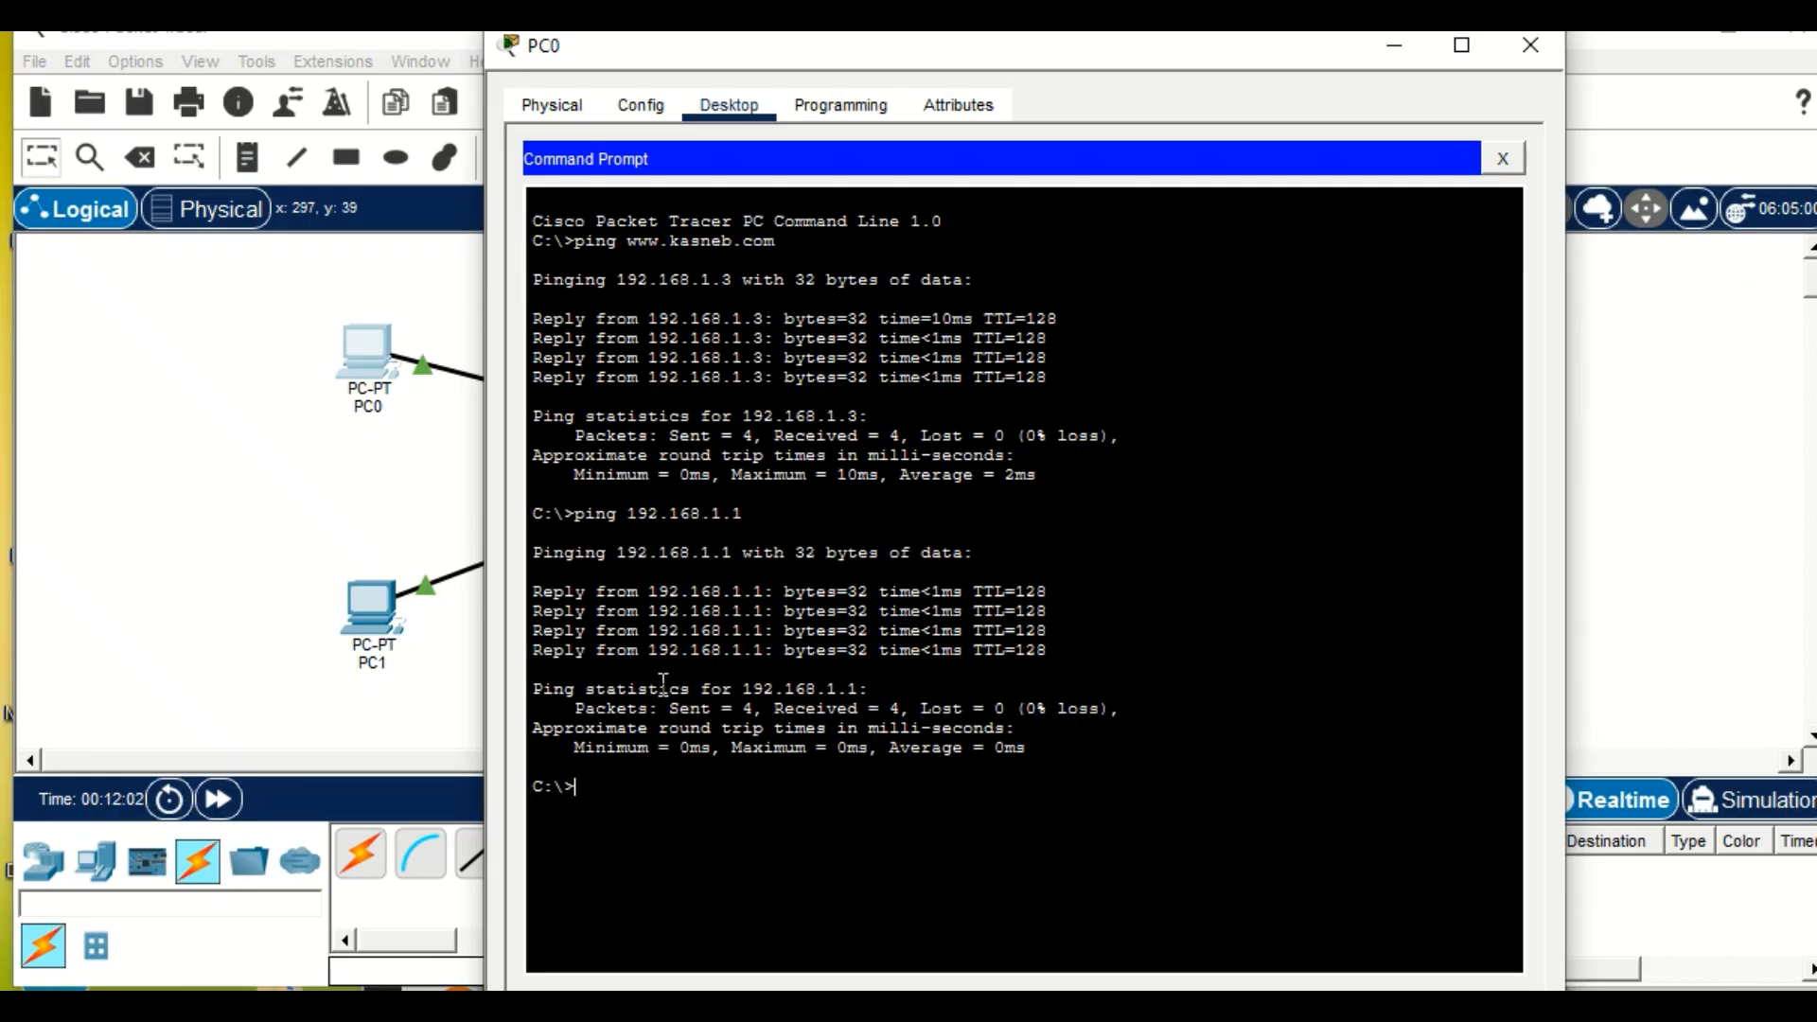
Ping the DNS server at 192.168.1.2 from PC0's Command Prompt.
type("ping 192.168.1.2")
key("Return")
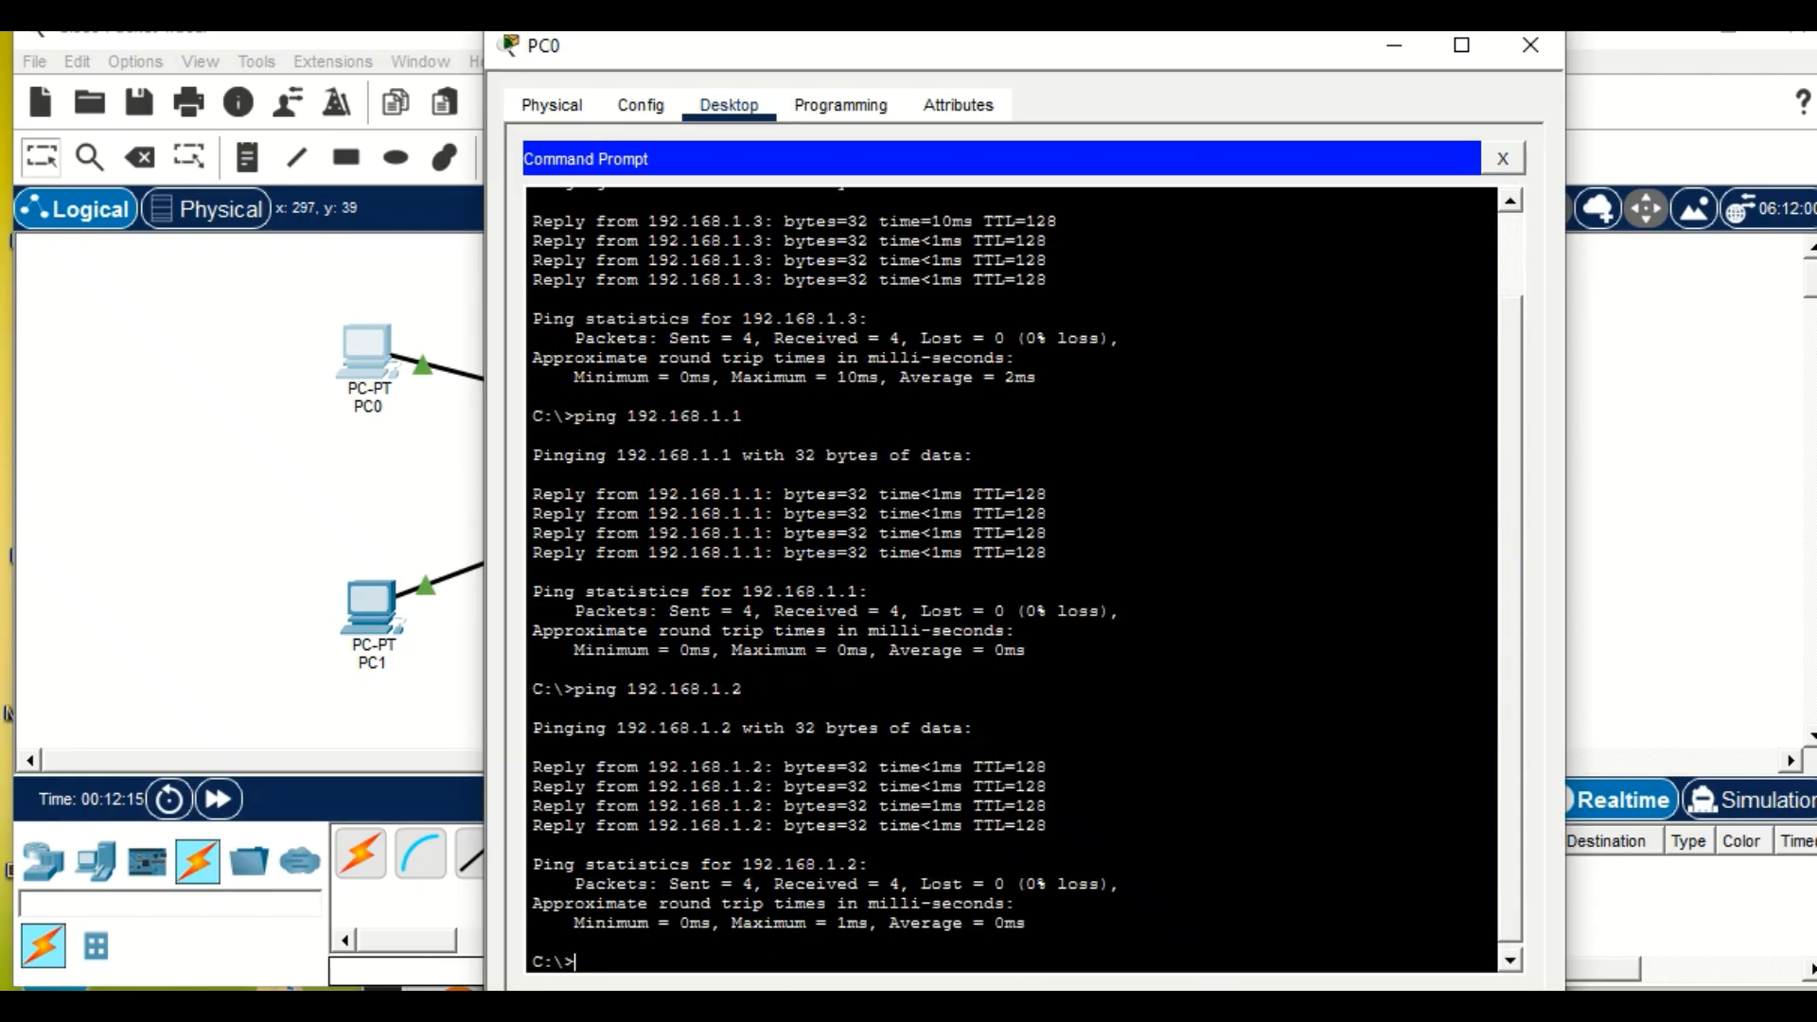
Ping the web server at 192.168.1.3 from PC0's Command Prompt.
left_click_drag(783, 1021, 786, 967)
scroll(856, 721, "down", 2)
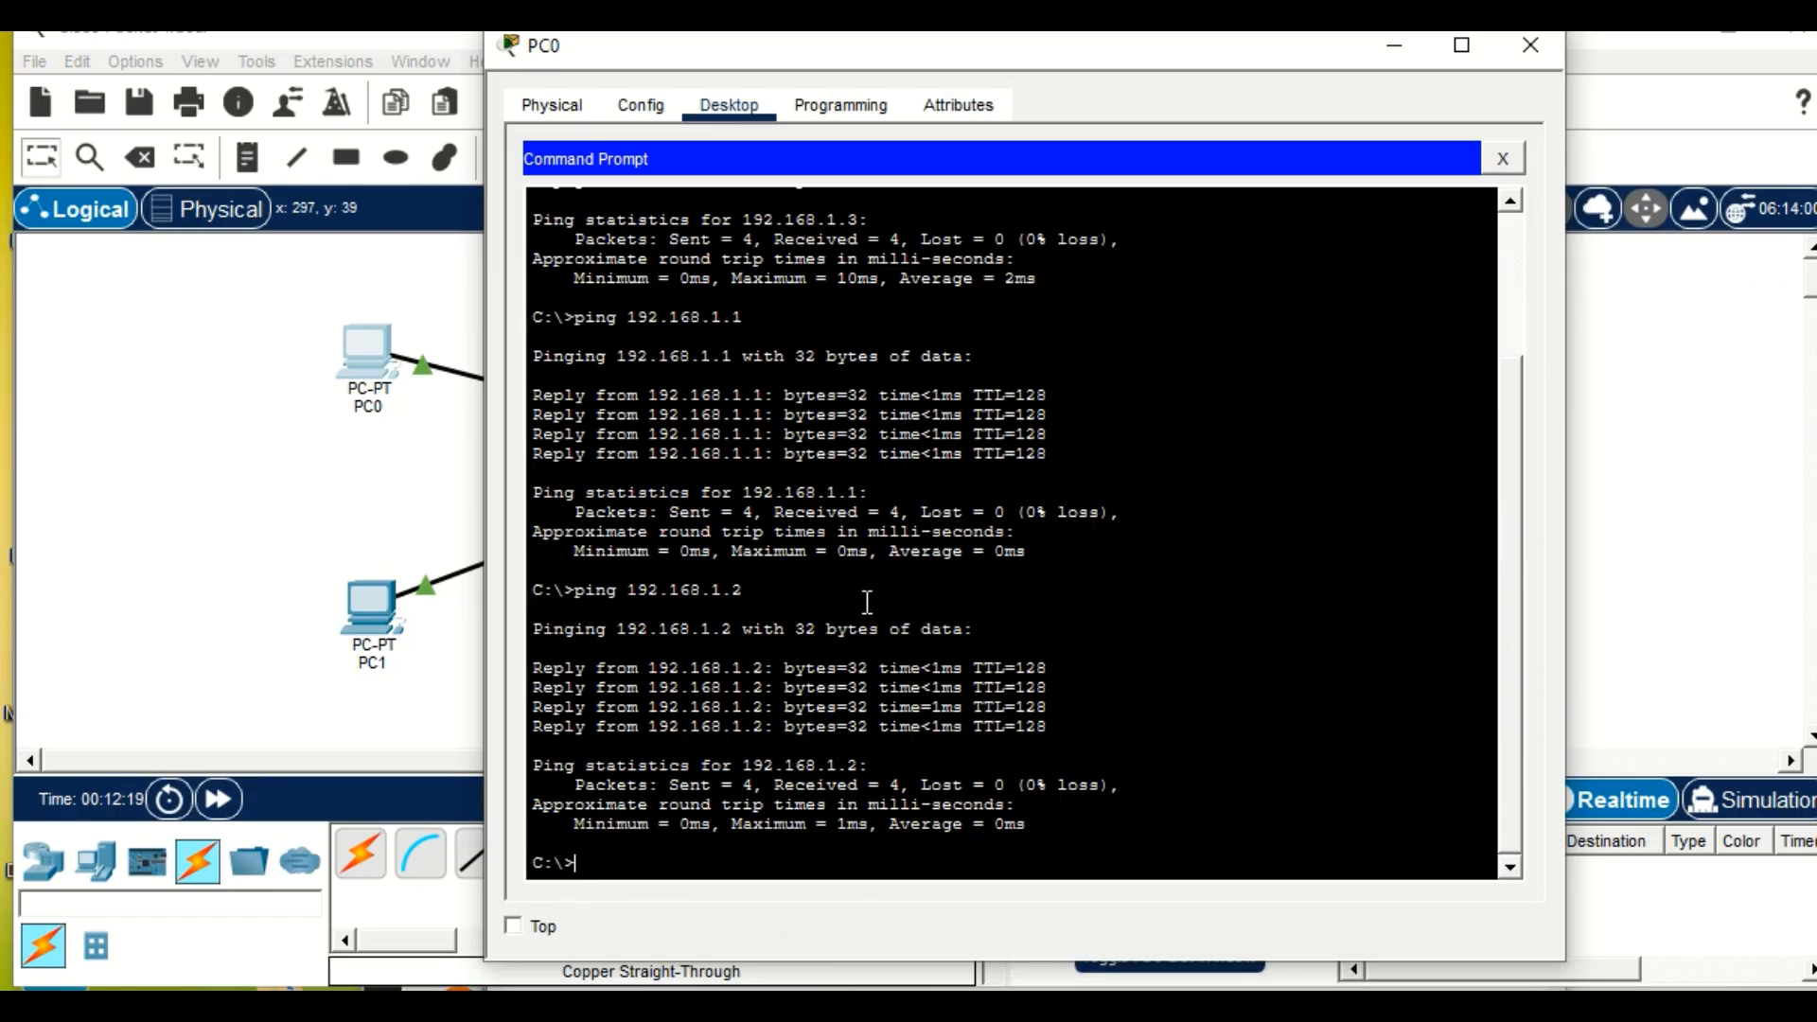
type("ping 192.168.1")
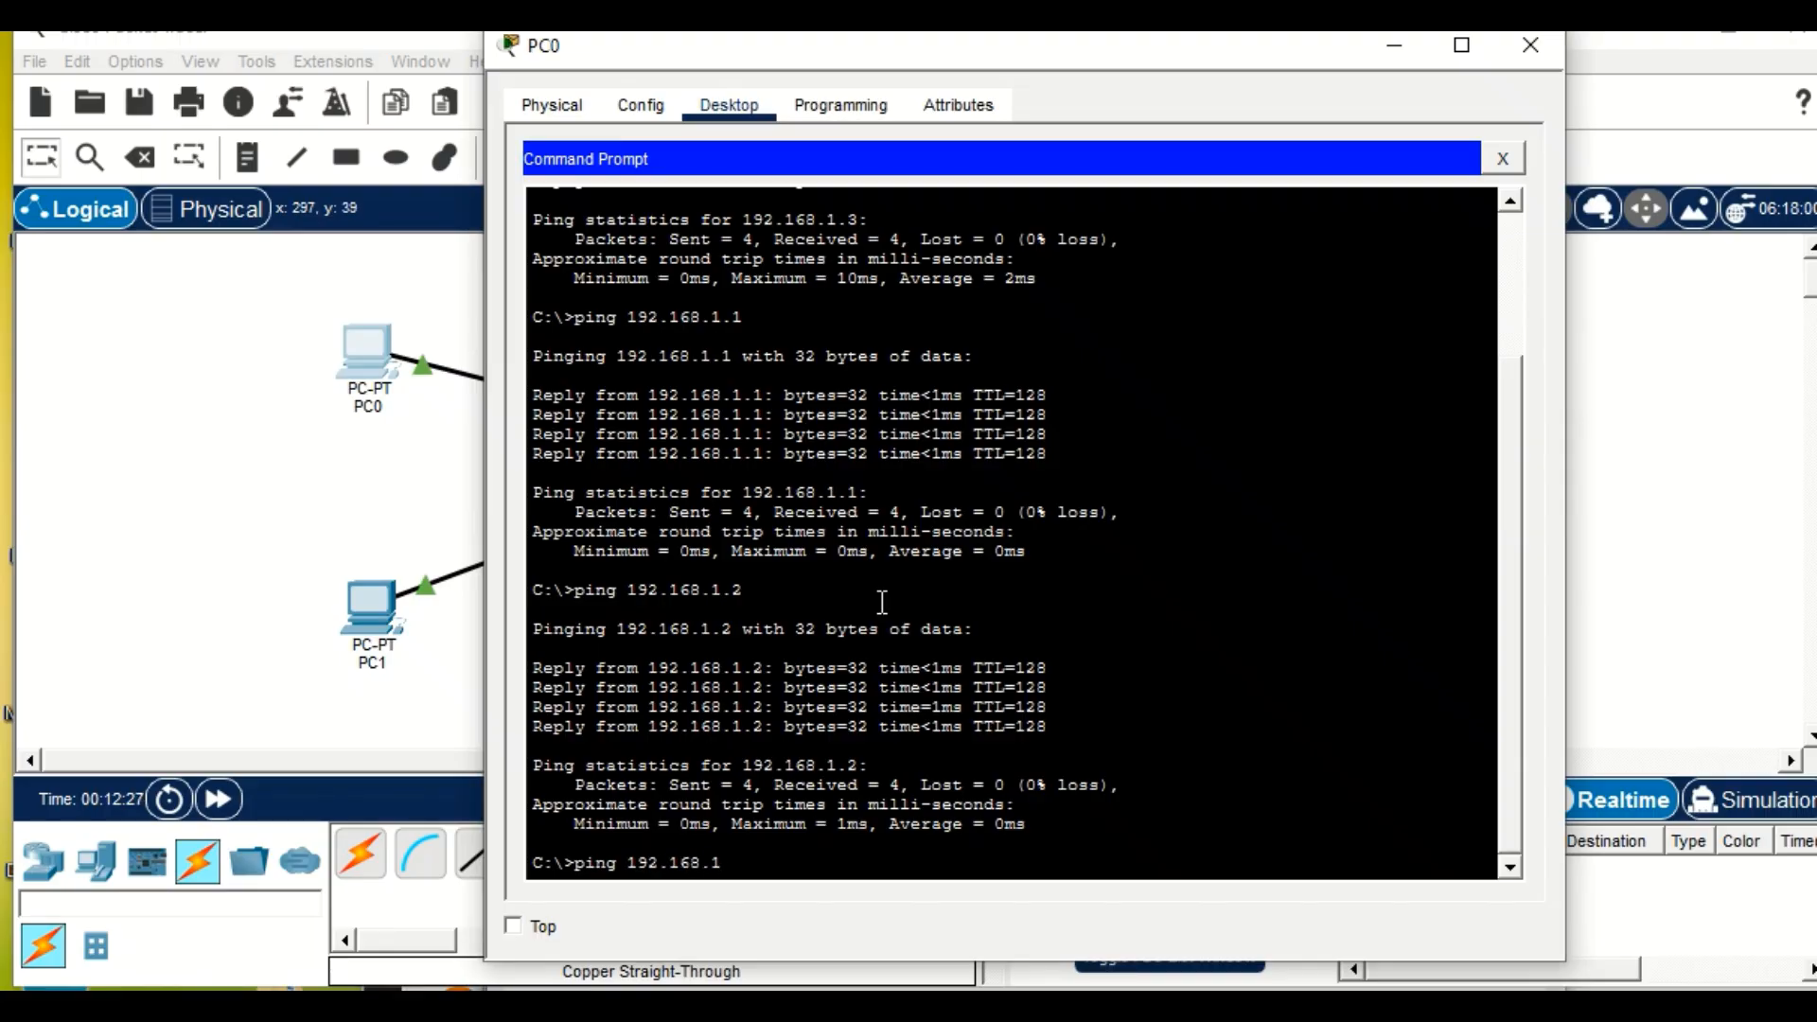
type(".3")
key("Return")
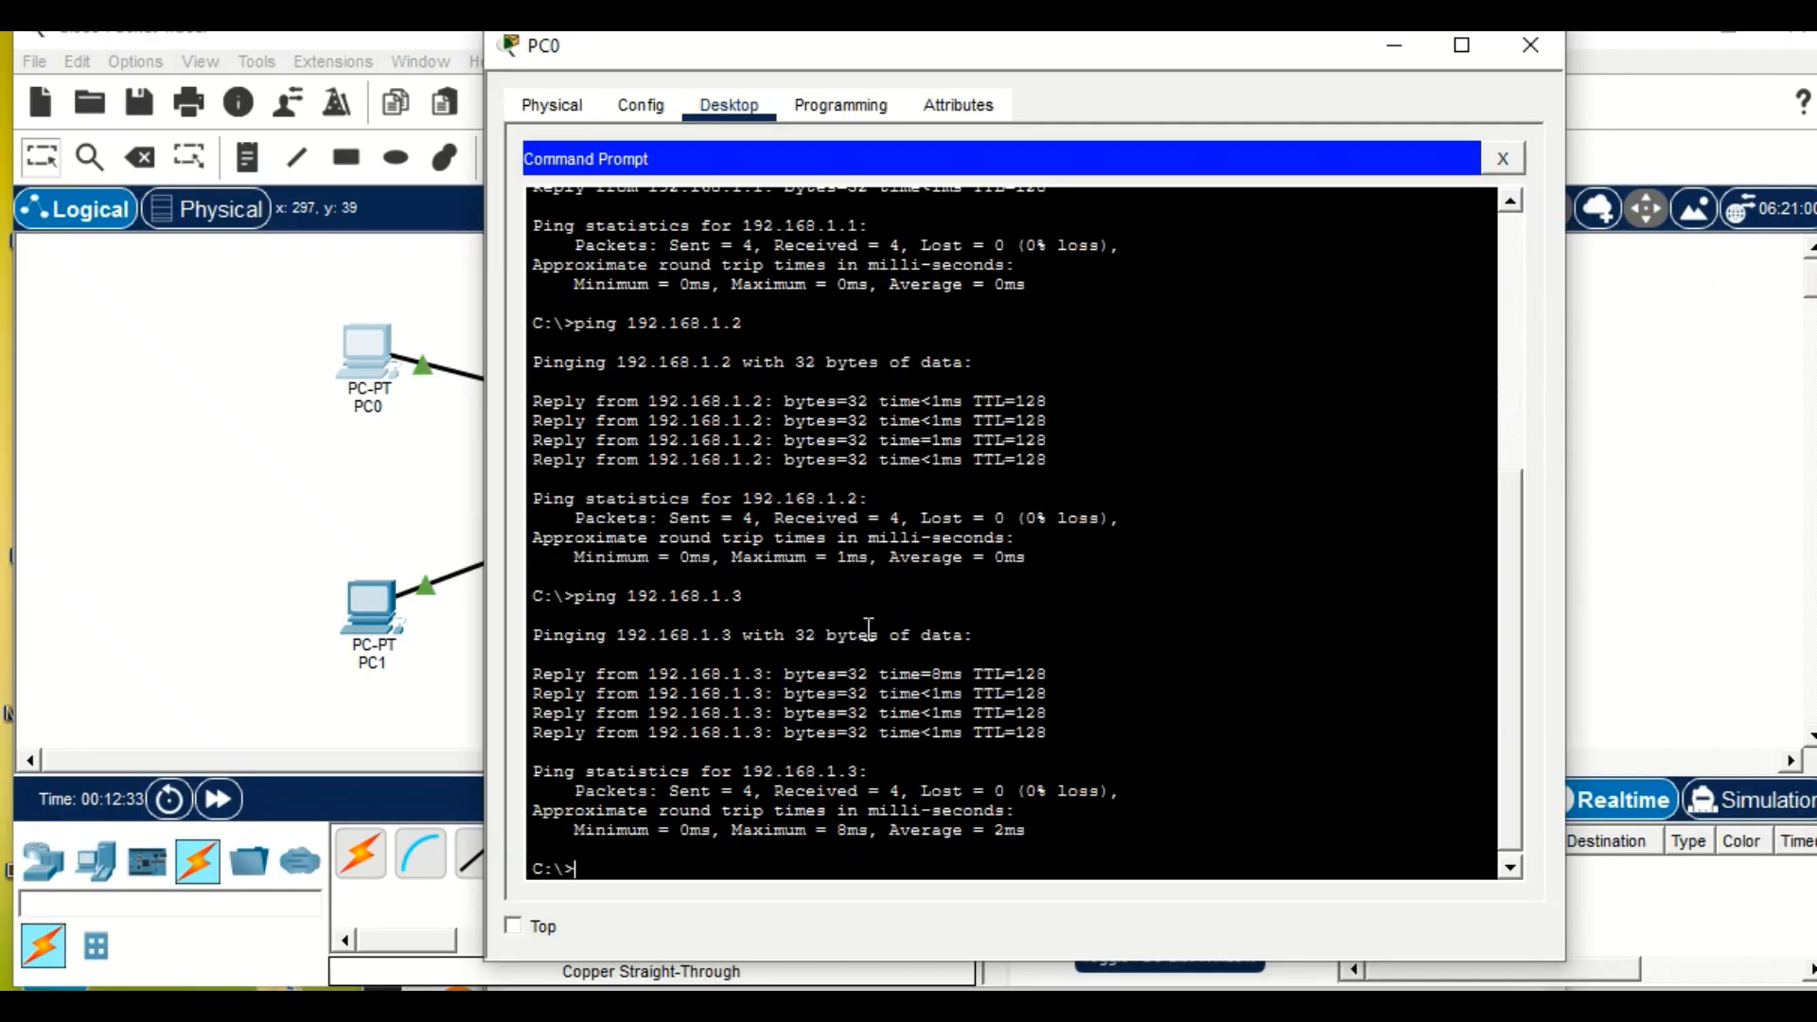
type("ping www.kasneb.")
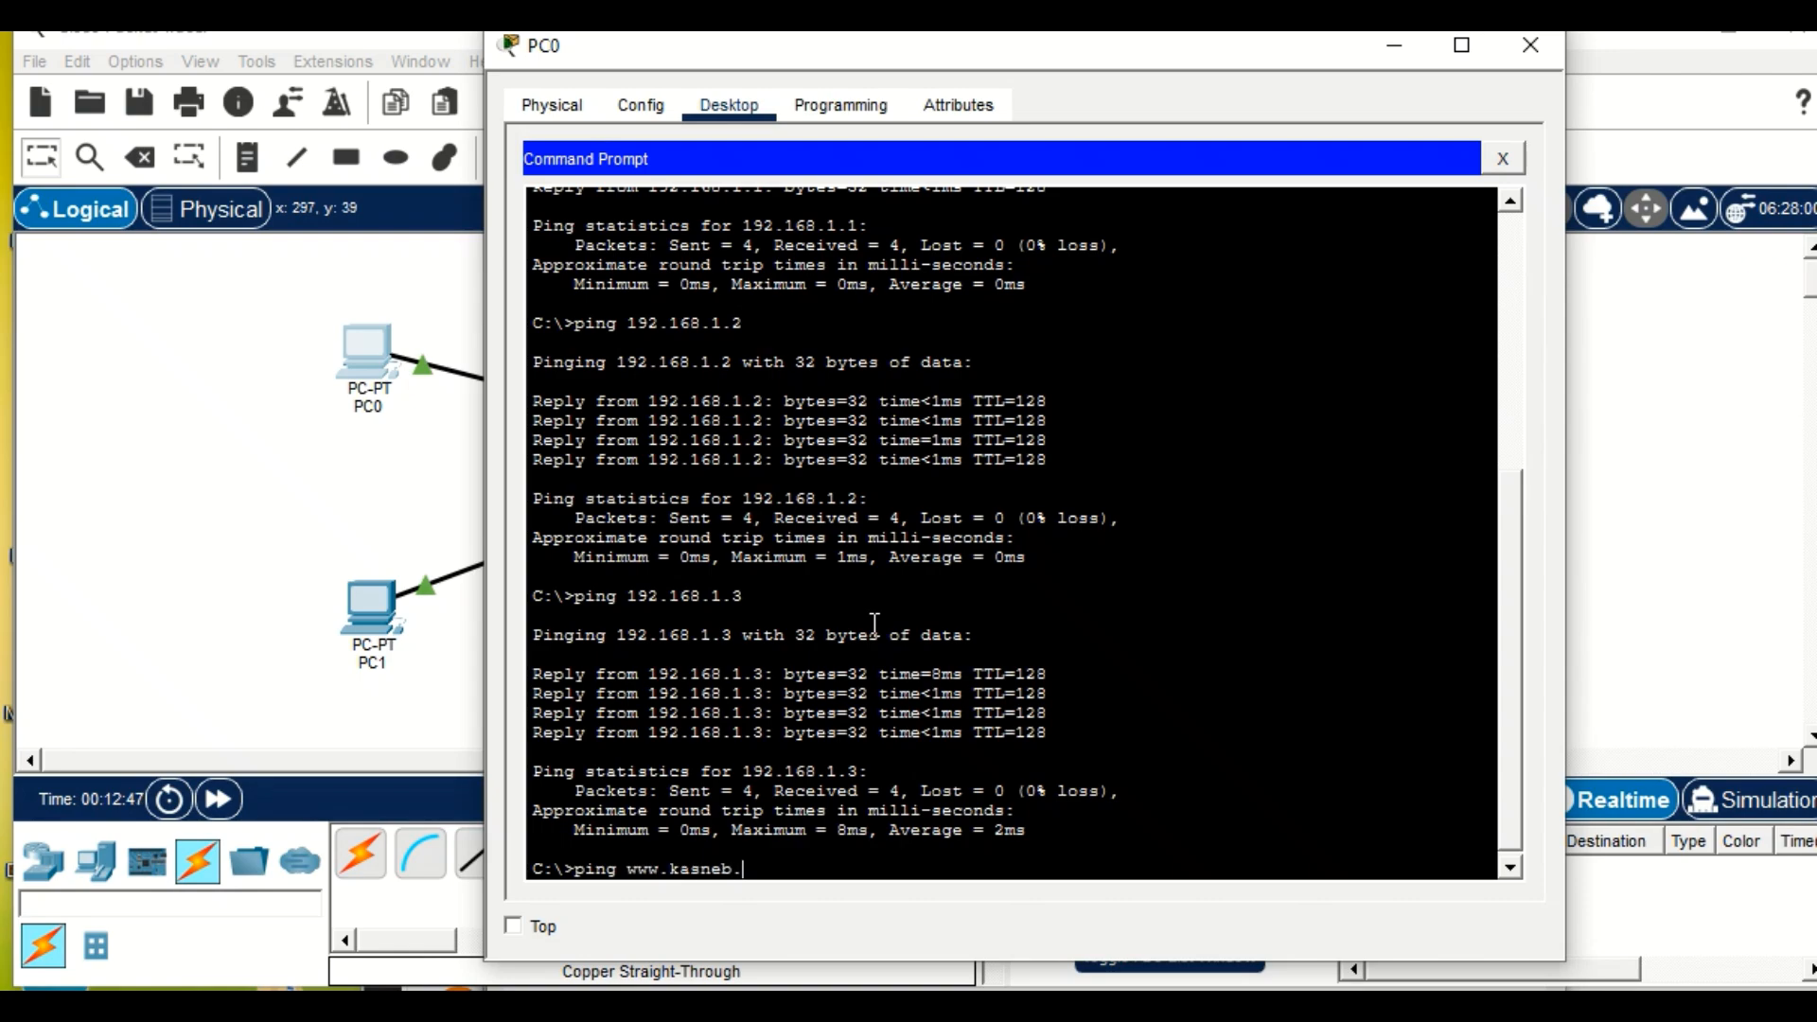
type("com")
key("Return")
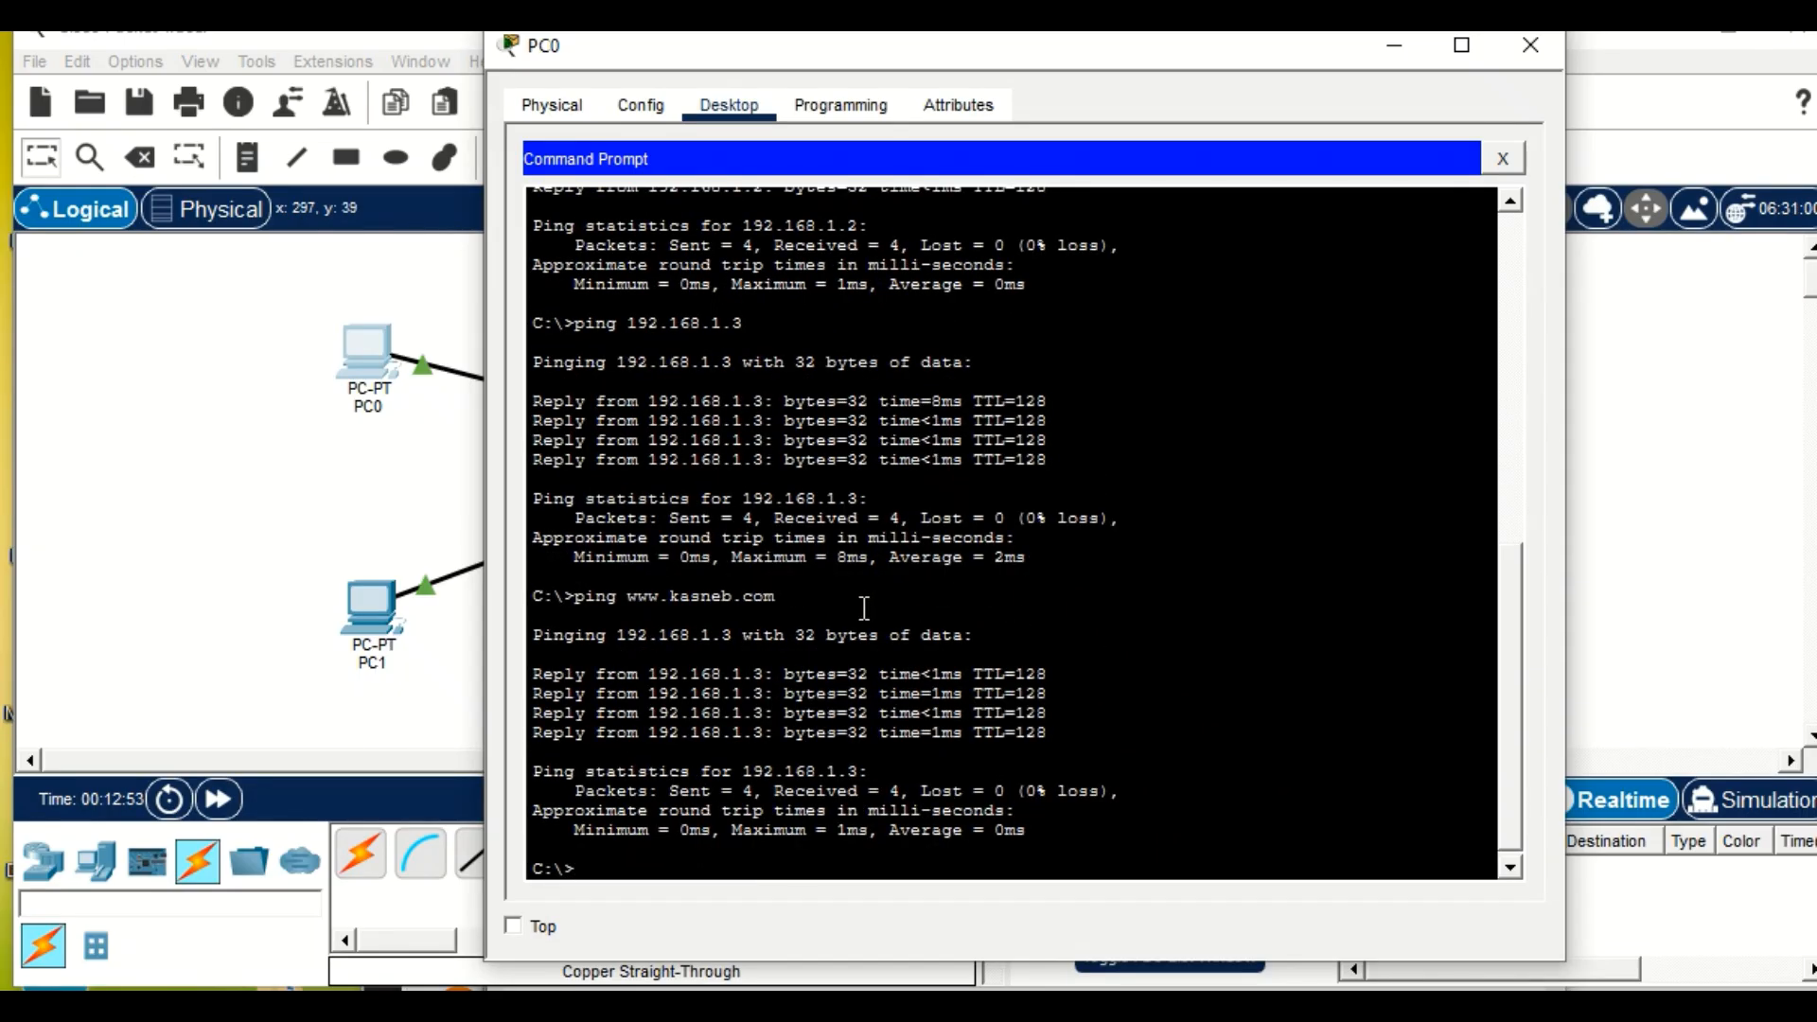
type("nslookup www.kasneb")
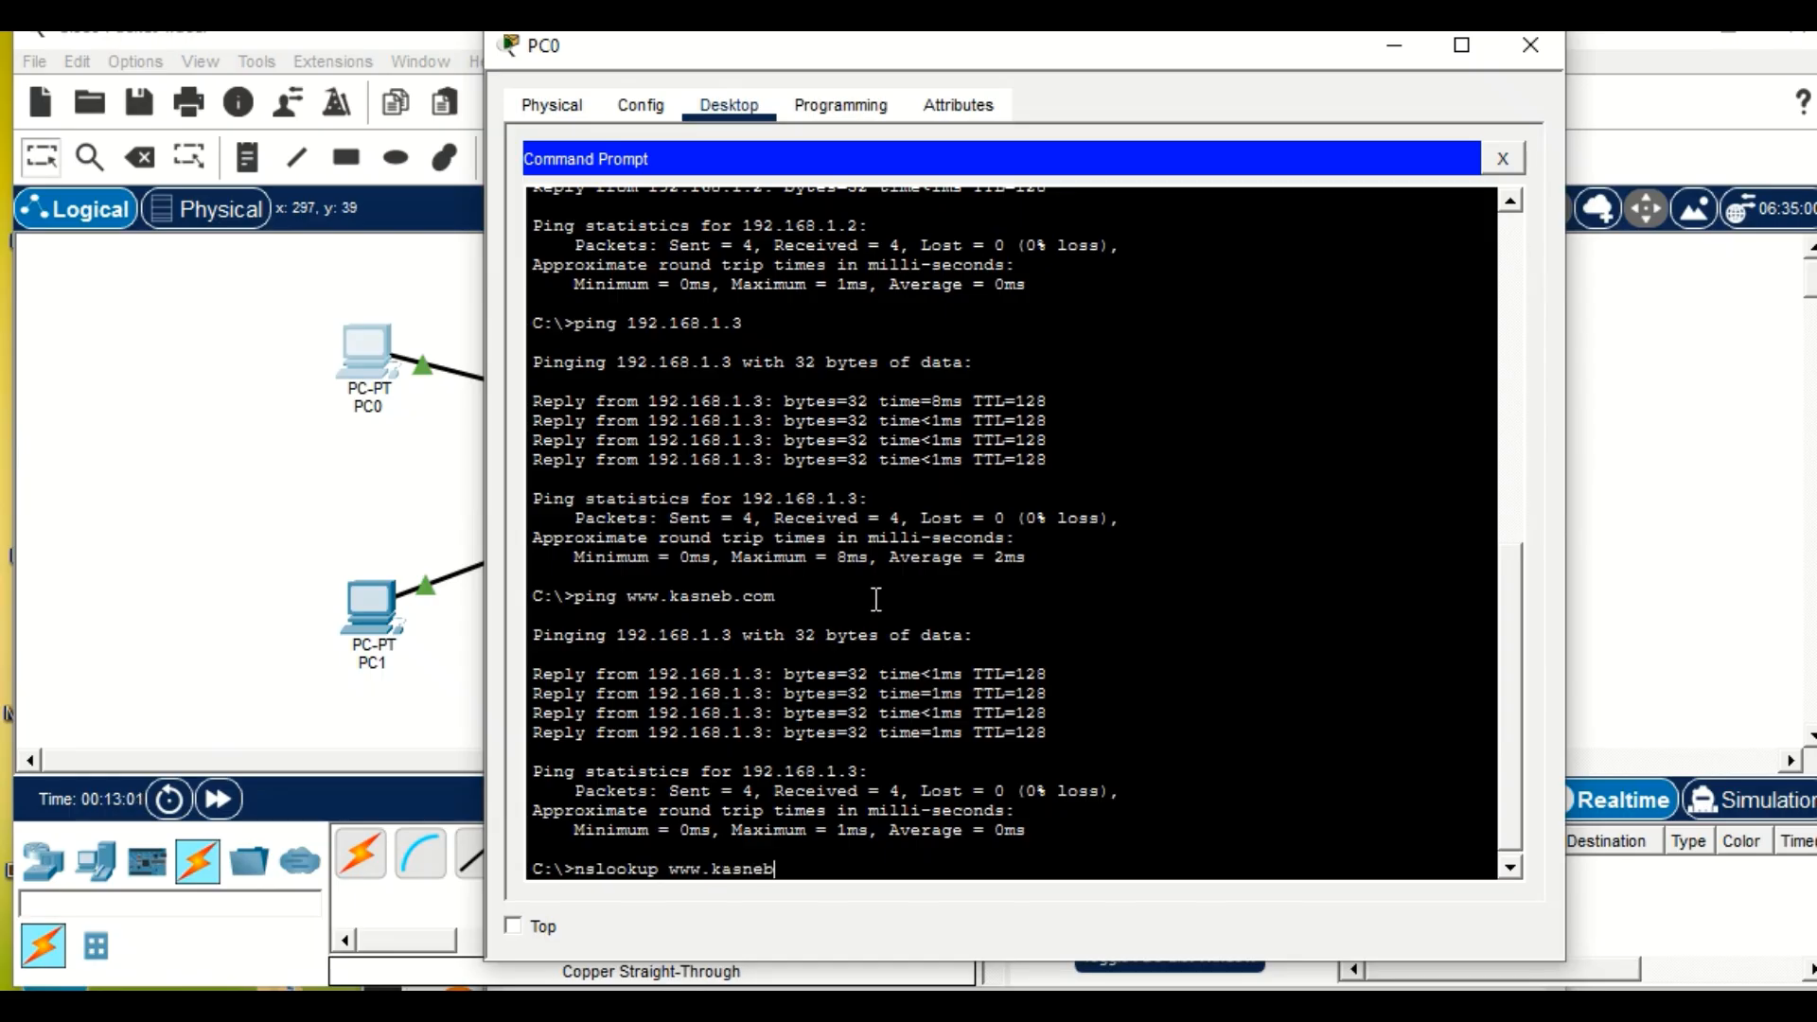
type(".com")
key("Return")
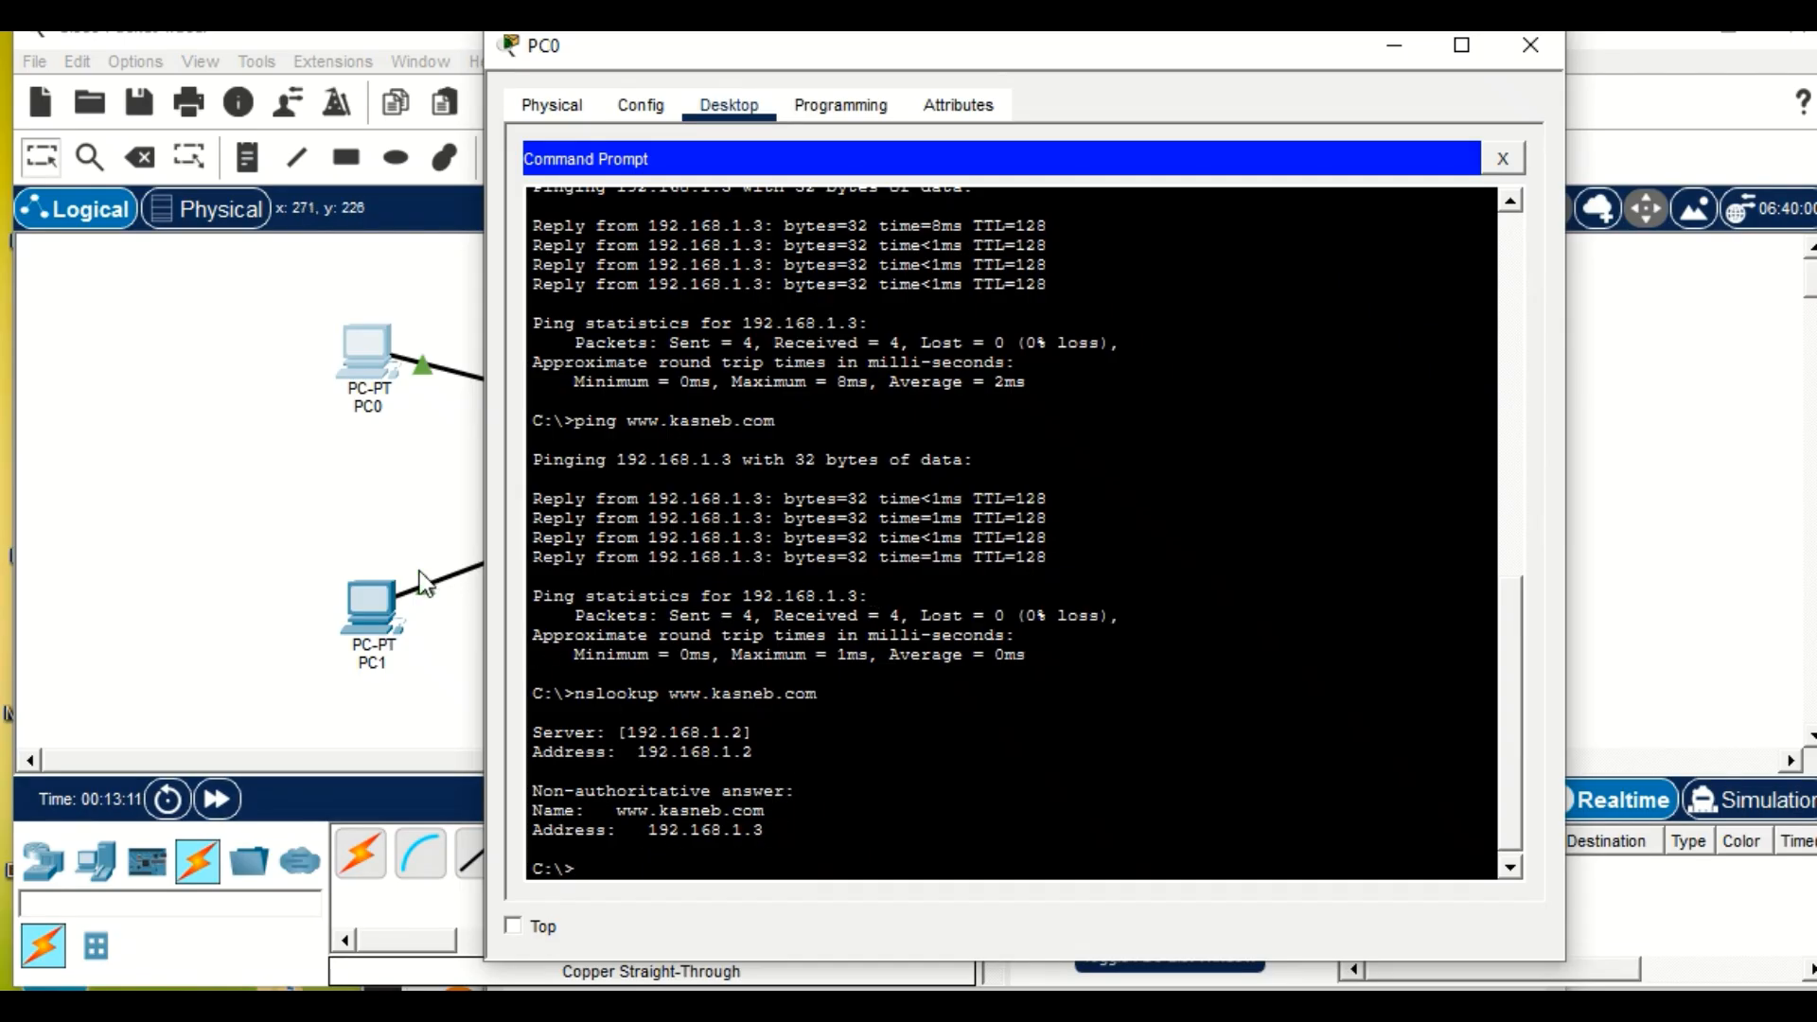
Check the resource records on the DNS SERVER and the record types its DNS service offers.
left_click(343, 531)
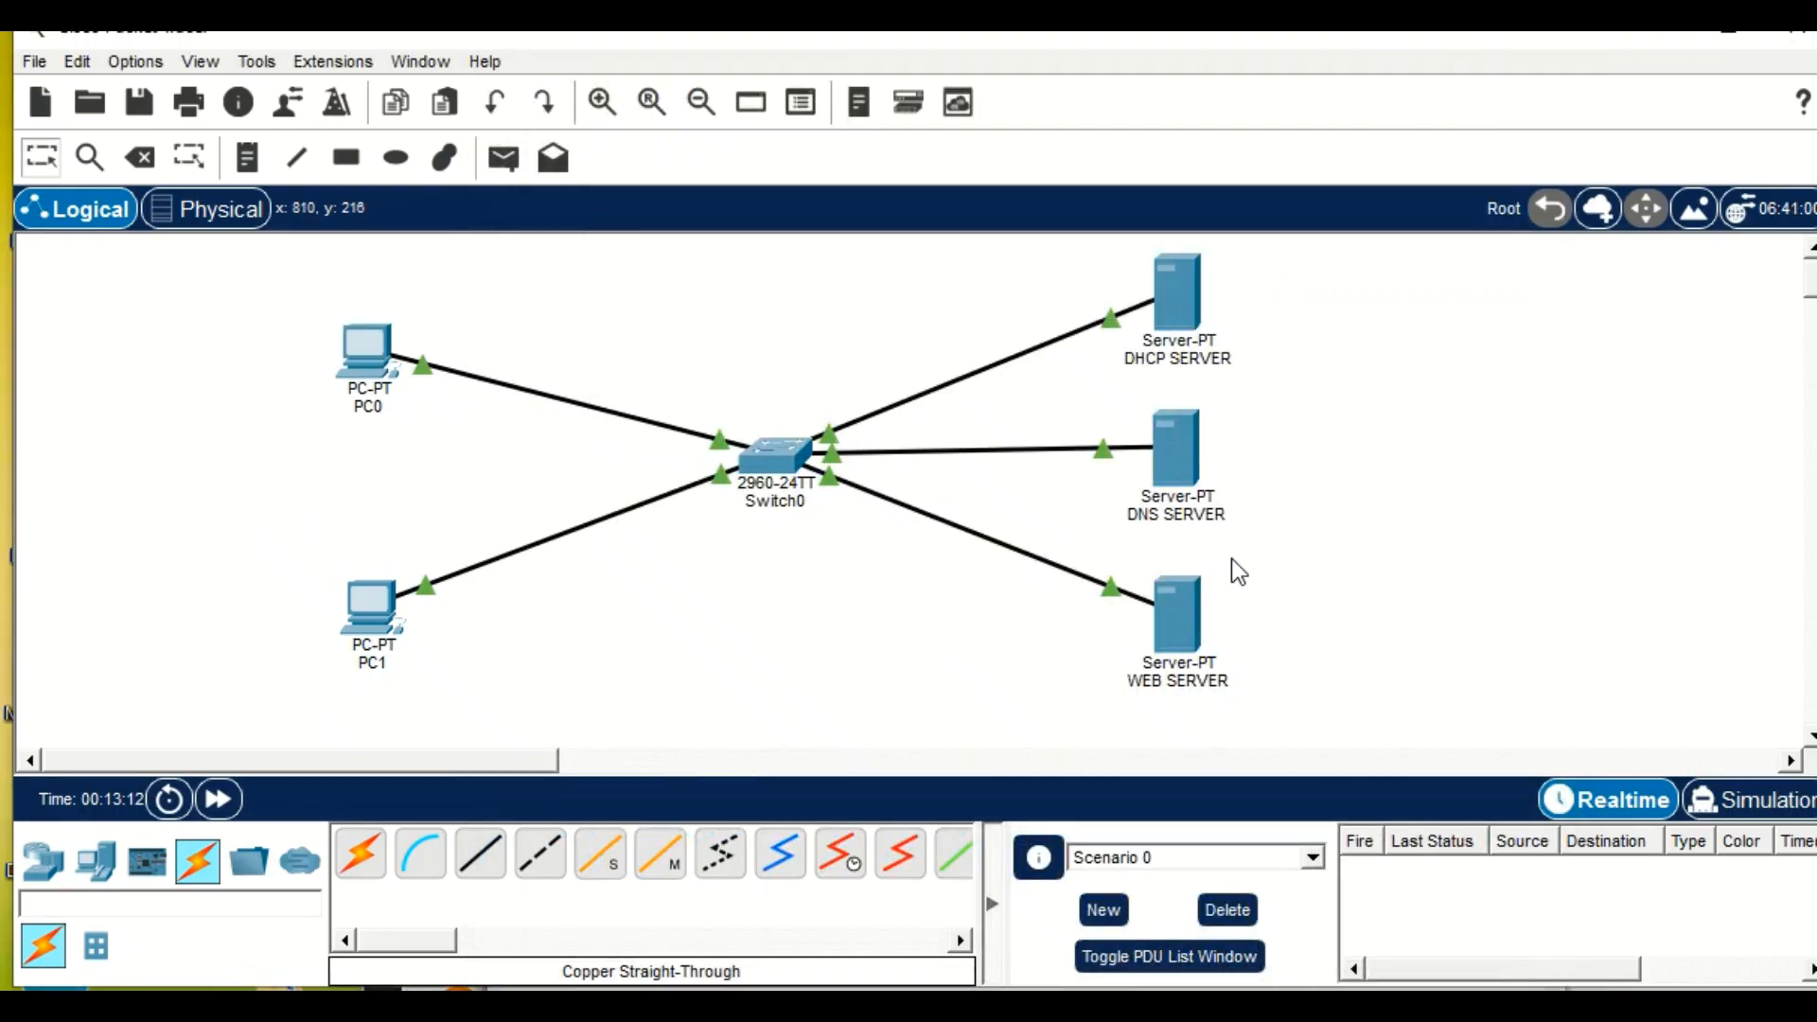
left_click(1171, 446)
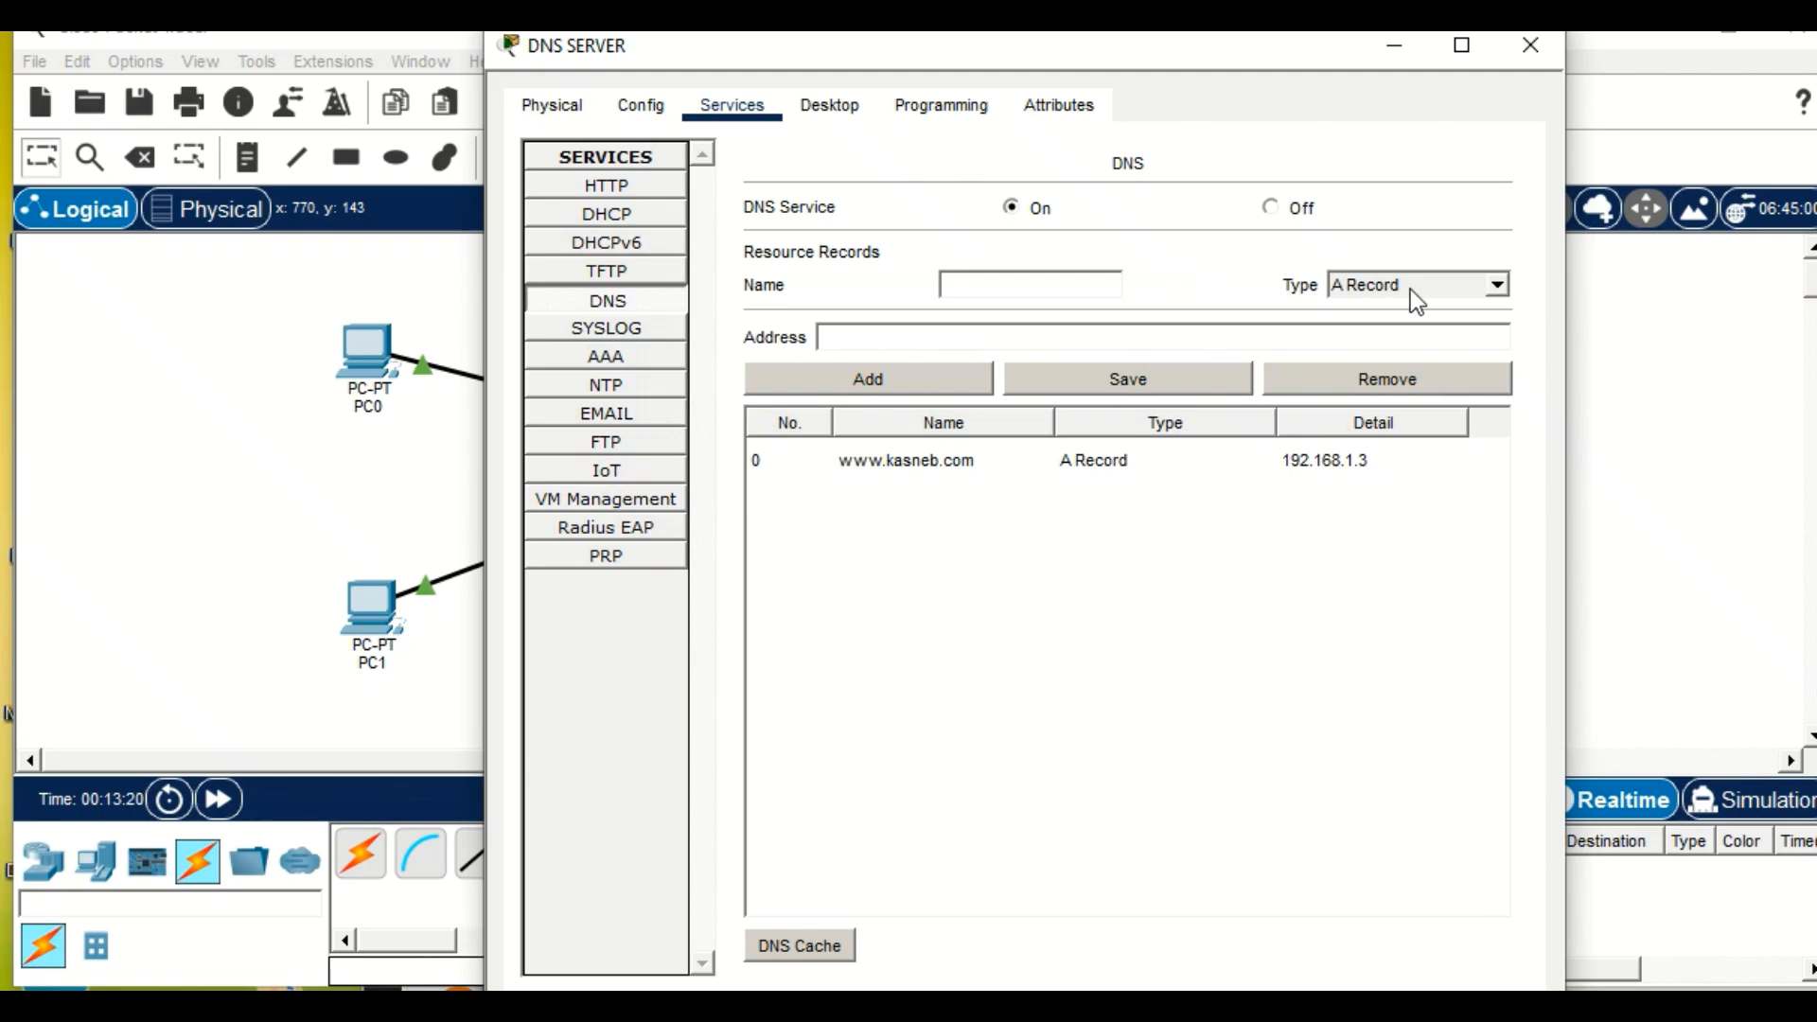
left_click(1436, 288)
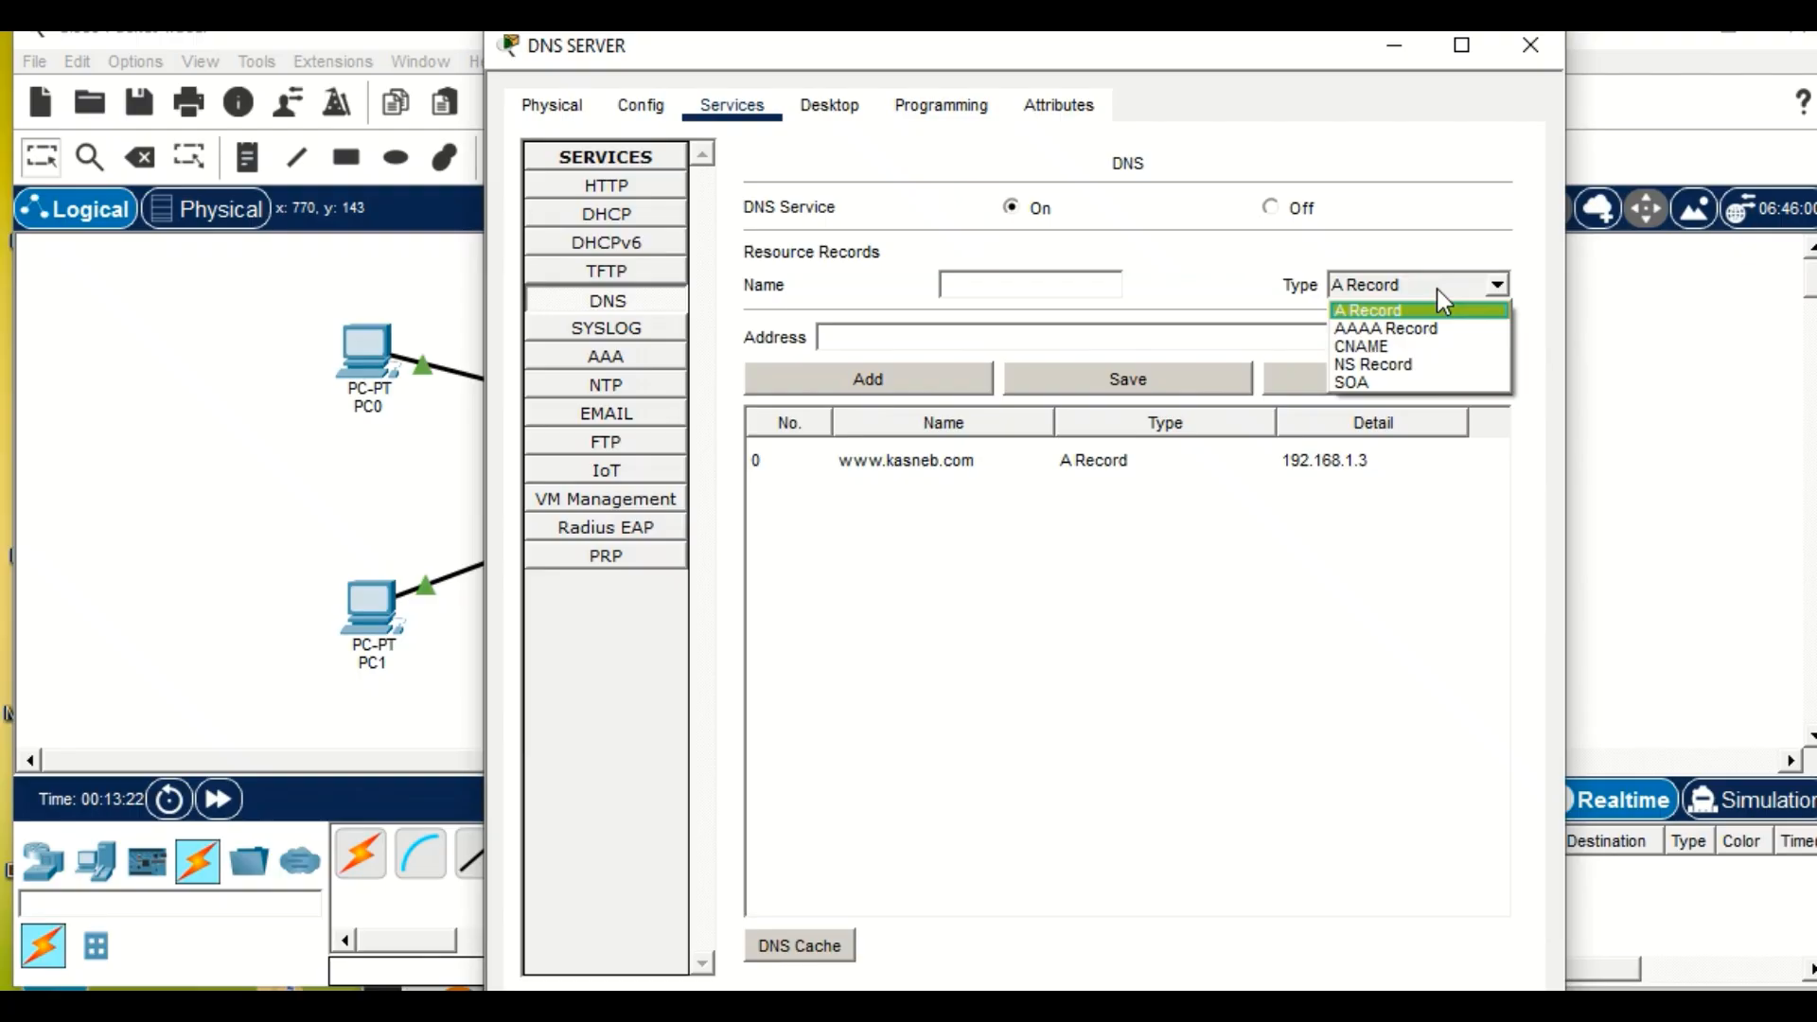
left_click(1436, 288)
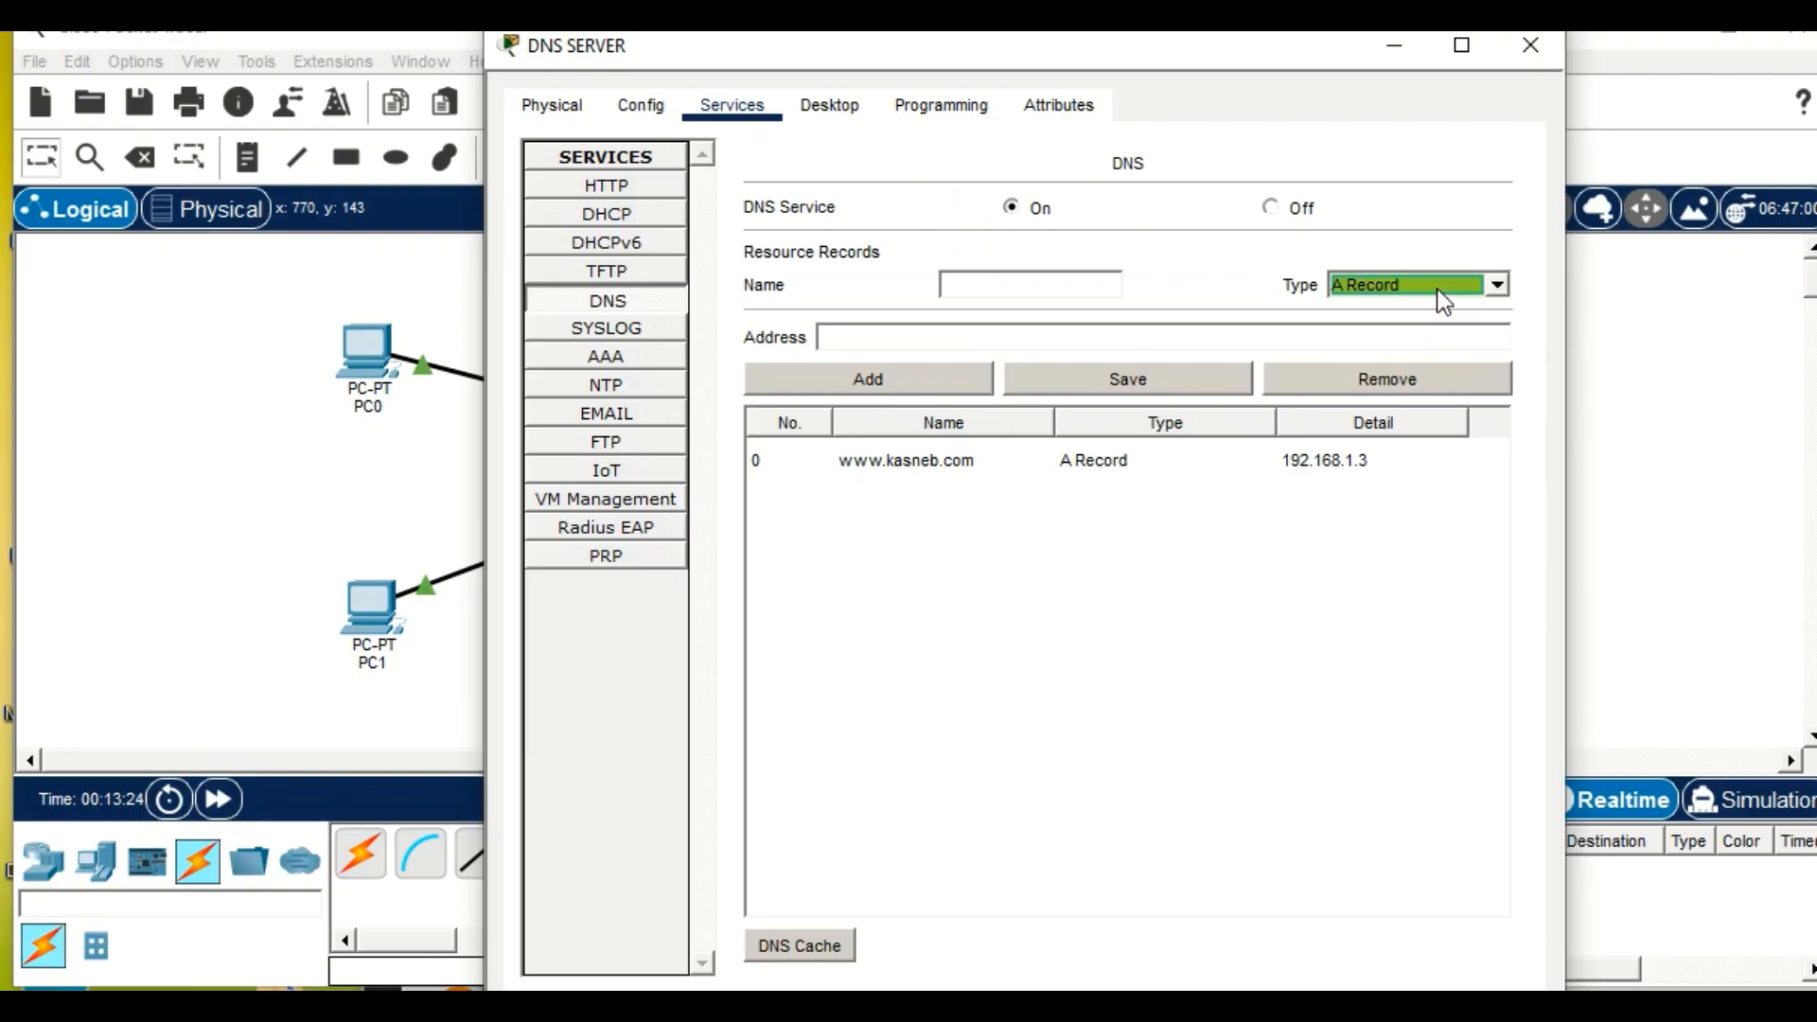
left_click(1454, 286)
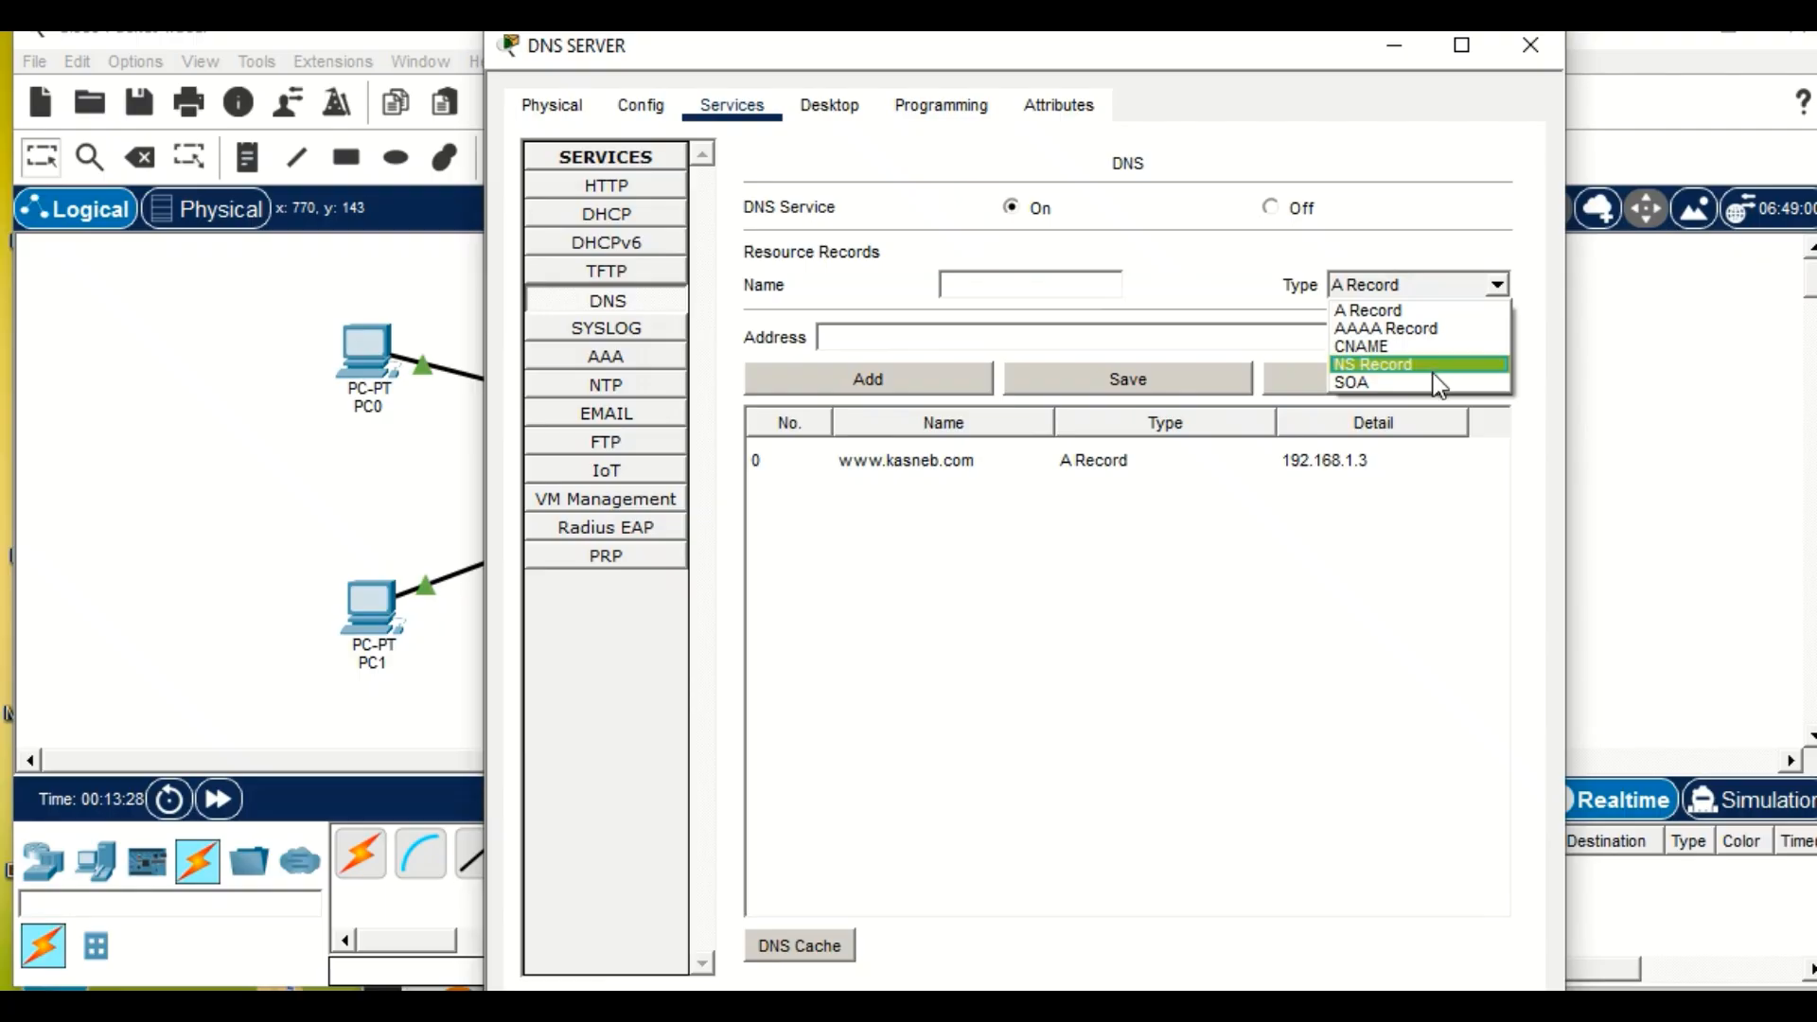
left_click(313, 314)
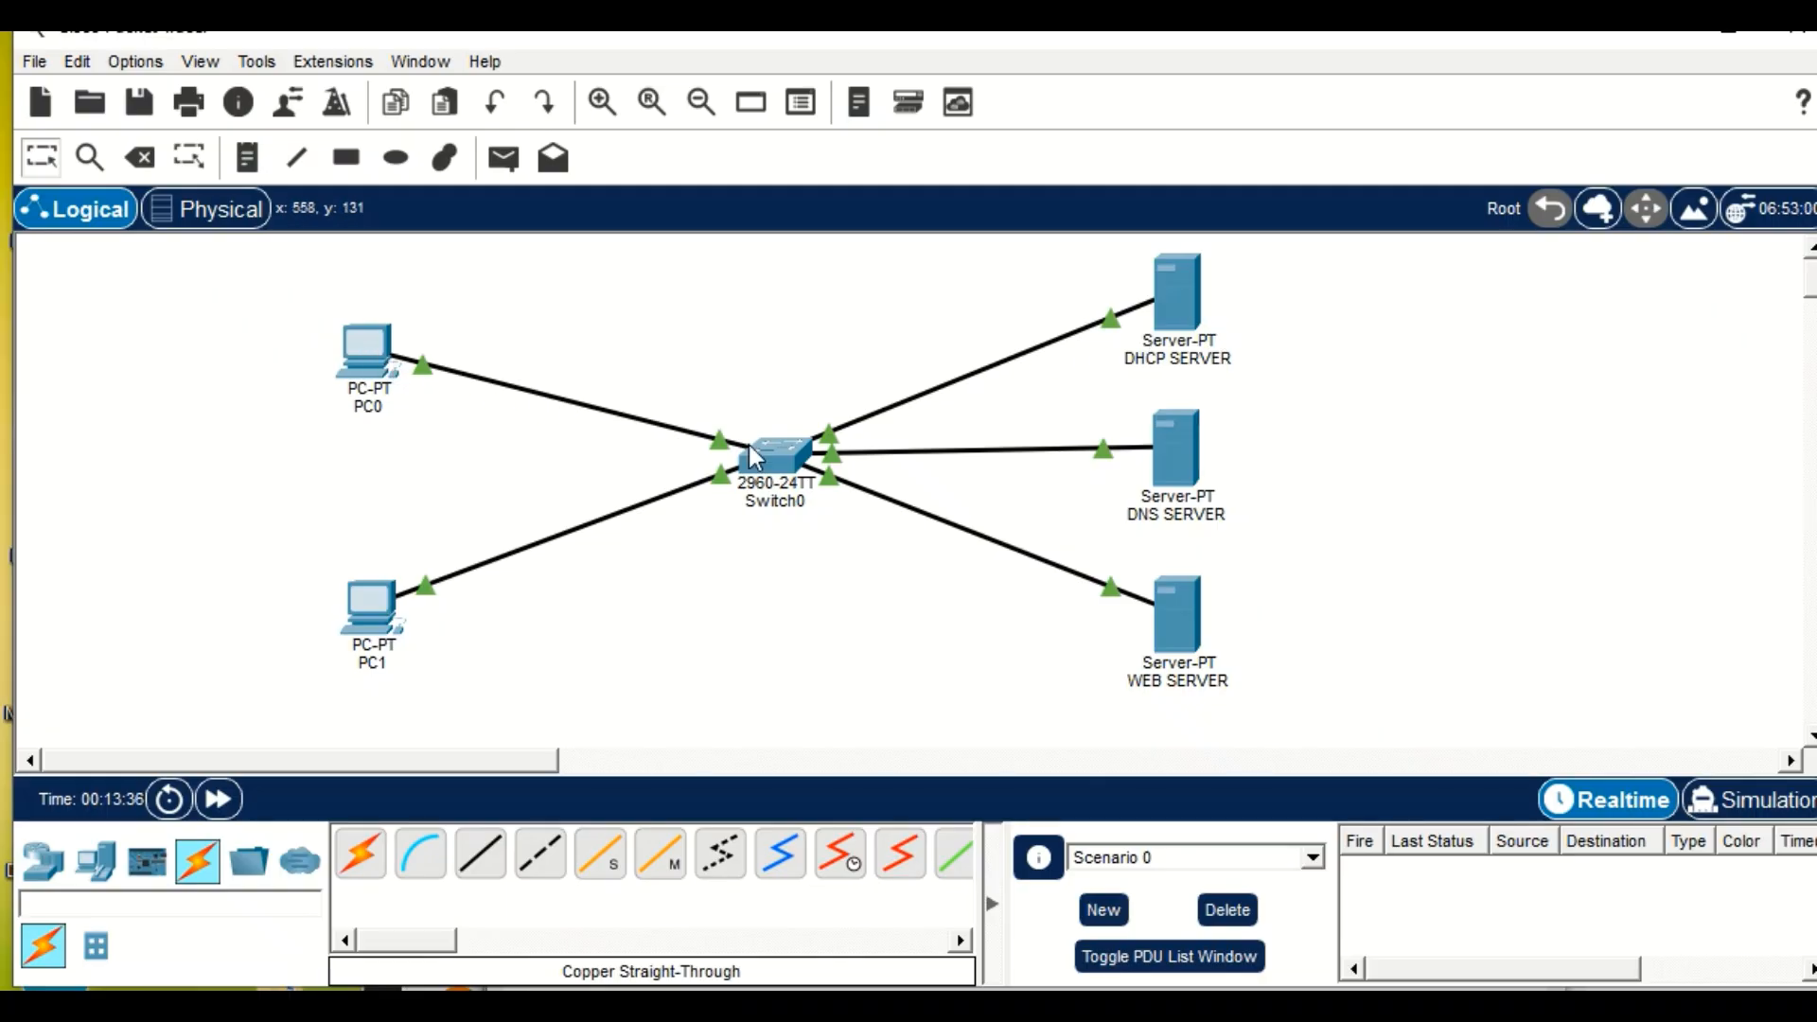
Close the Command Prompt on PC0 and the IP Configuration on PC1.
left_click(383, 389)
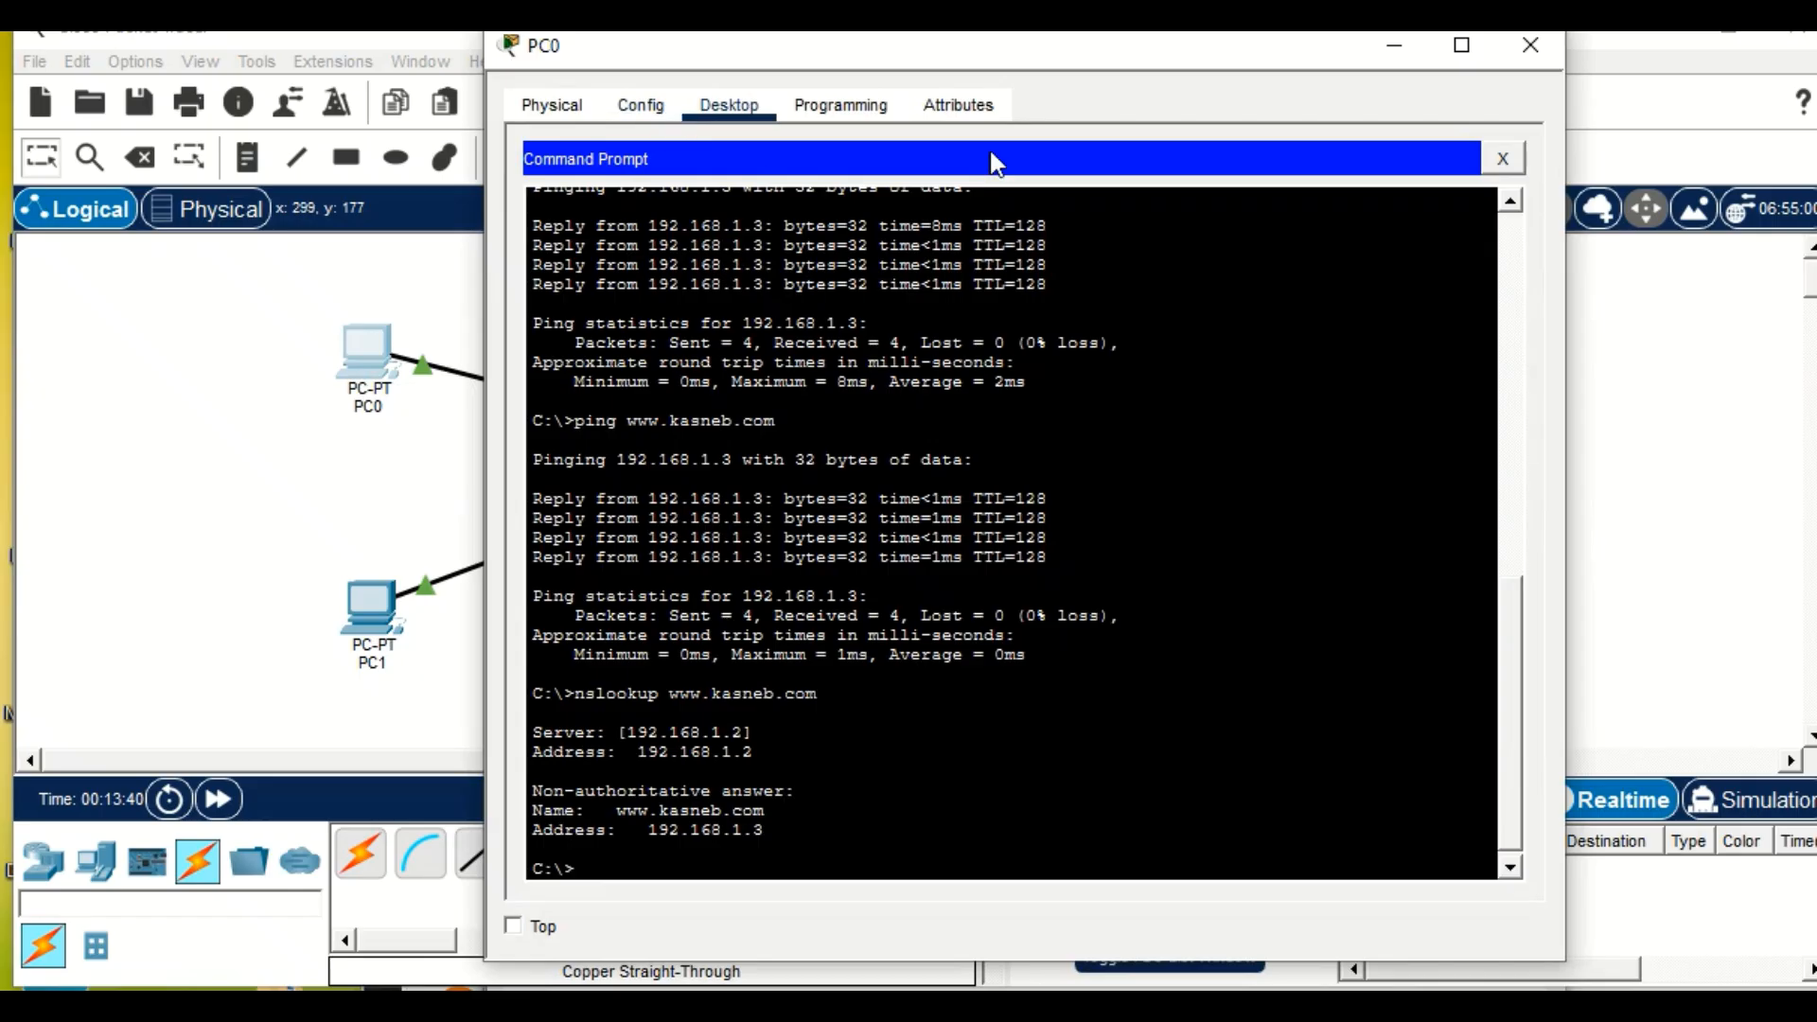
left_click(1502, 158)
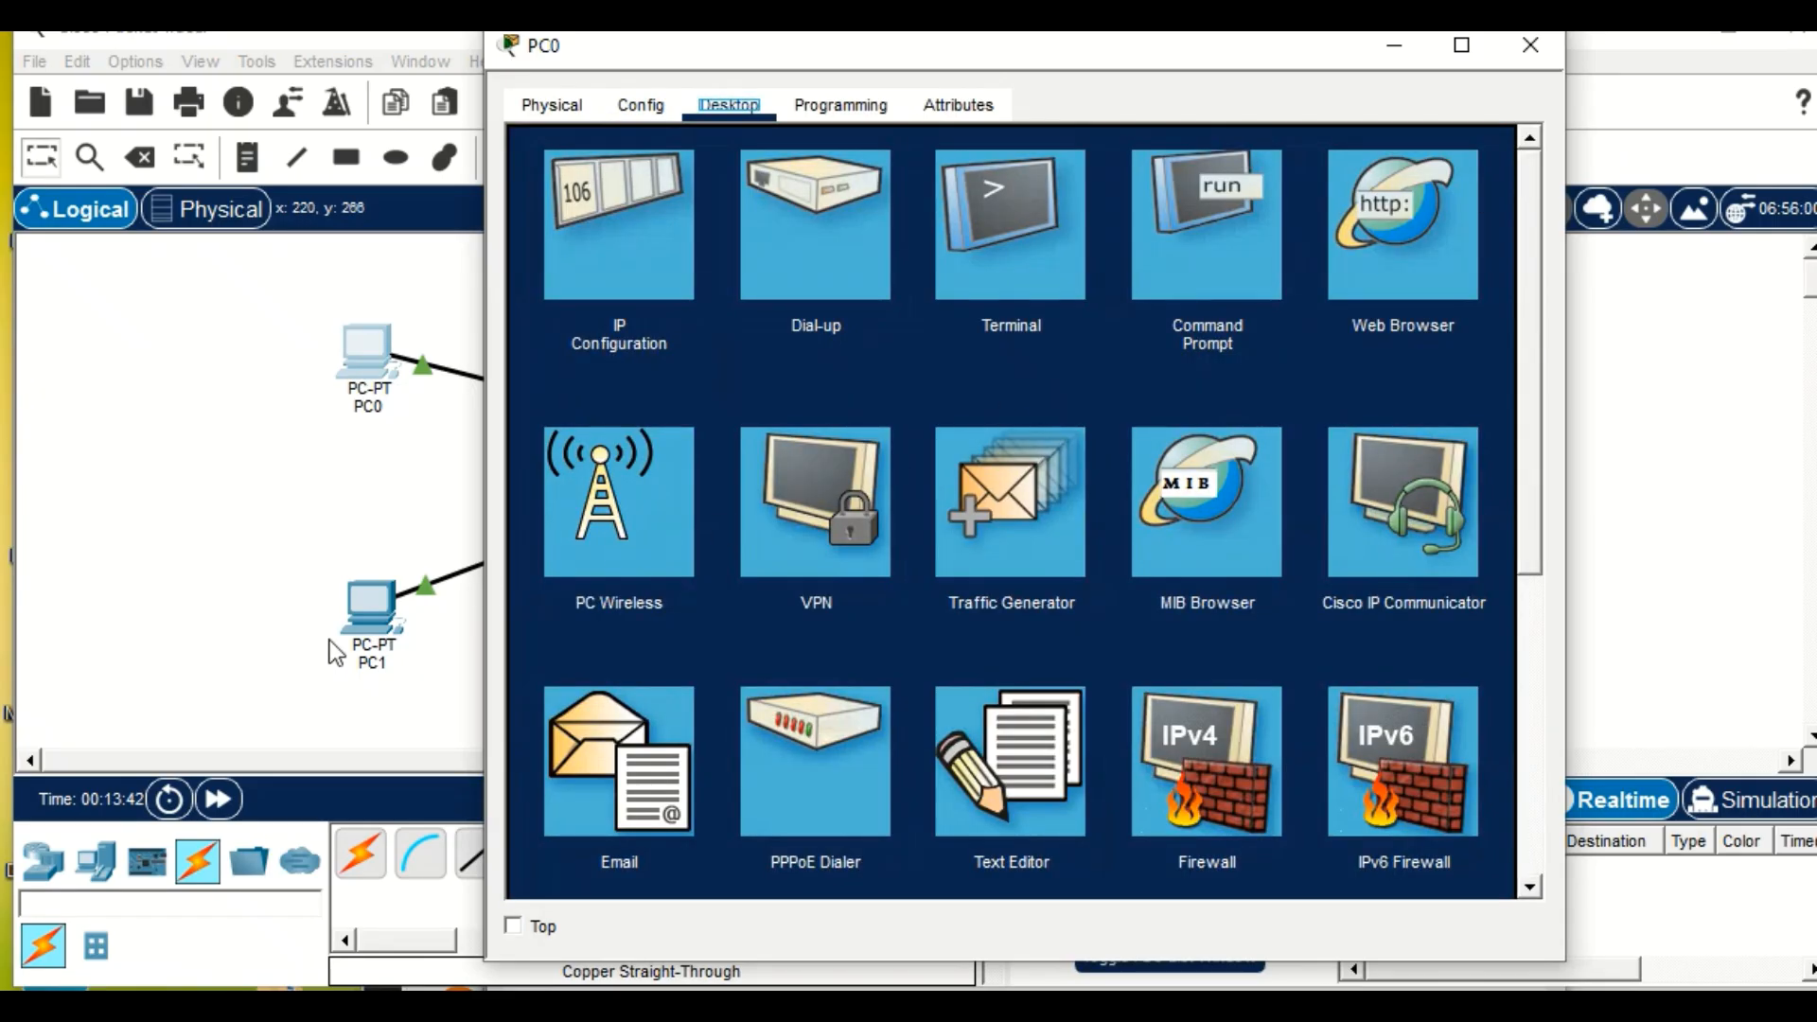
left_click(392, 620)
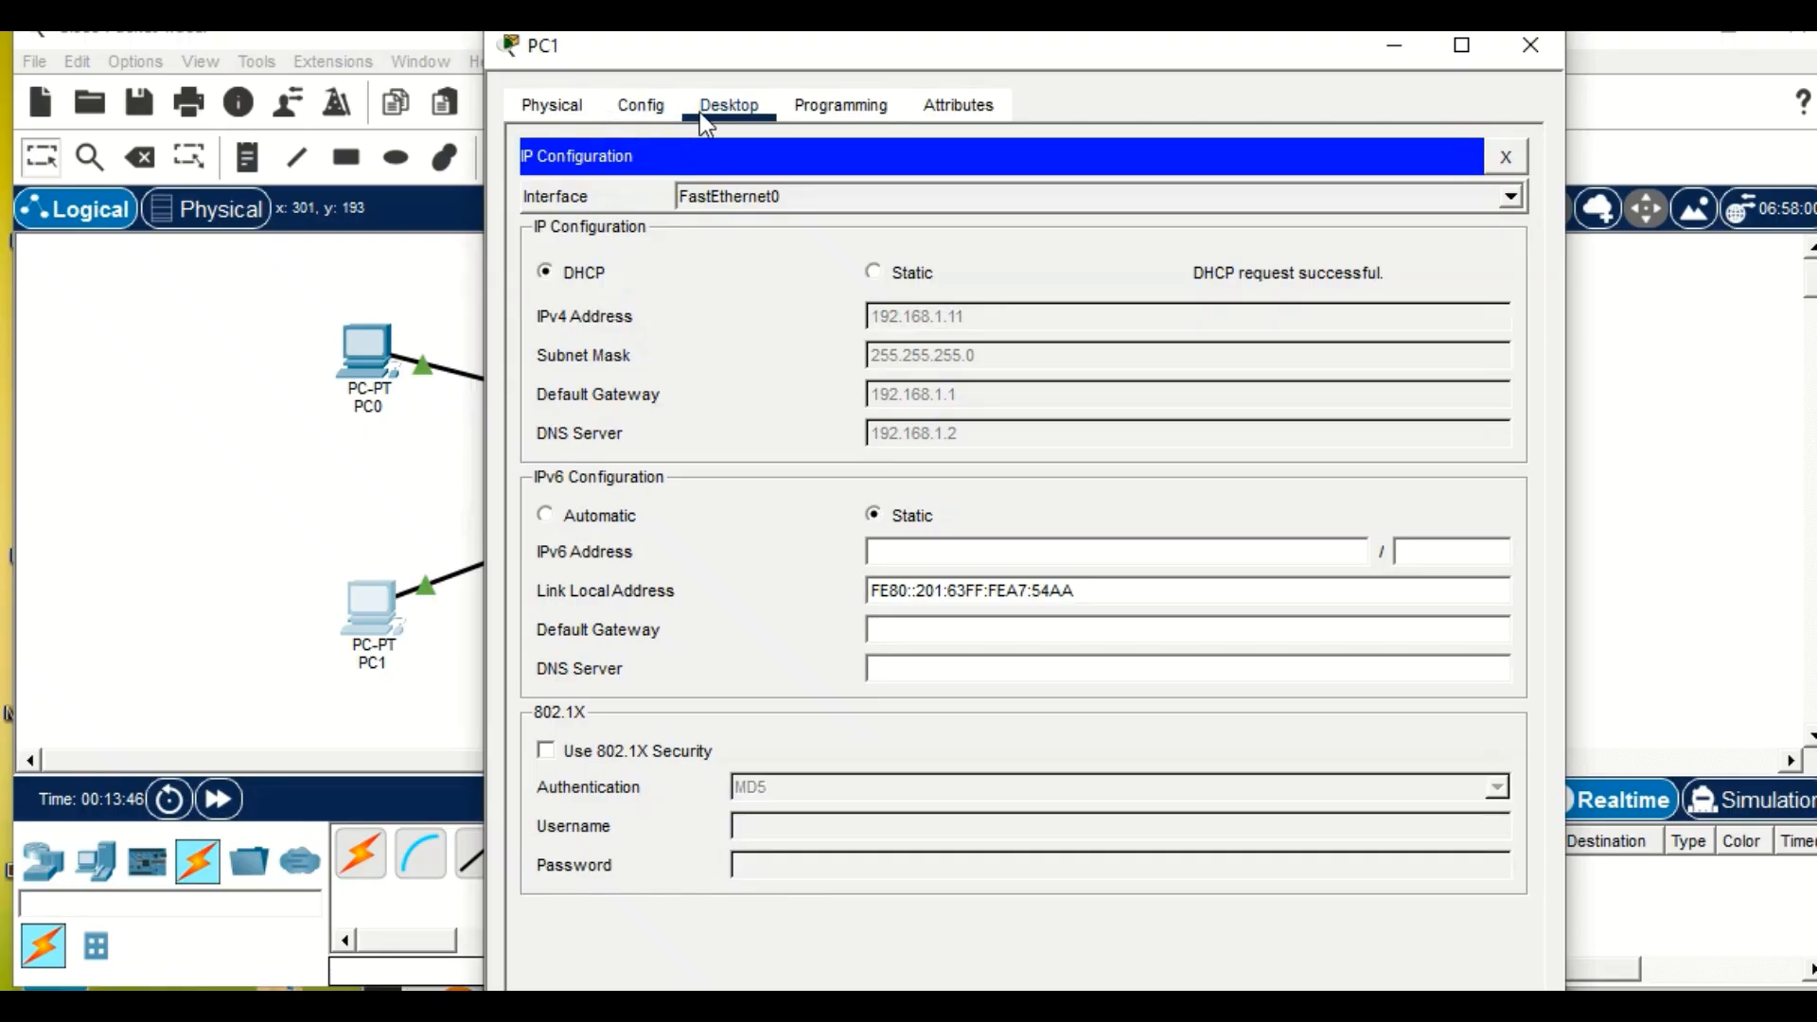
left_click(1506, 155)
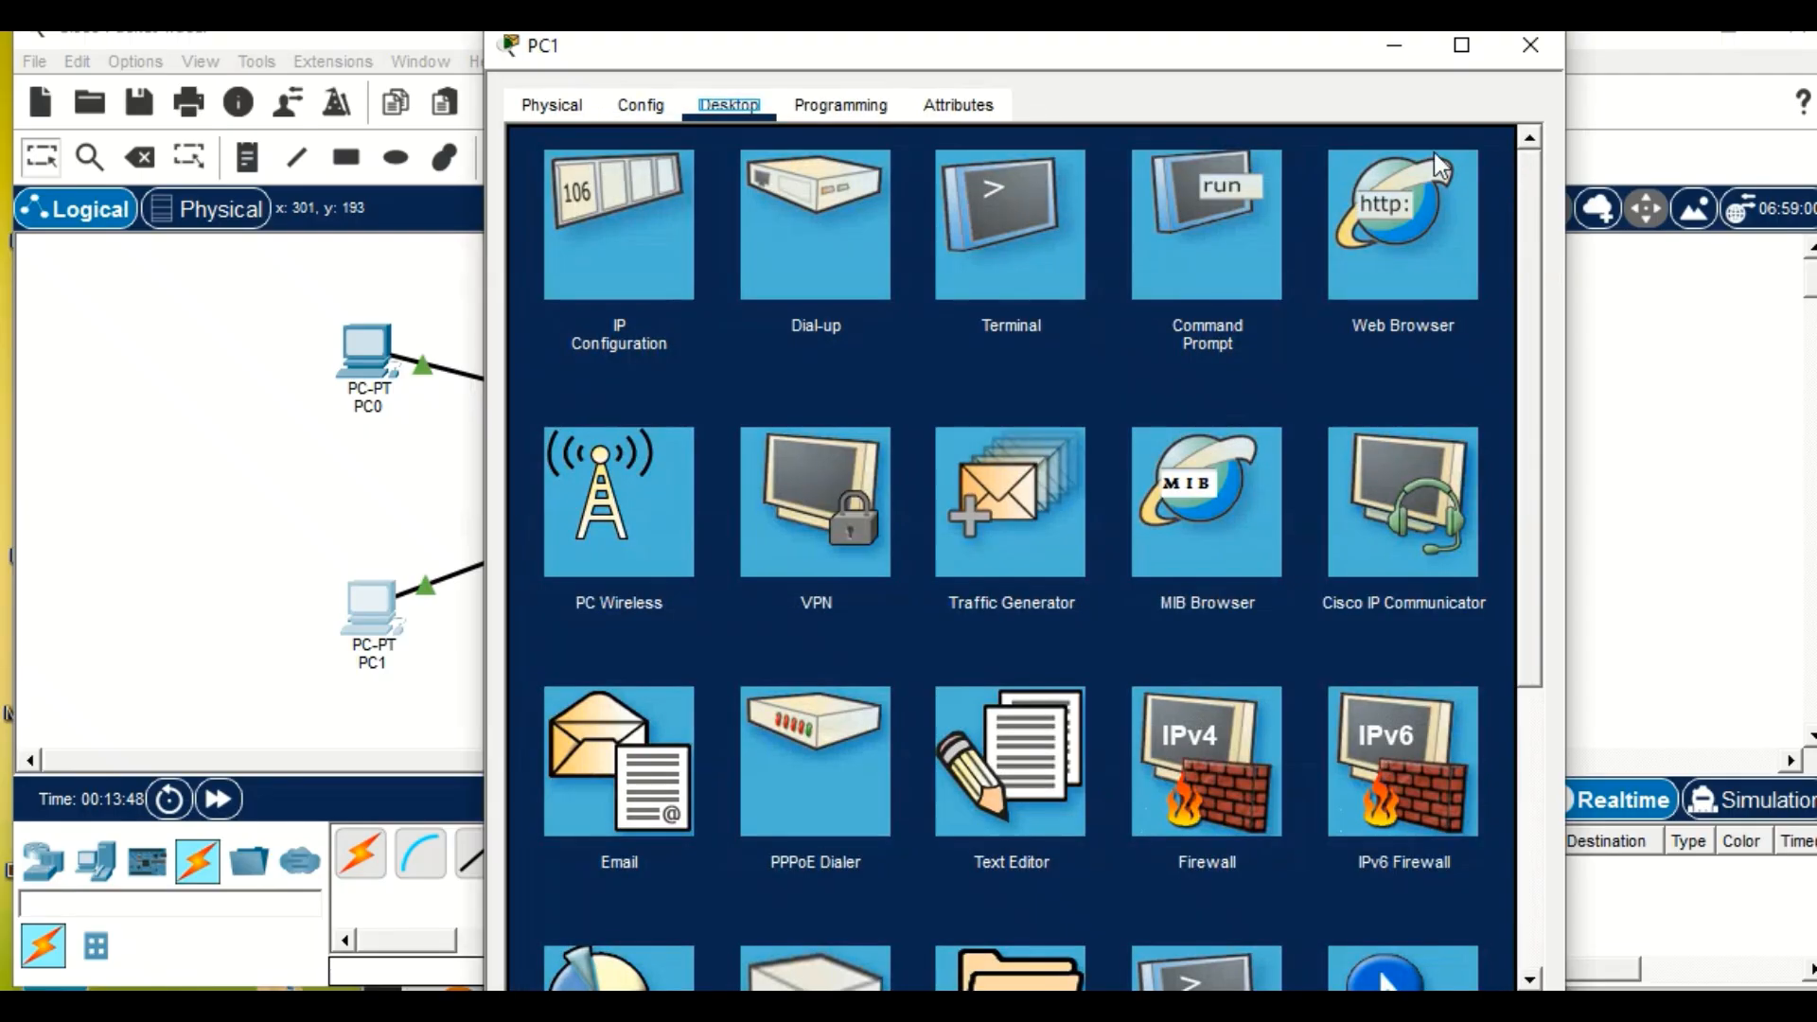
left_click(1396, 238)
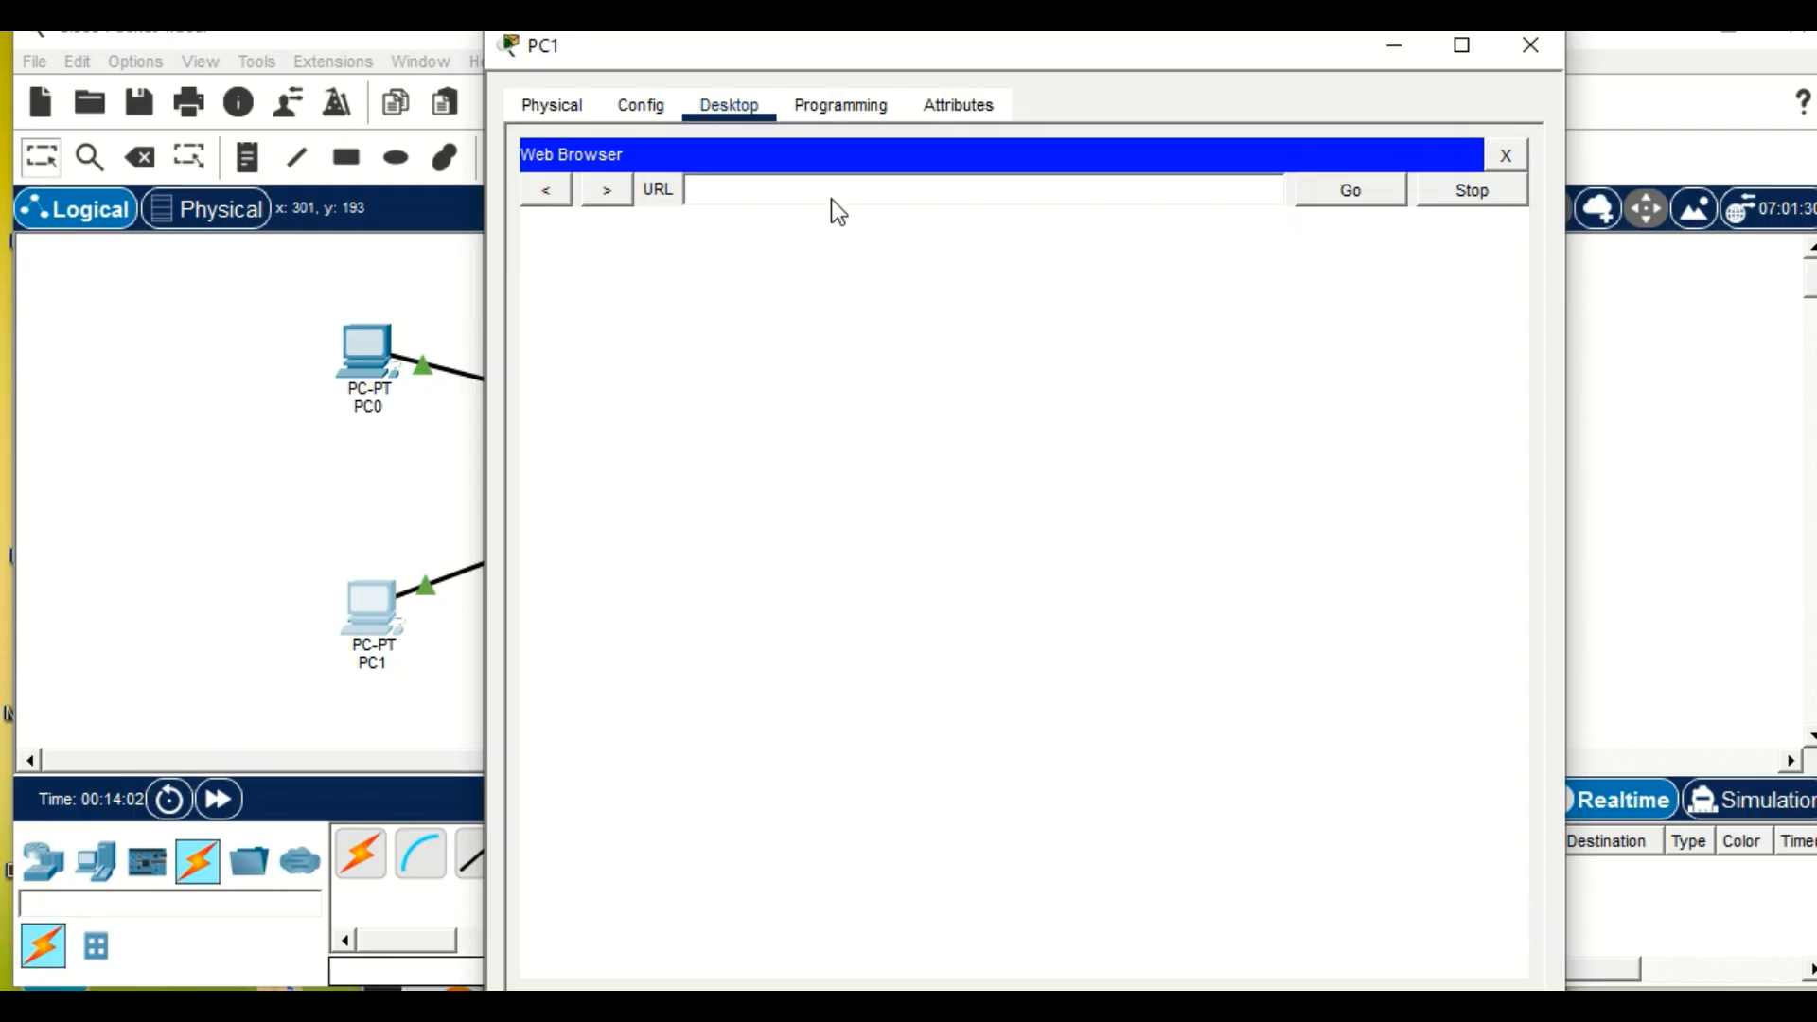
type("www.kasneb.com")
key("Return")
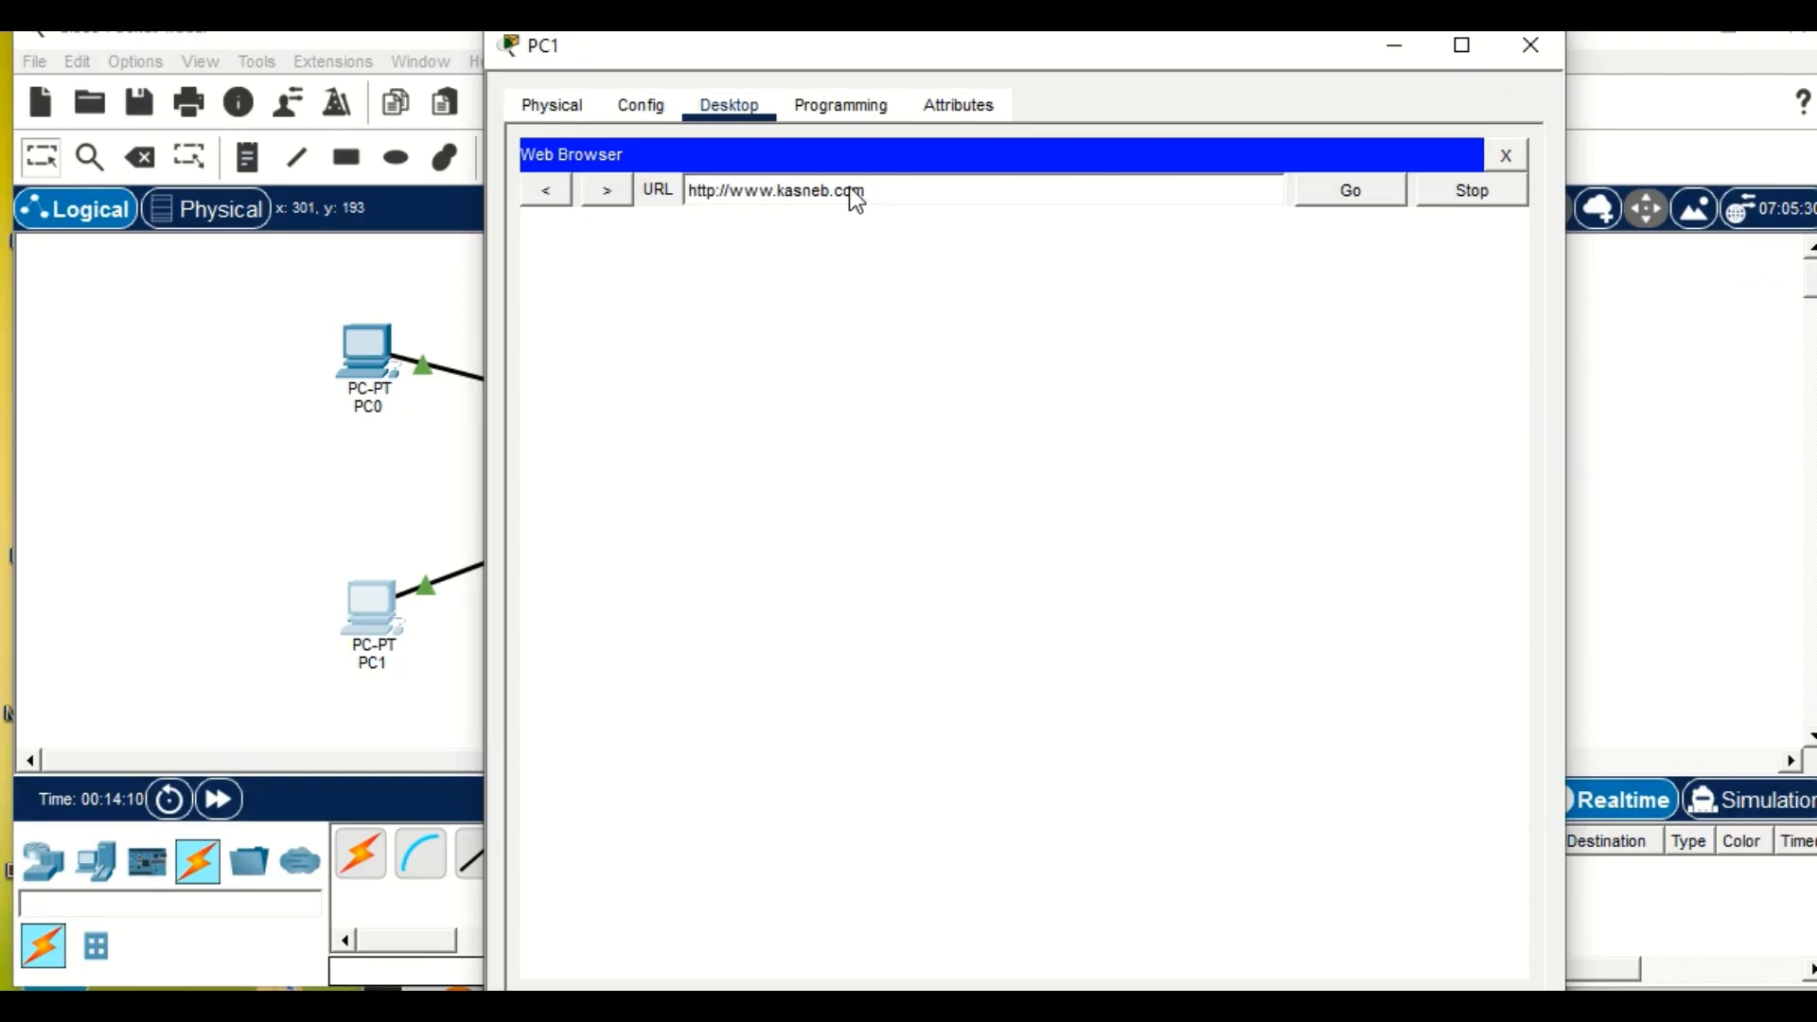
Examine the KASNEB portal page from its heading to its footer in PC1's browser, and minimise PC1's window.
scroll(888, 565, "down", 4)
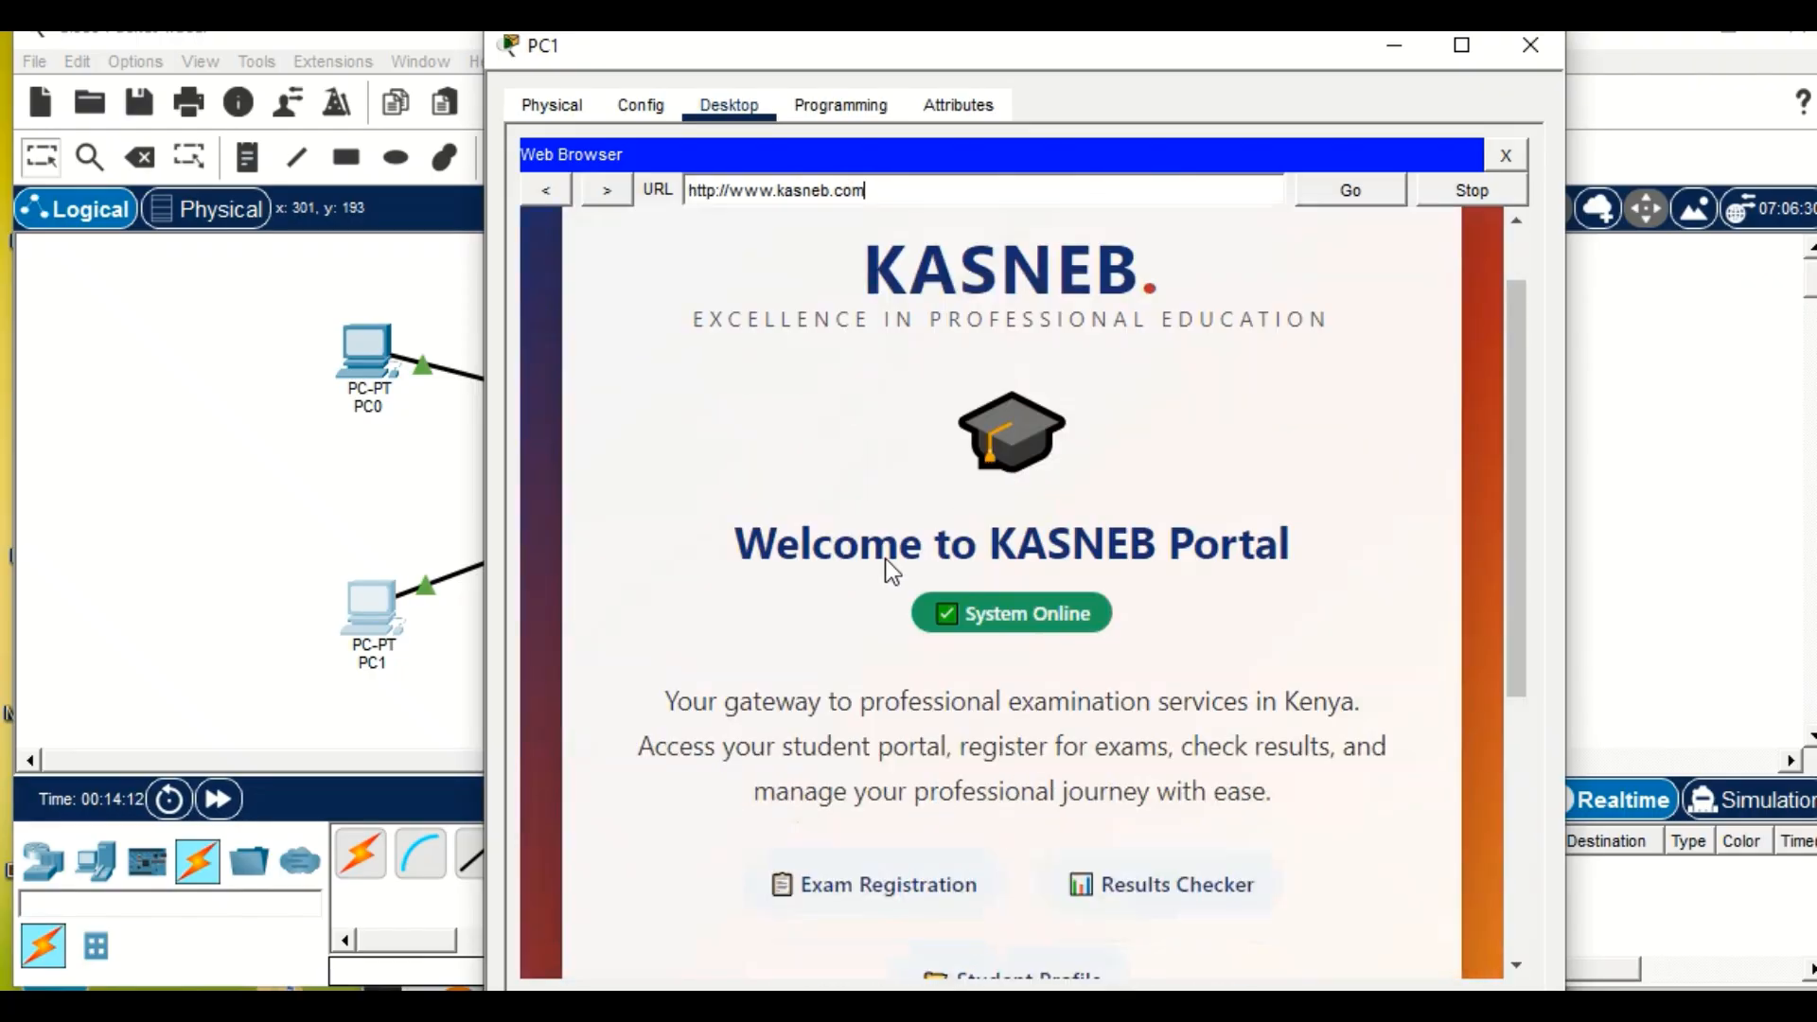
scroll(943, 646, "up", 3)
scroll(1023, 617, "down", 5)
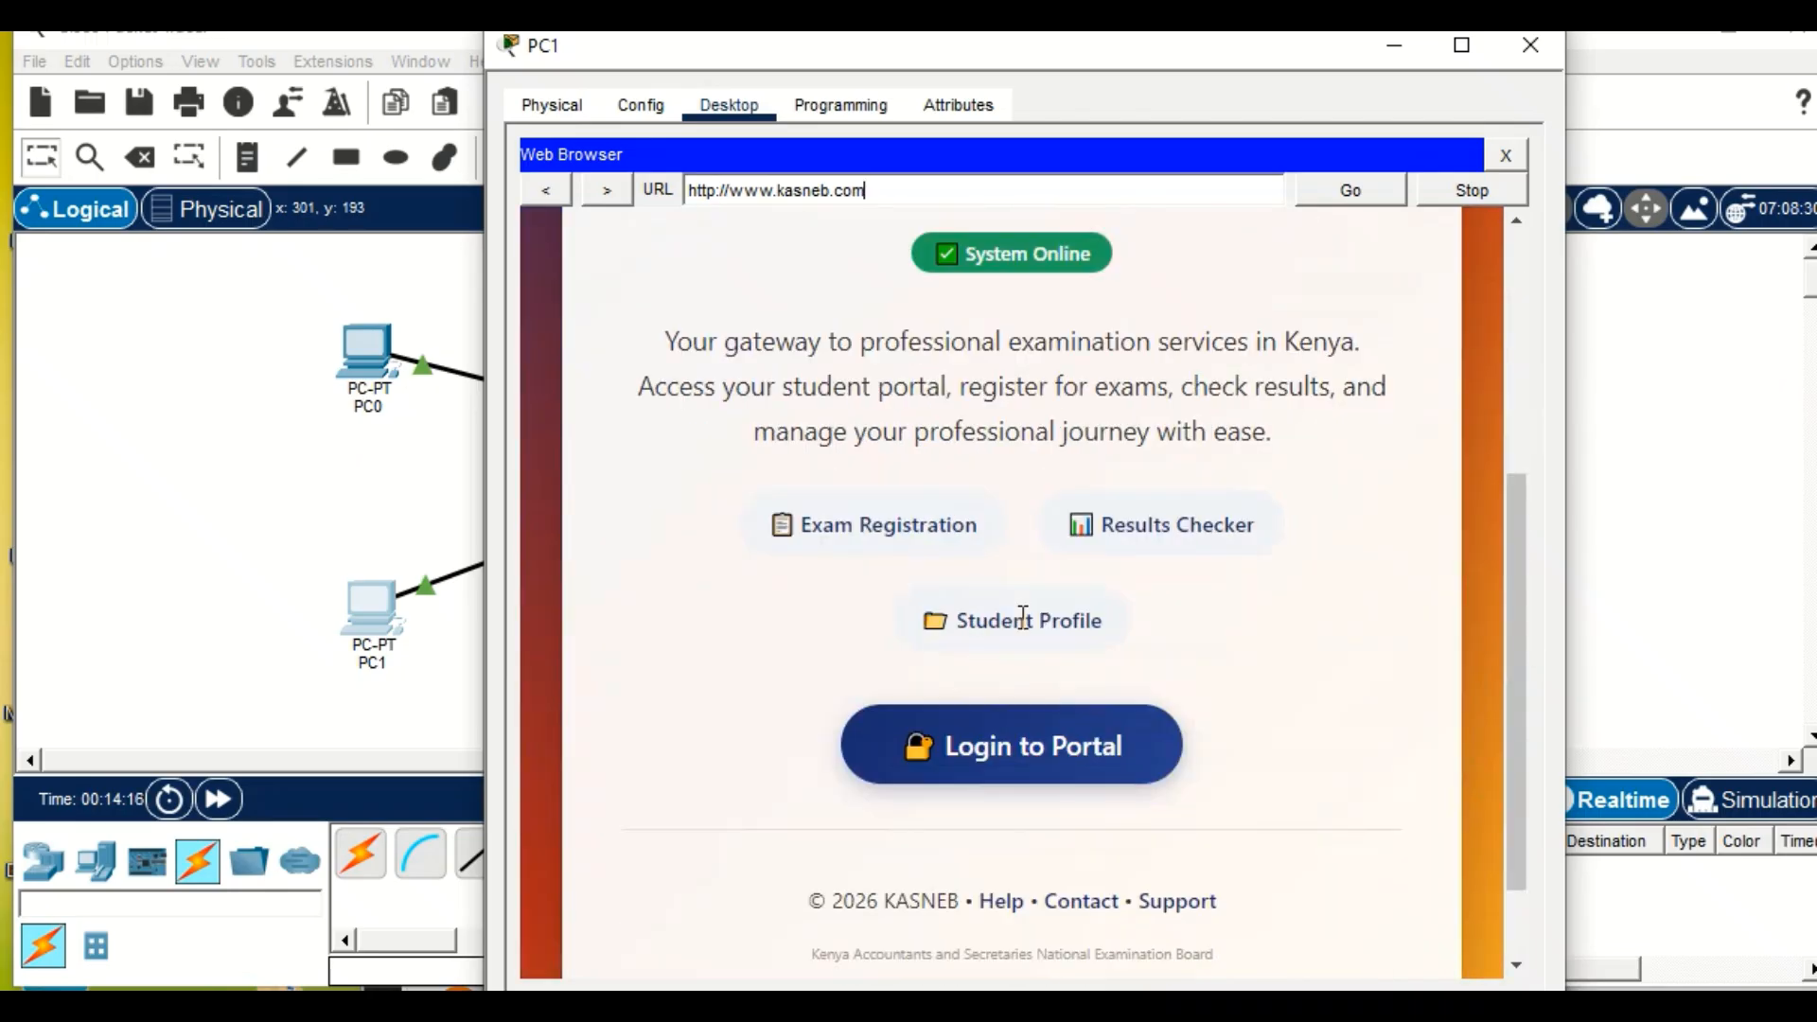
scroll(1023, 617, "up", 3)
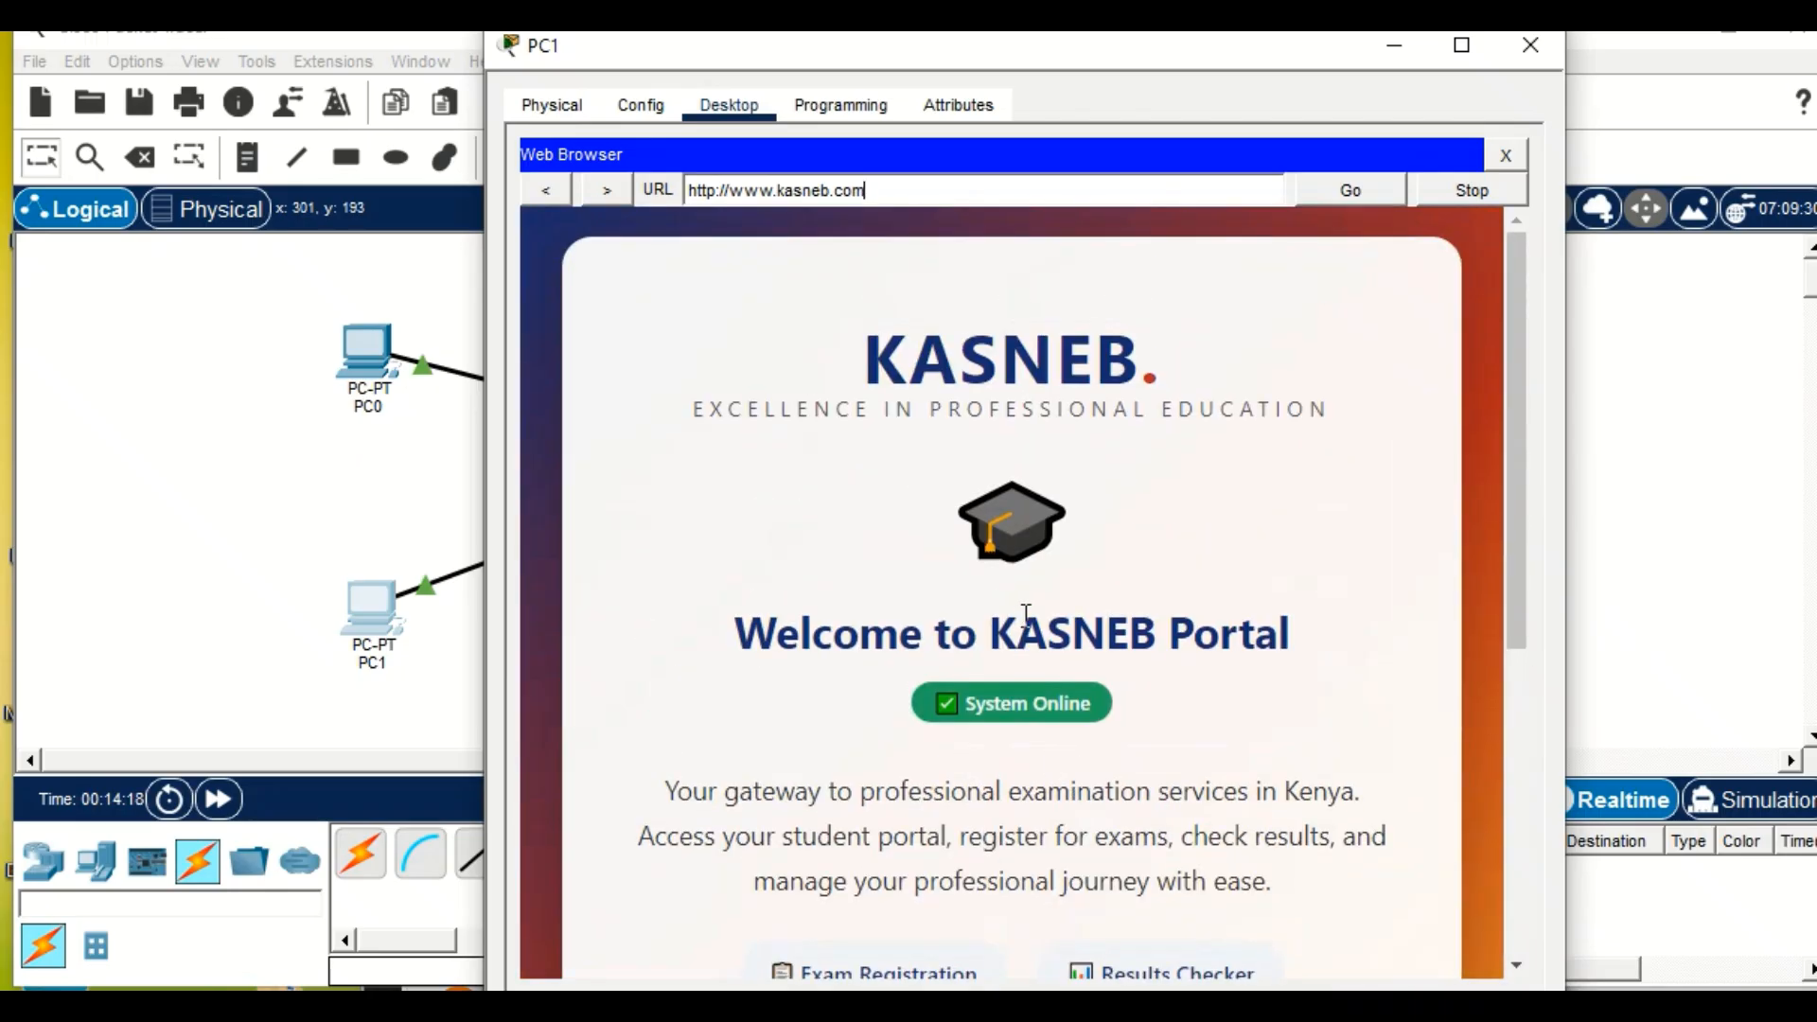
scroll(1022, 616, "down", 5)
scroll(1025, 616, "up", 5)
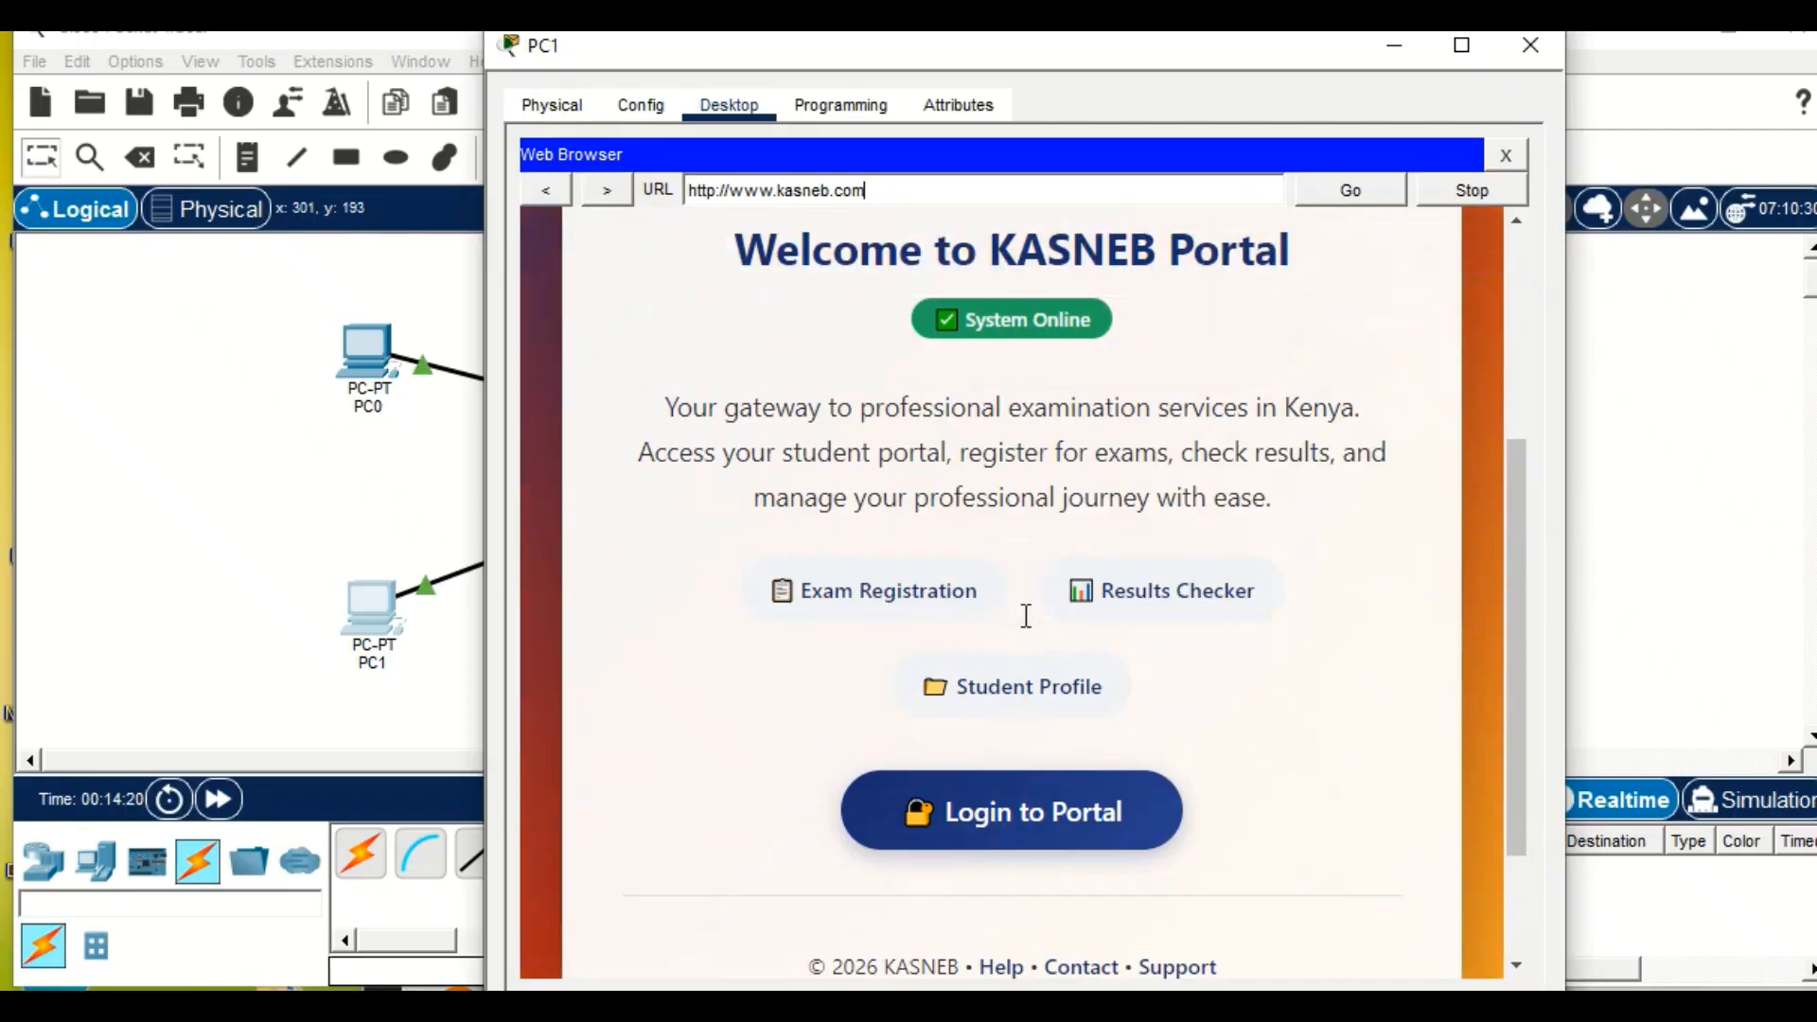
scroll(1027, 614, "down", 3)
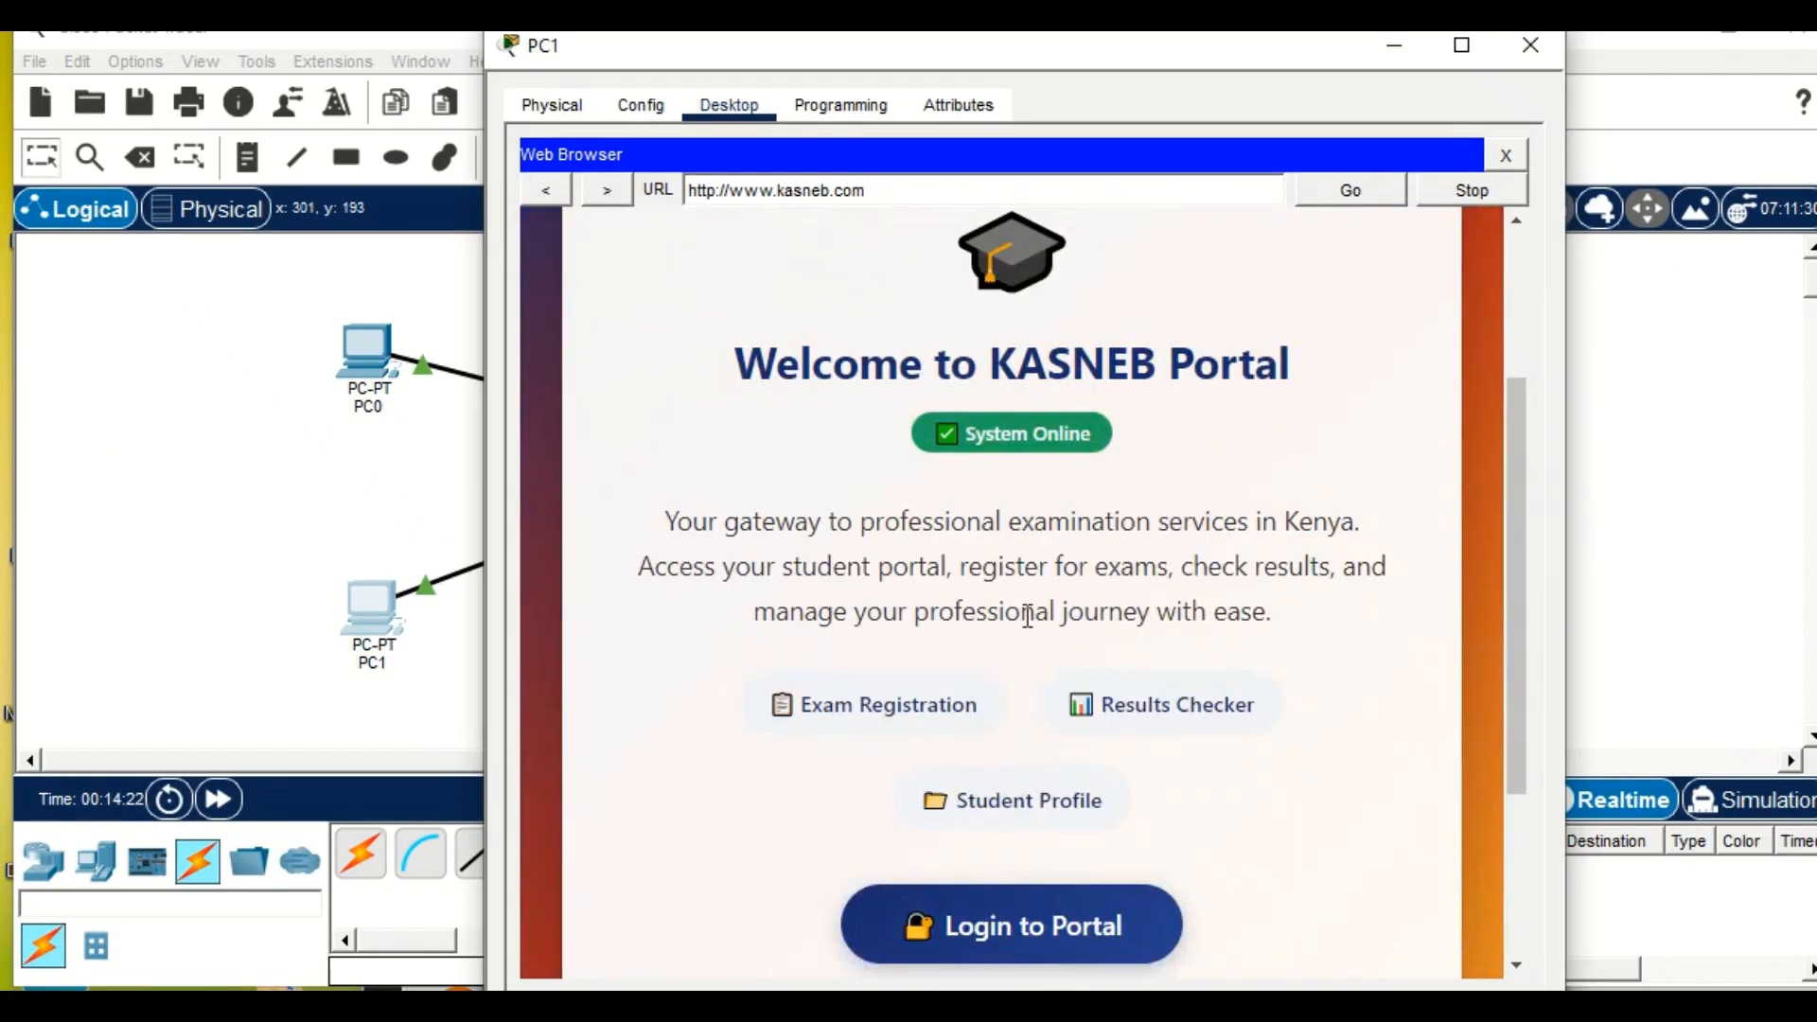
scroll(1002, 743, "down", 3)
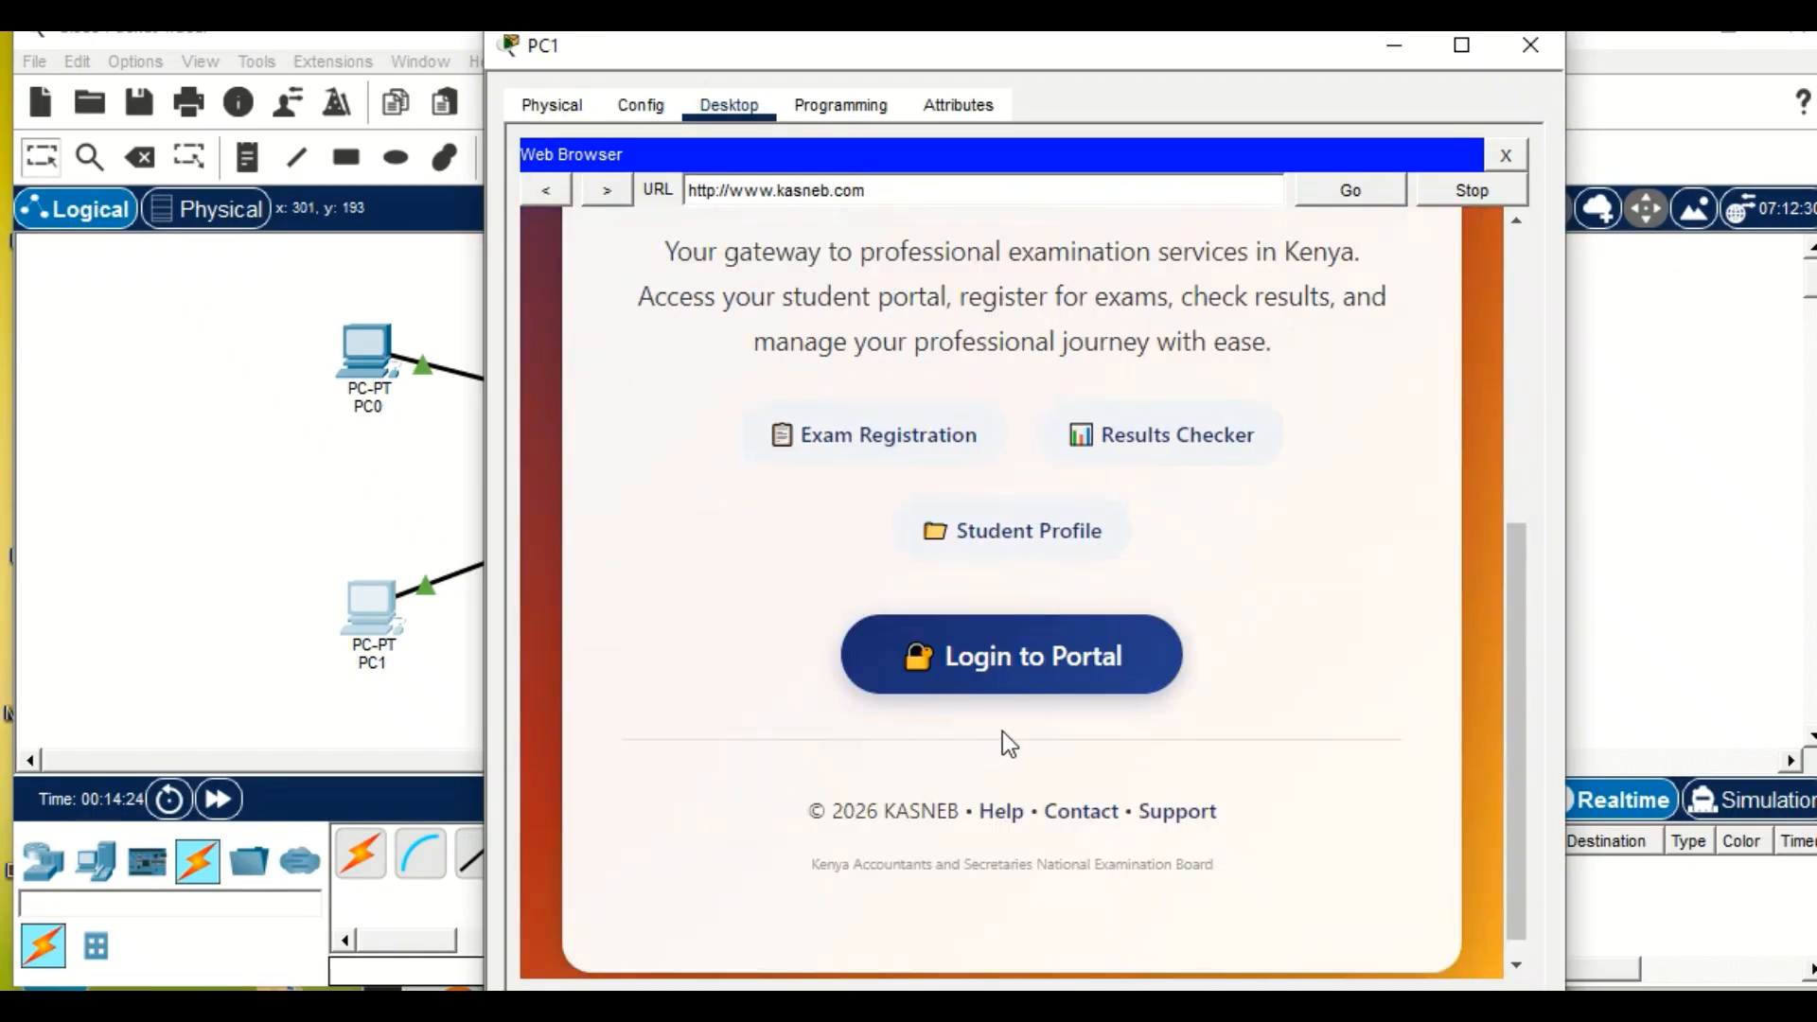
scroll(837, 657, "up", 2)
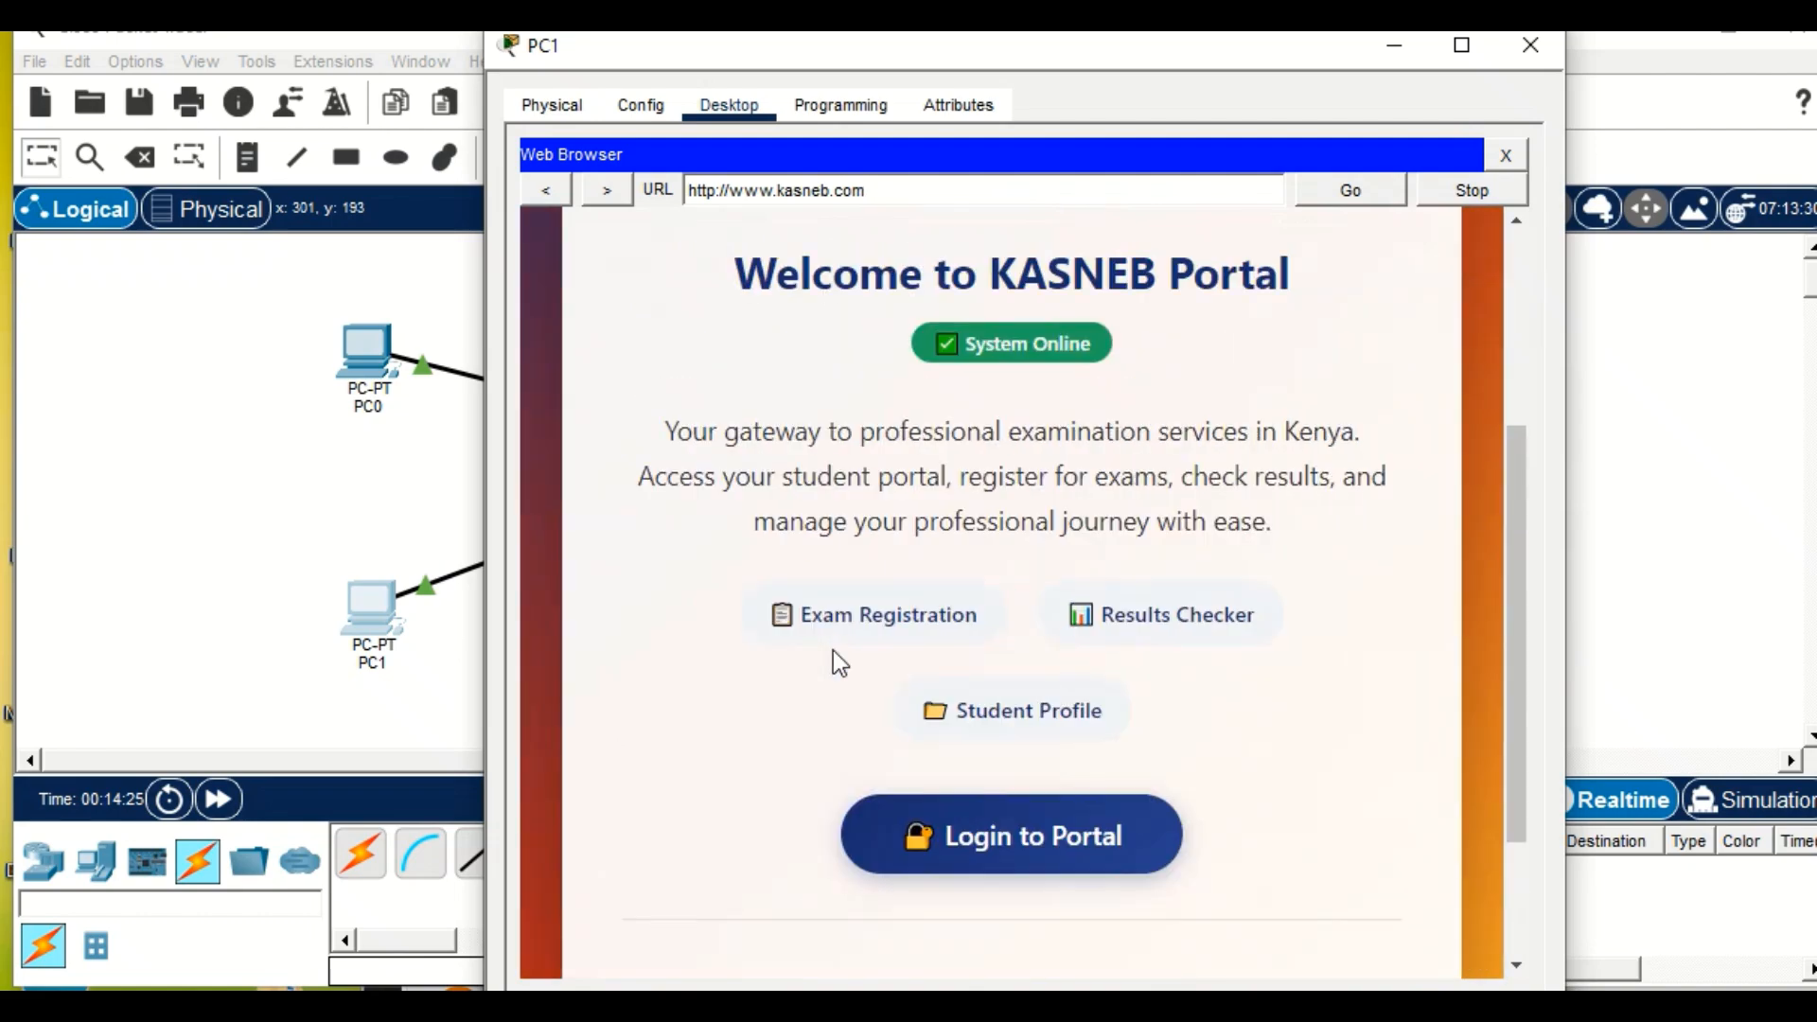
left_click(1371, 53)
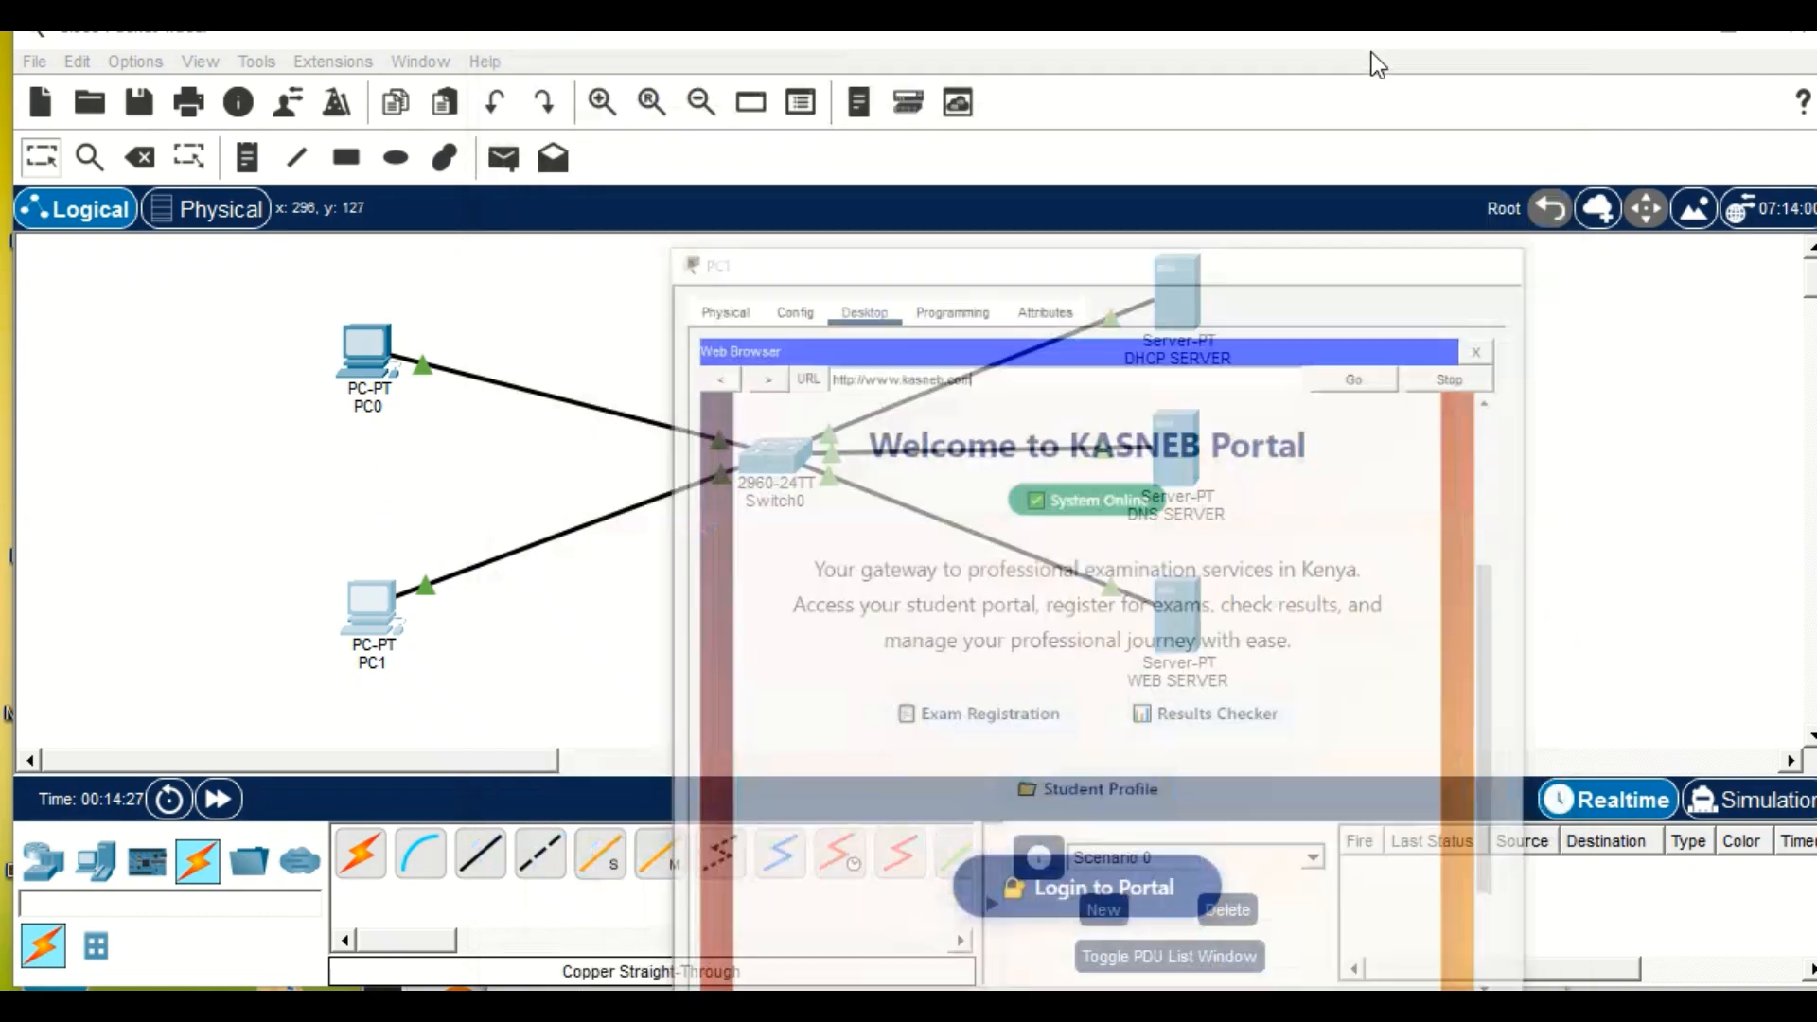
Review the DNS record on the DNS SERVER and the index.html code on the WEB SERVER.
left_click(1194, 458)
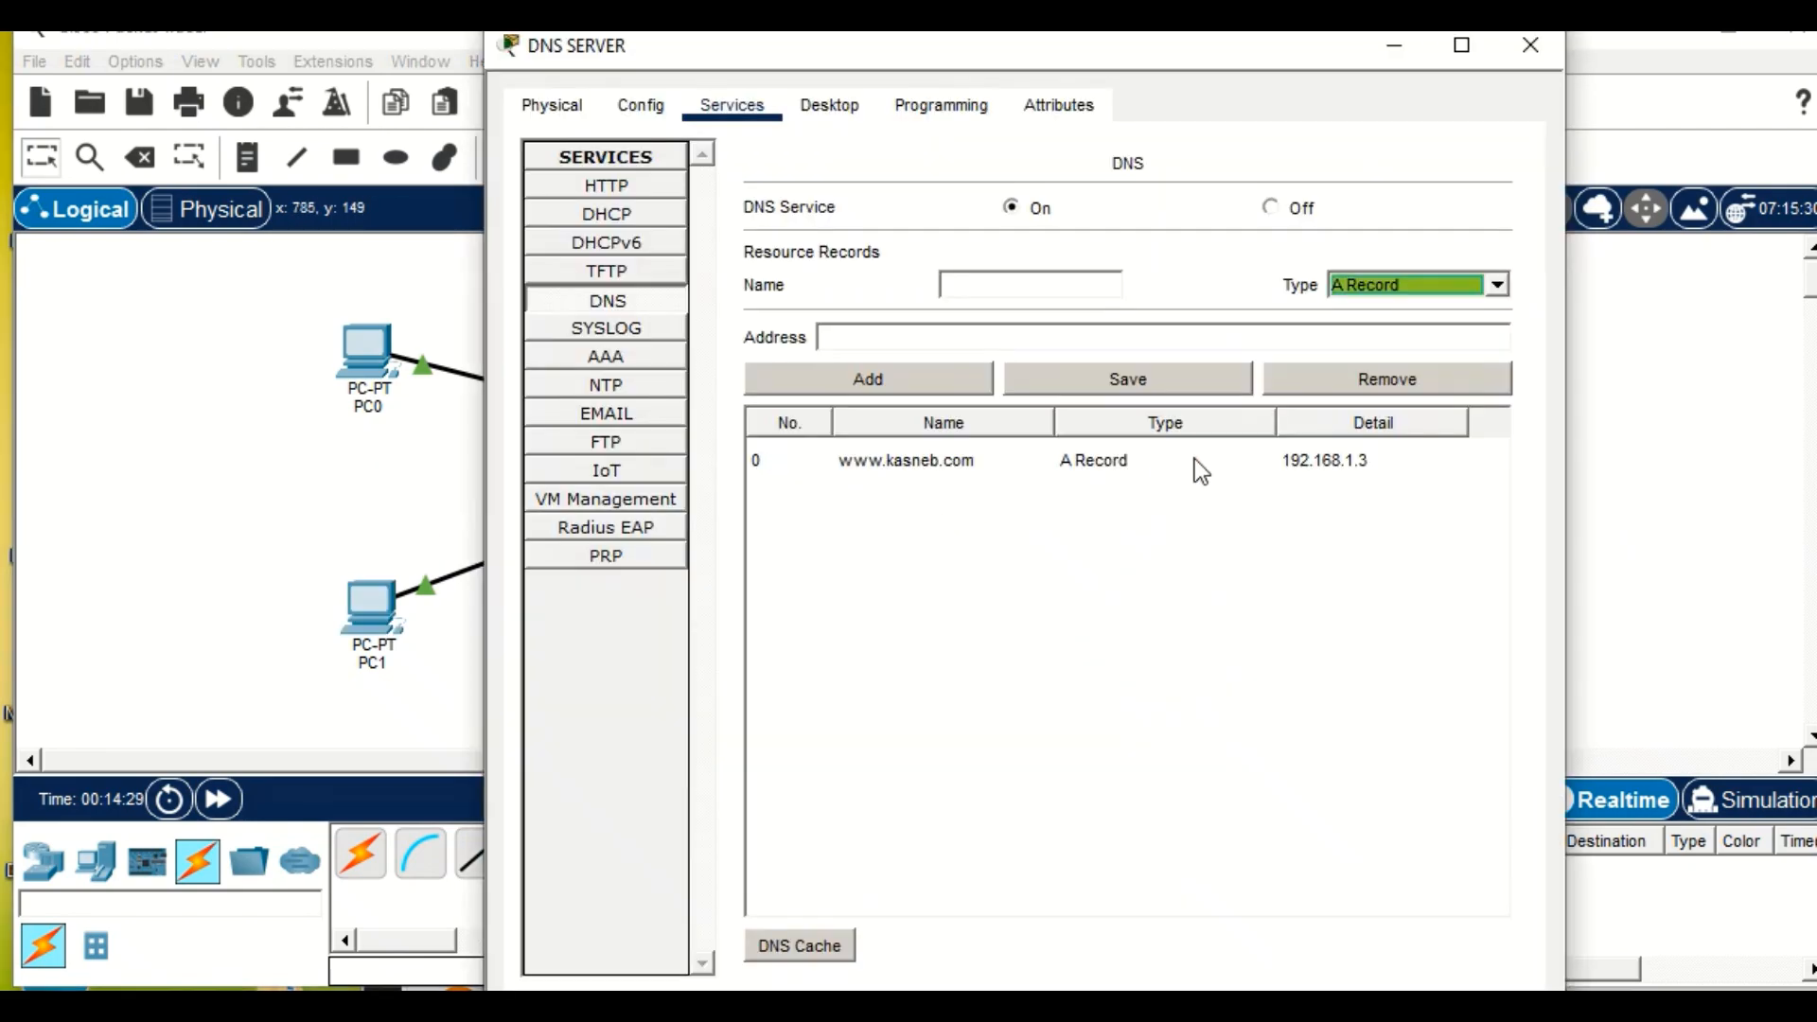
left_click(264, 421)
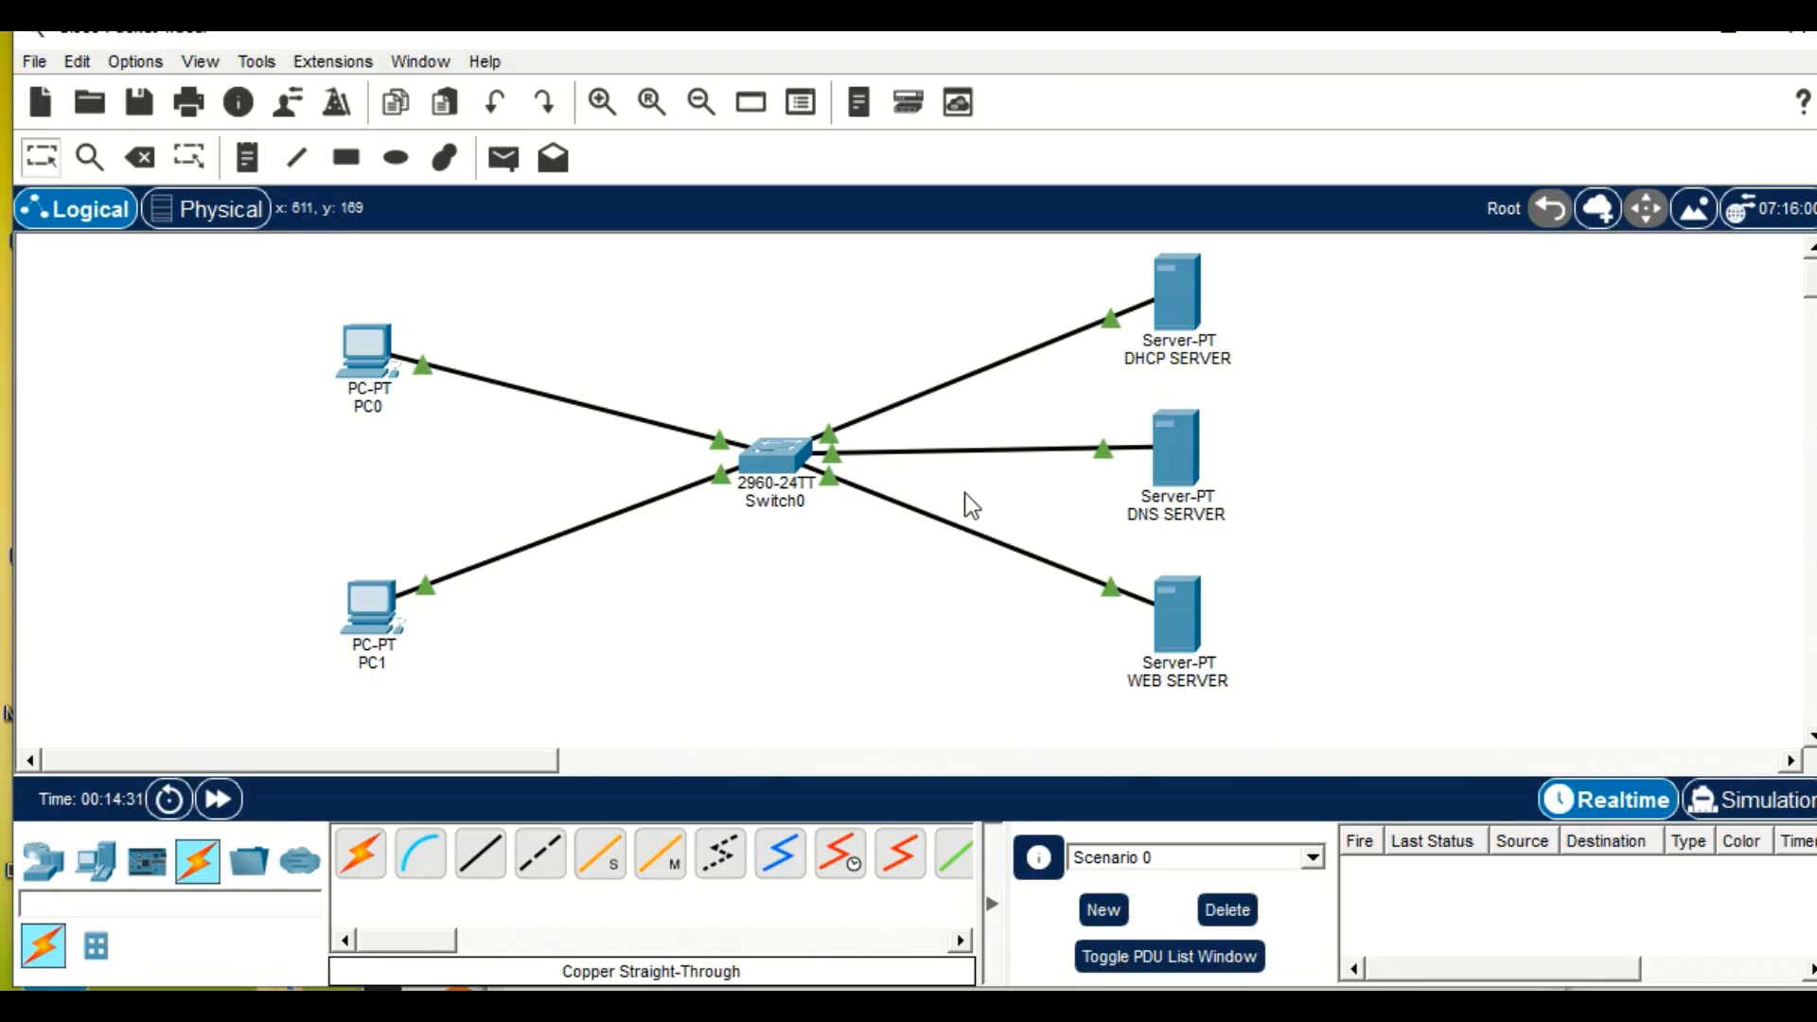
left_click(1178, 592)
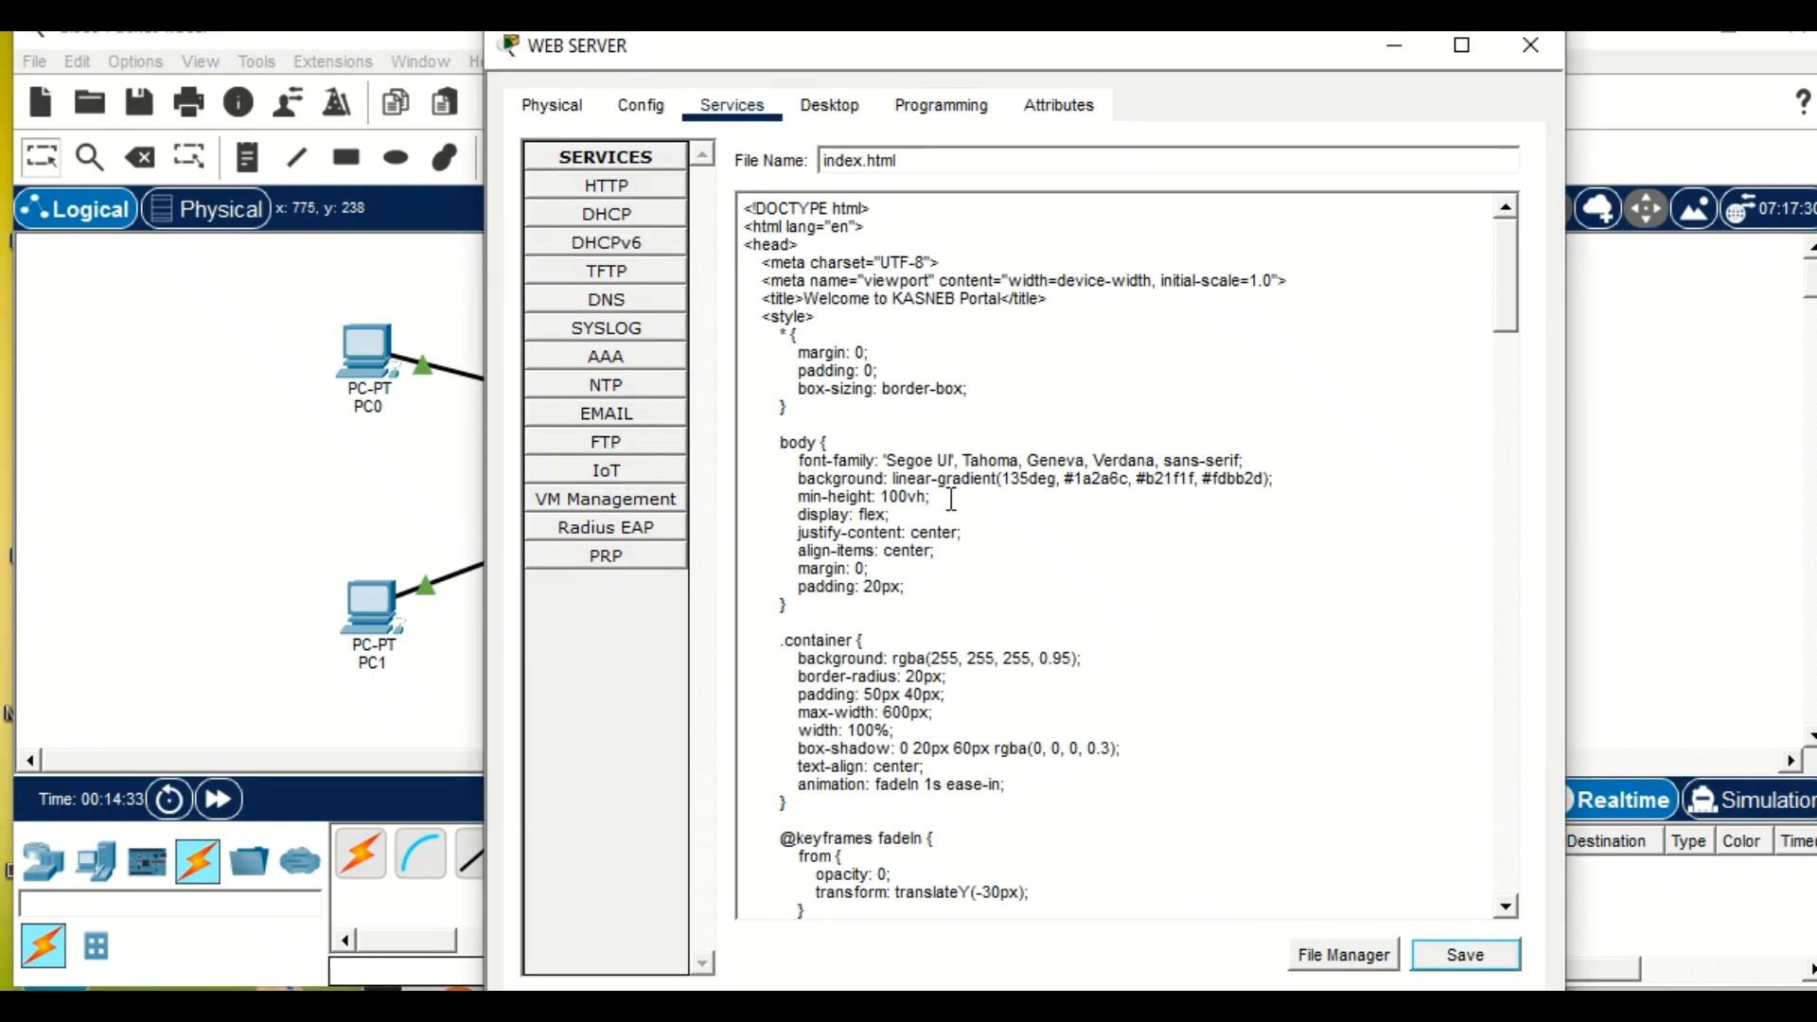
scroll(977, 771, "down", 17)
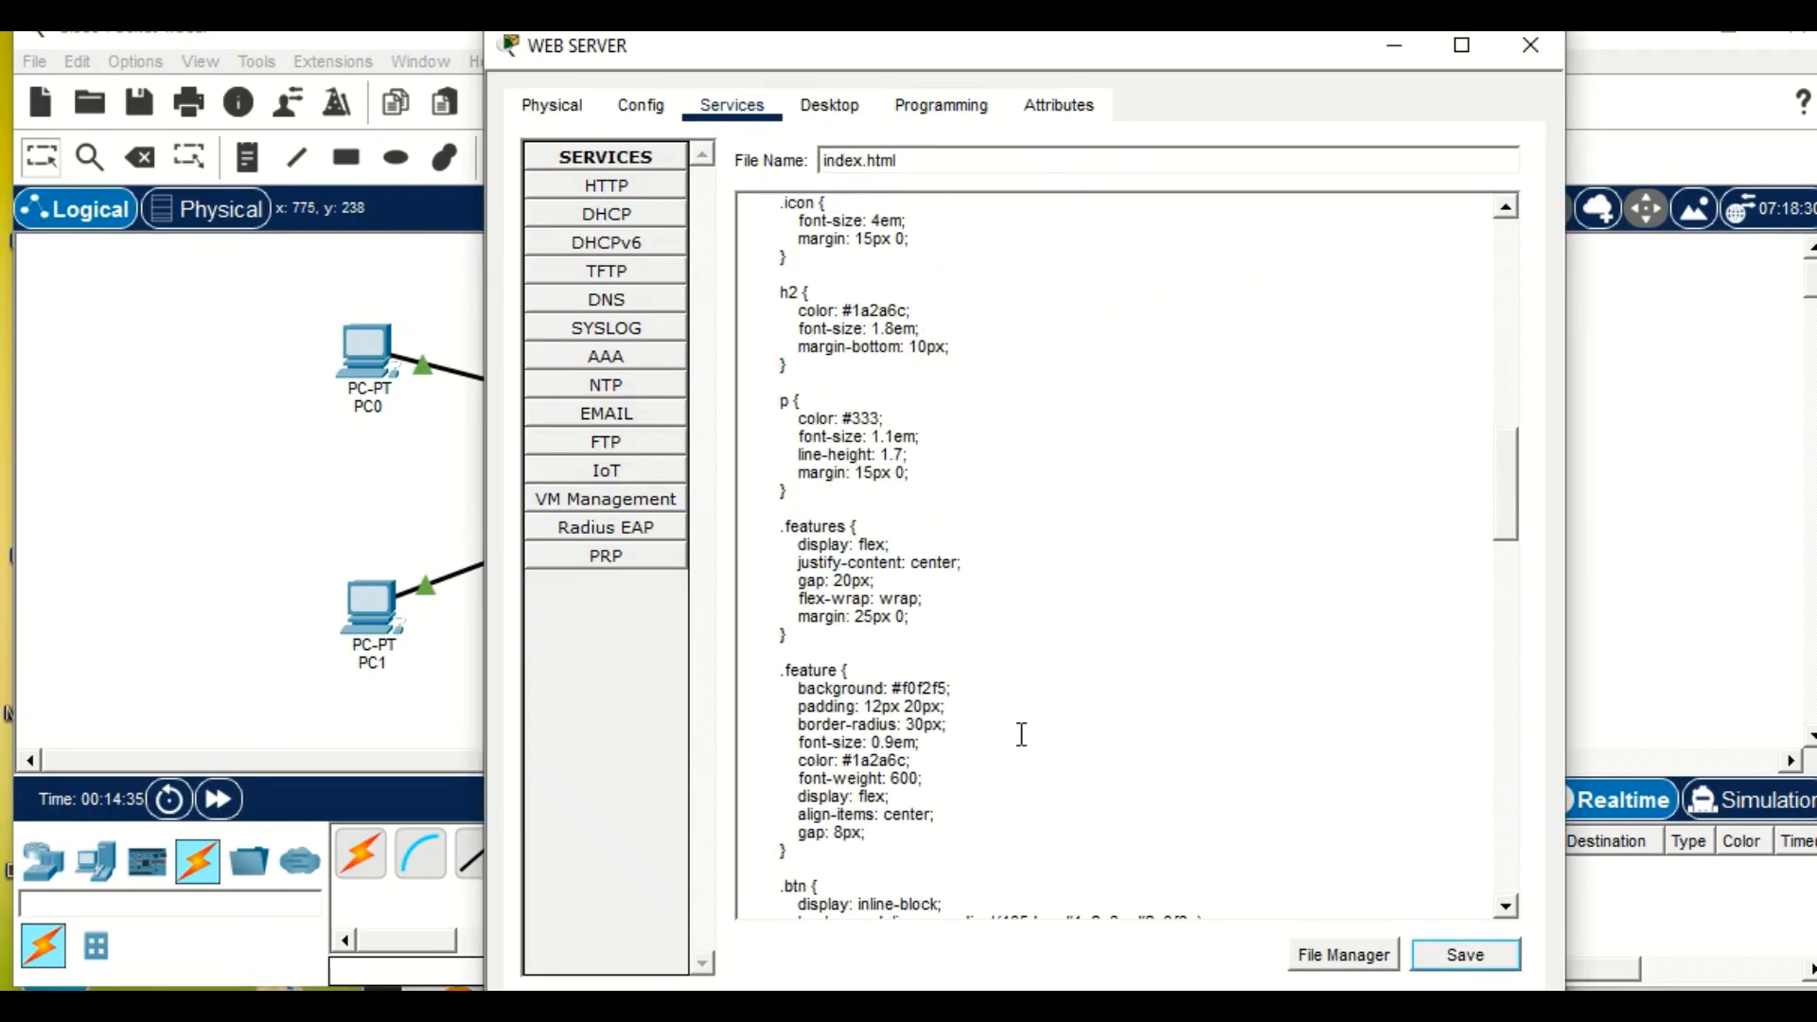
scroll(1030, 717, "up", 17)
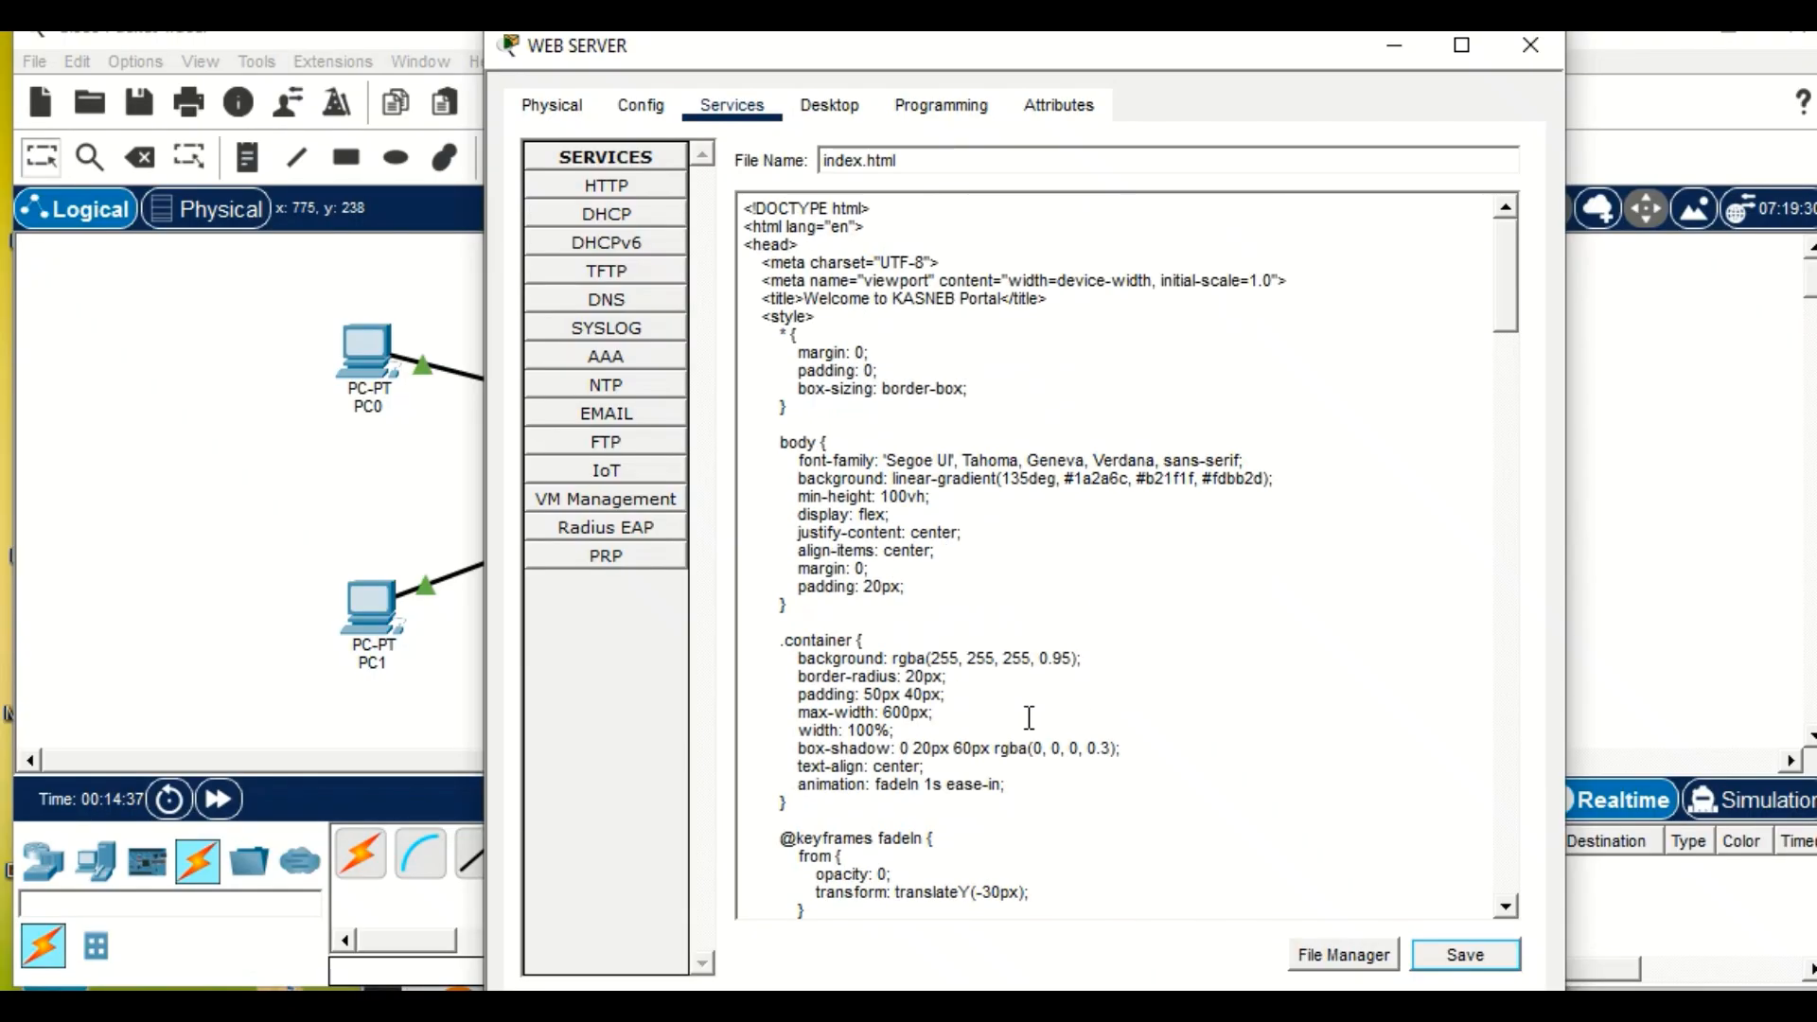
left_click(1392, 45)
left_click(371, 347)
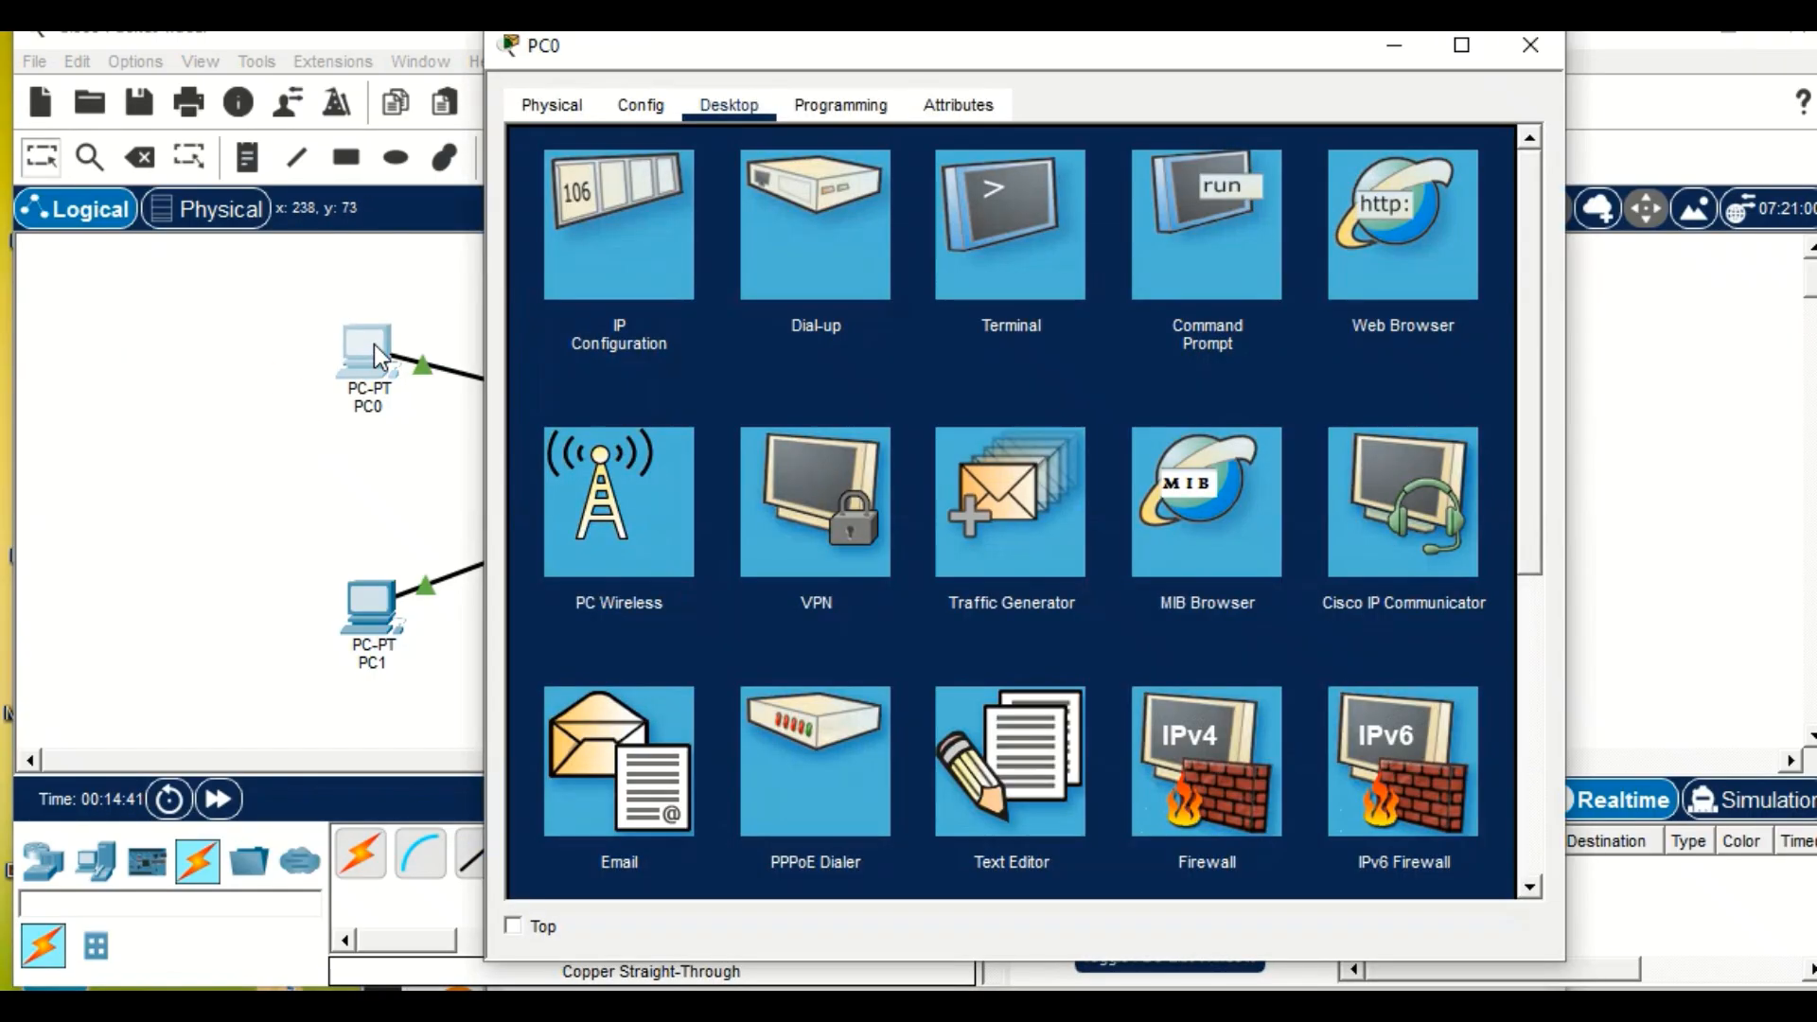
left_click(1374, 248)
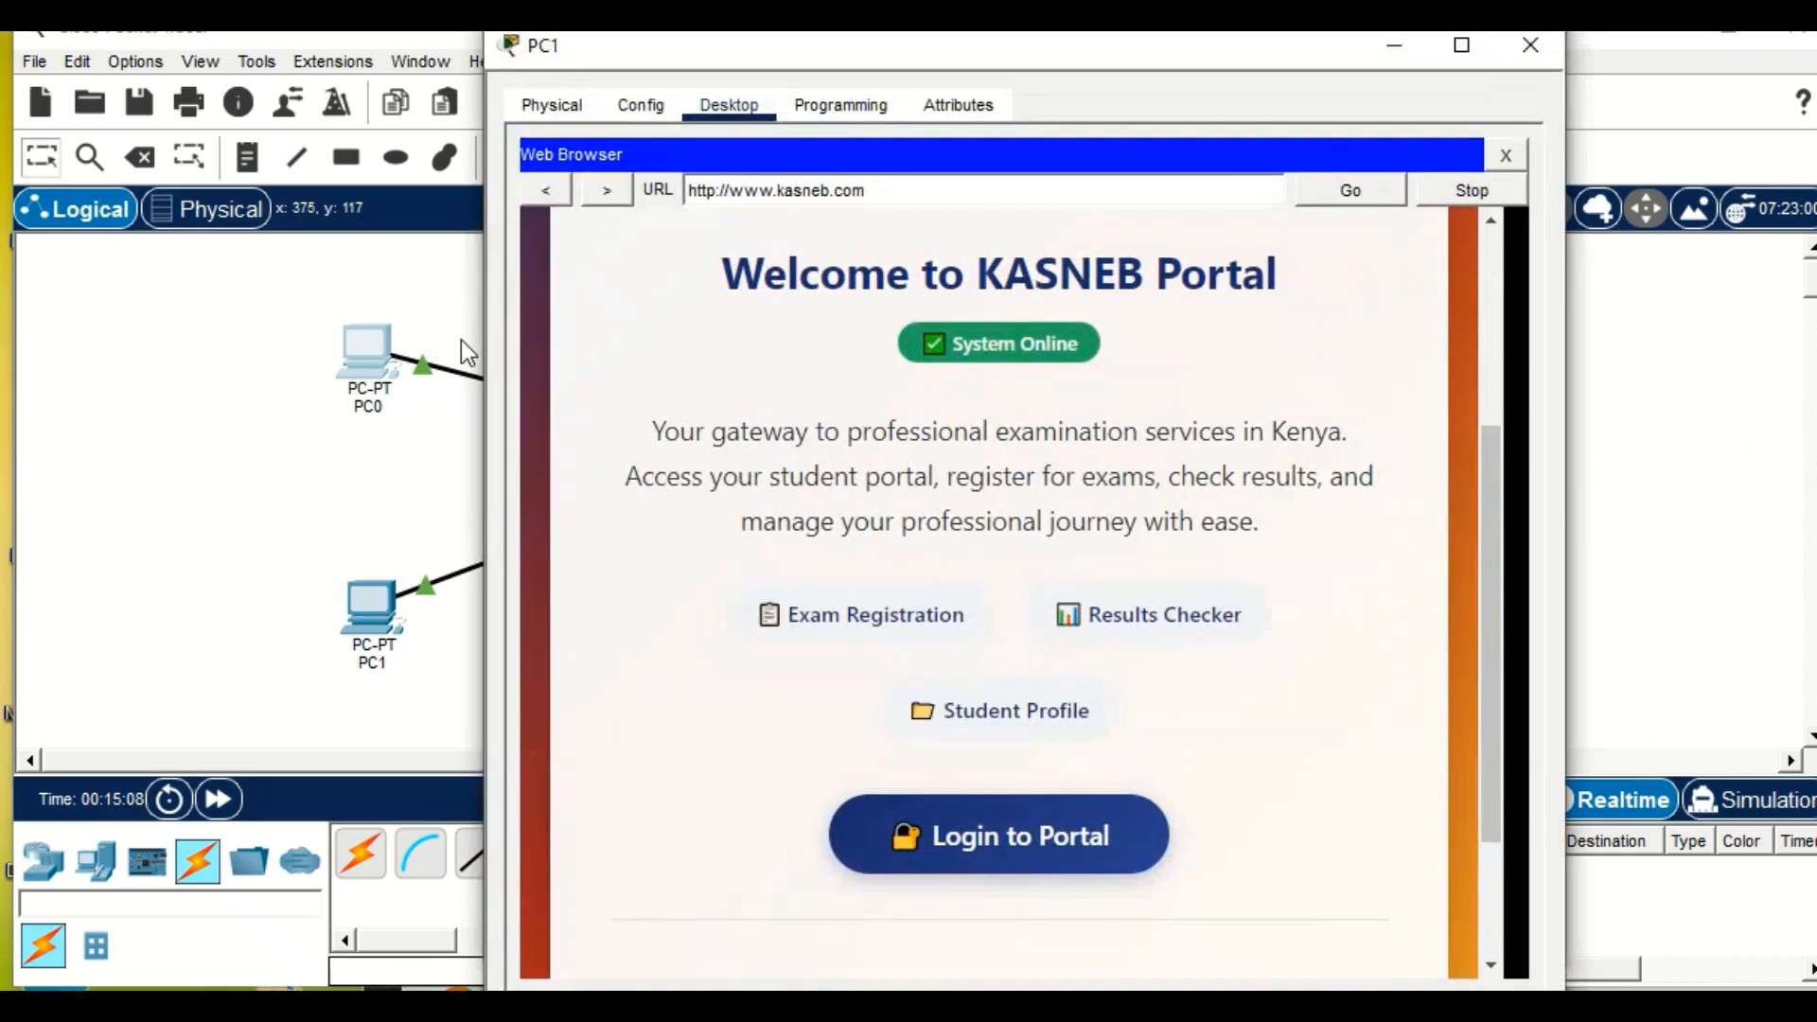
left_click(1348, 190)
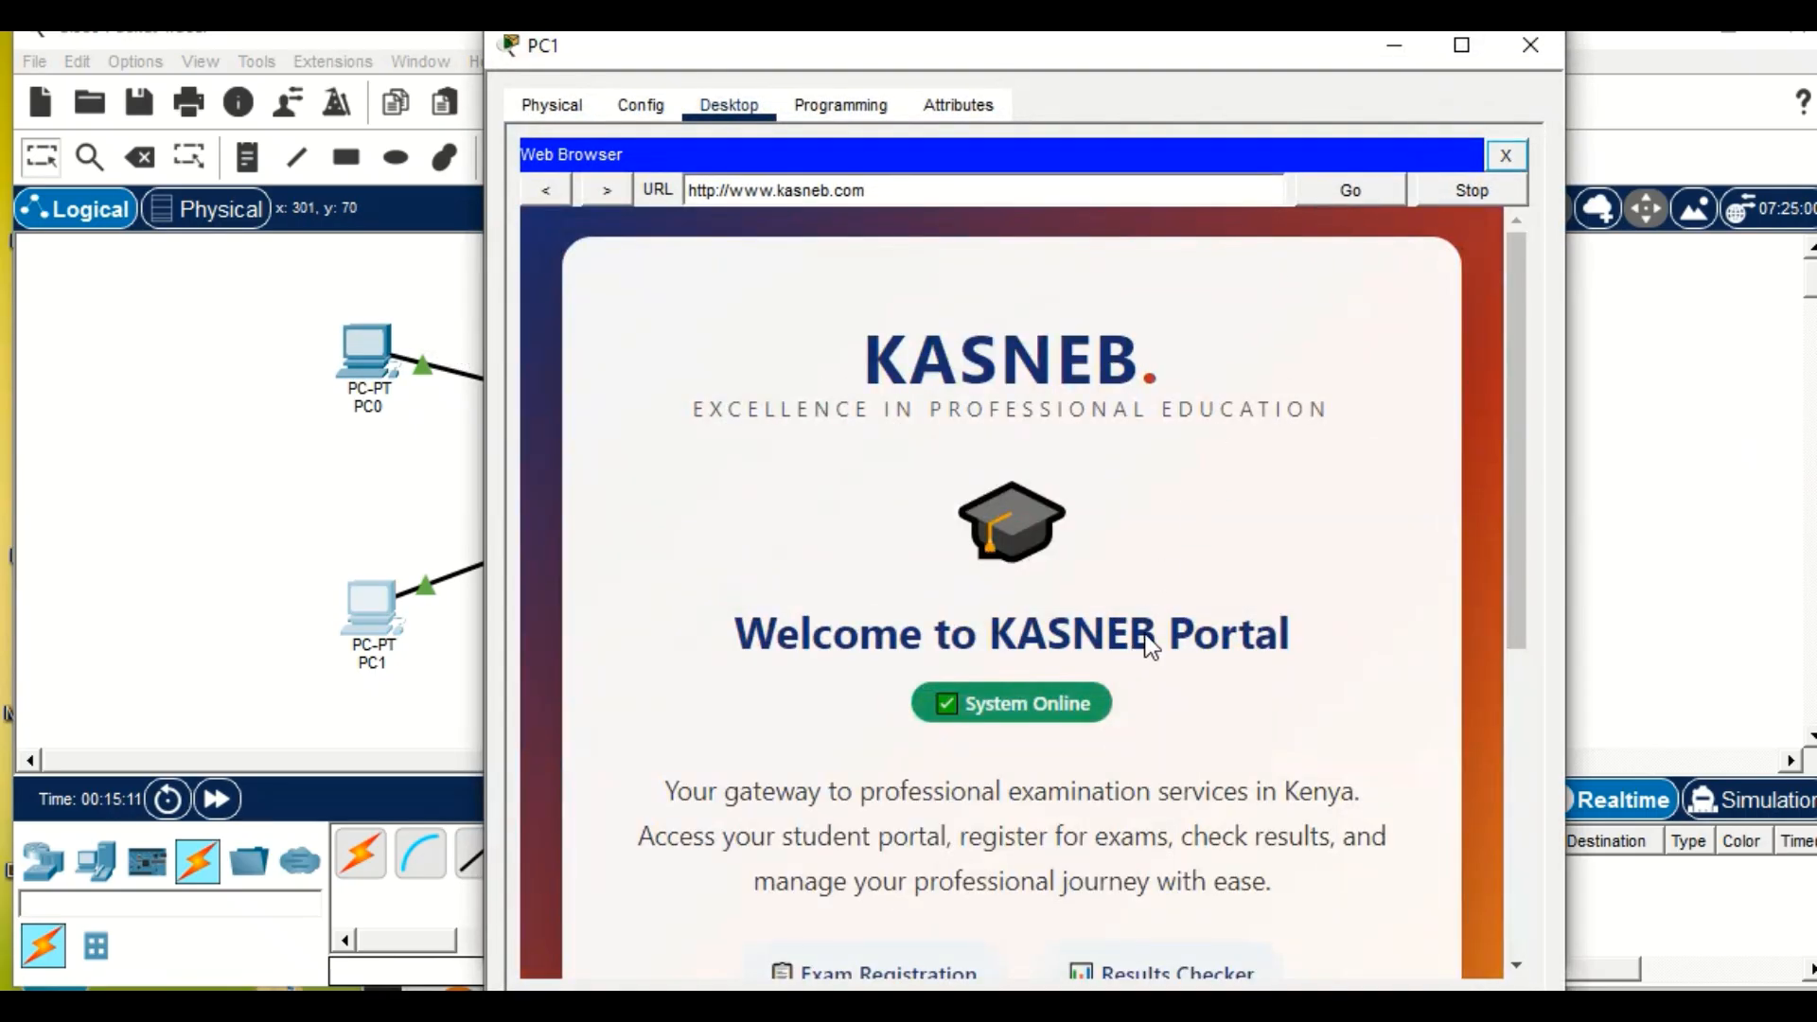
Close PC1's Web Browser and PC1's device window.
left_click(1506, 155)
scroll(1289, 315, "up", 3)
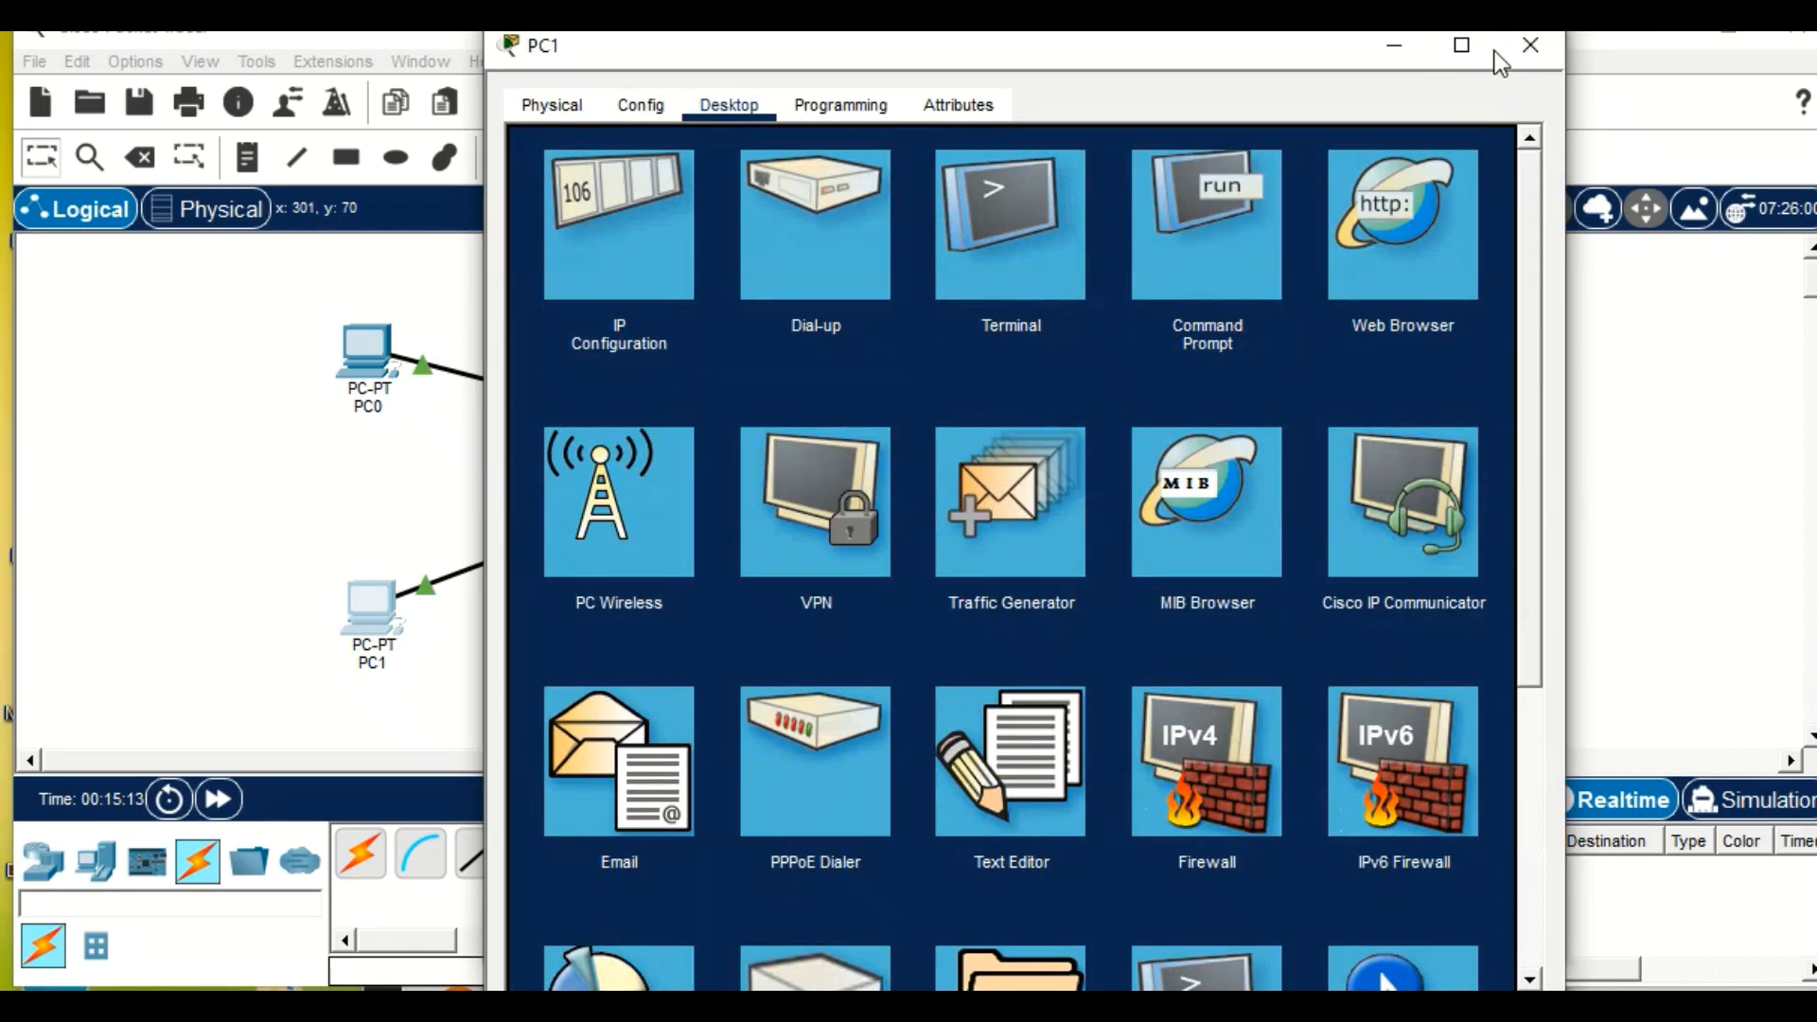
left_click(1527, 49)
left_click(325, 363)
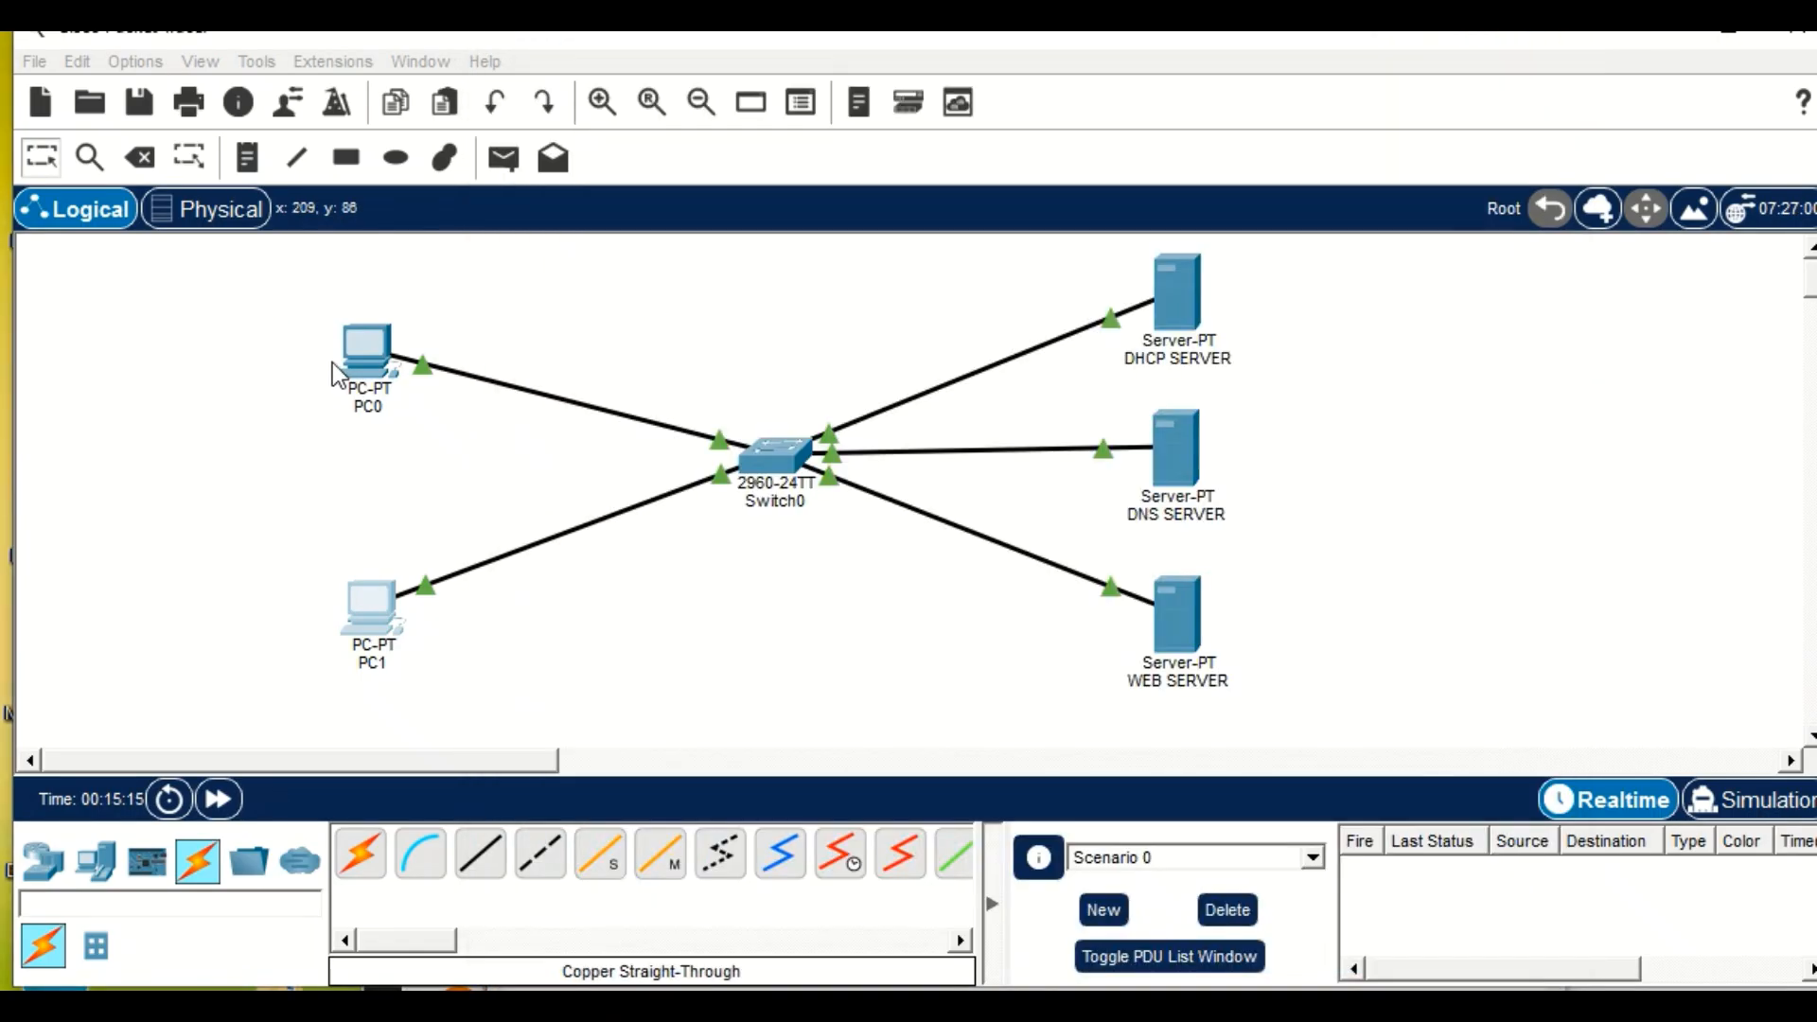
left_click(369, 355)
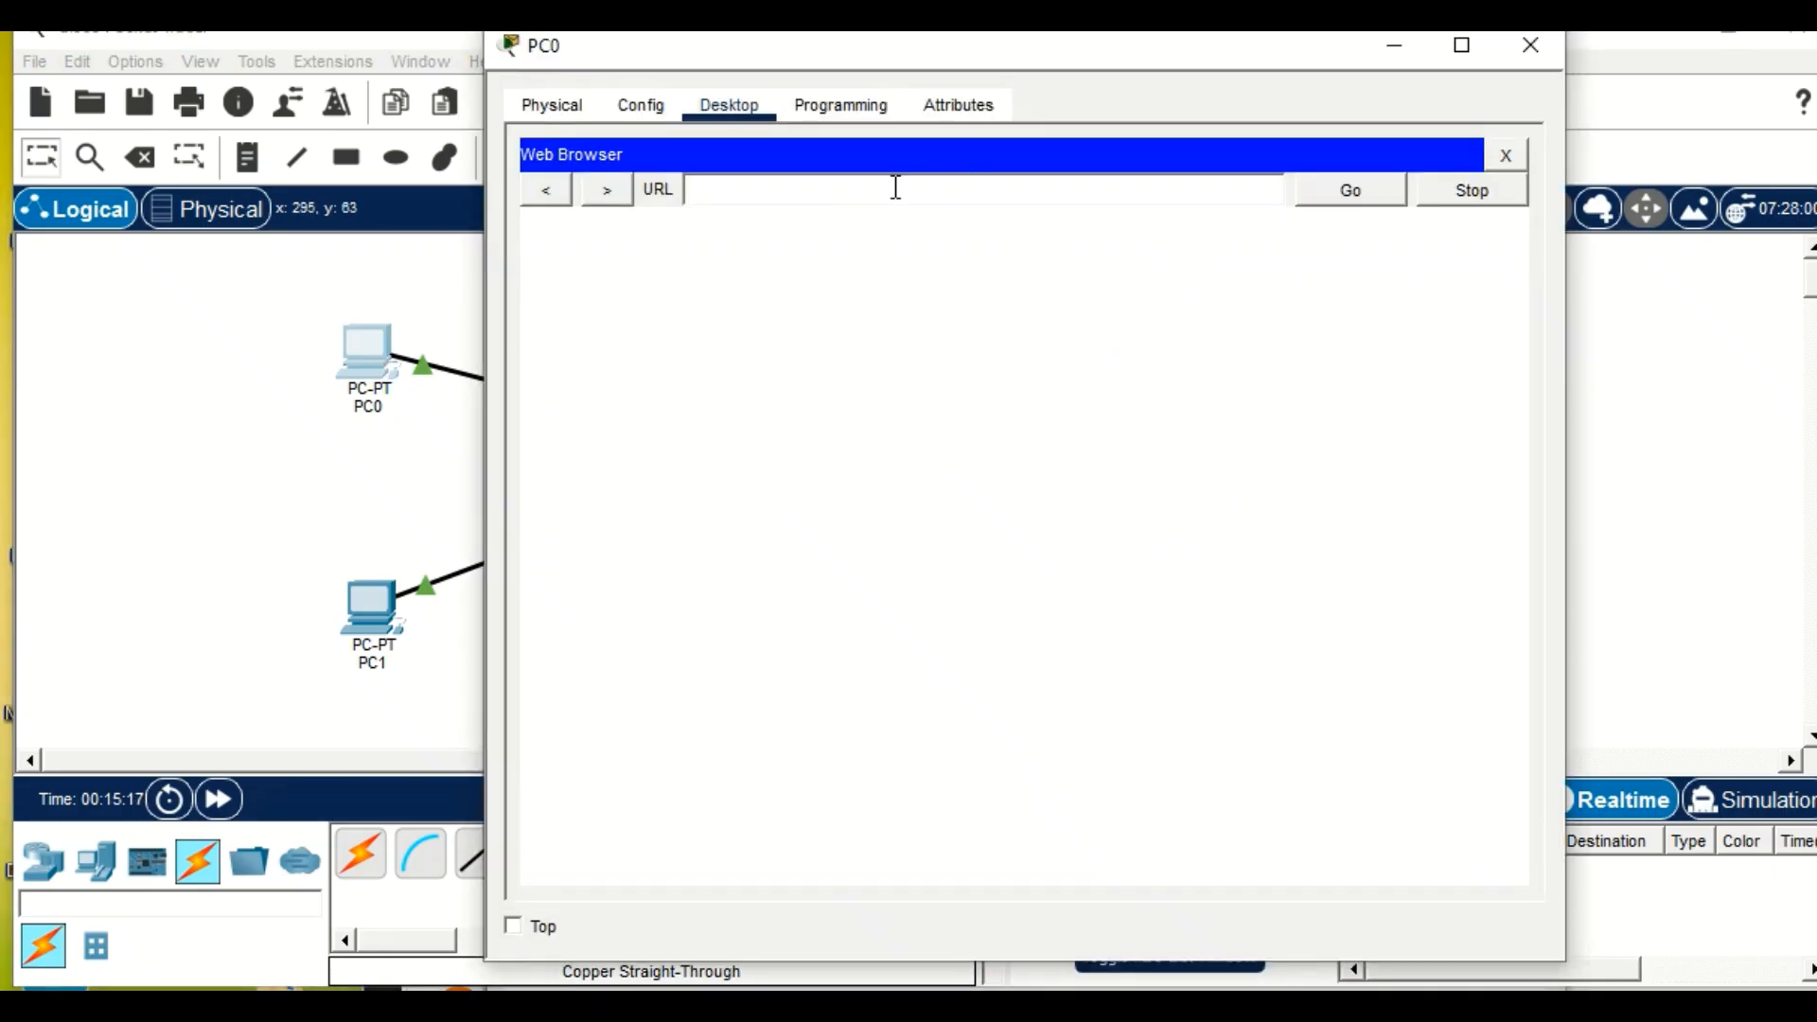
left_click(894, 188)
type("www.kasneb.co")
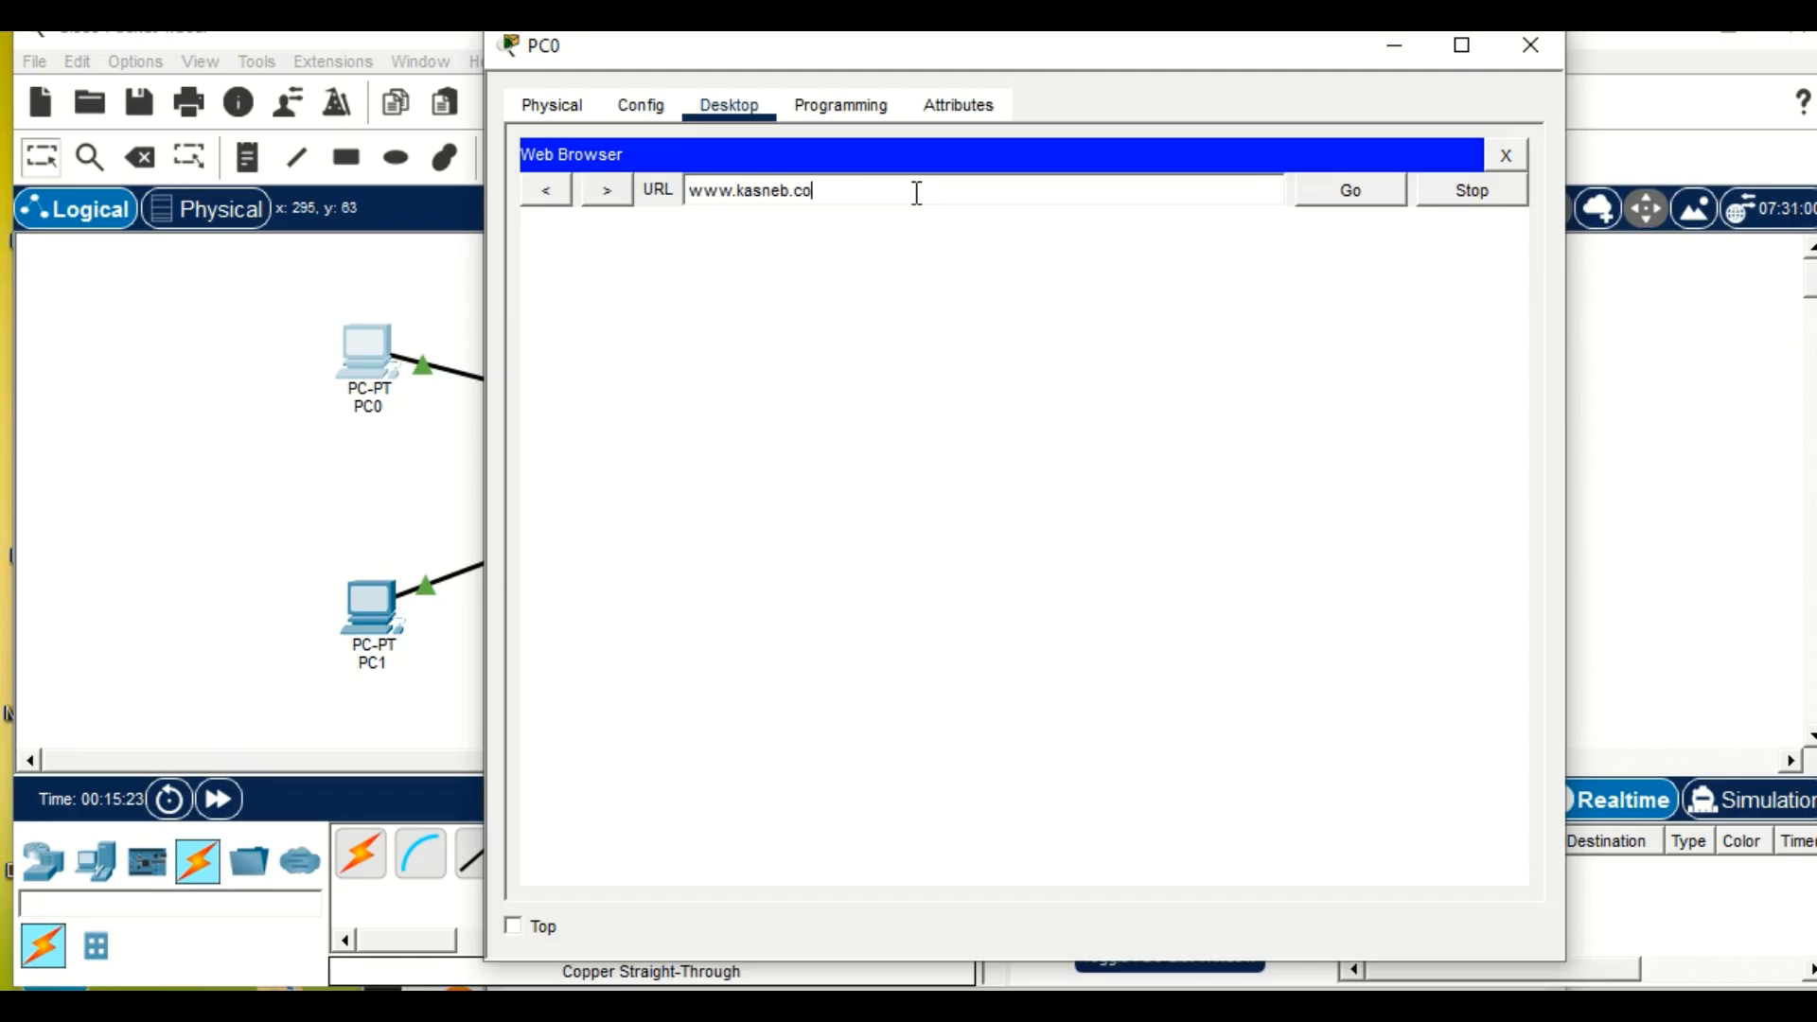
type("m")
key("Return")
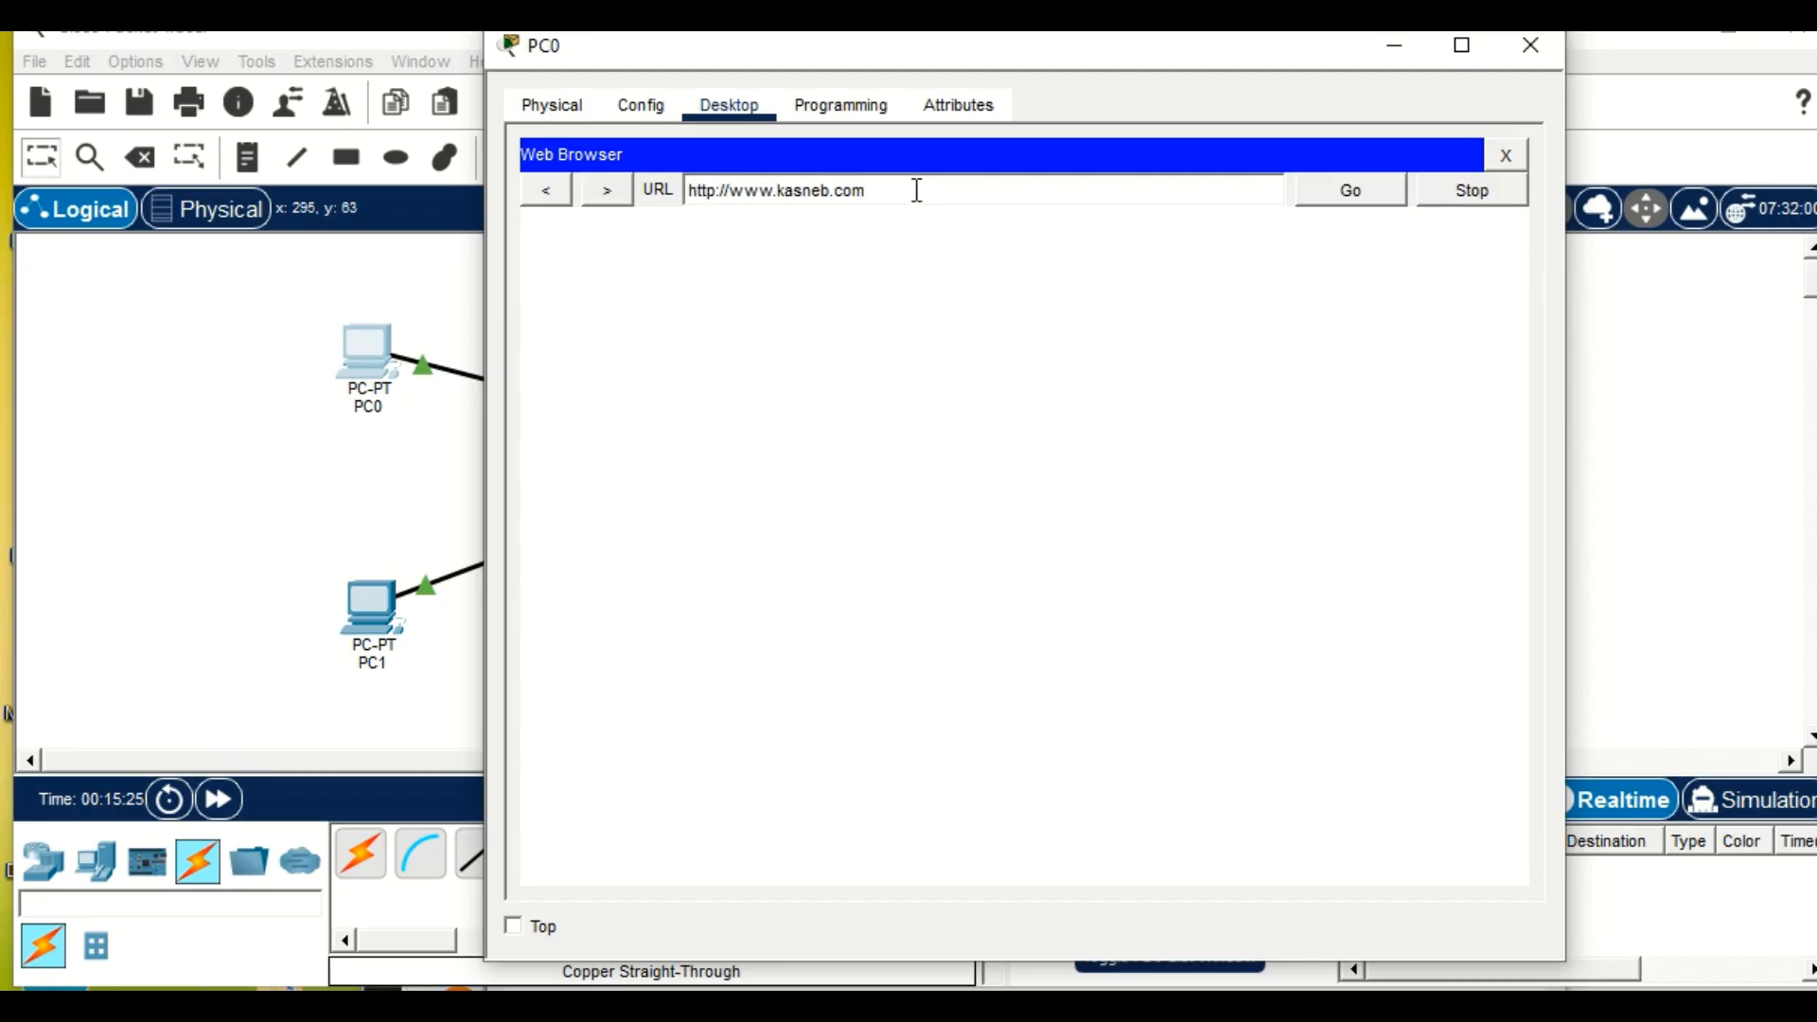
Examine the KASNEB portal page from its heading to its footer in PC0's browser, and close PC0's window.
scroll(908, 577, "down", 5)
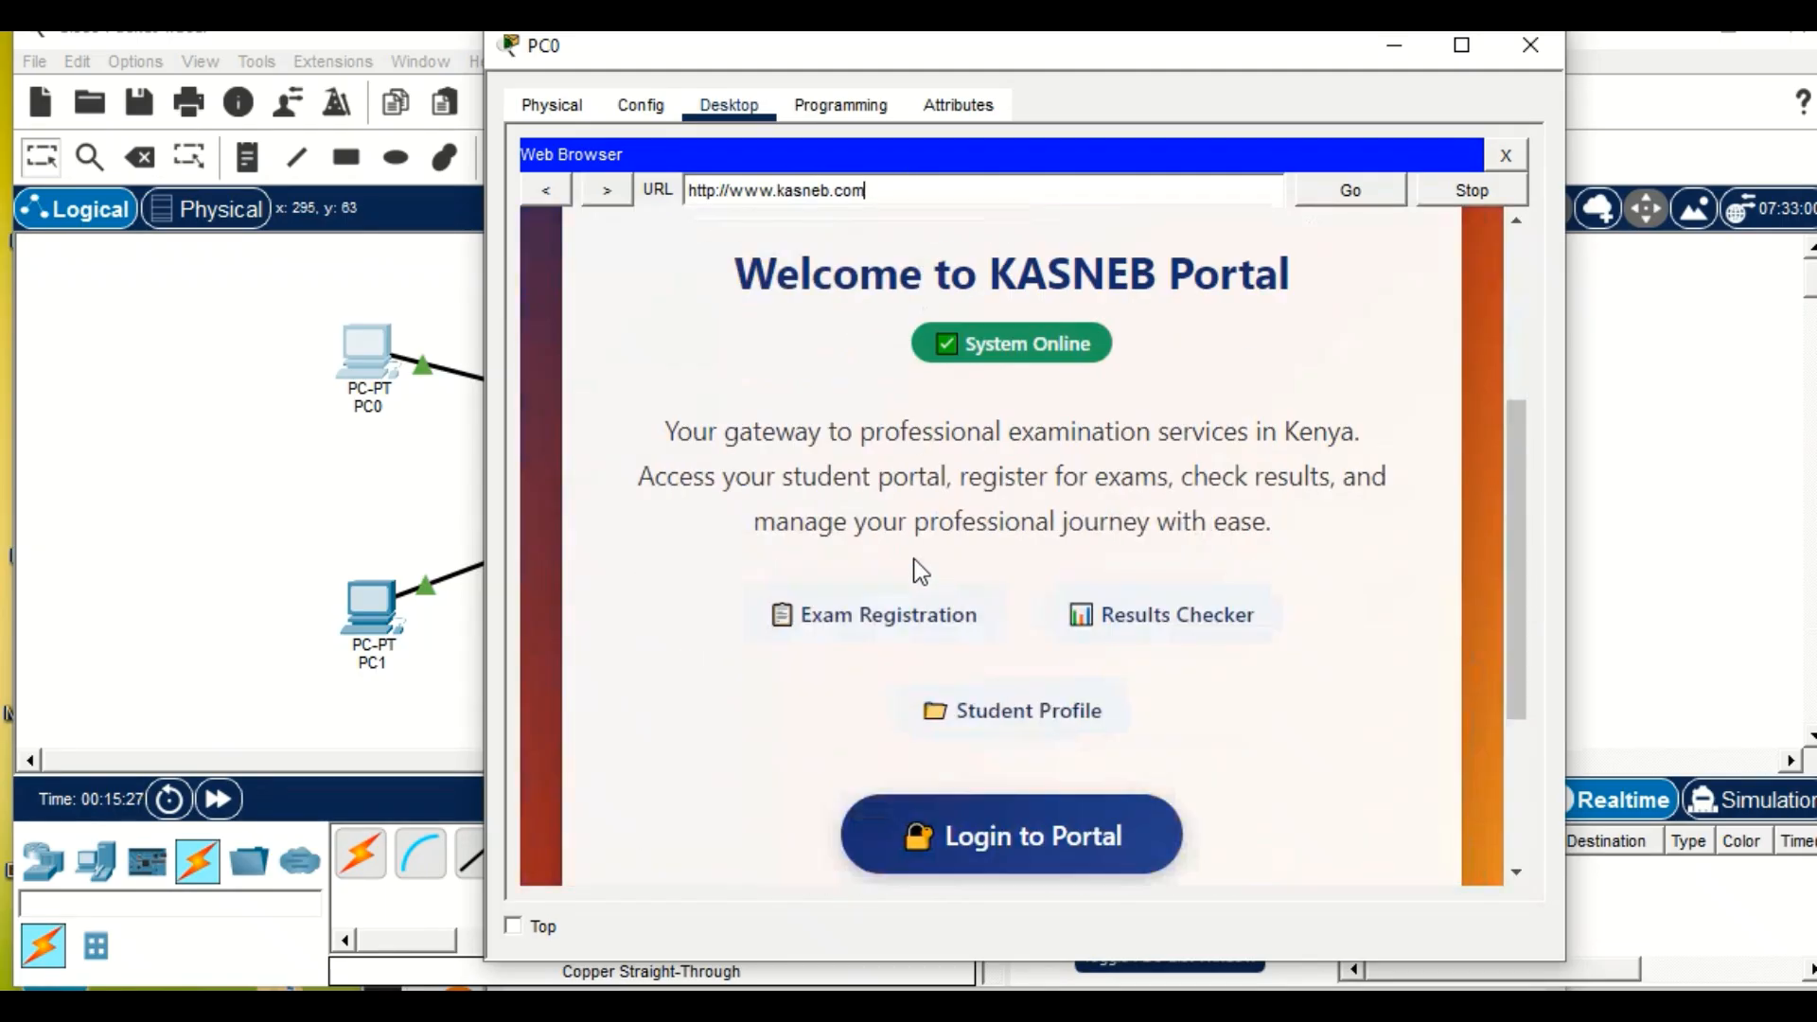
scroll(921, 572, "down", 3)
scroll(921, 571, "up", 7)
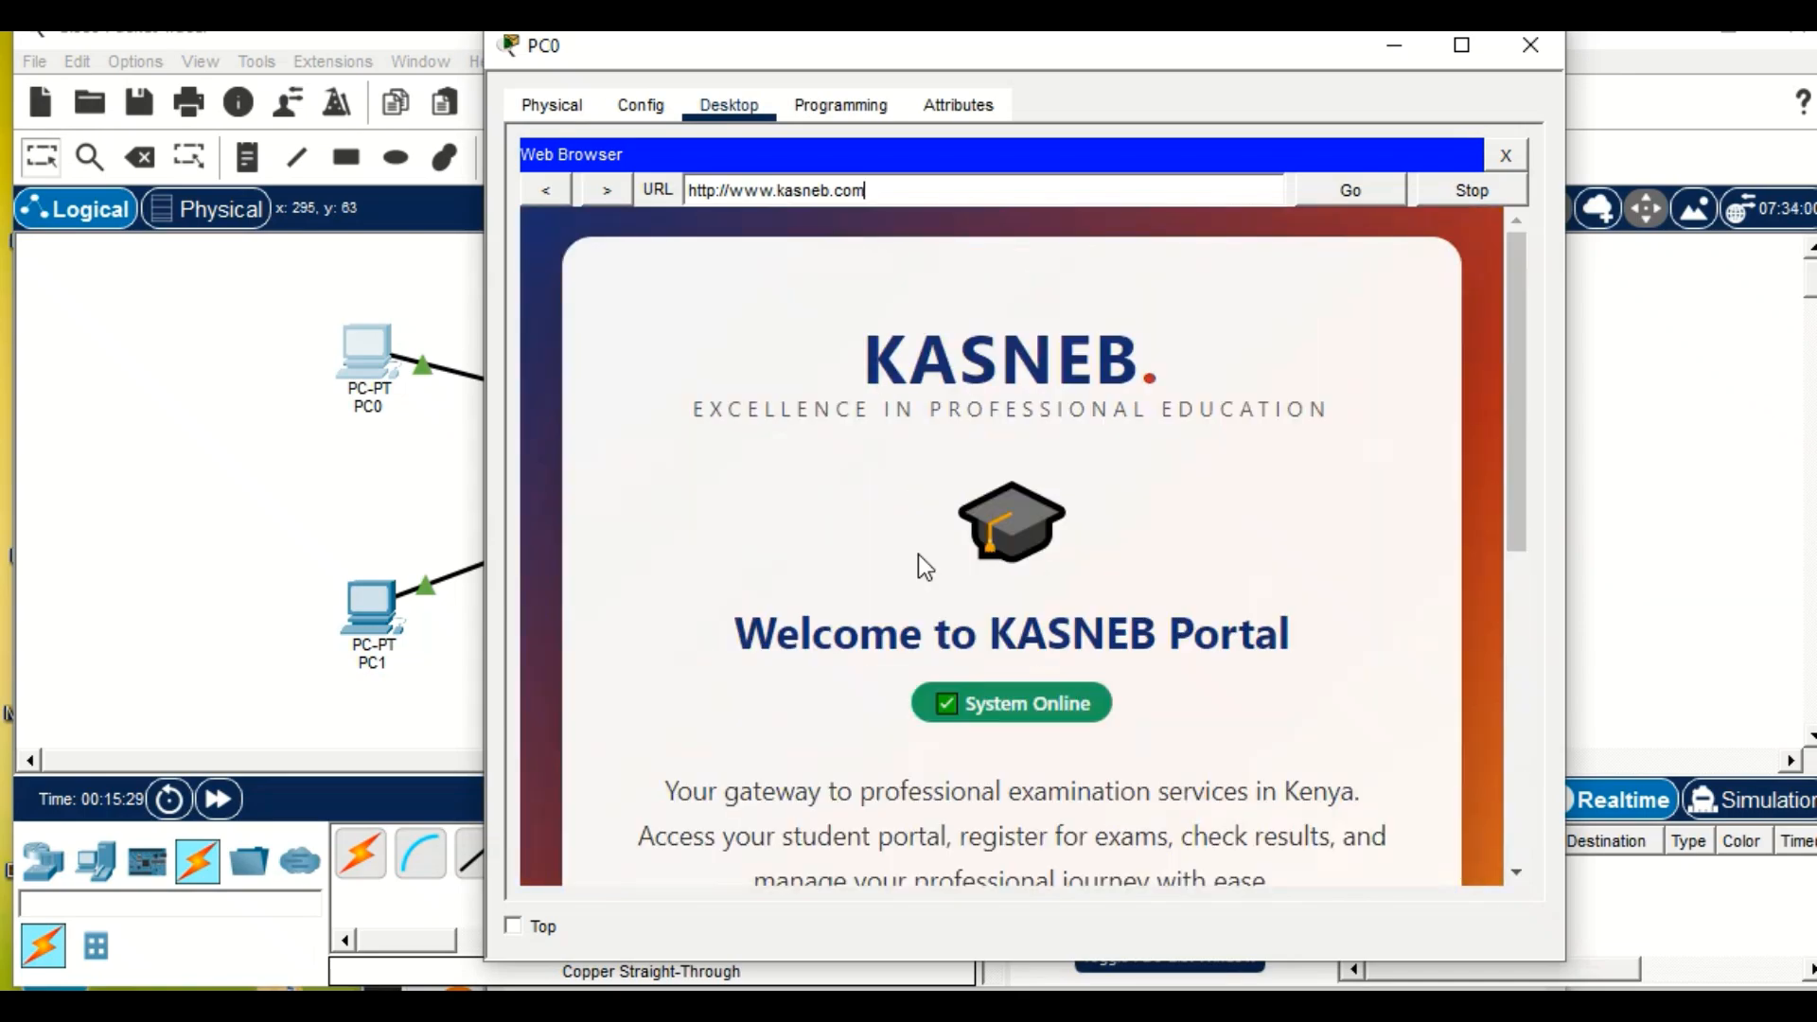
scroll(918, 554, "down", 3)
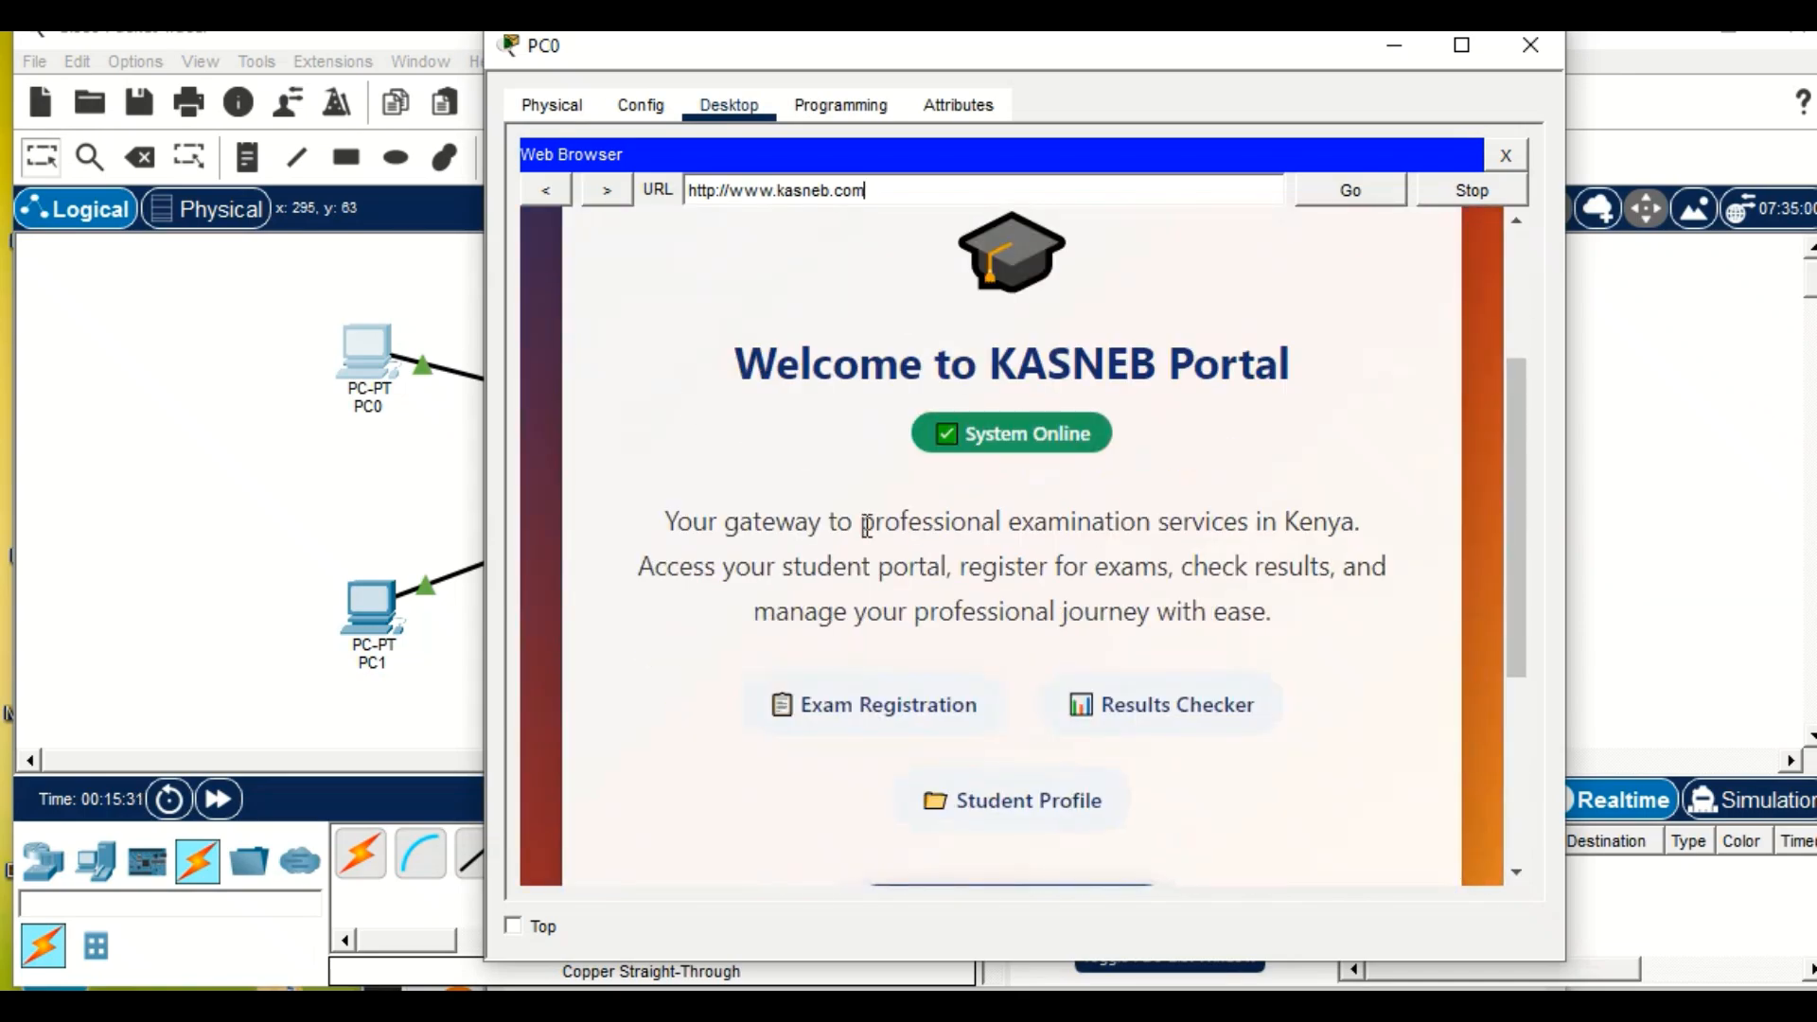
scroll(865, 518, "up", 2)
scroll(865, 515, "down", 6)
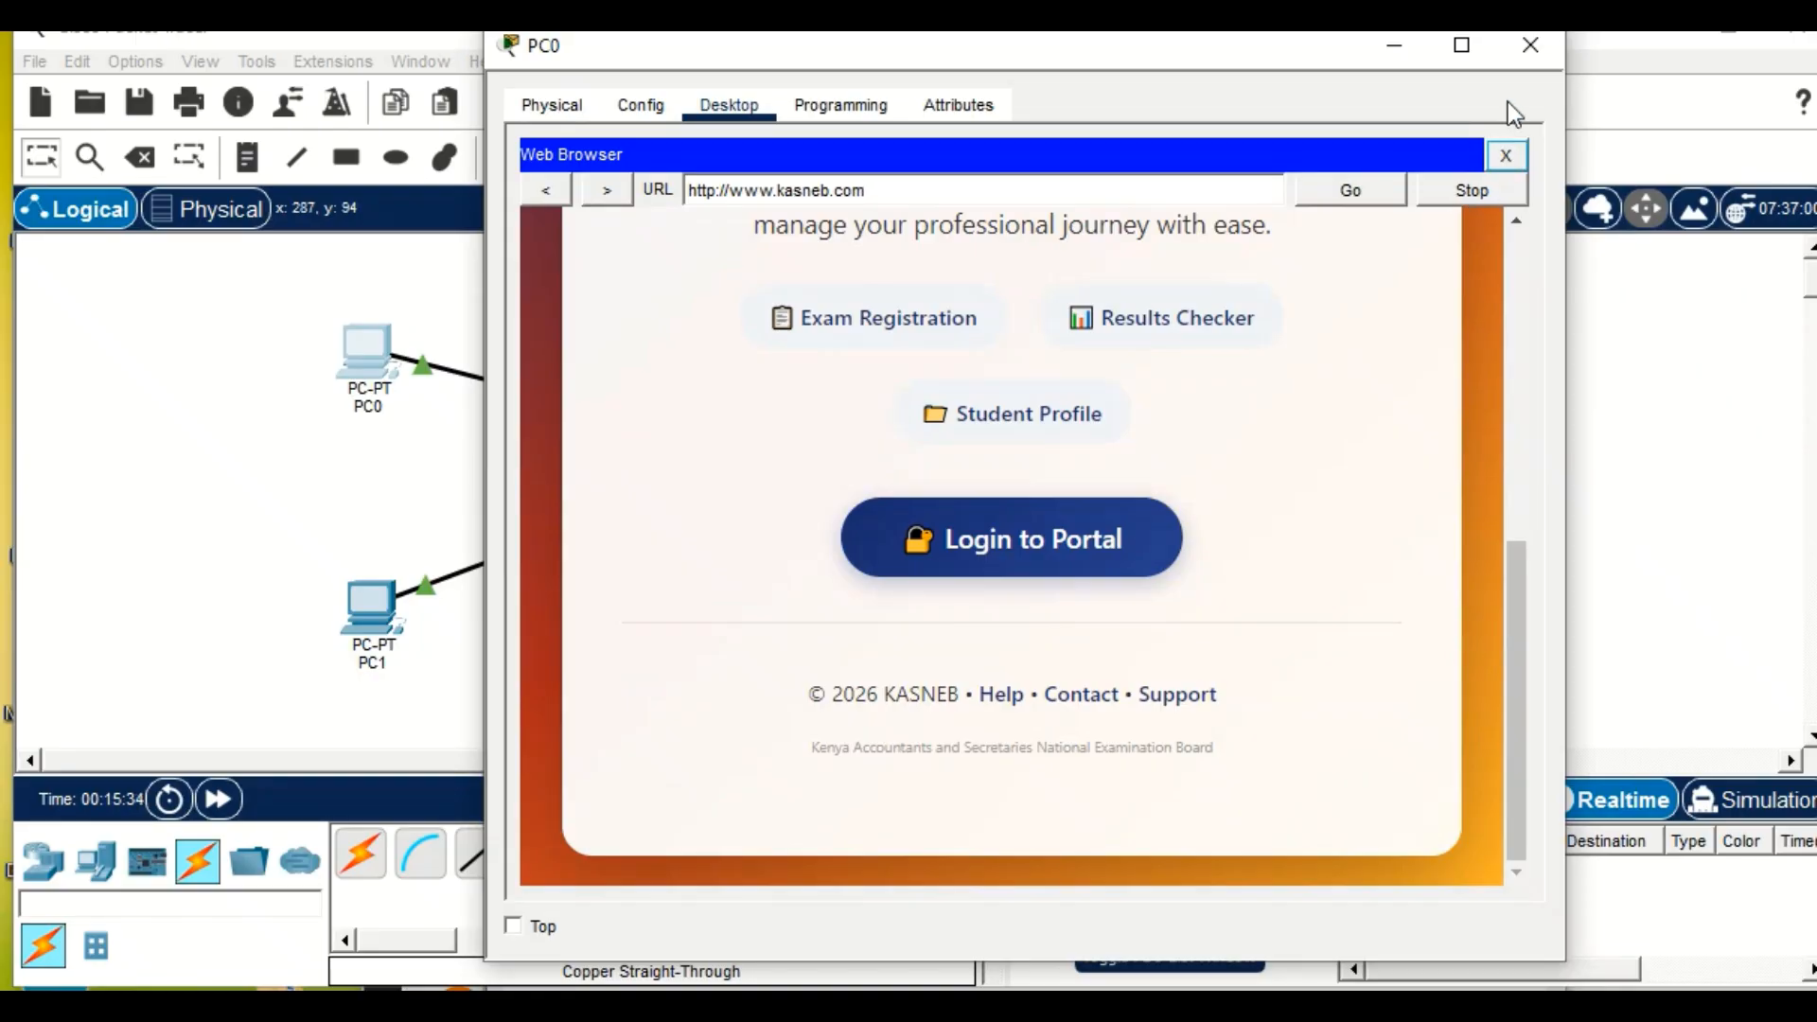
left_click(281, 336)
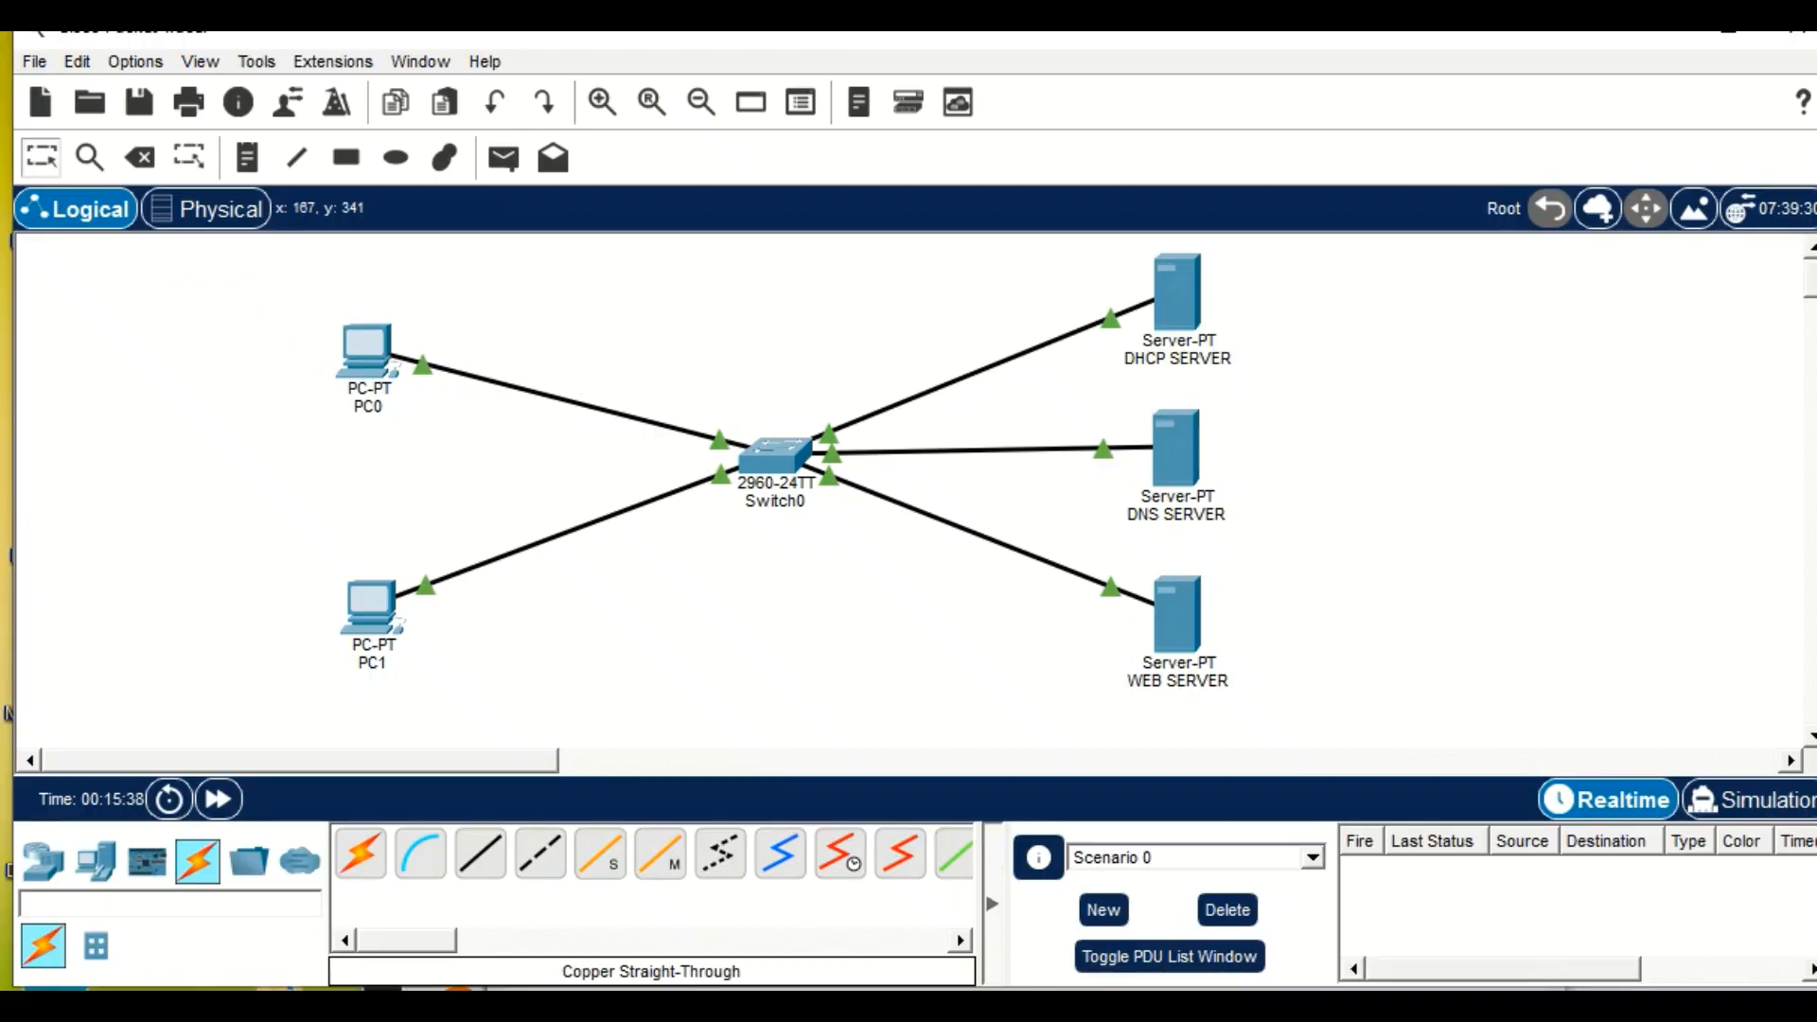
left_click(59, 1001)
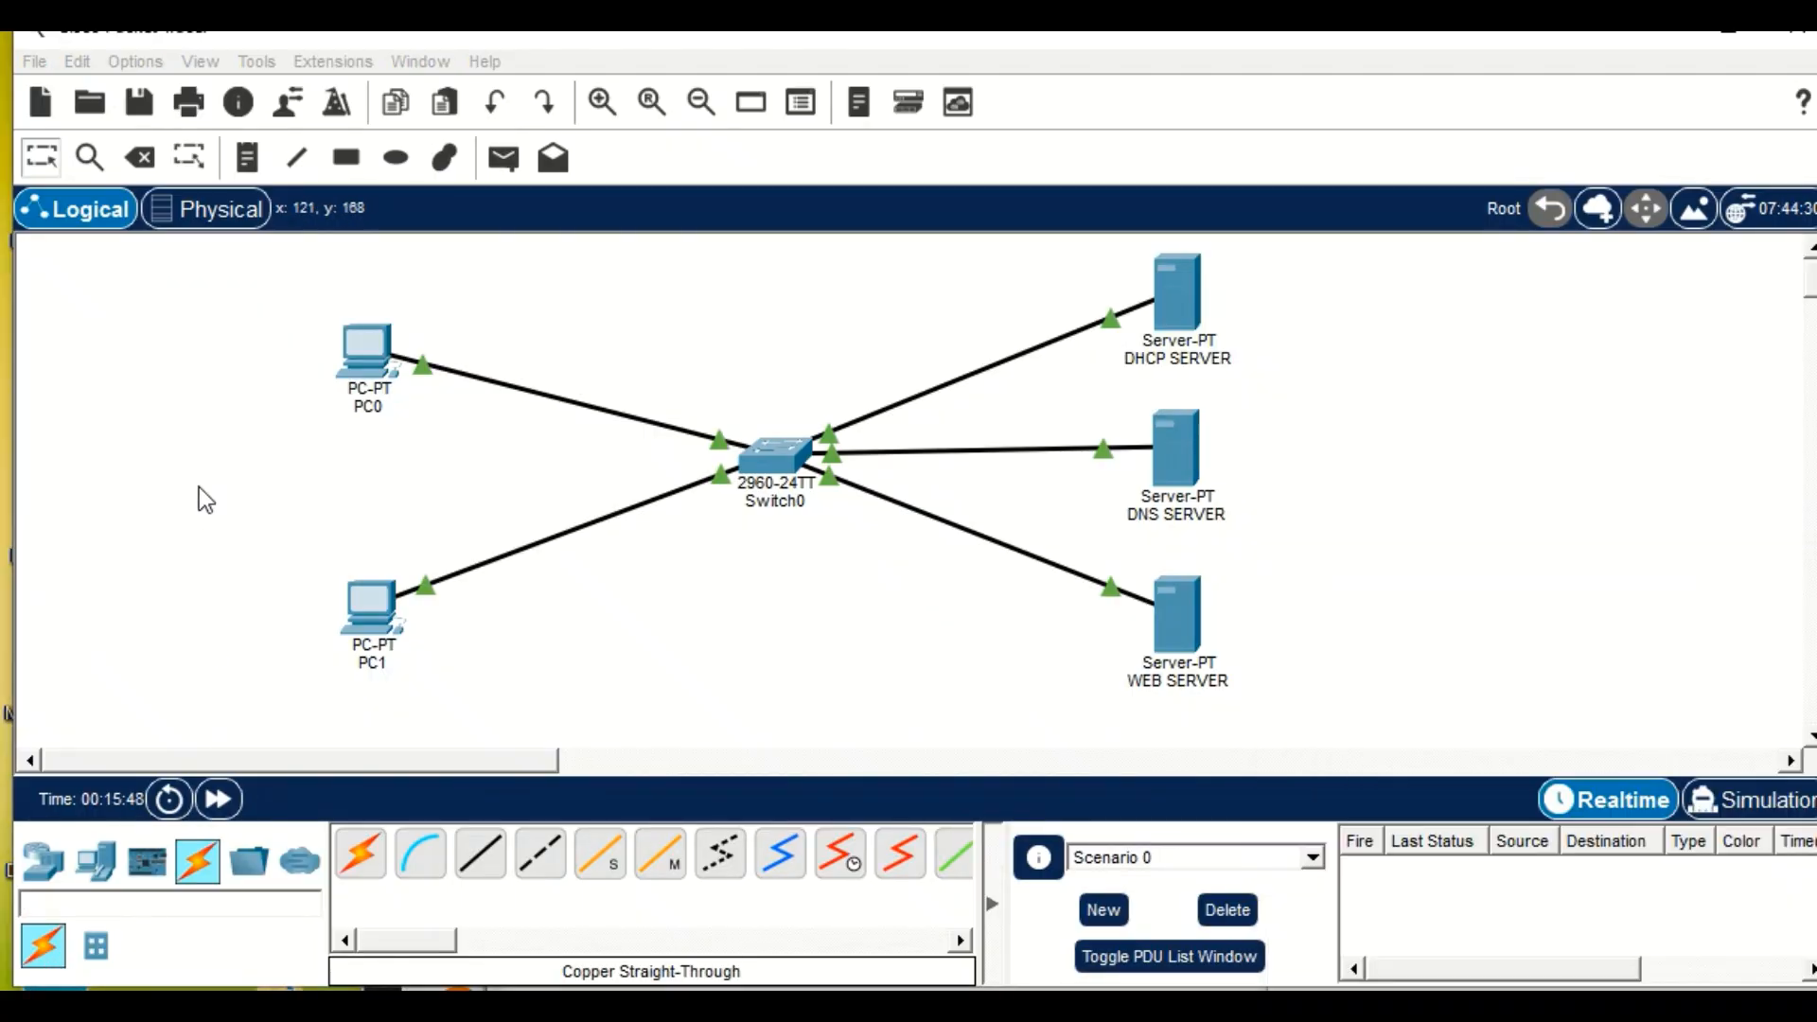
left_click(205, 498)
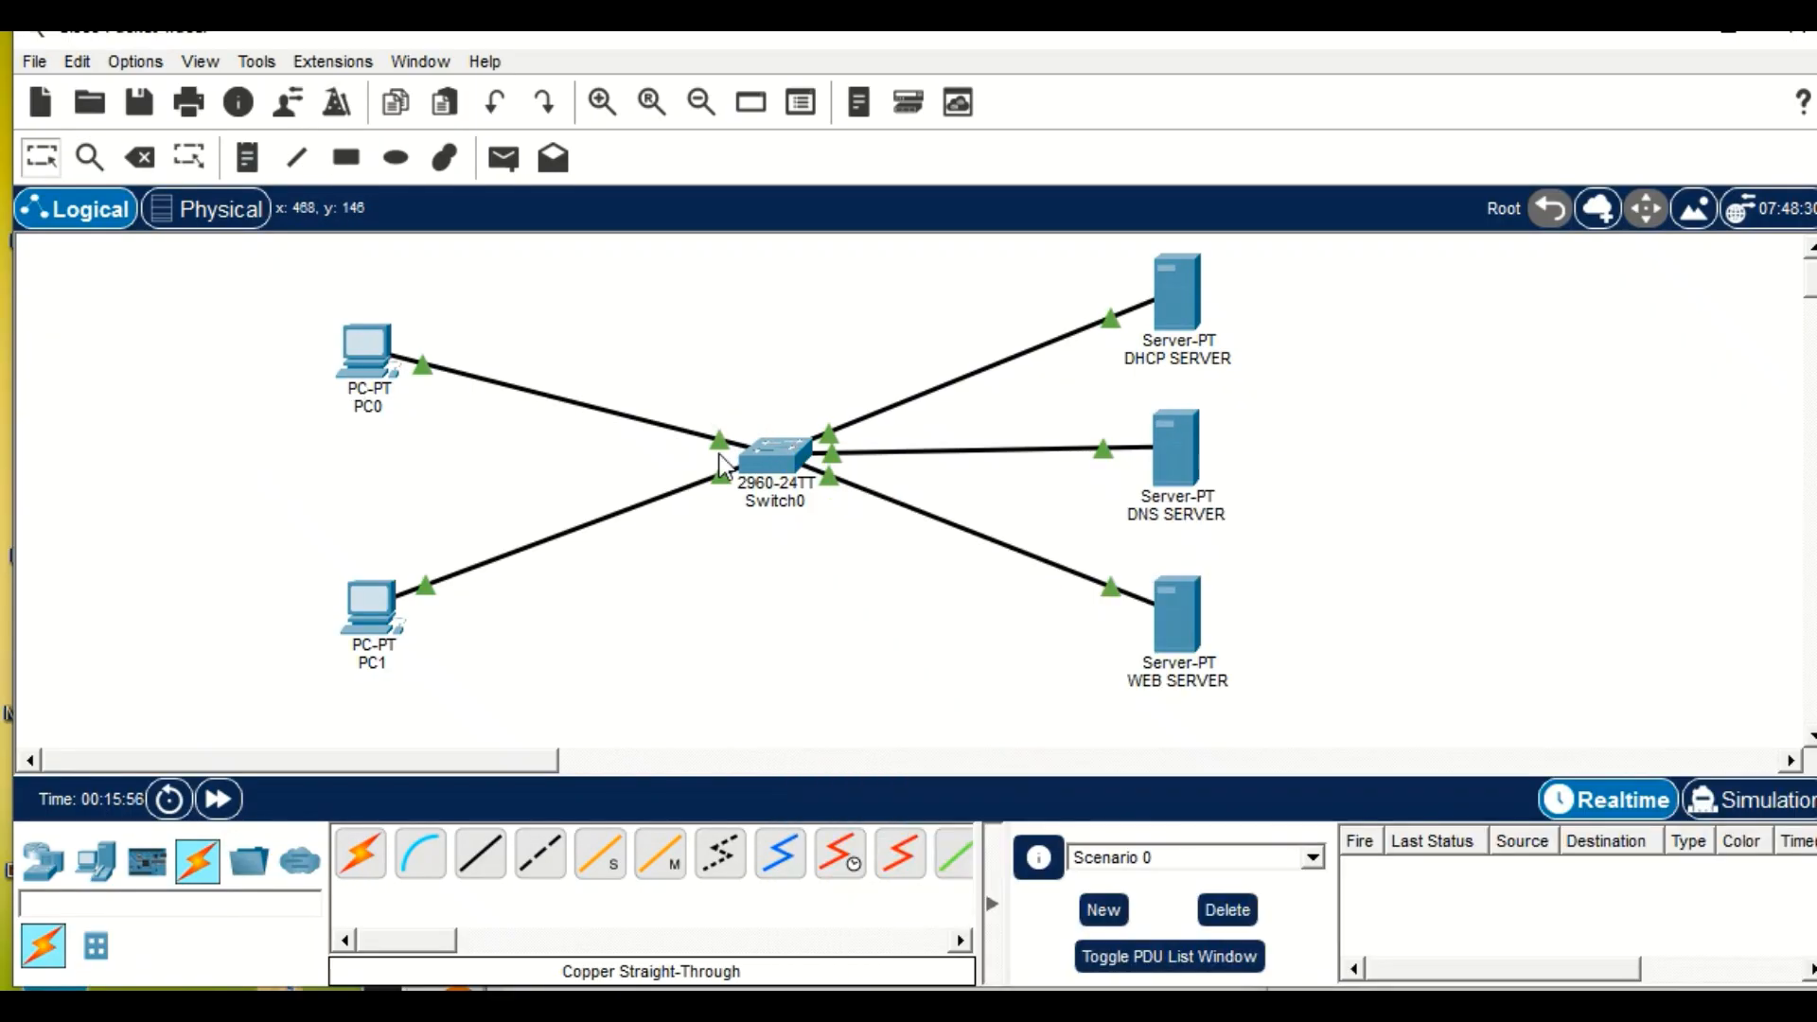
View the intercity map in the Physical workspace and return to the Logical workspace.
mouse_move(761, 452)
left_click(193, 210)
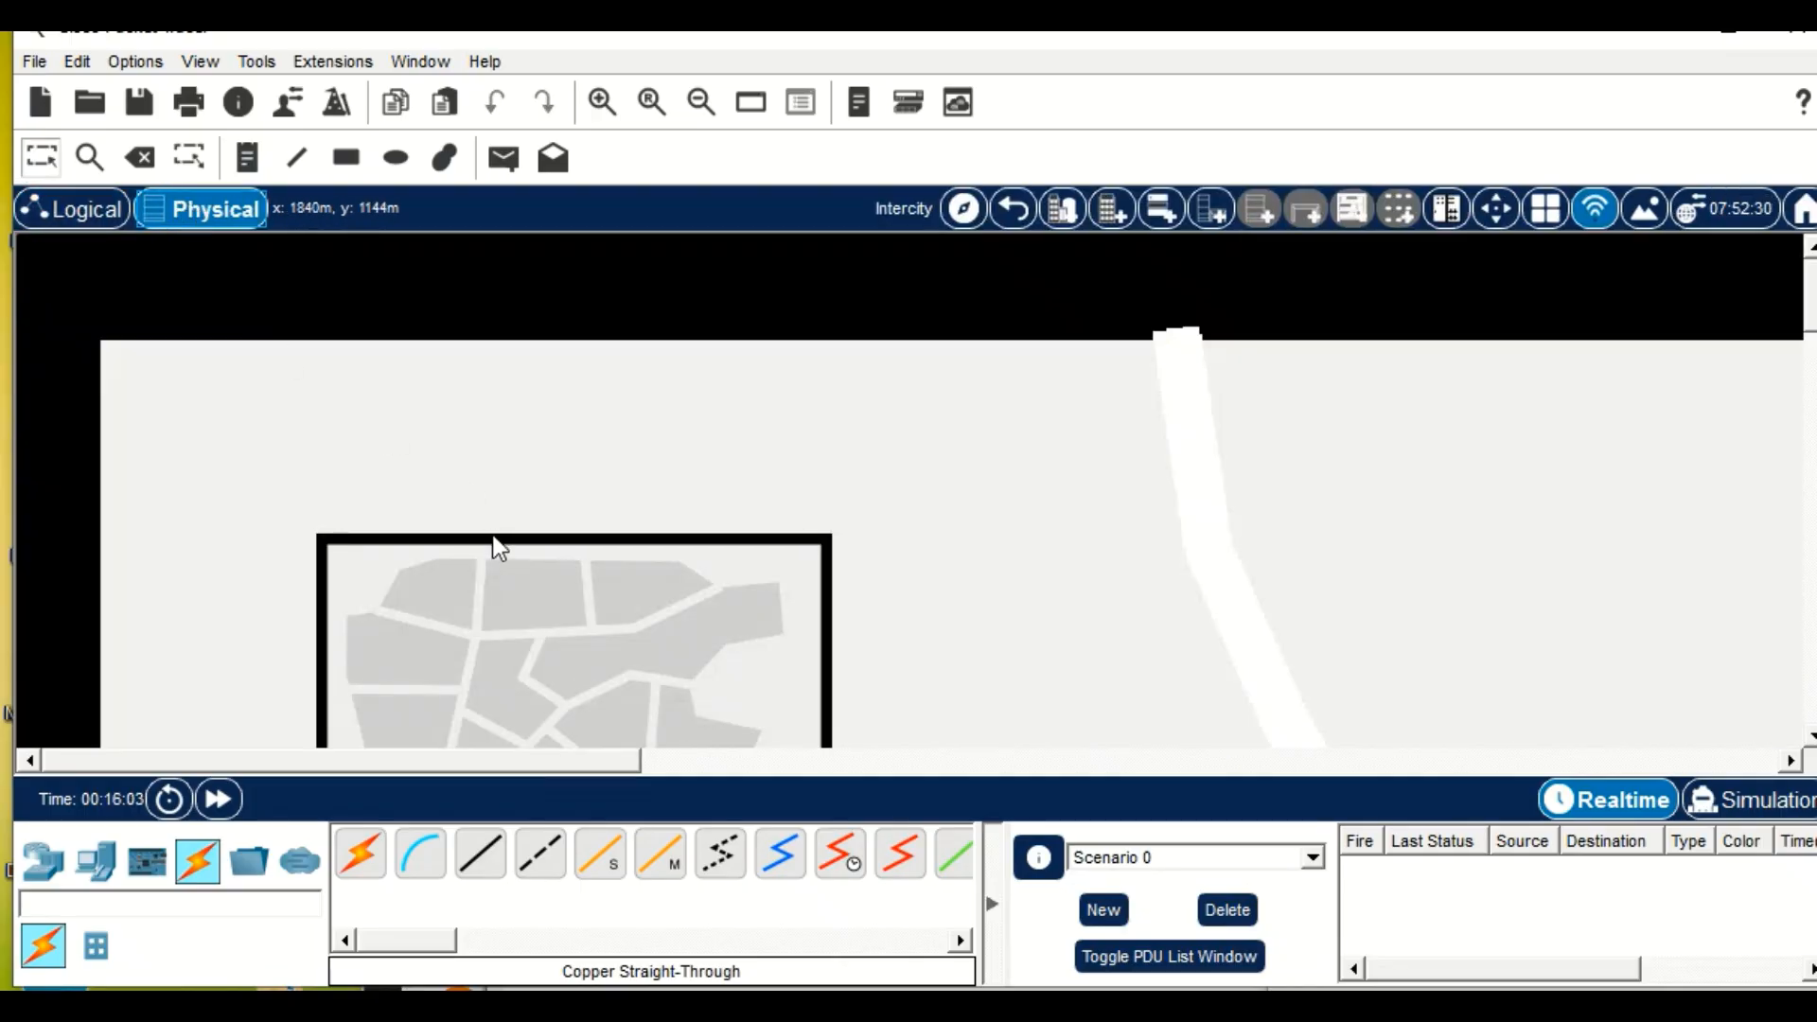
scroll(492, 537, "down", 5)
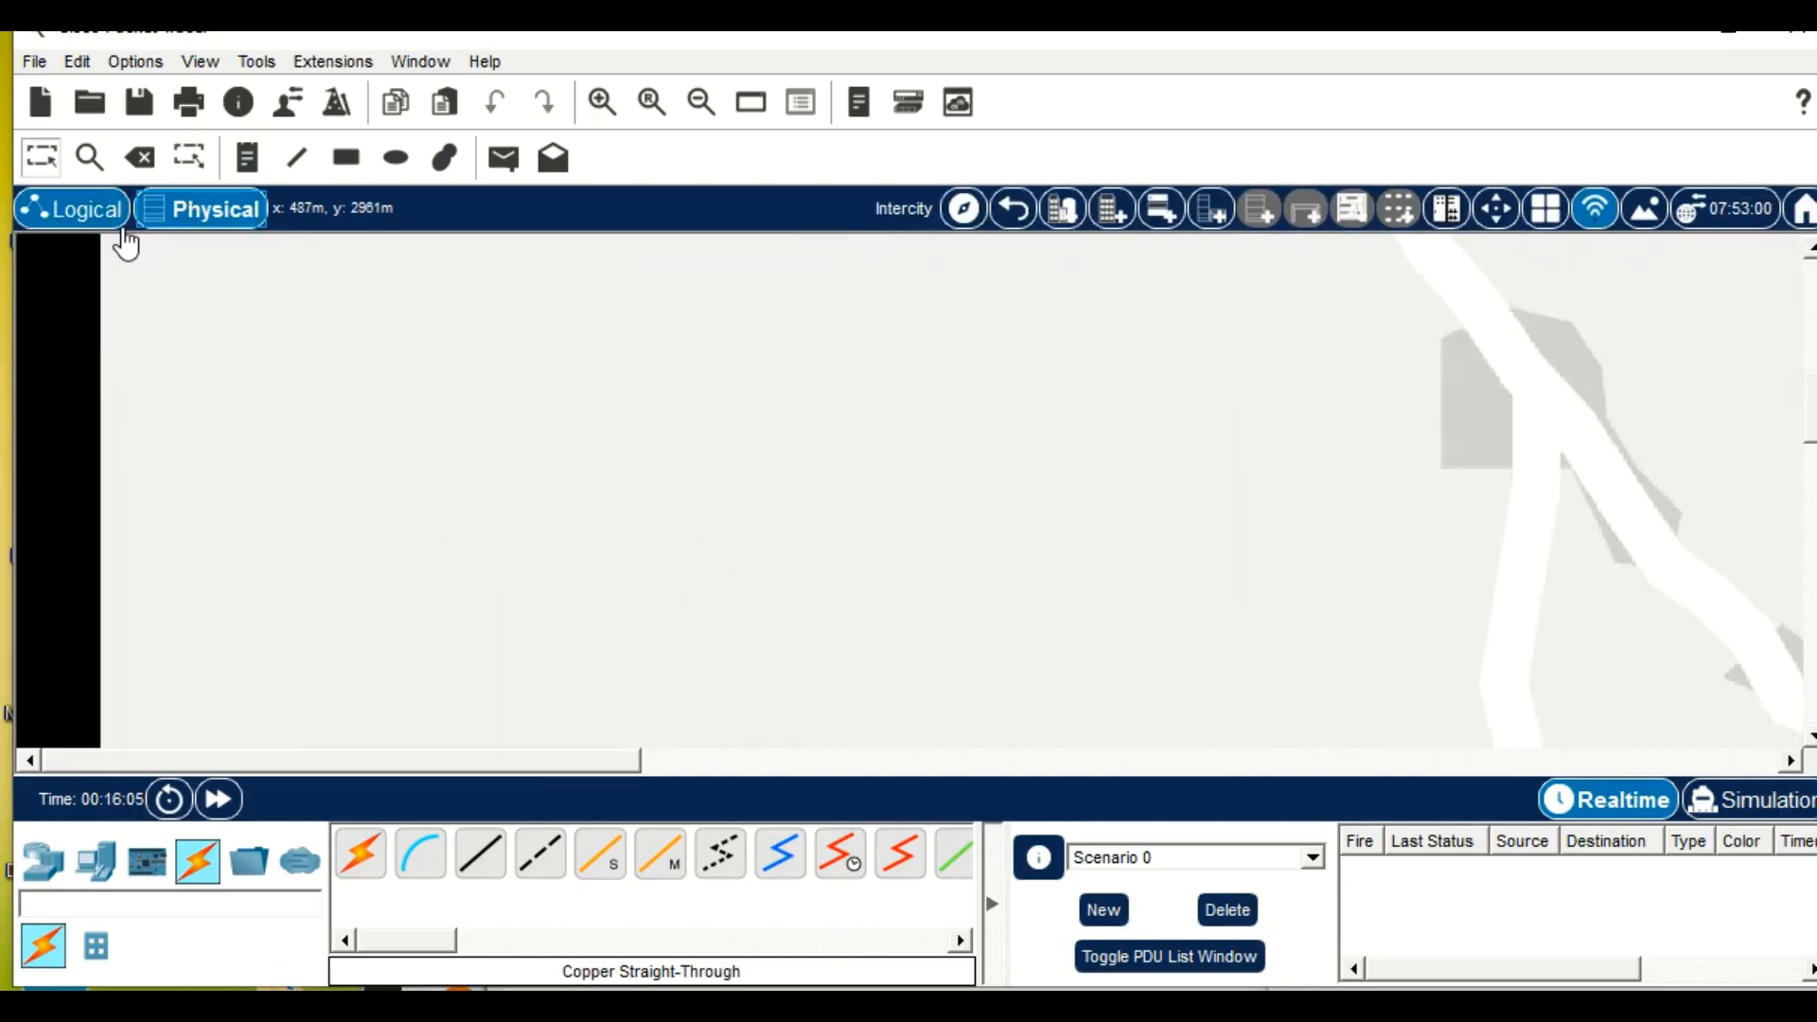
left_click(62, 215)
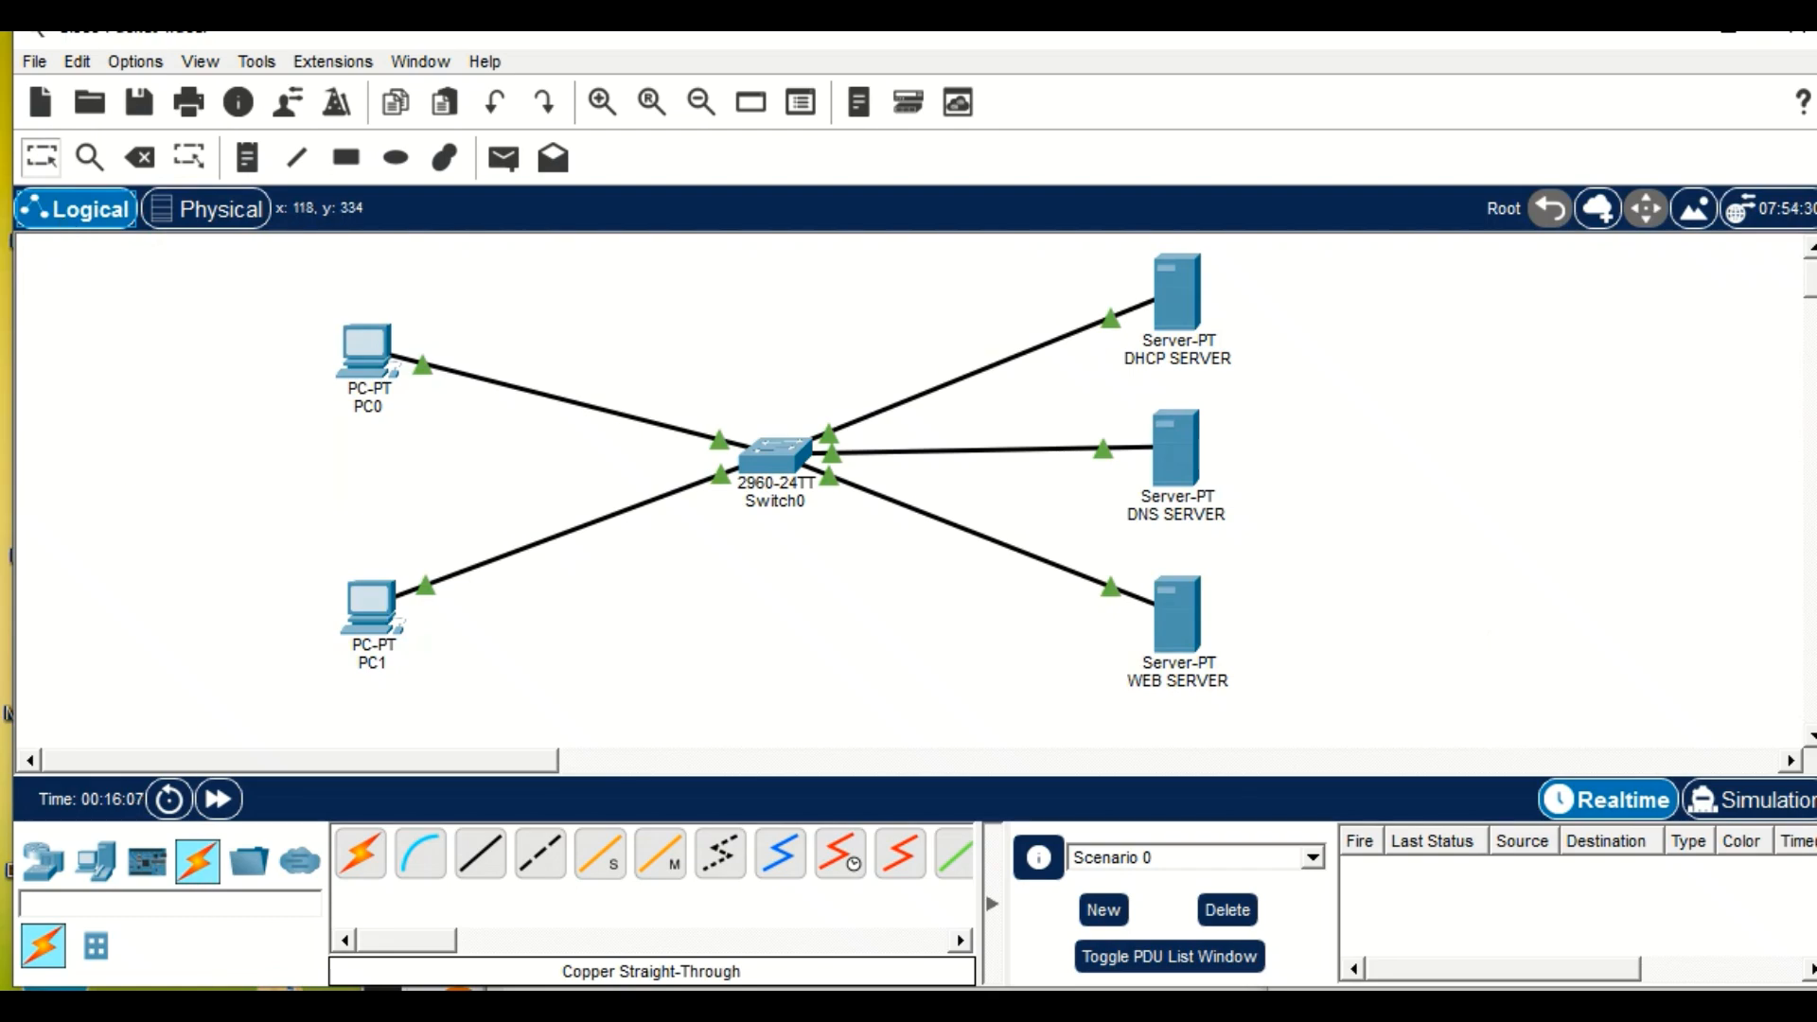